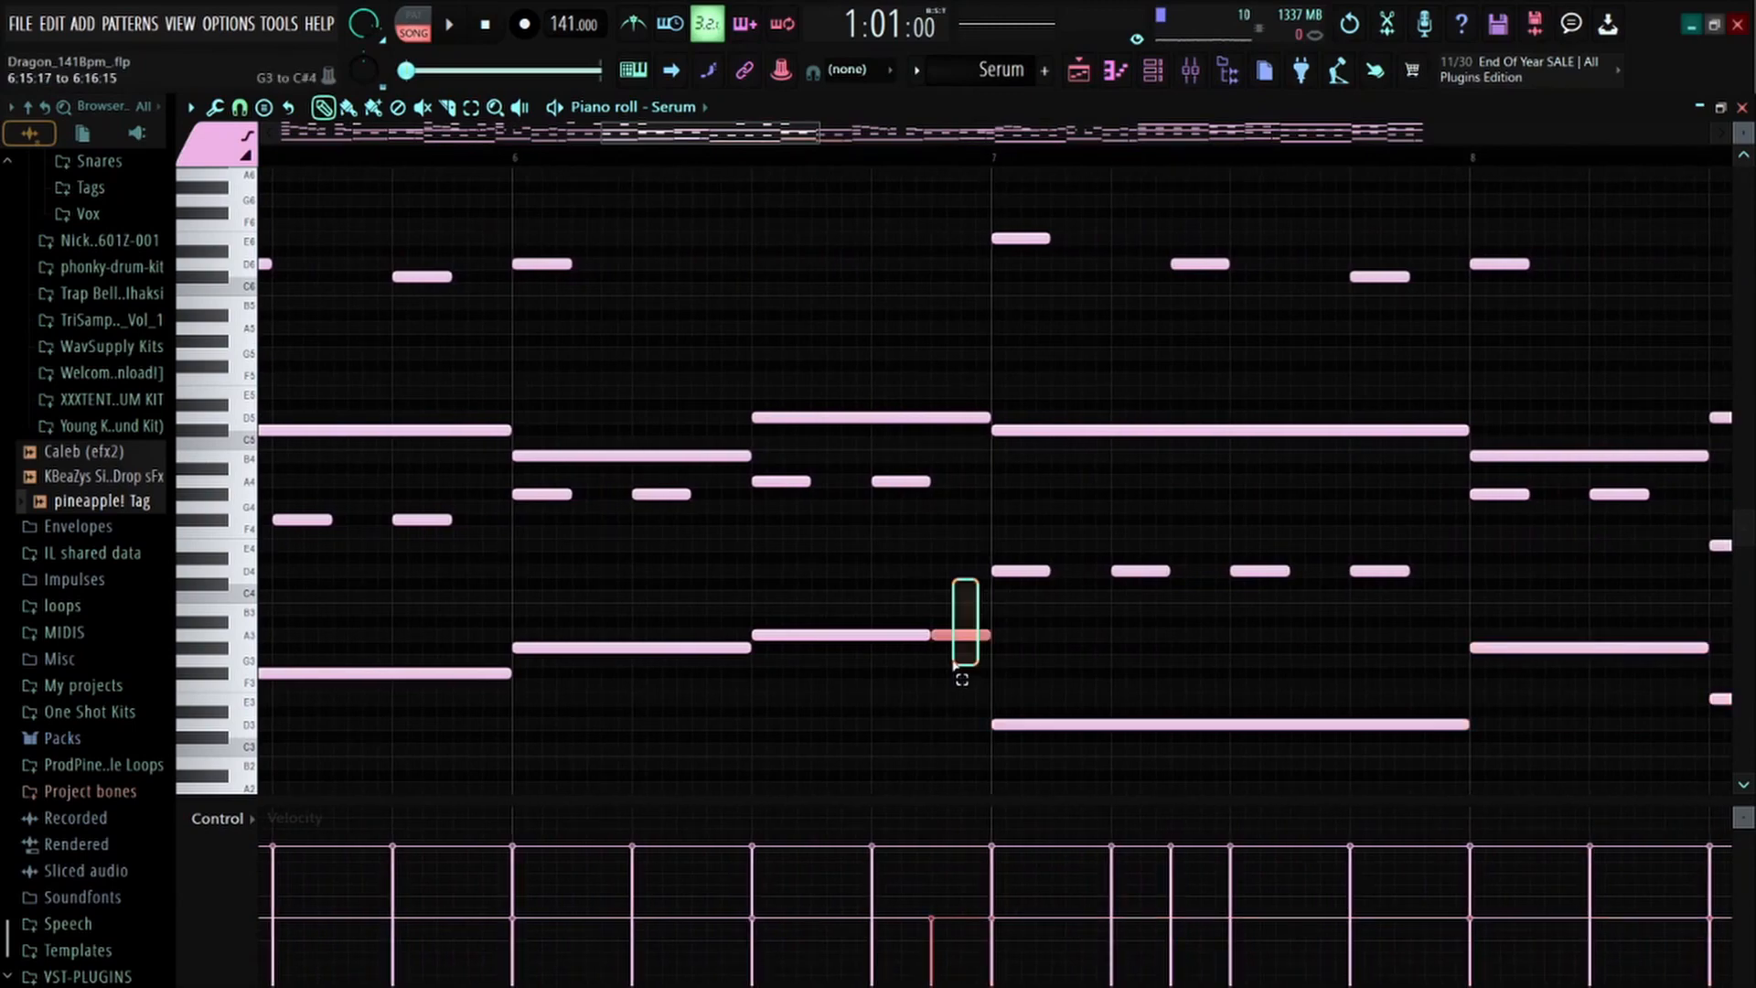
Highlight the sustained chord notes and inner melody notes in bars 7–8 of the Serum pattern
scroll(948, 195, "down", 4)
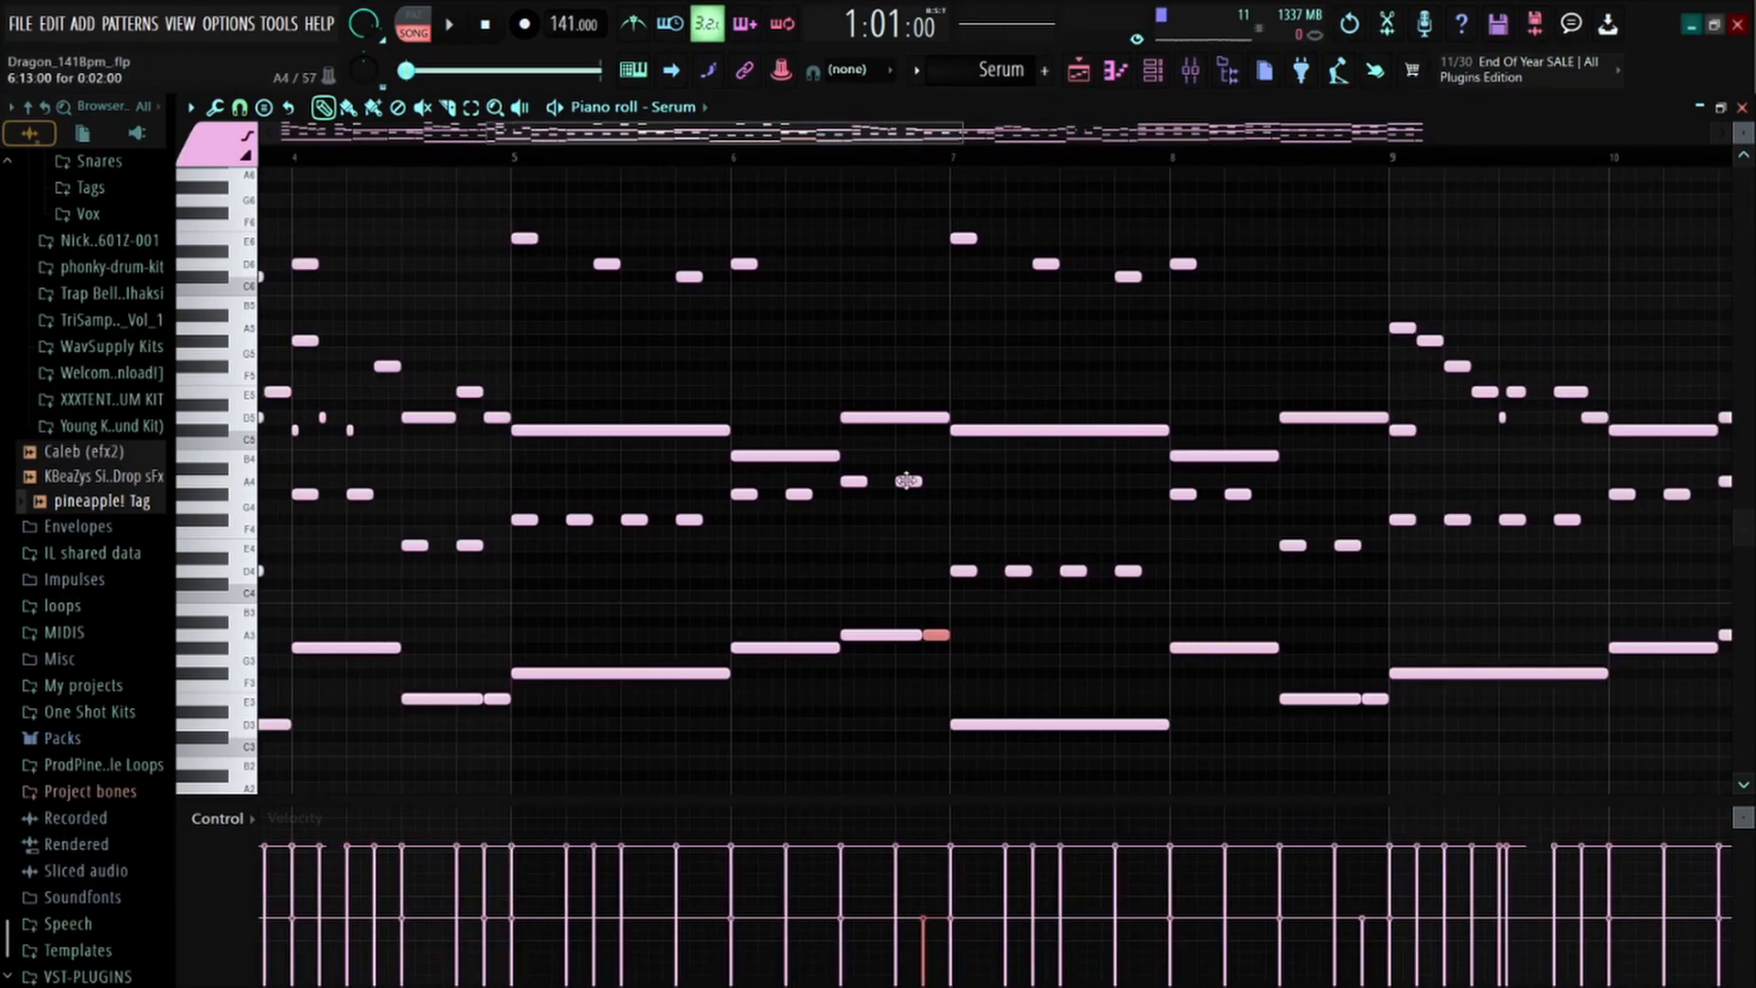
left_click_drag(1383, 384, 1052, 741)
scroll(458, 196, "down", 4)
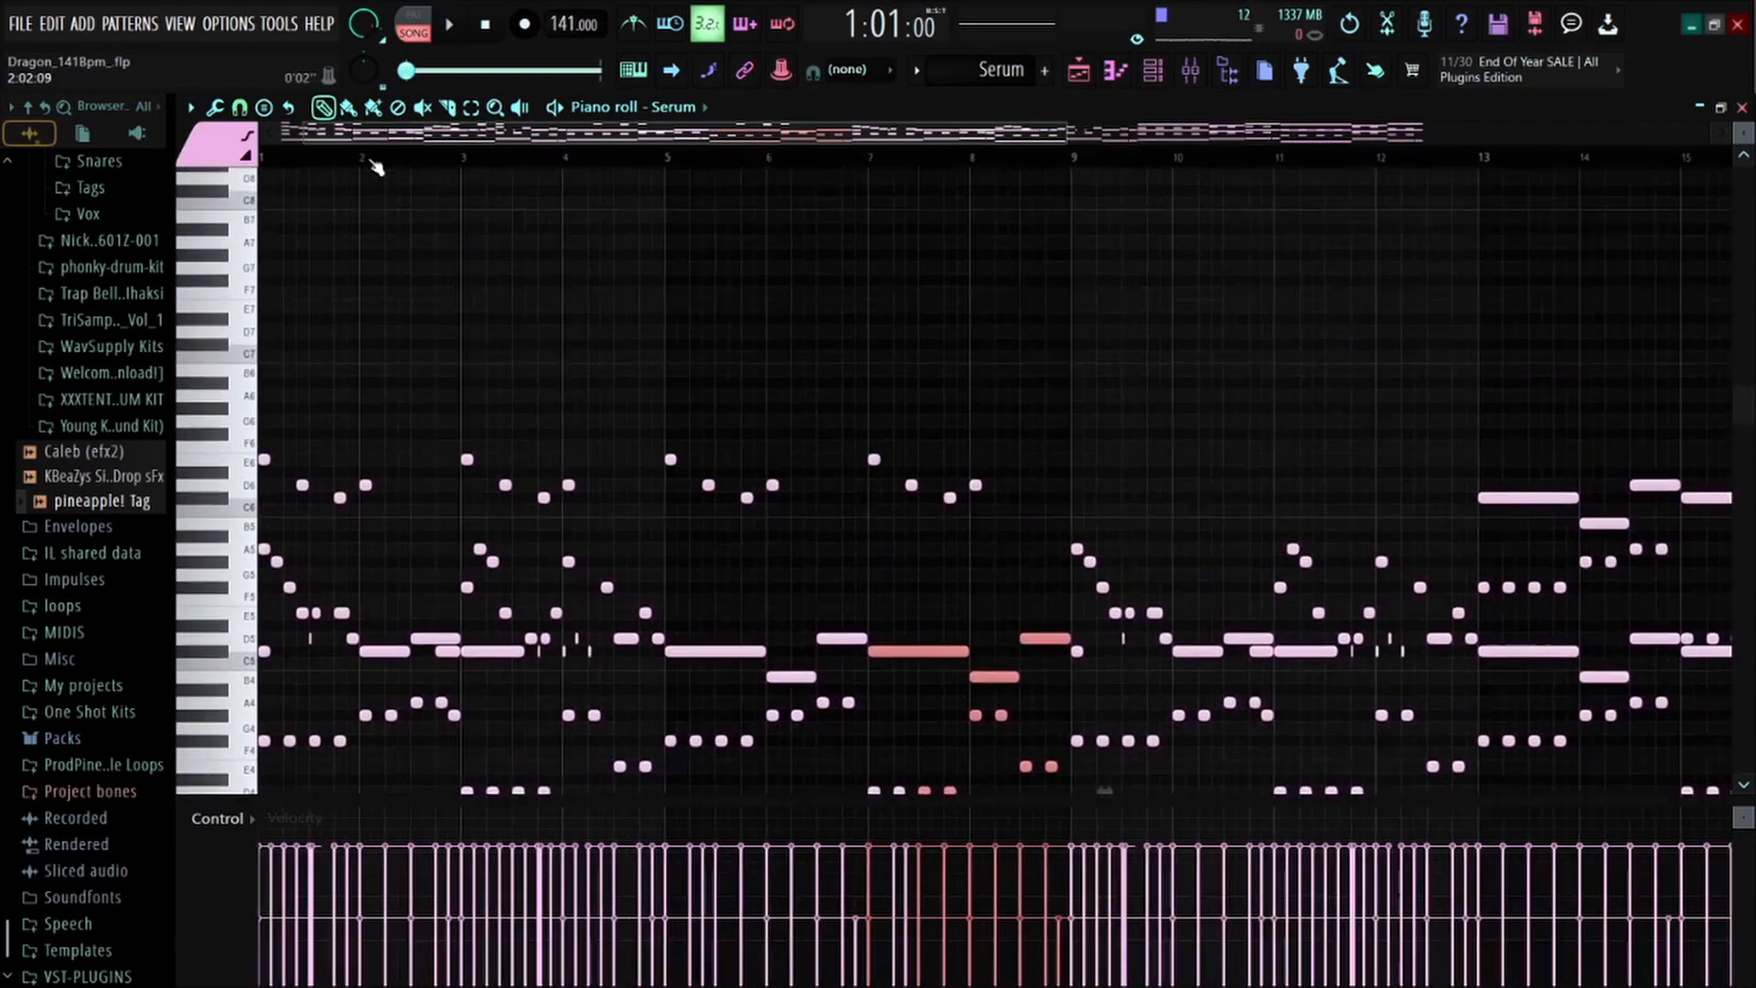
Highlight the descending melody run from A5 to D5 in bar 1 and look over the remaining bars of the Serum pattern
scroll(372, 156, "up", 5)
left_click_drag(582, 363, 257, 463)
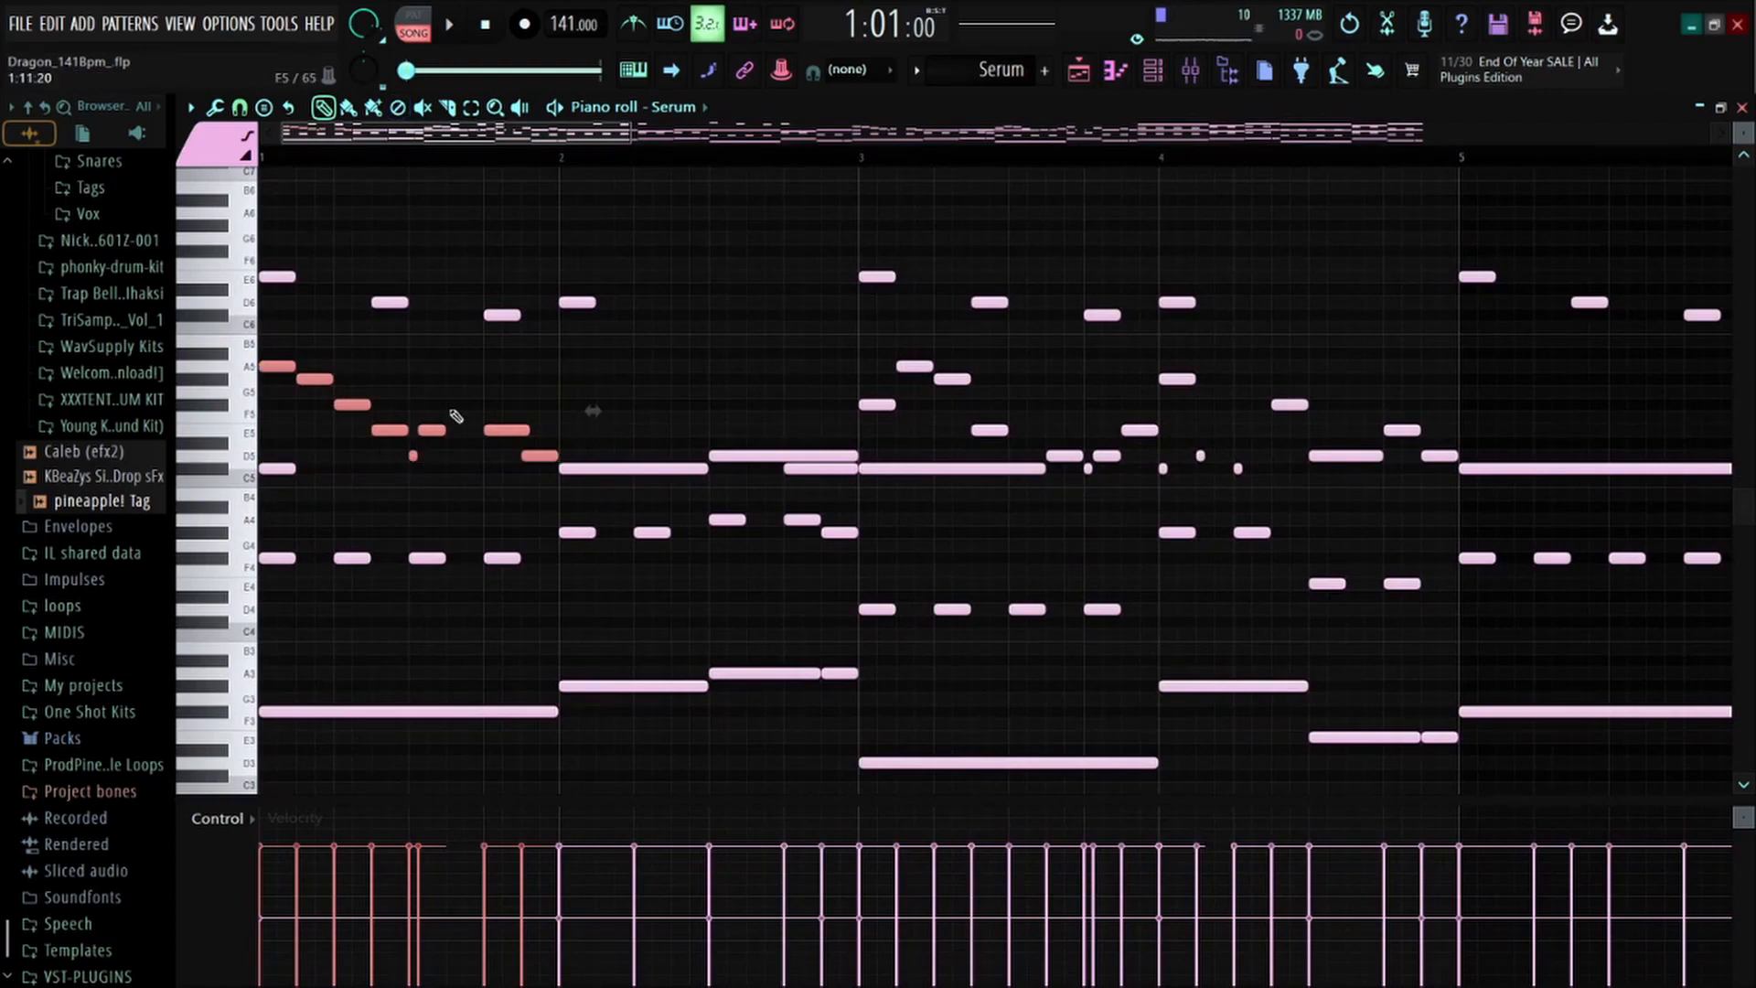
scroll(469, 164, "up", 2)
scroll(823, 161, "down", 2)
left_click_drag(470, 137, 510, 135)
scroll(823, 161, "up", 2)
scroll(641, 384, "up", 1)
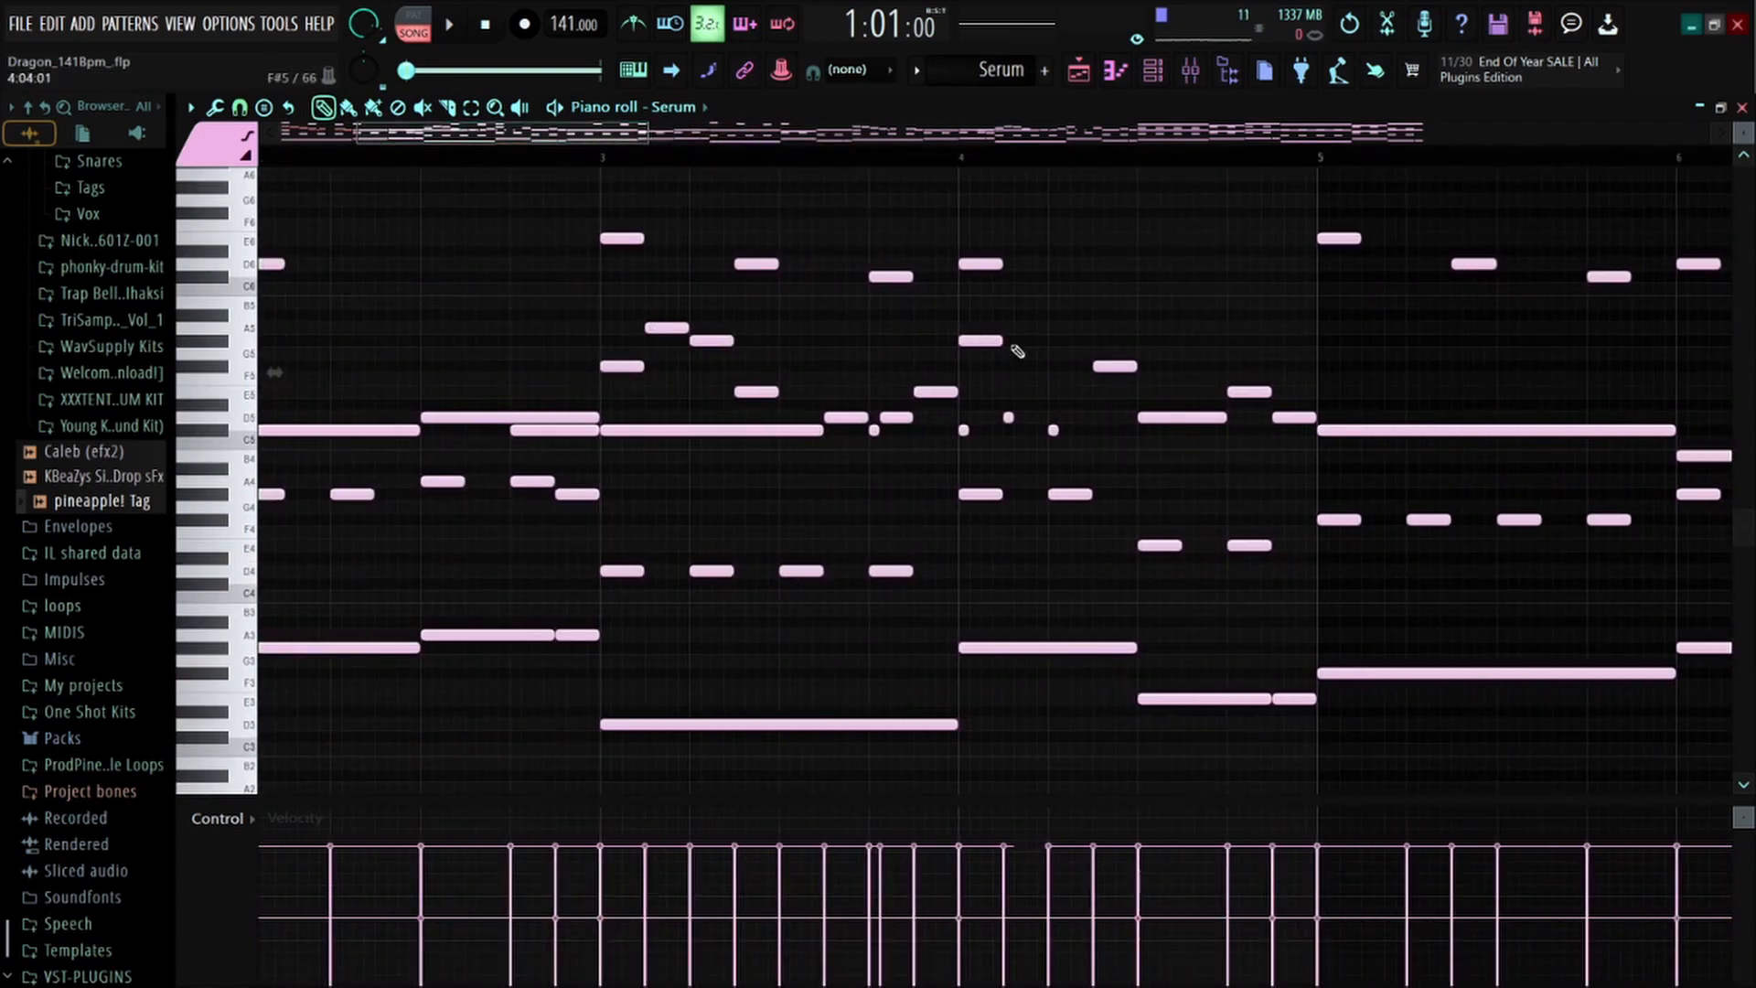
scroll(594, 146, "down", 4)
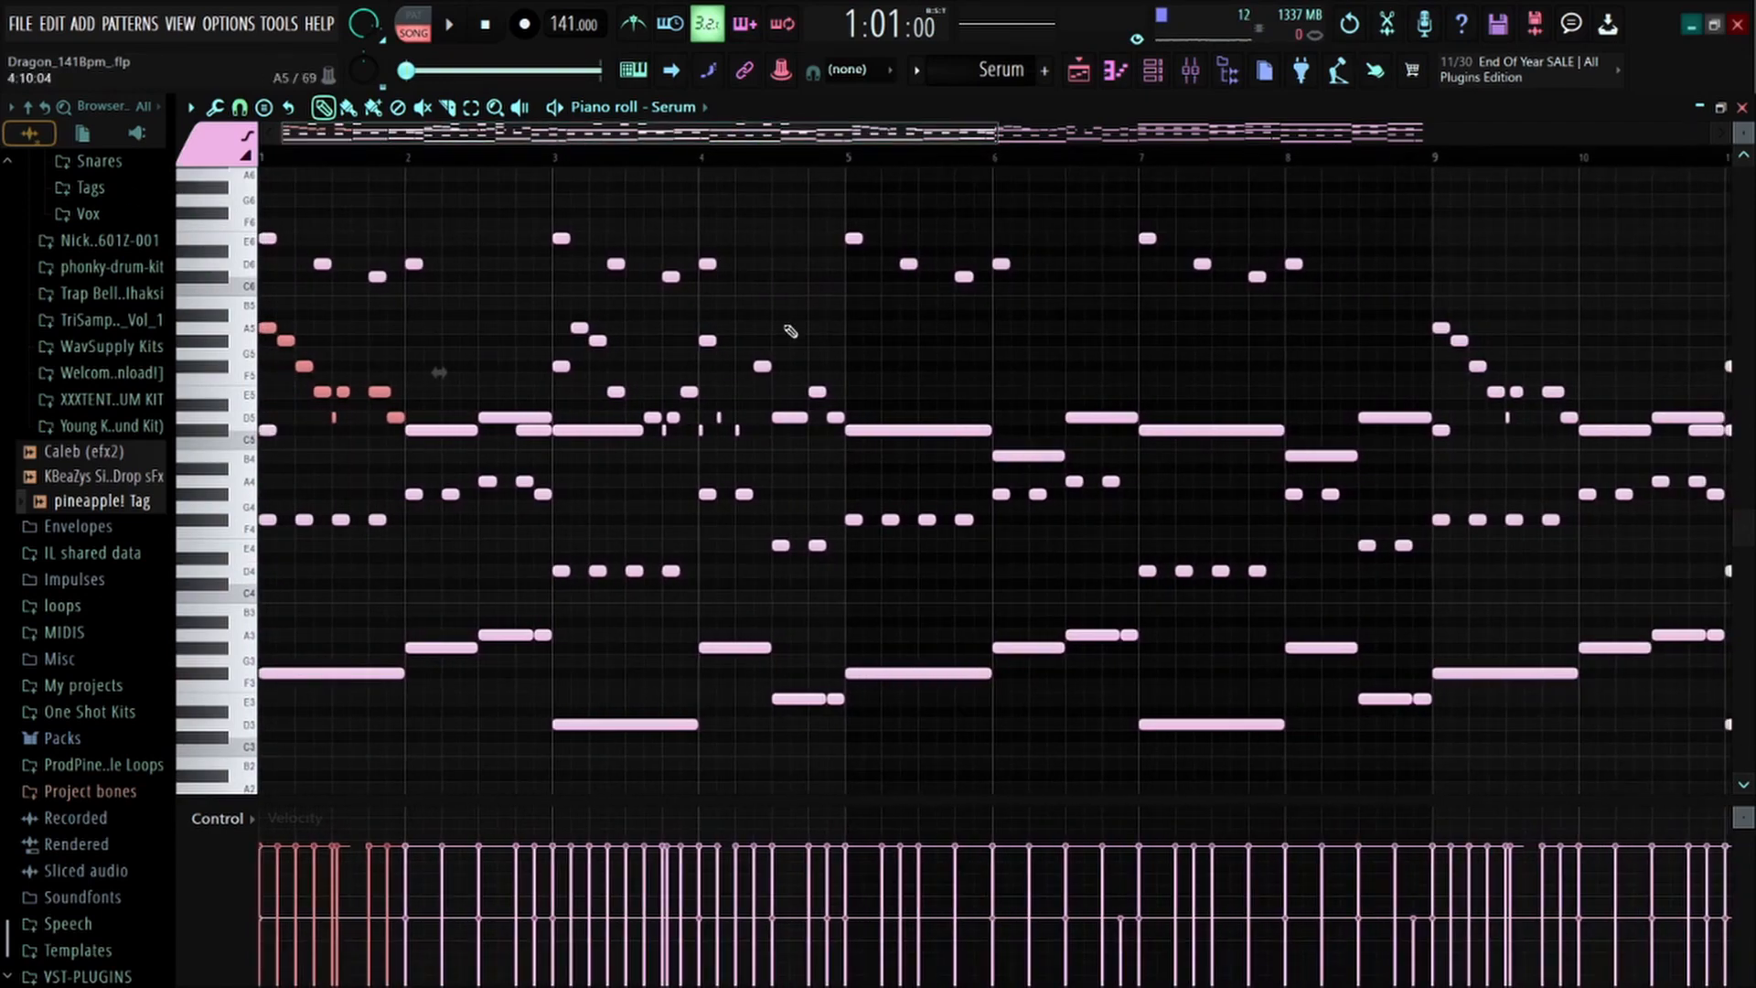
scroll(426, 157, "down", 3)
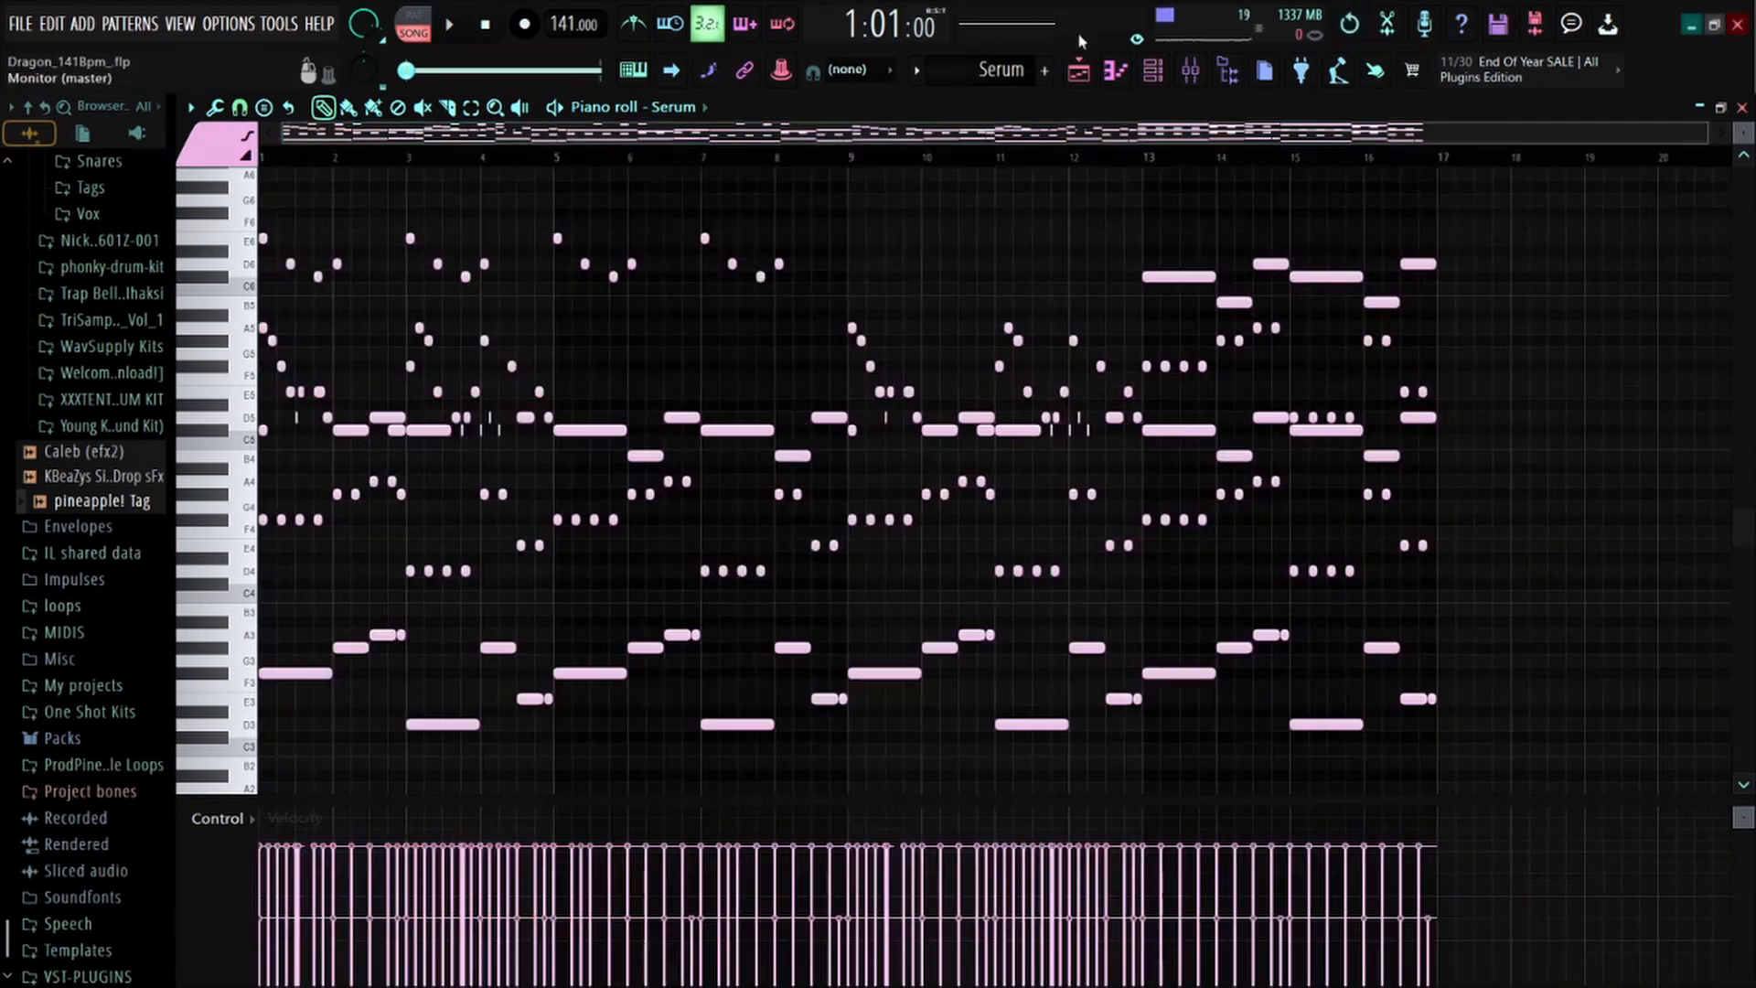
Load the Bell - Blunt one-shot from the WavSupply Kits Oneshots folder as a new channel and copy the Serum channel's notes
left_click(1153, 69)
scroll(114, 517, "up", 10)
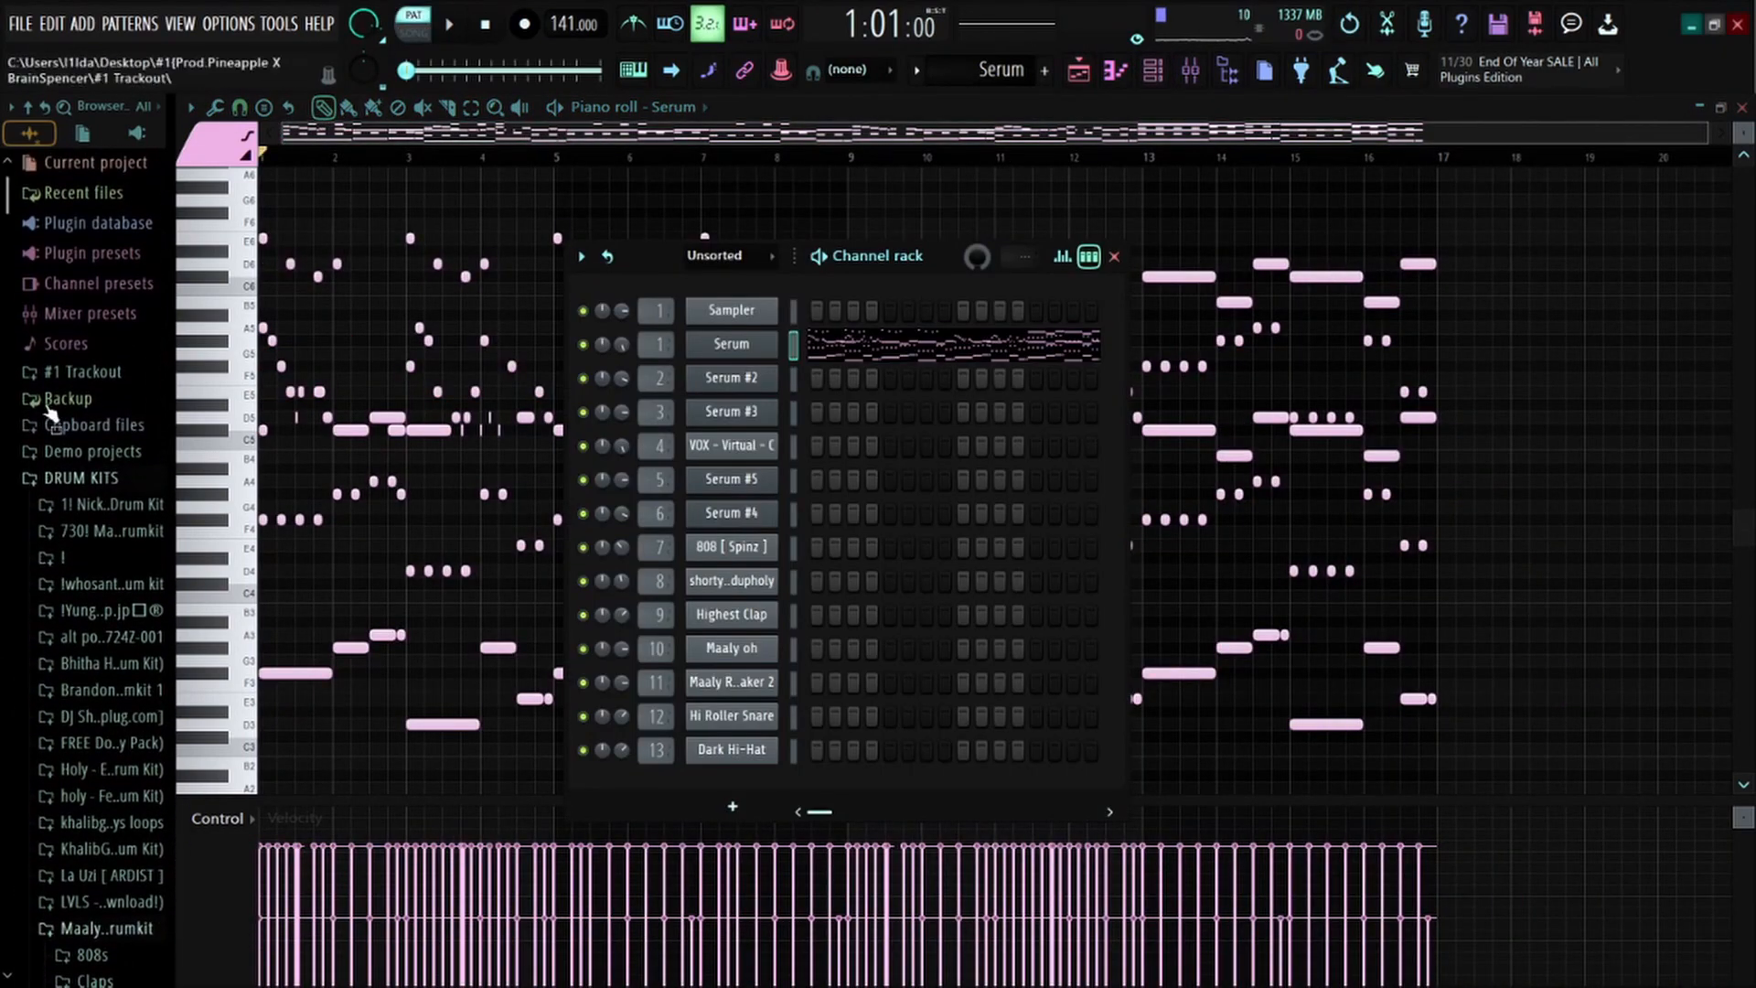
scroll(78, 773, "down", 5)
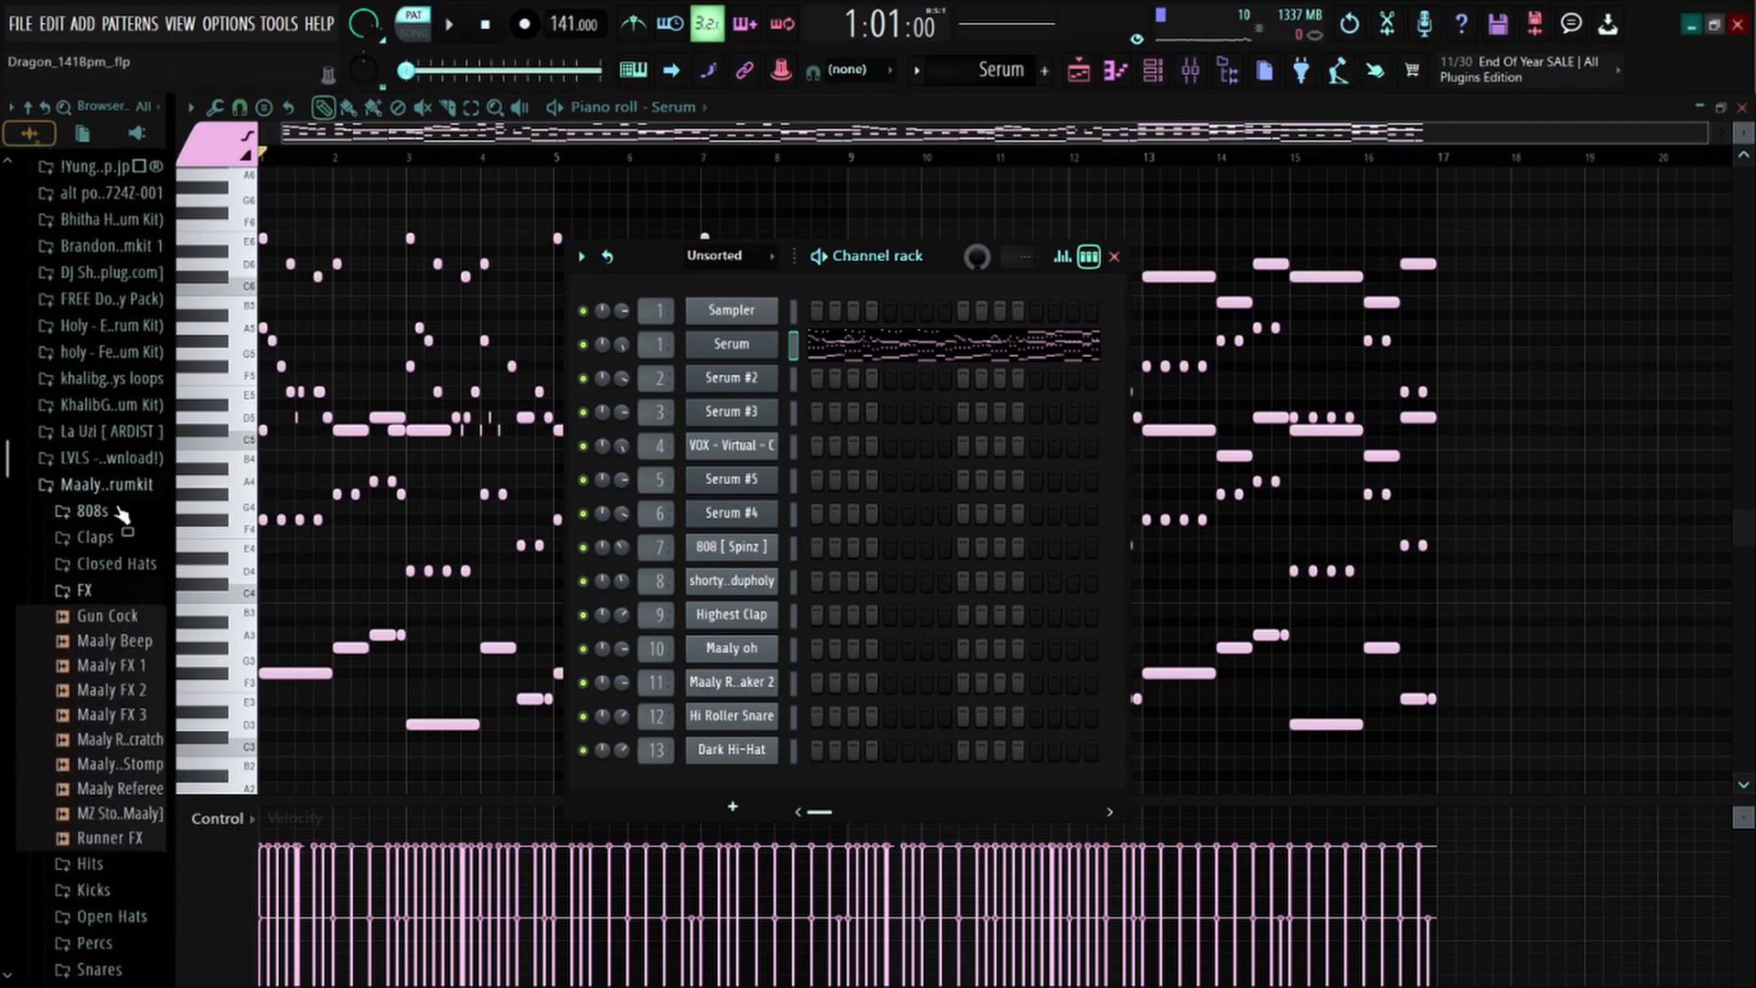
left_click(114, 487)
left_click(96, 621)
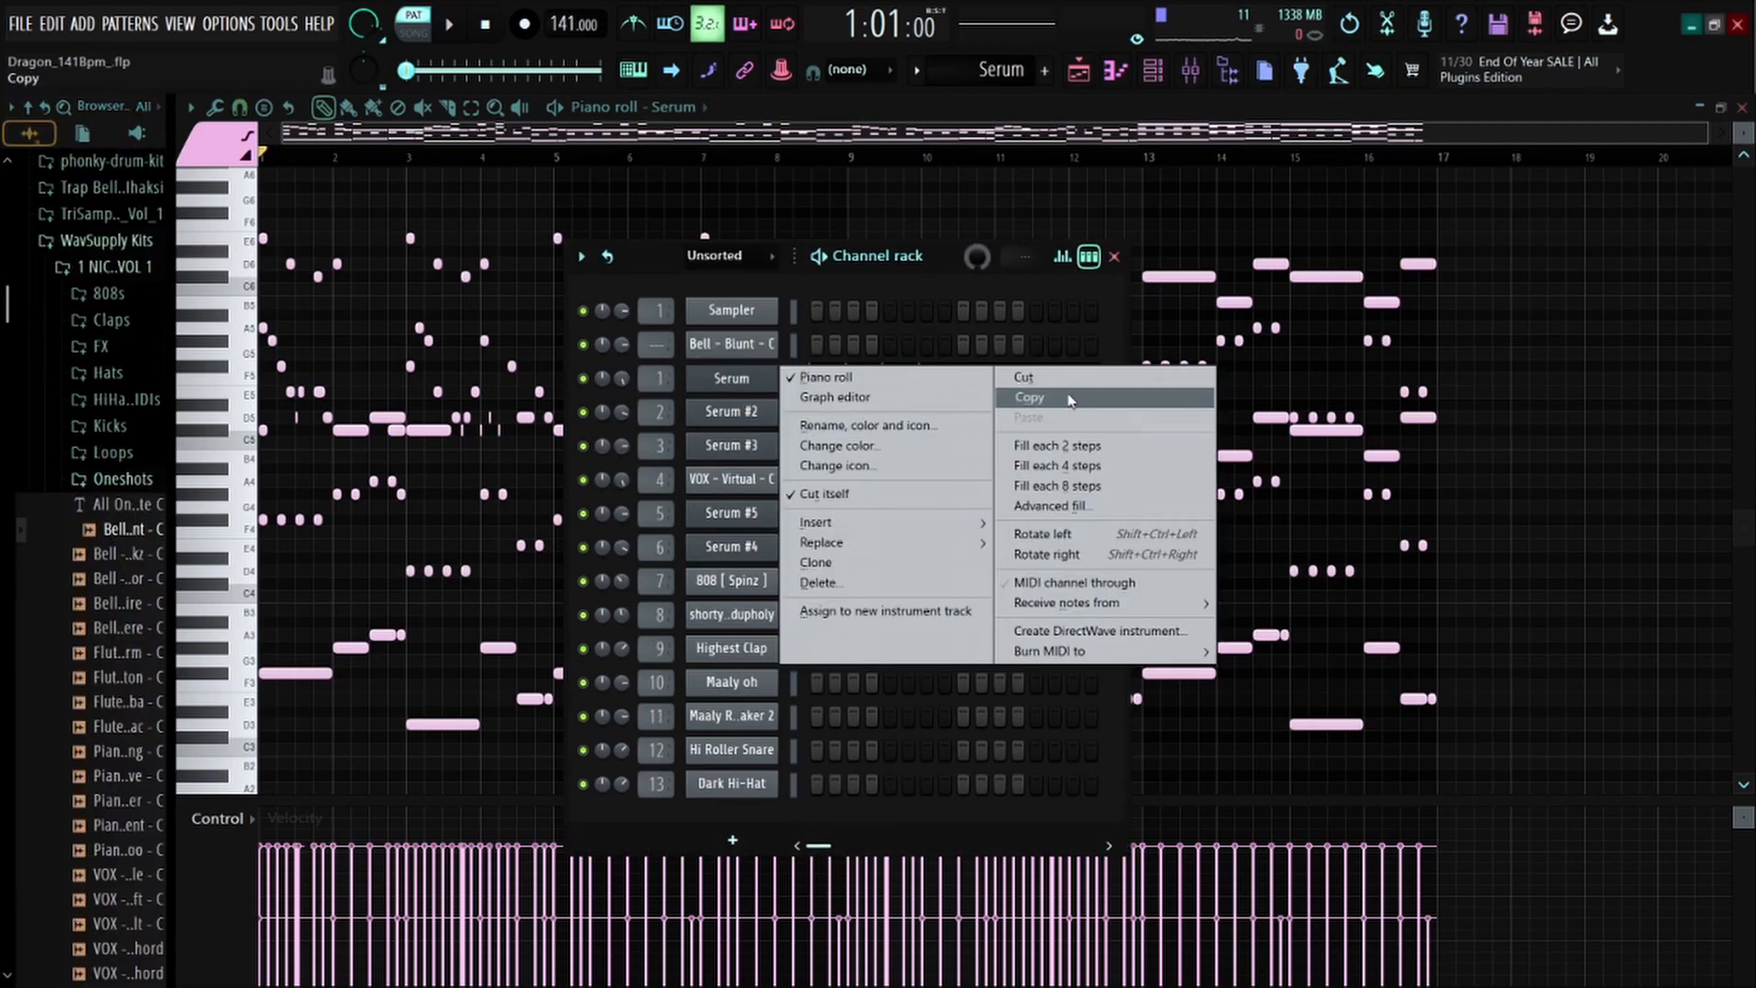
left_click(1028, 397)
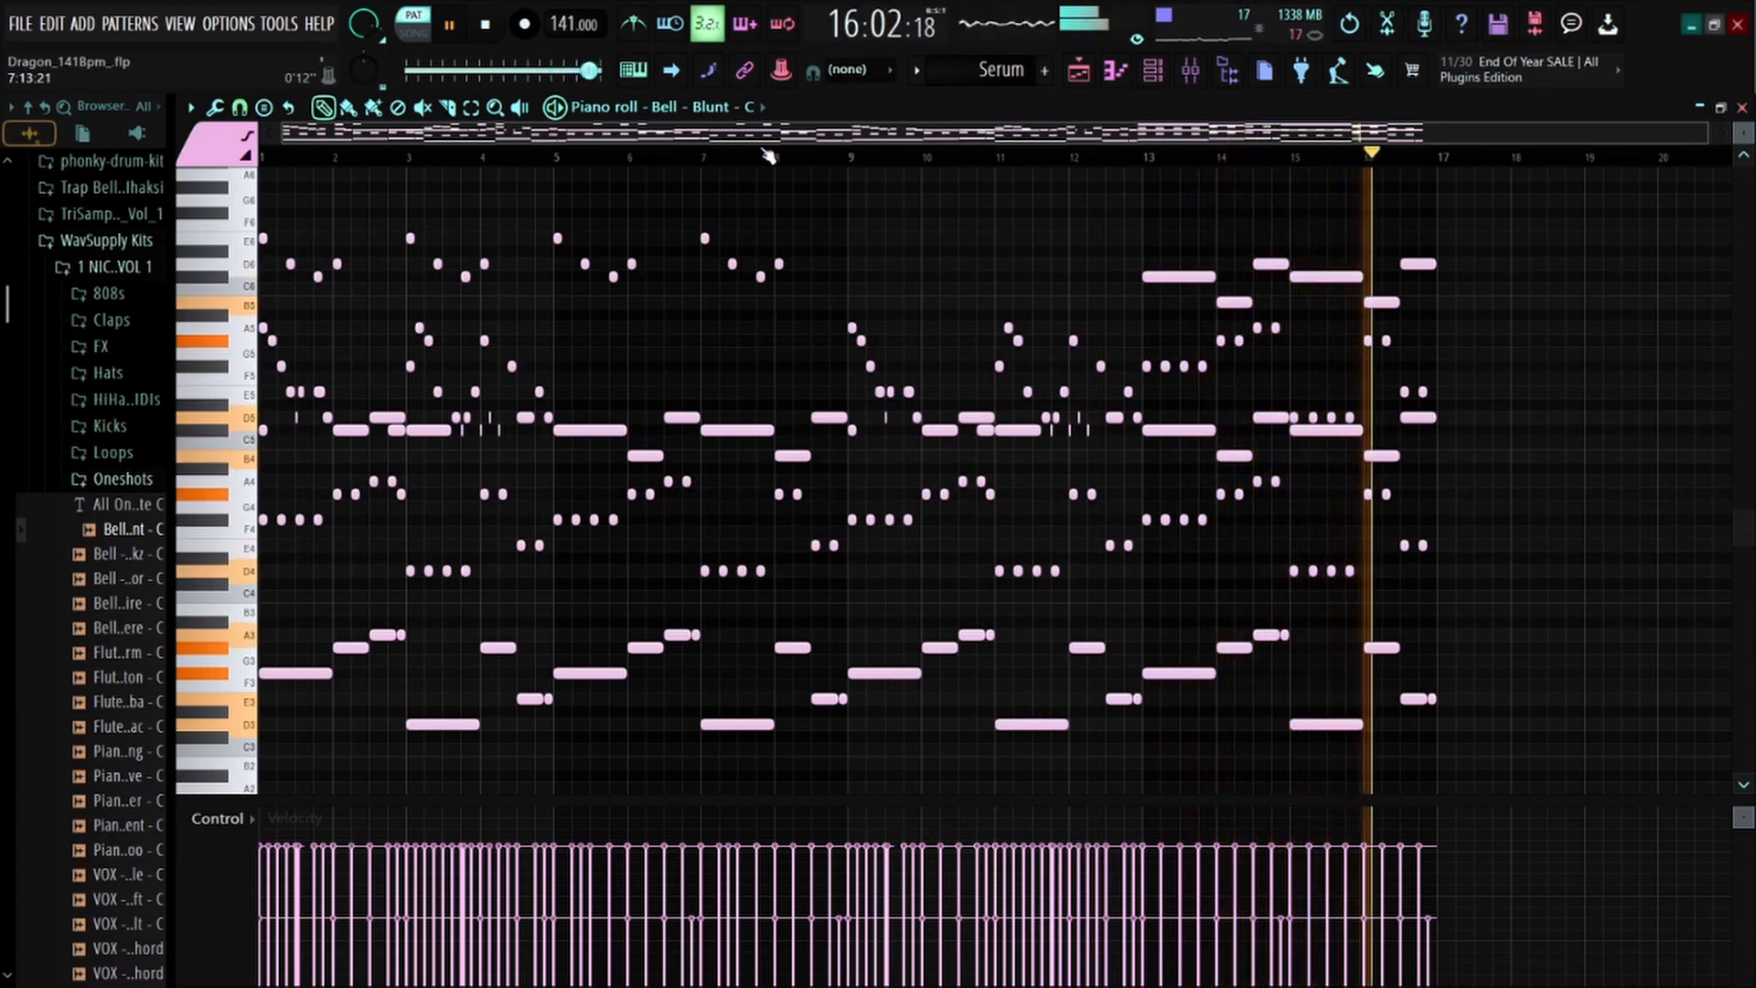
Stop playback and look over the full 16-bar Bell - Blunt pattern, briefly selecting all of its notes
key("space")
scroll(893, 145, "up", 3)
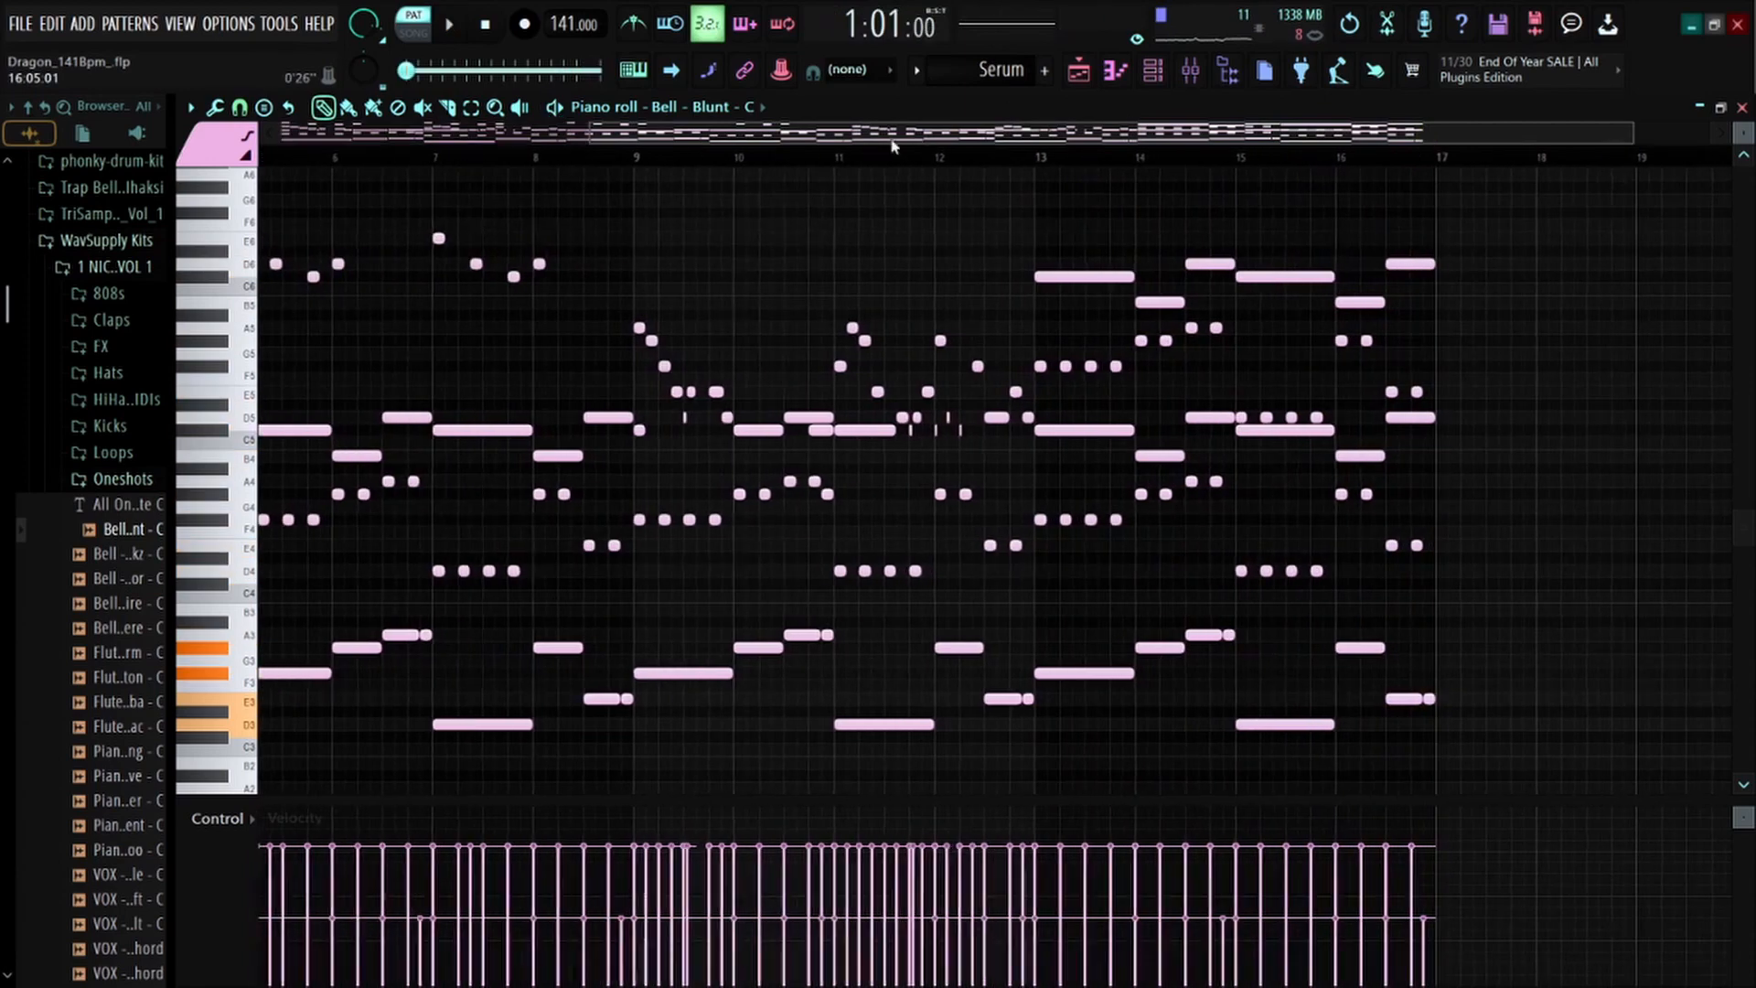
scroll(891, 146, "down", 2)
scroll(890, 144, "down", 3)
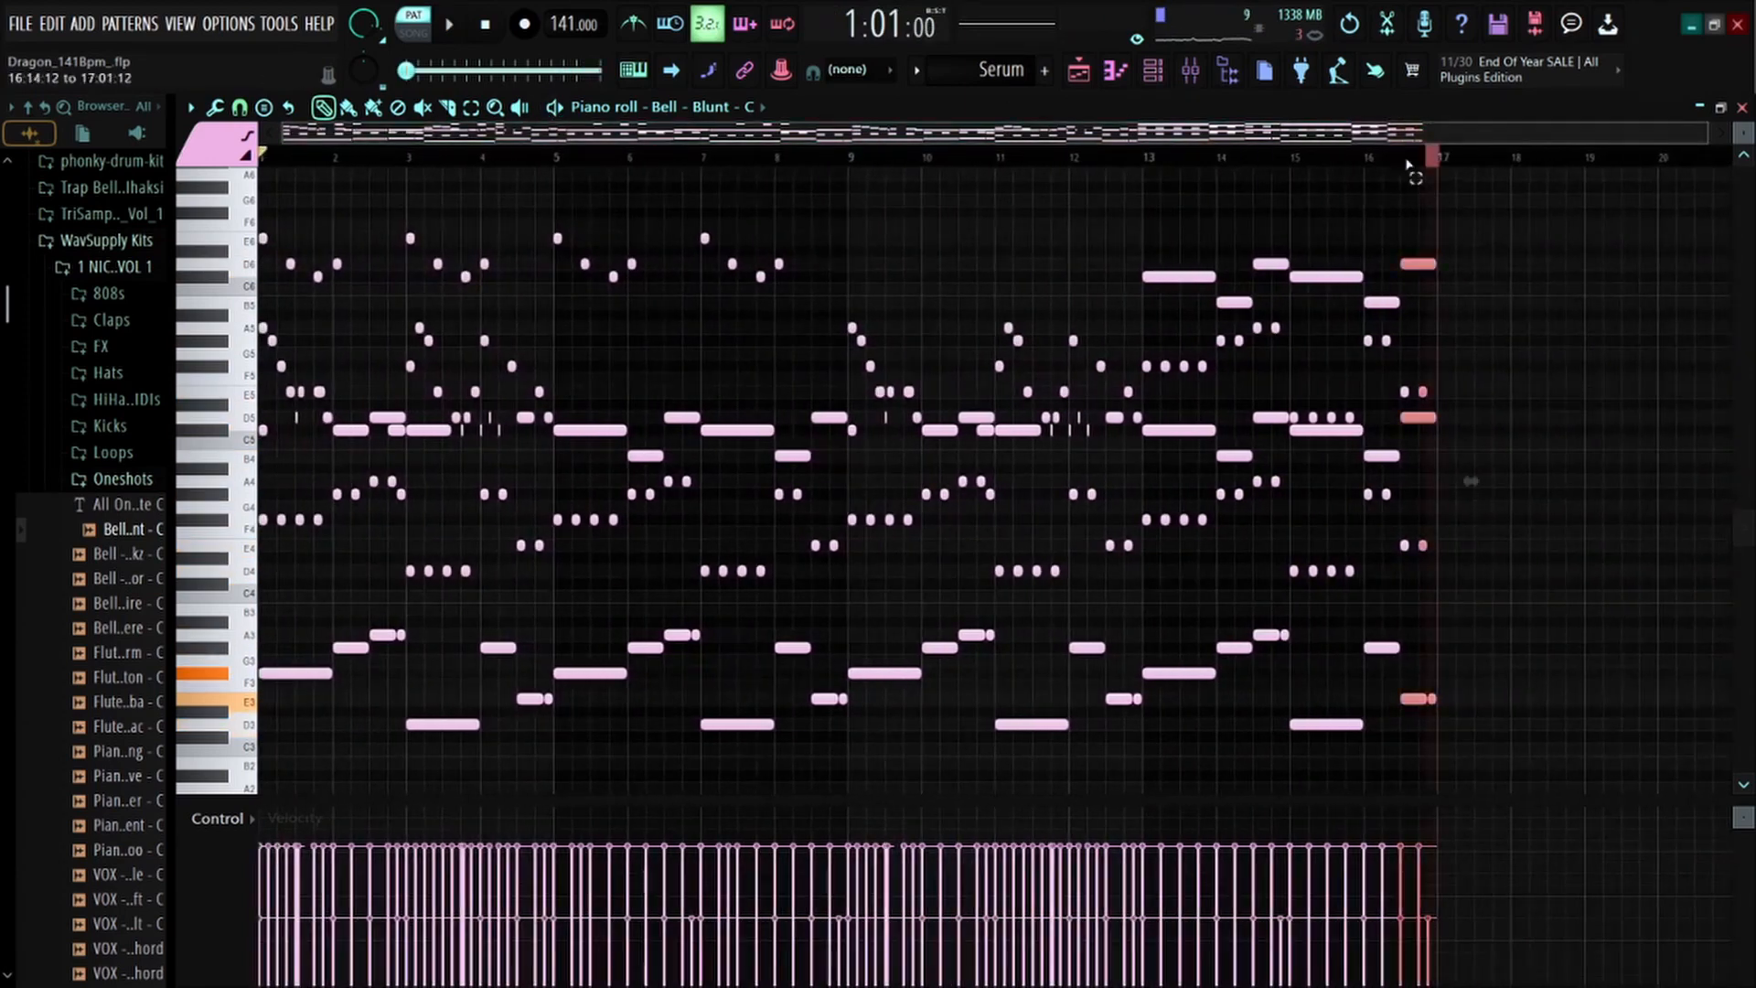
key("ctrl+a")
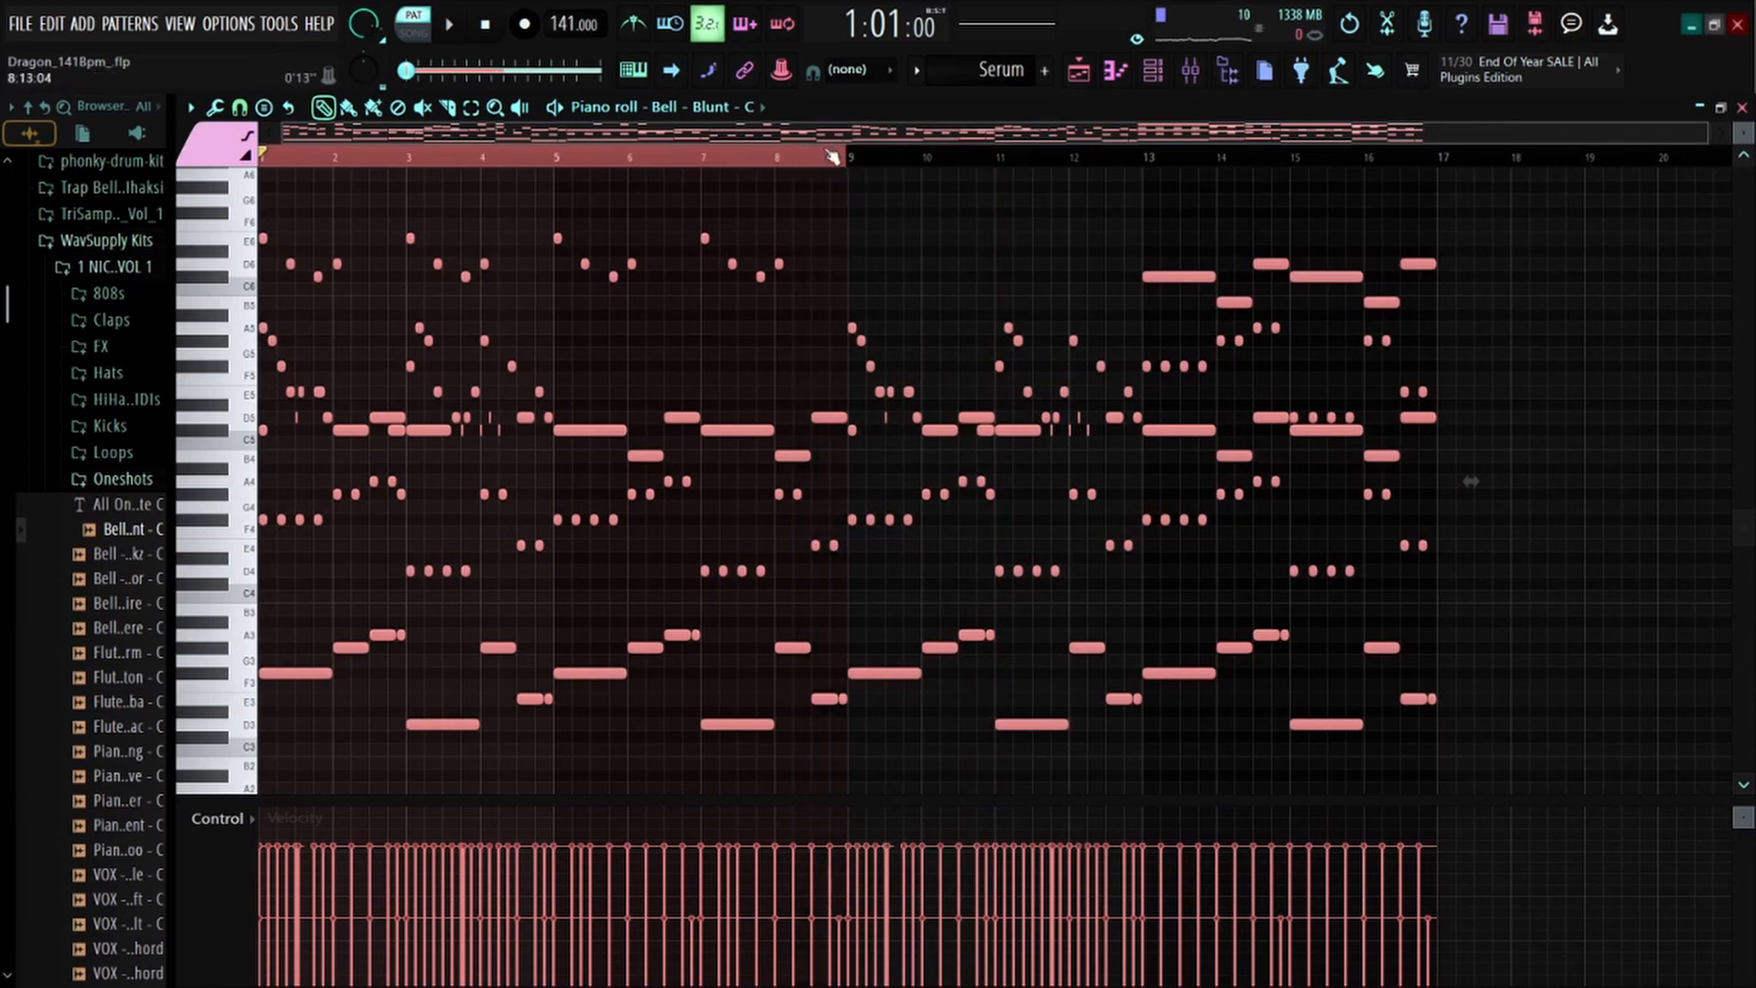
key("ctrl+d")
scroll(419, 170, "up", 3)
scroll(439, 163, "down", 3)
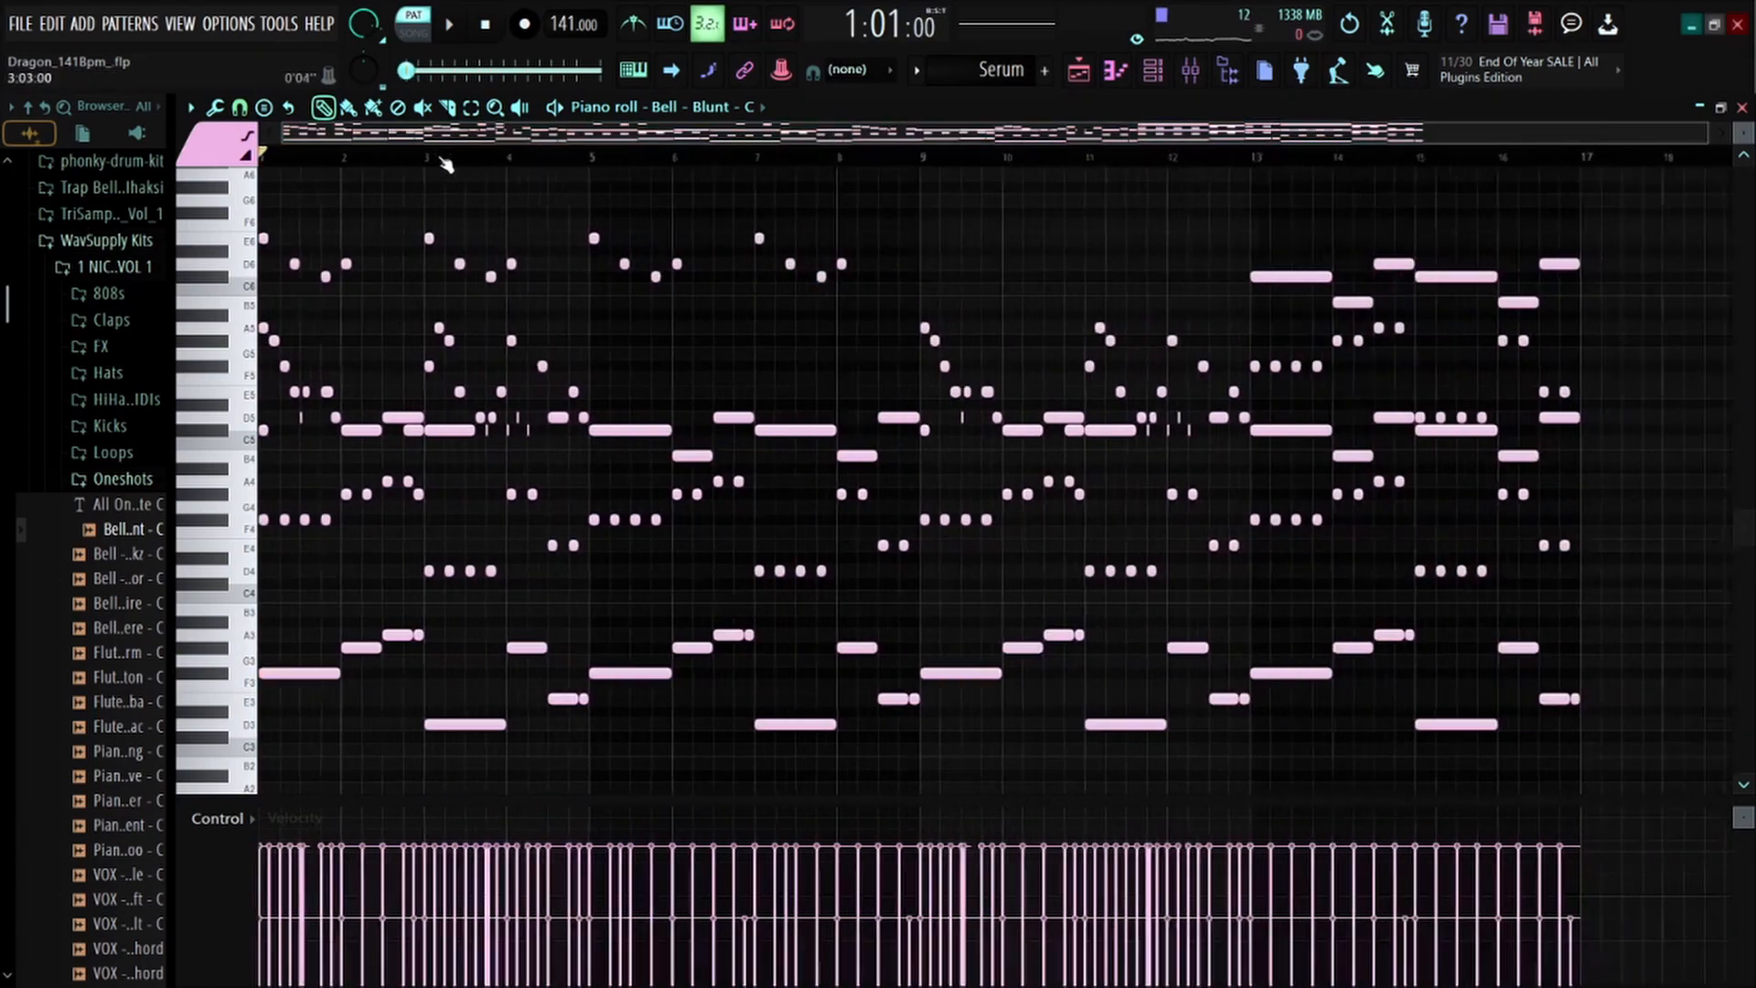
Highlight the notes of bars 1–4 and bars 5–8 in the Bell - Blunt pattern to compare the two sections
left_click_drag(622, 208, 197, 782)
key("ctrl+d")
left_click_drag(523, 182, 262, 732)
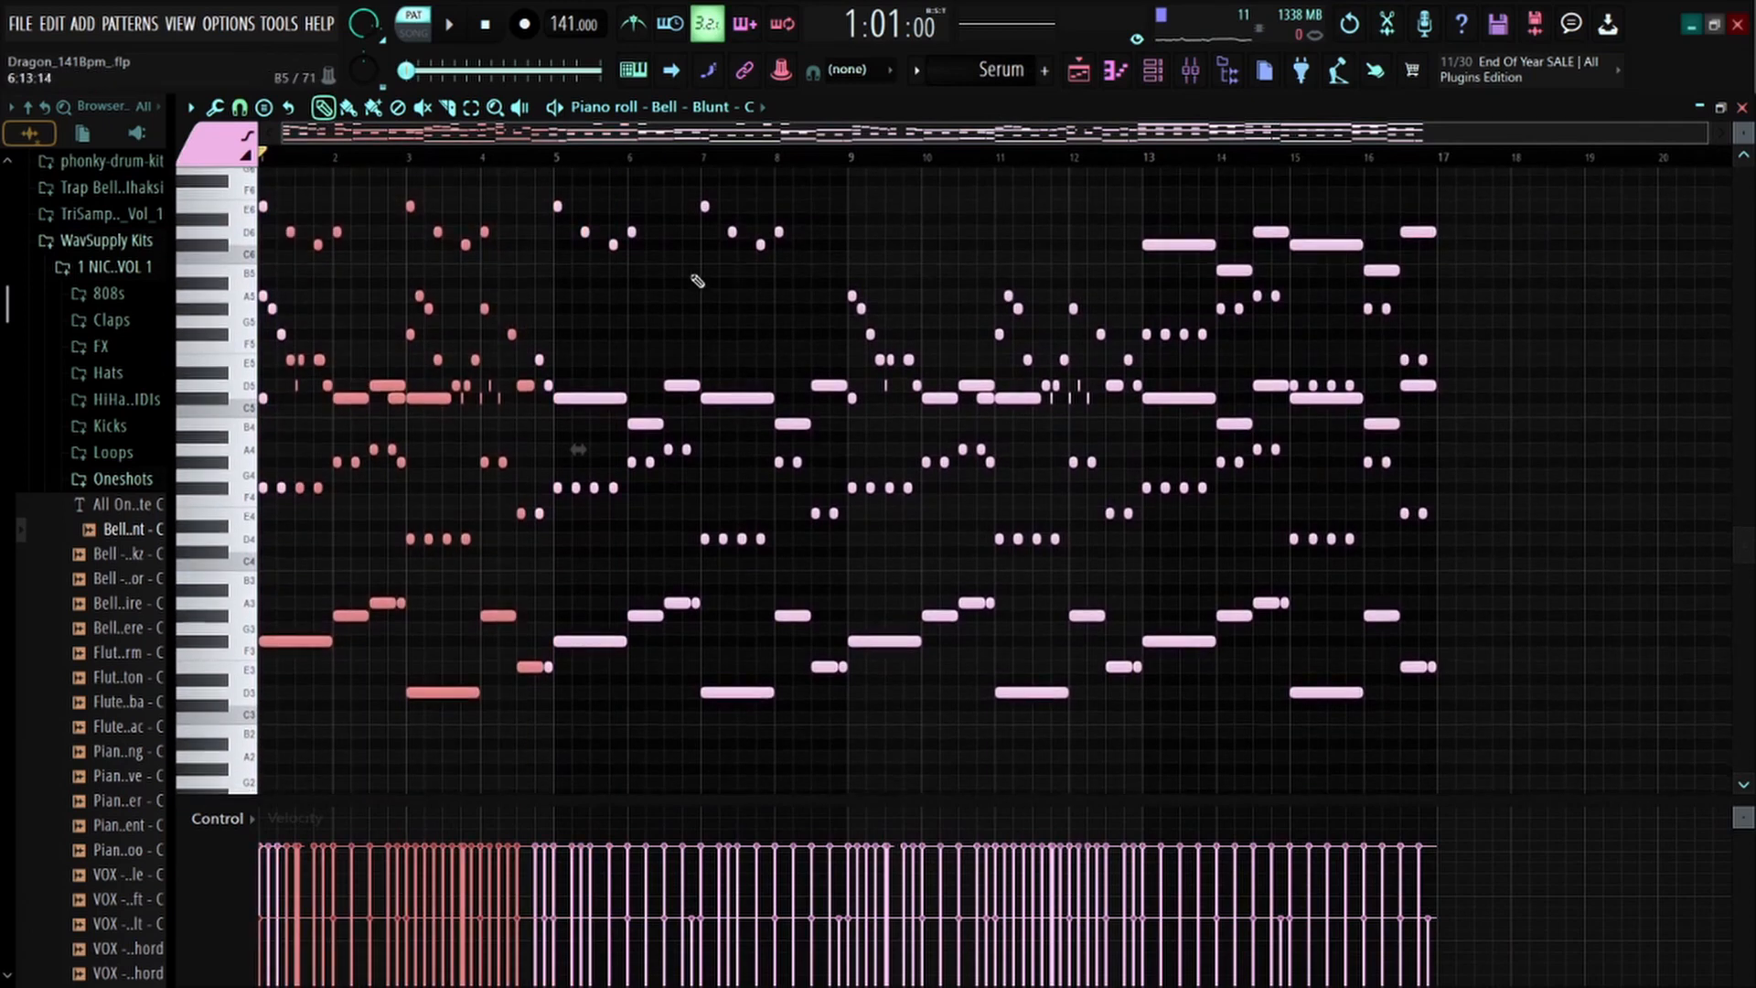
left_click_drag(842, 216, 554, 760)
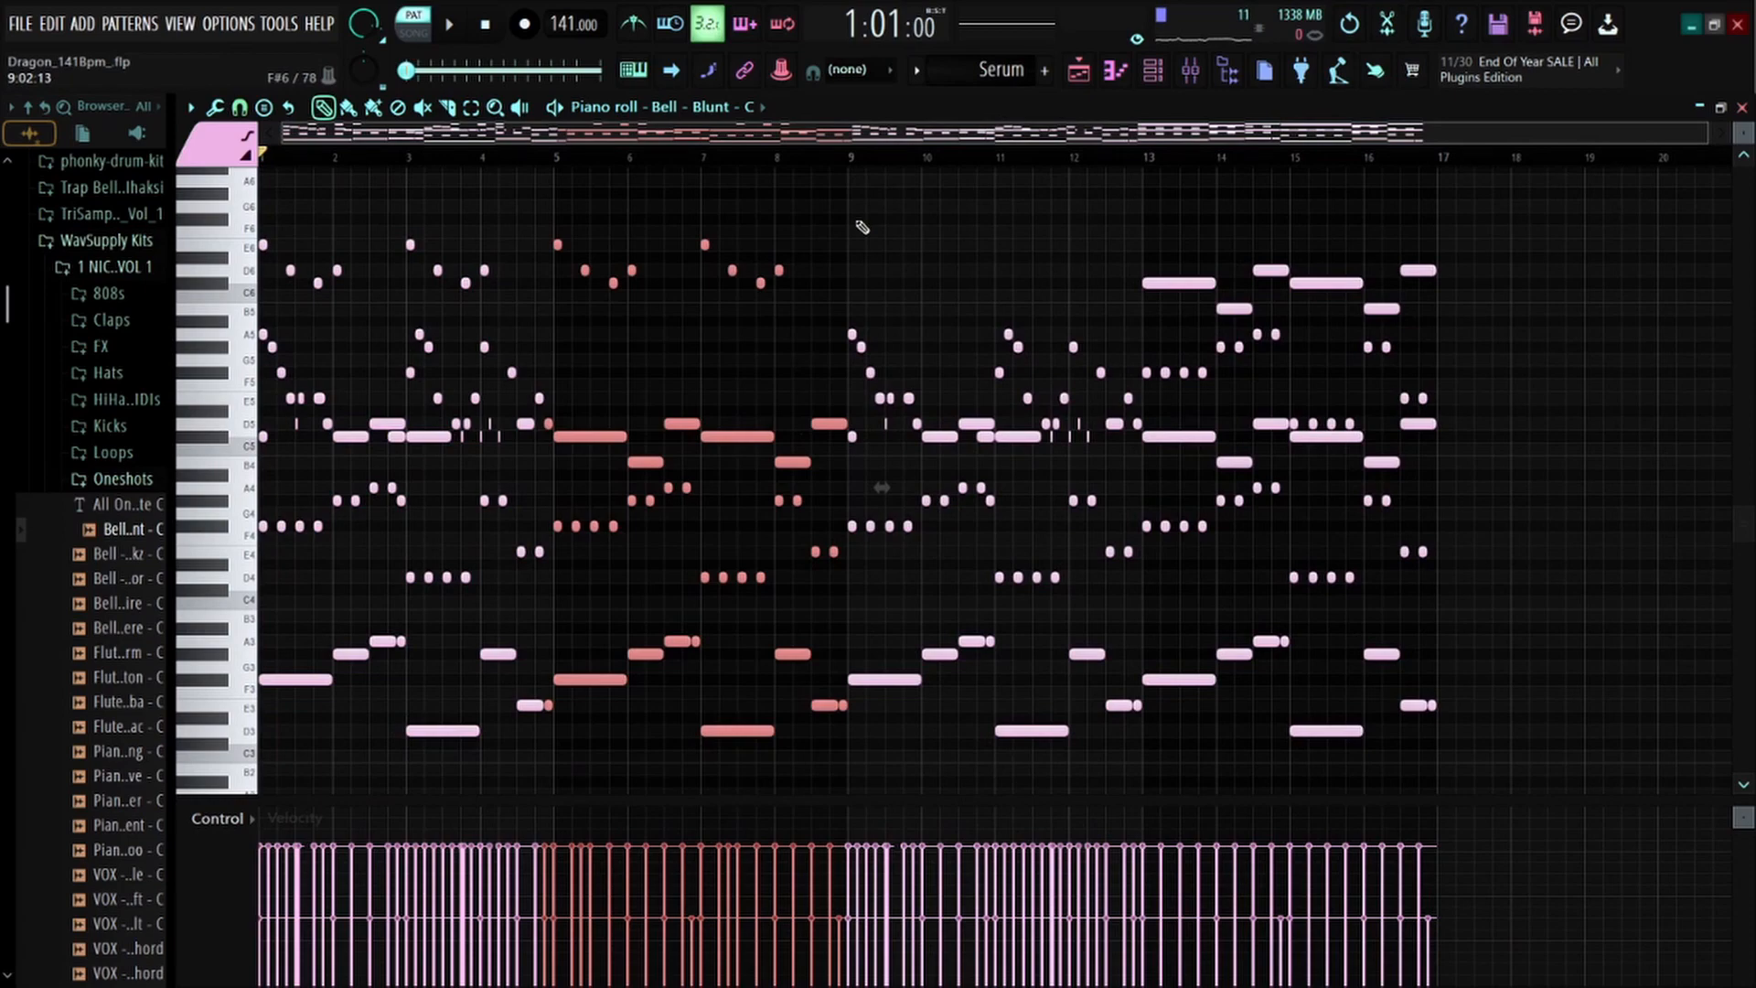
Highlight the notes of bars 9–12 and bars 13–16 in the Bell - Blunt pattern to examine its second half
scroll(883, 151, "up", 4)
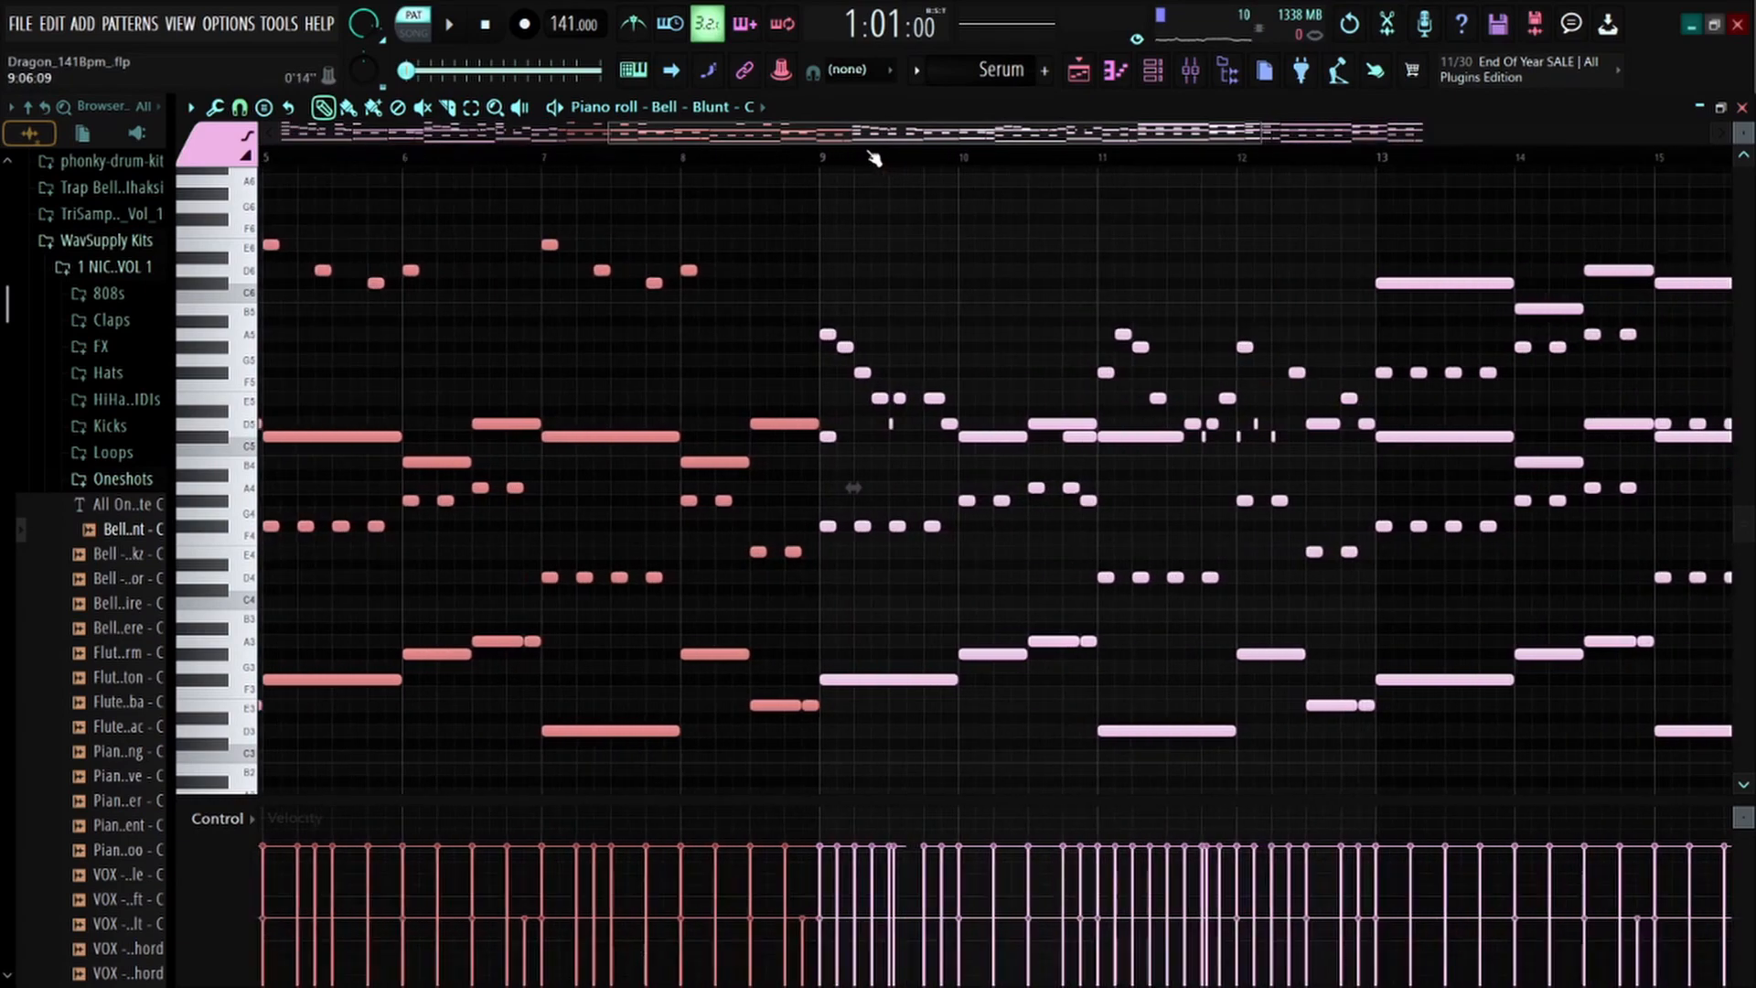
left_click_drag(876, 137, 893, 153)
left_click_drag(671, 287, 1311, 779)
scroll(1094, 167, "down", 4)
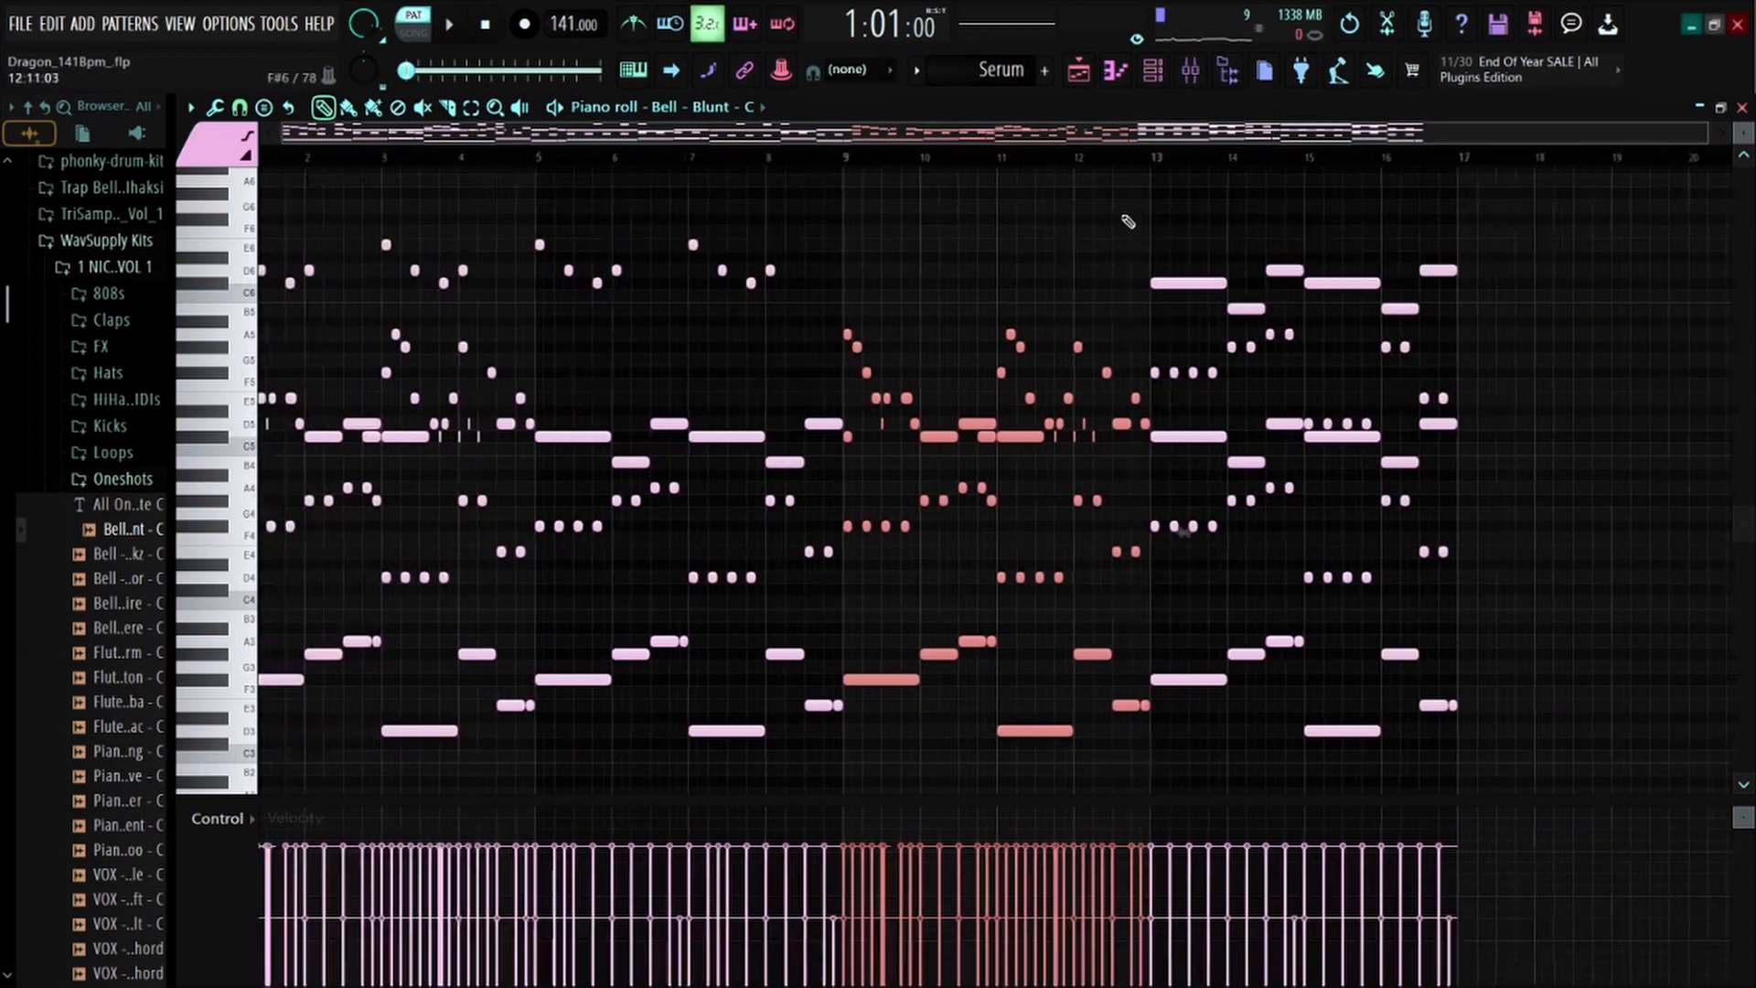
left_click_drag(1147, 203, 1498, 762)
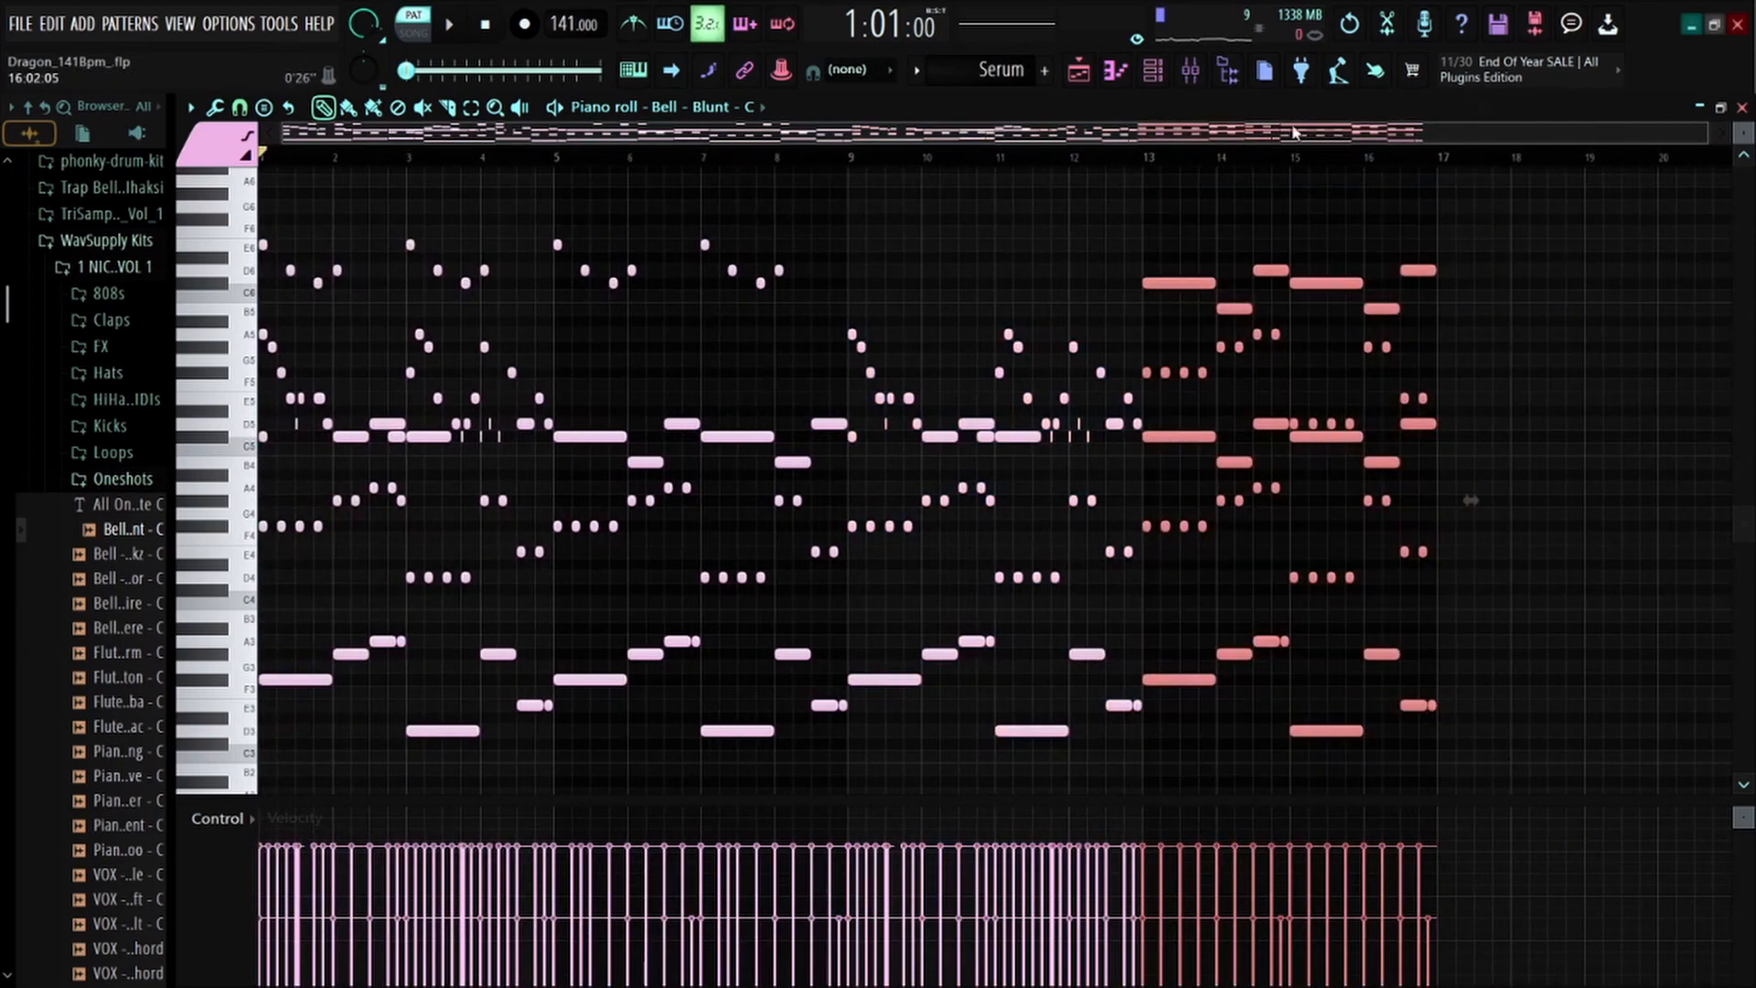
scroll(1250, 153, "up", 4)
left_click_drag(1155, 130, 704, 144)
scroll(823, 161, "down", 4)
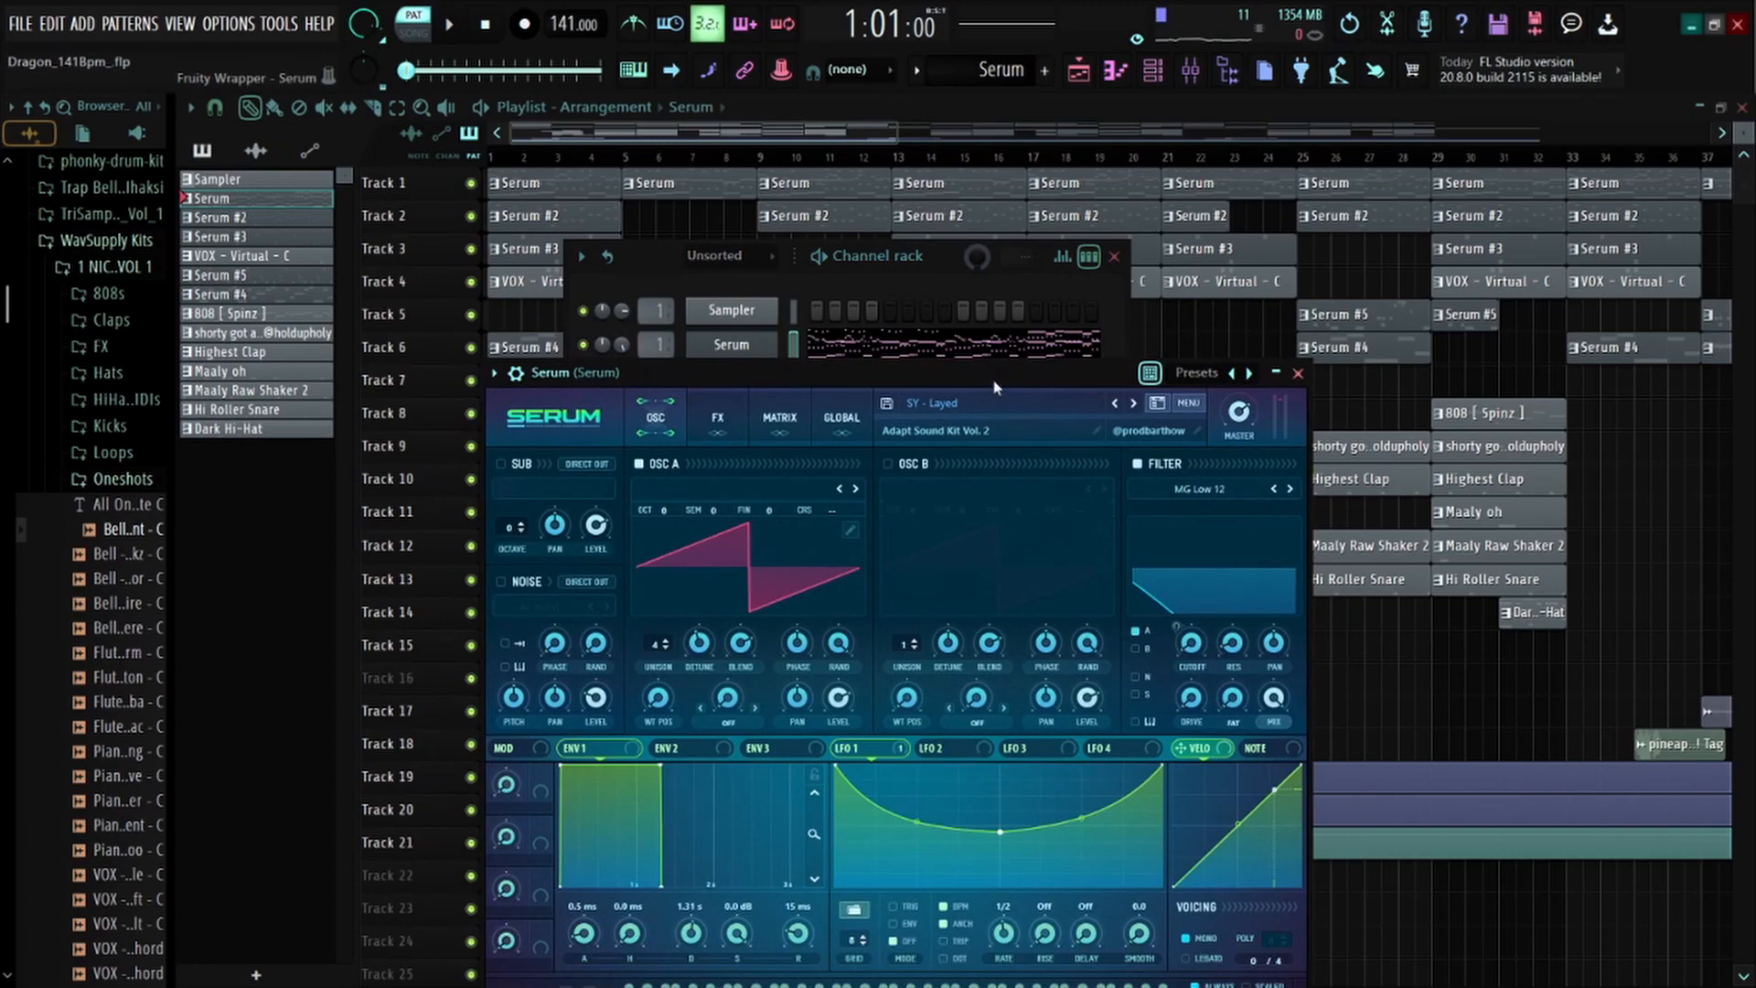
View Serum's preset banks, dismiss the synth window and open the Serum channel's piano roll
left_click_drag(995, 387, 960, 265)
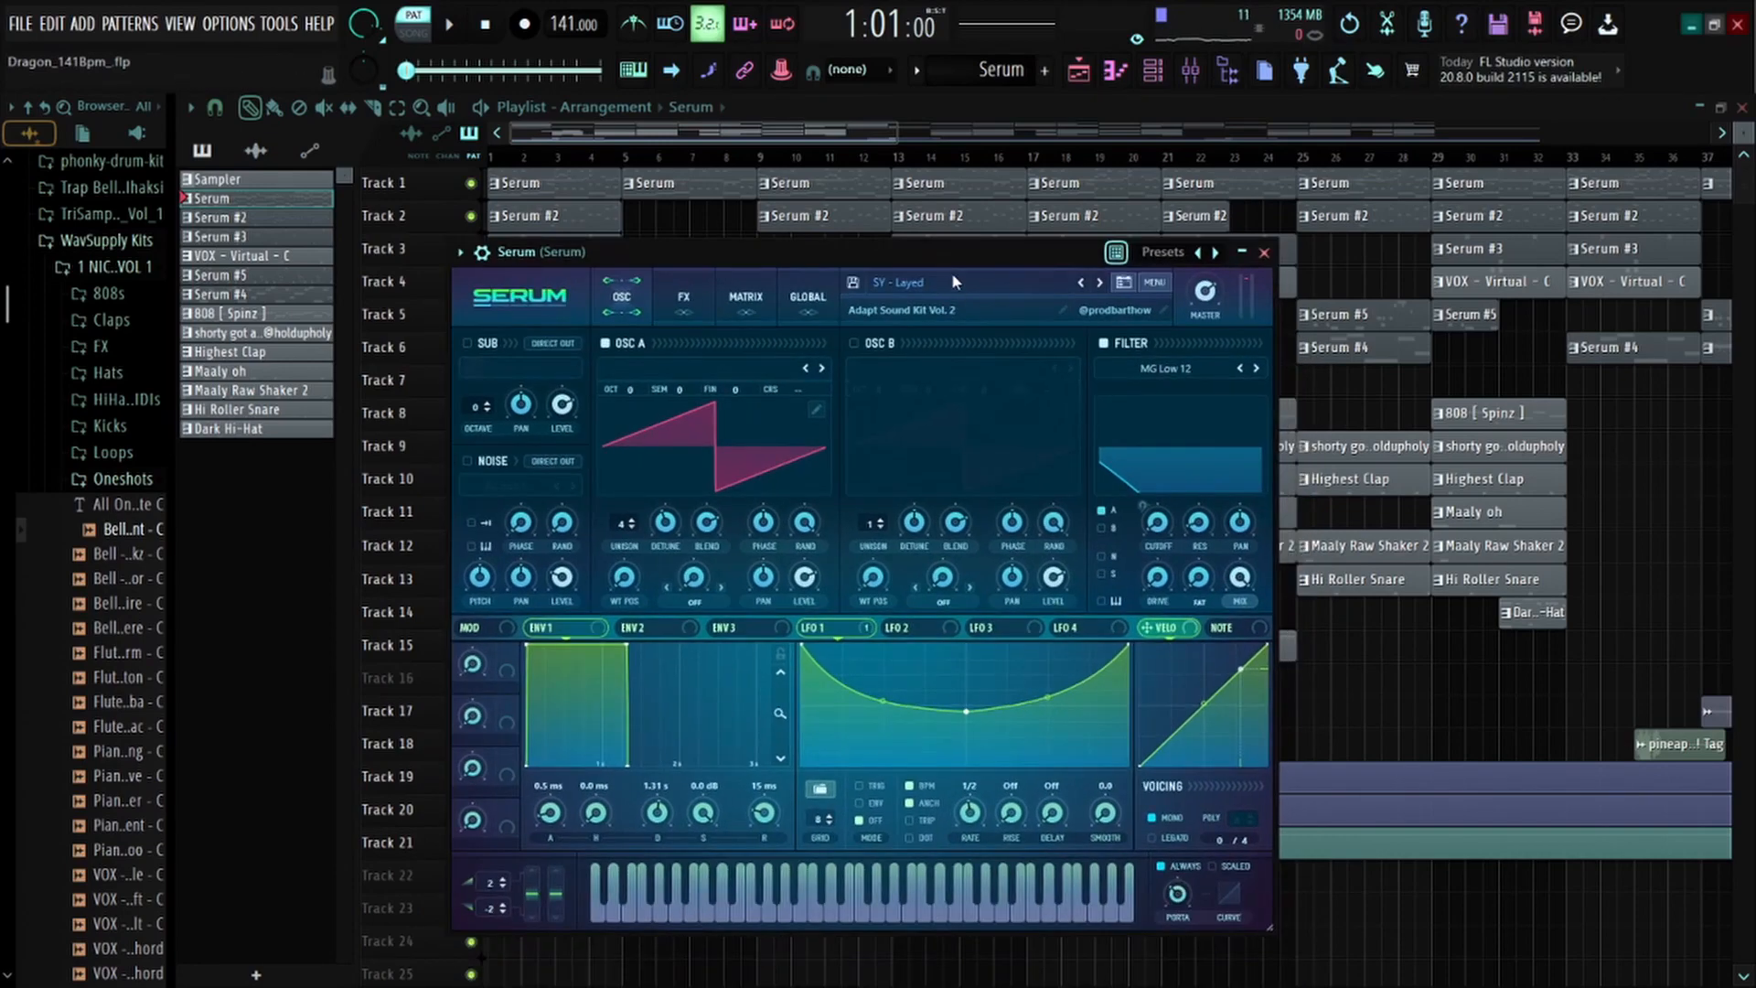
left_click(952, 281)
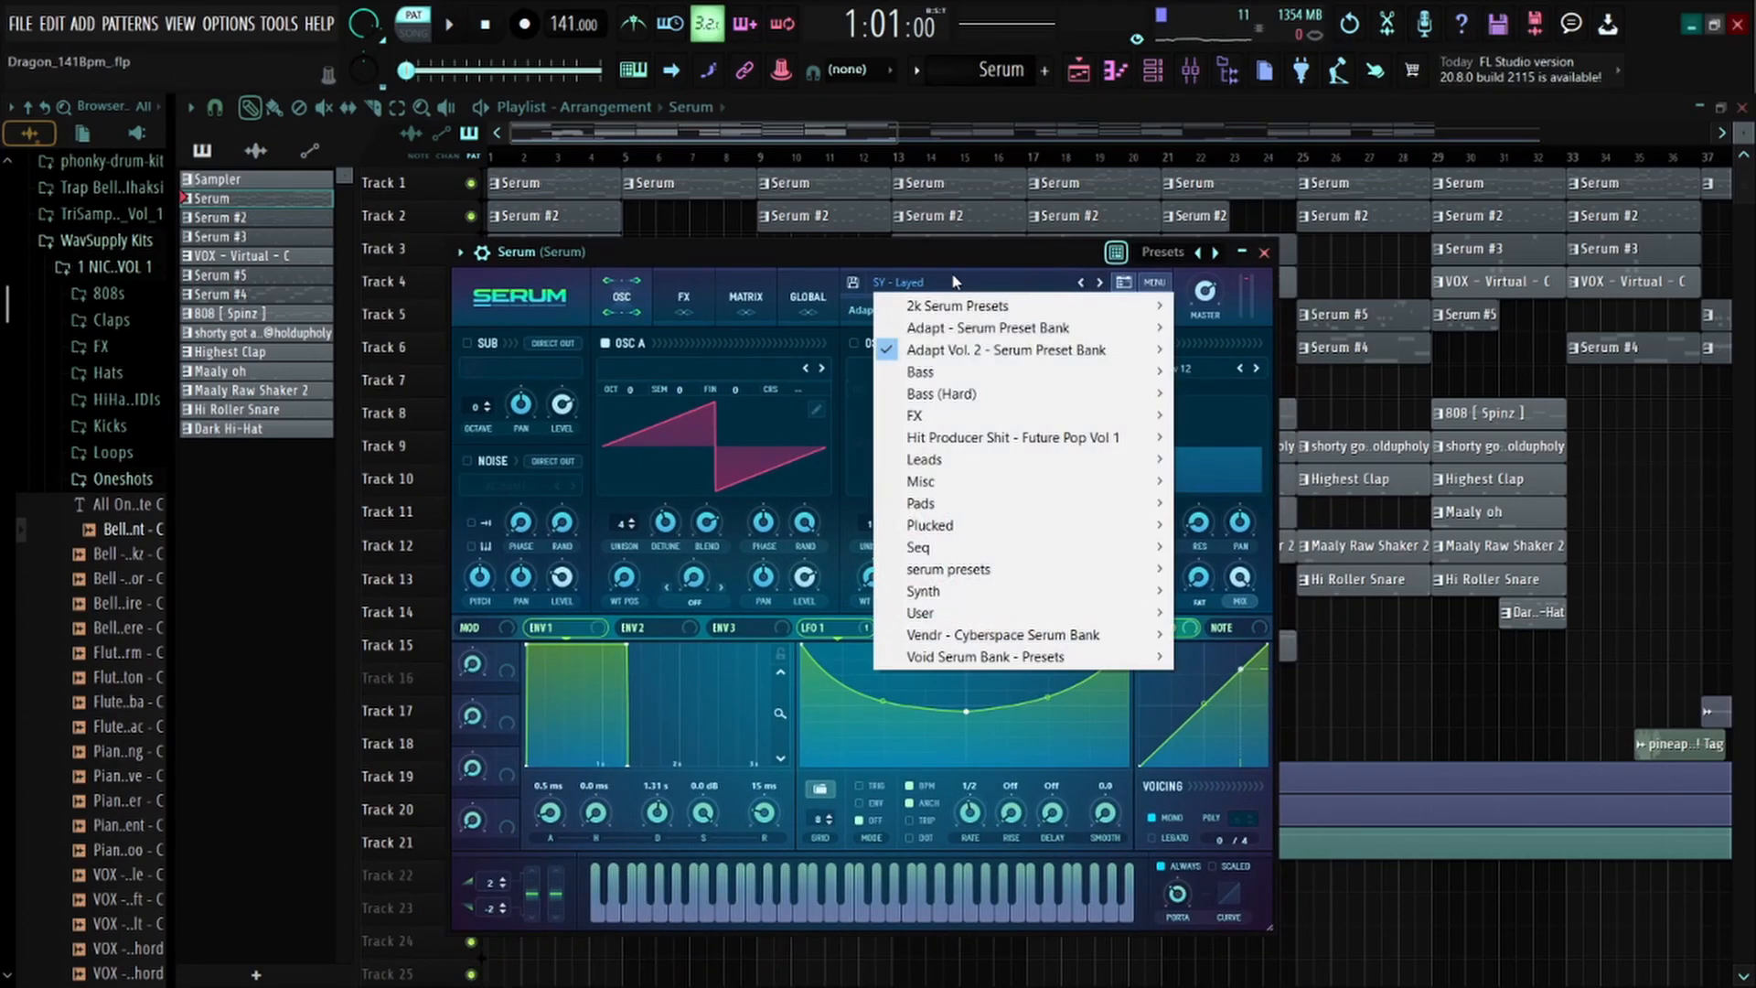
left_click(1239, 251)
left_click_drag(883, 267, 908, 298)
right_click(786, 367)
left_click(858, 373)
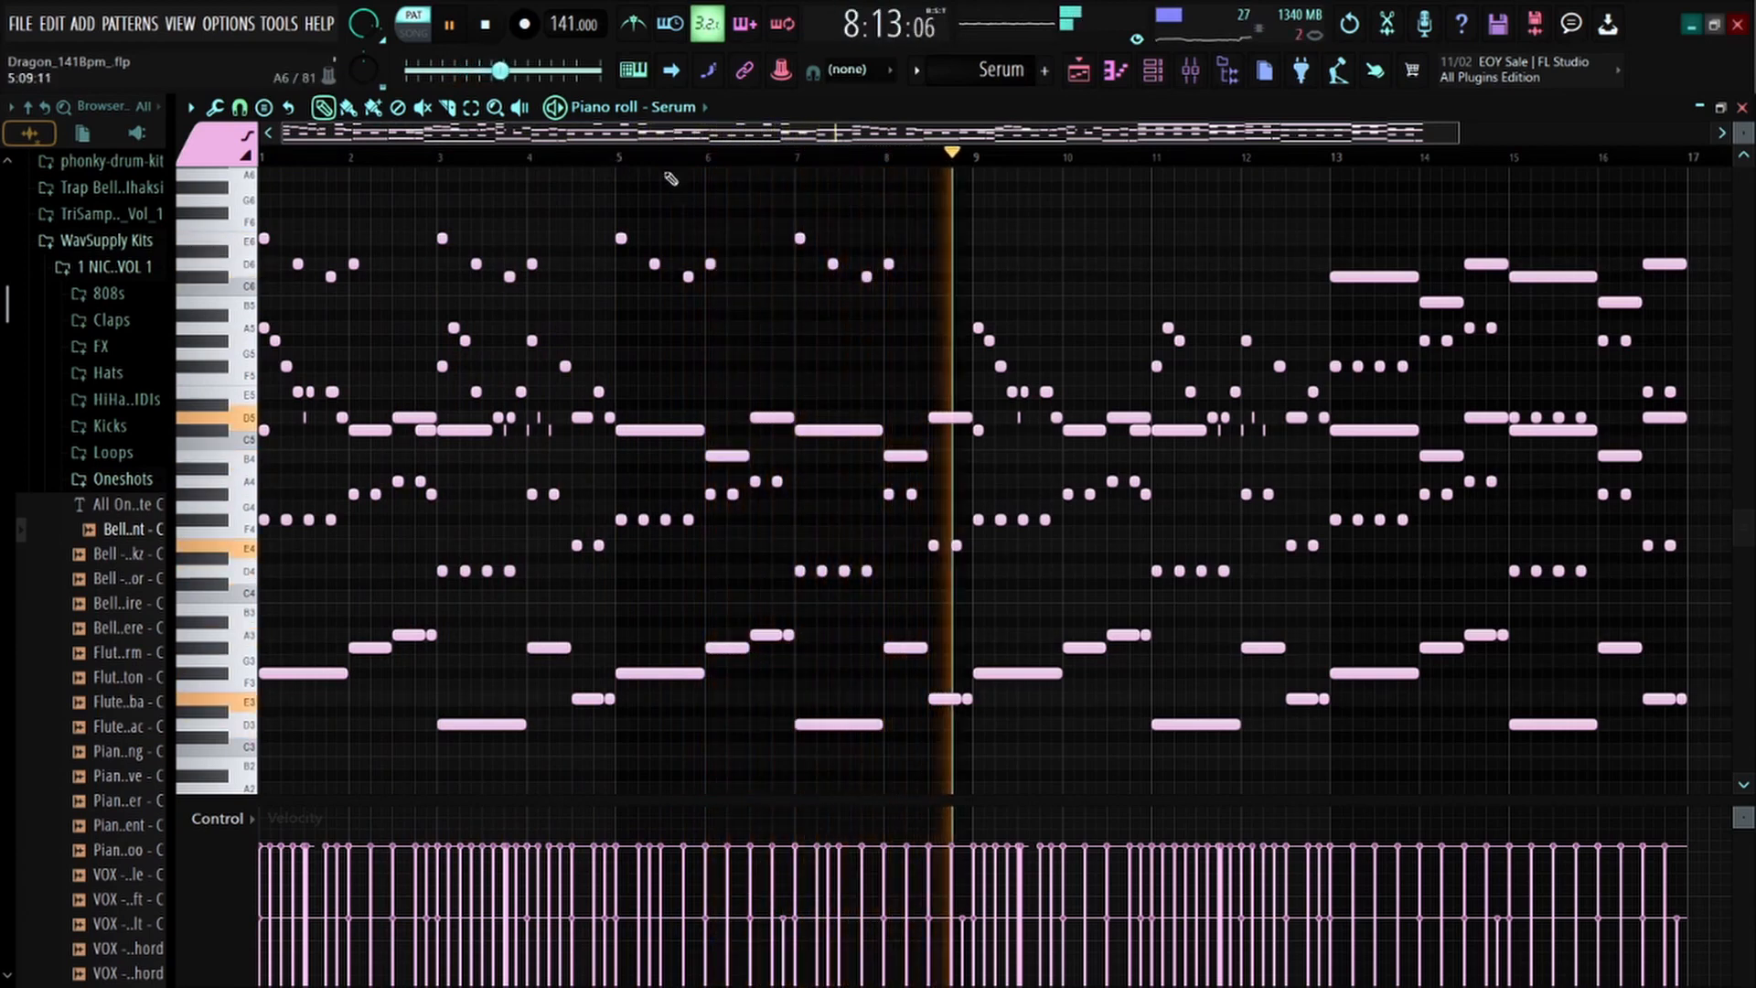
Stop the Serum pattern's playback and look over its notes across bars 1–16
key("space")
scroll(615, 160, "up", 4)
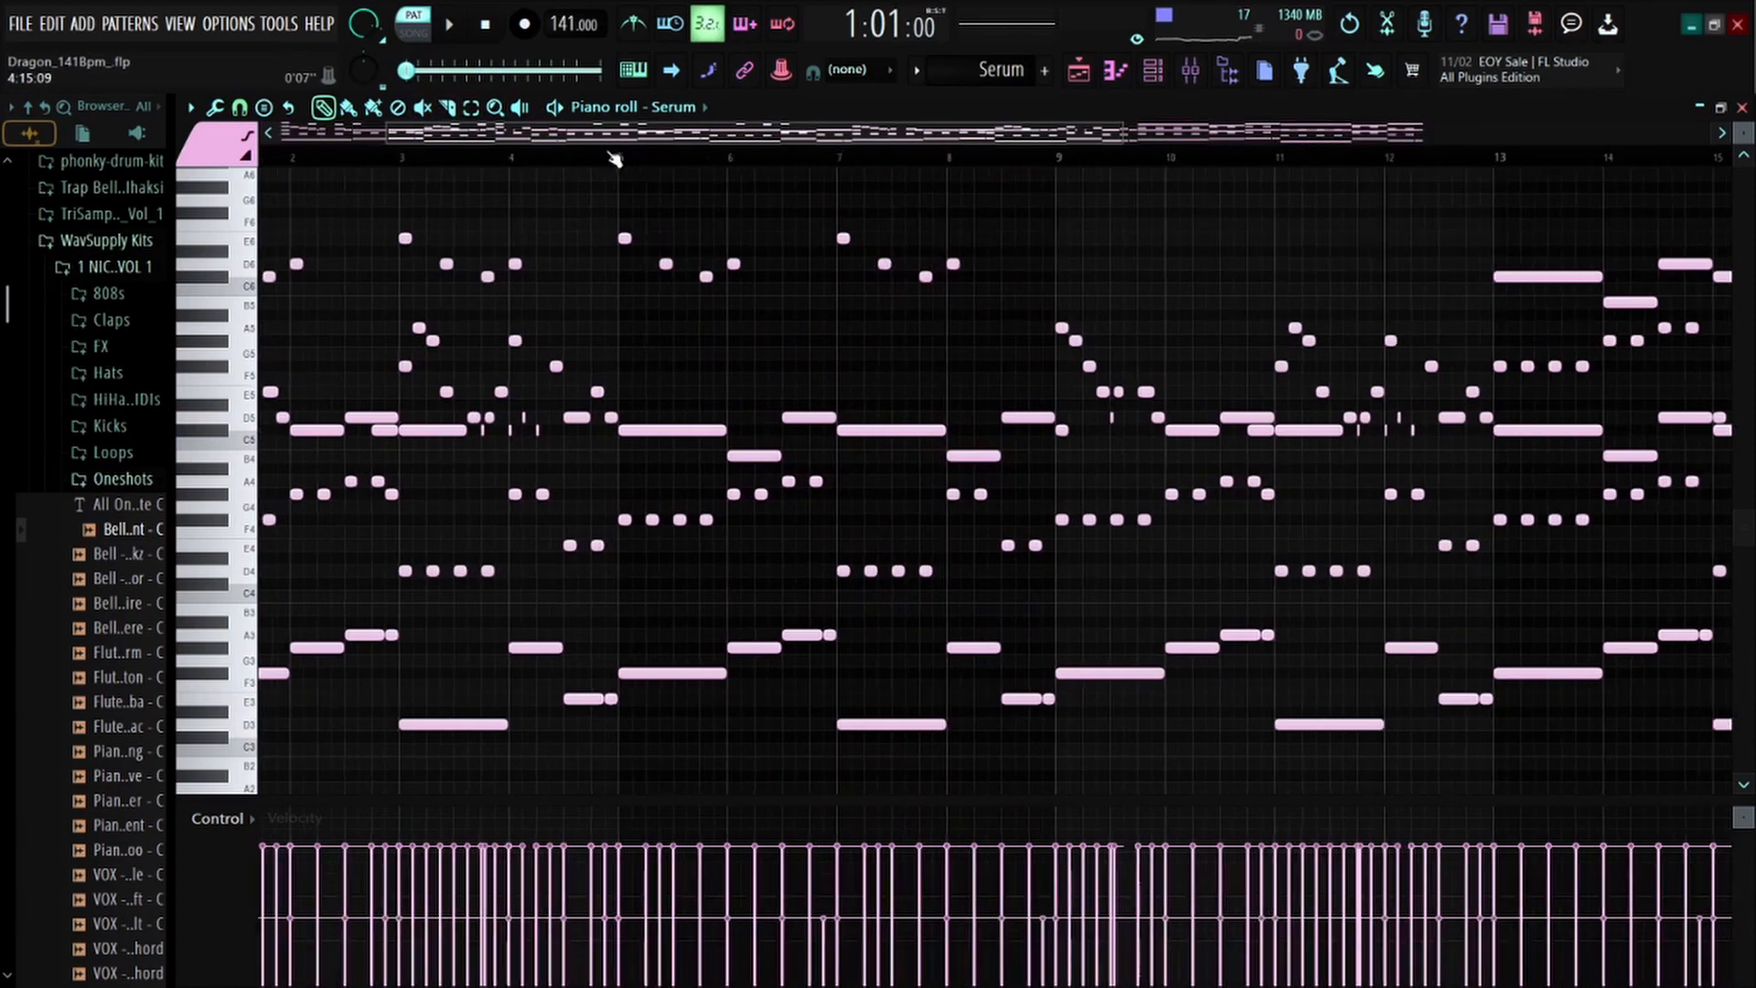
scroll(549, 167, "down", 4)
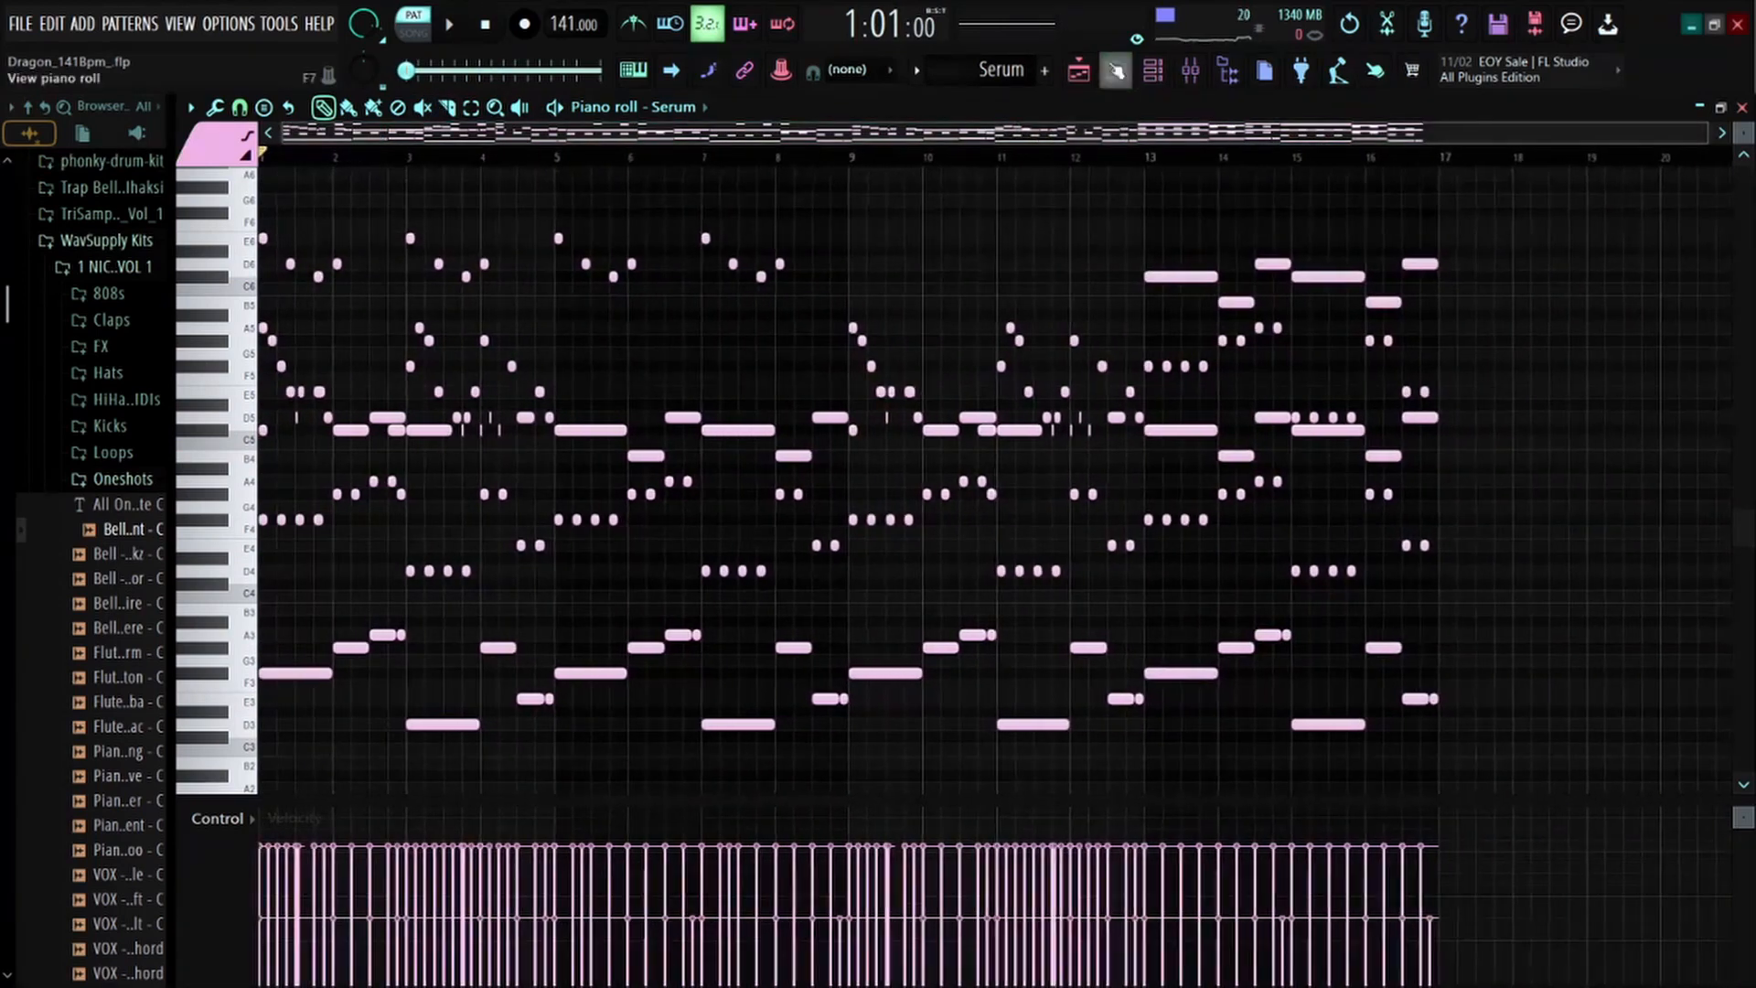
Open the Serum #2 channel's piano roll and highlight the D4–A4 notes, then the A3 and E3 notes, in bars 1–4
left_click(1152, 69)
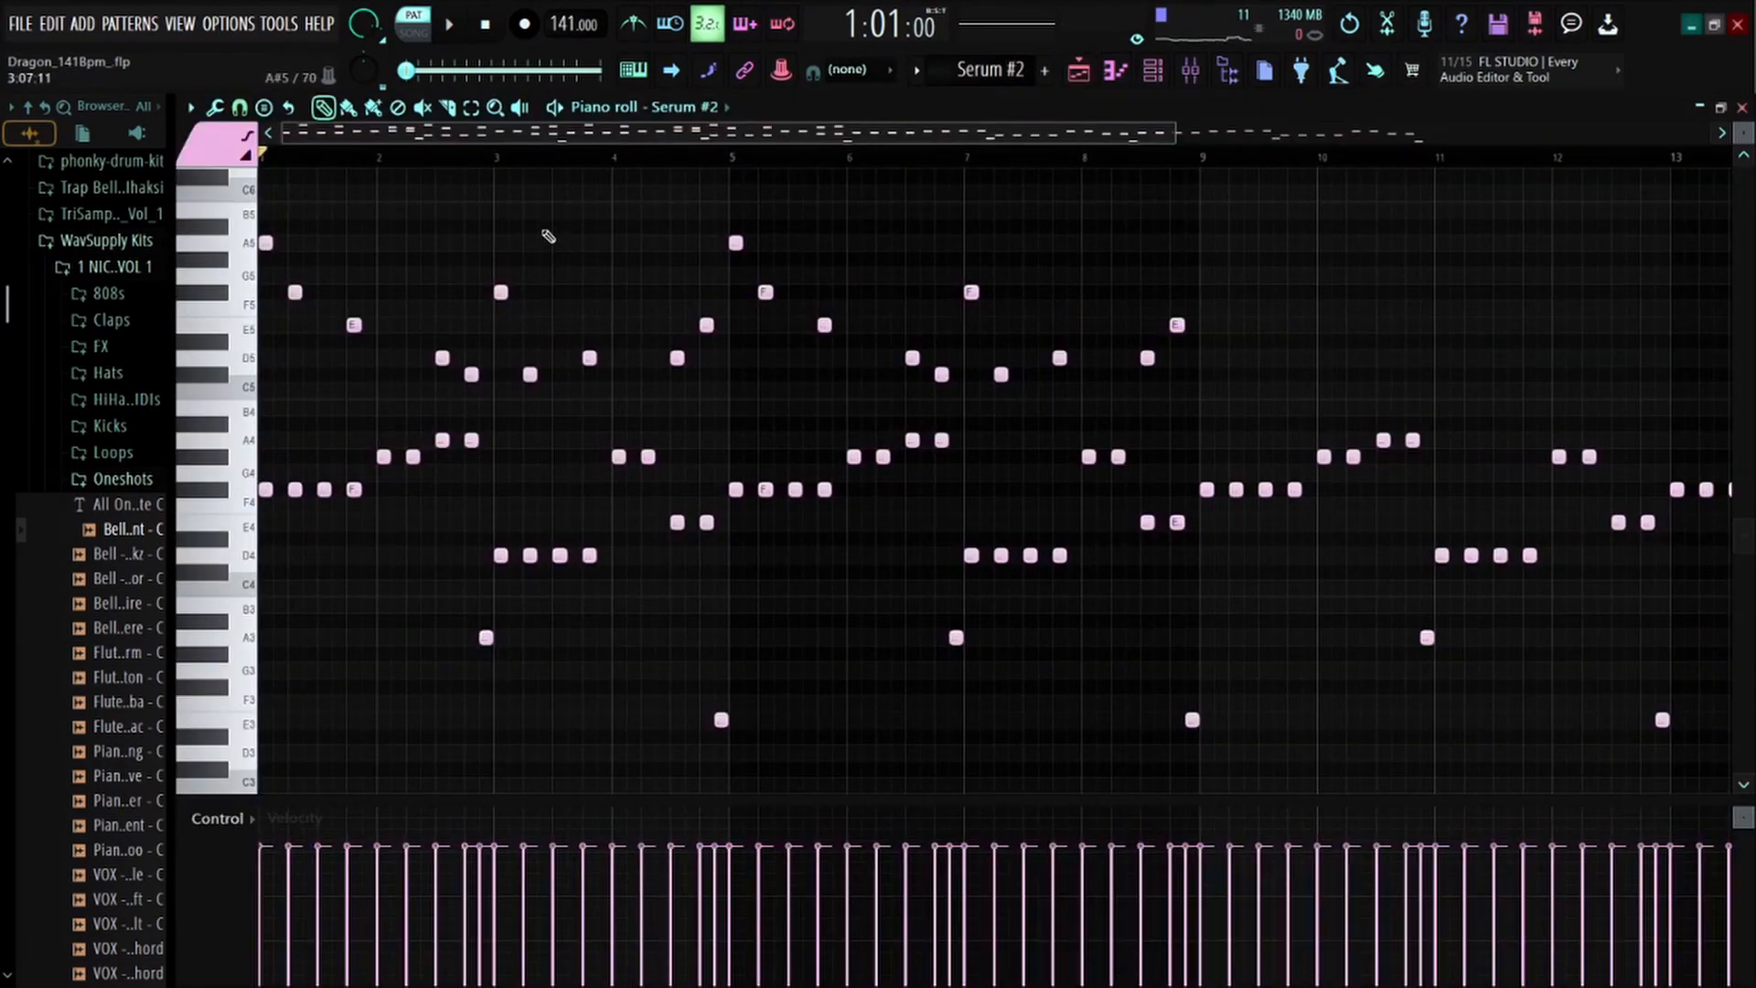
left_click_drag(714, 420, 256, 580)
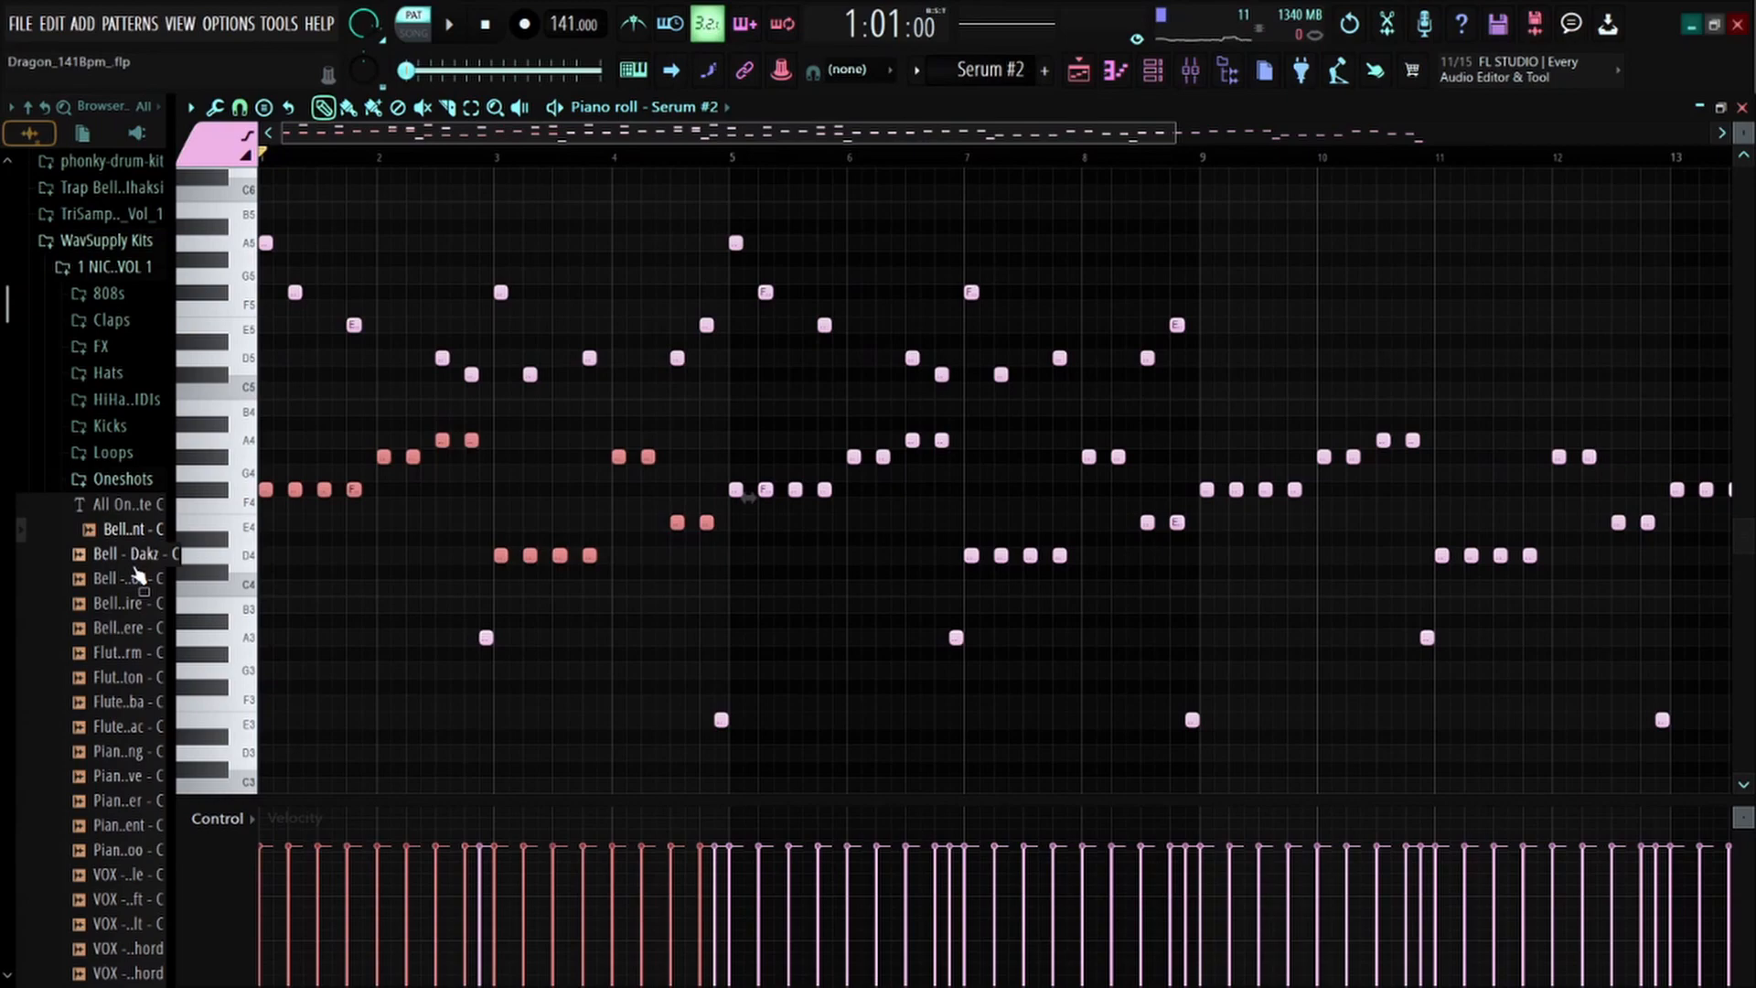
left_click_drag(821, 616, 435, 800)
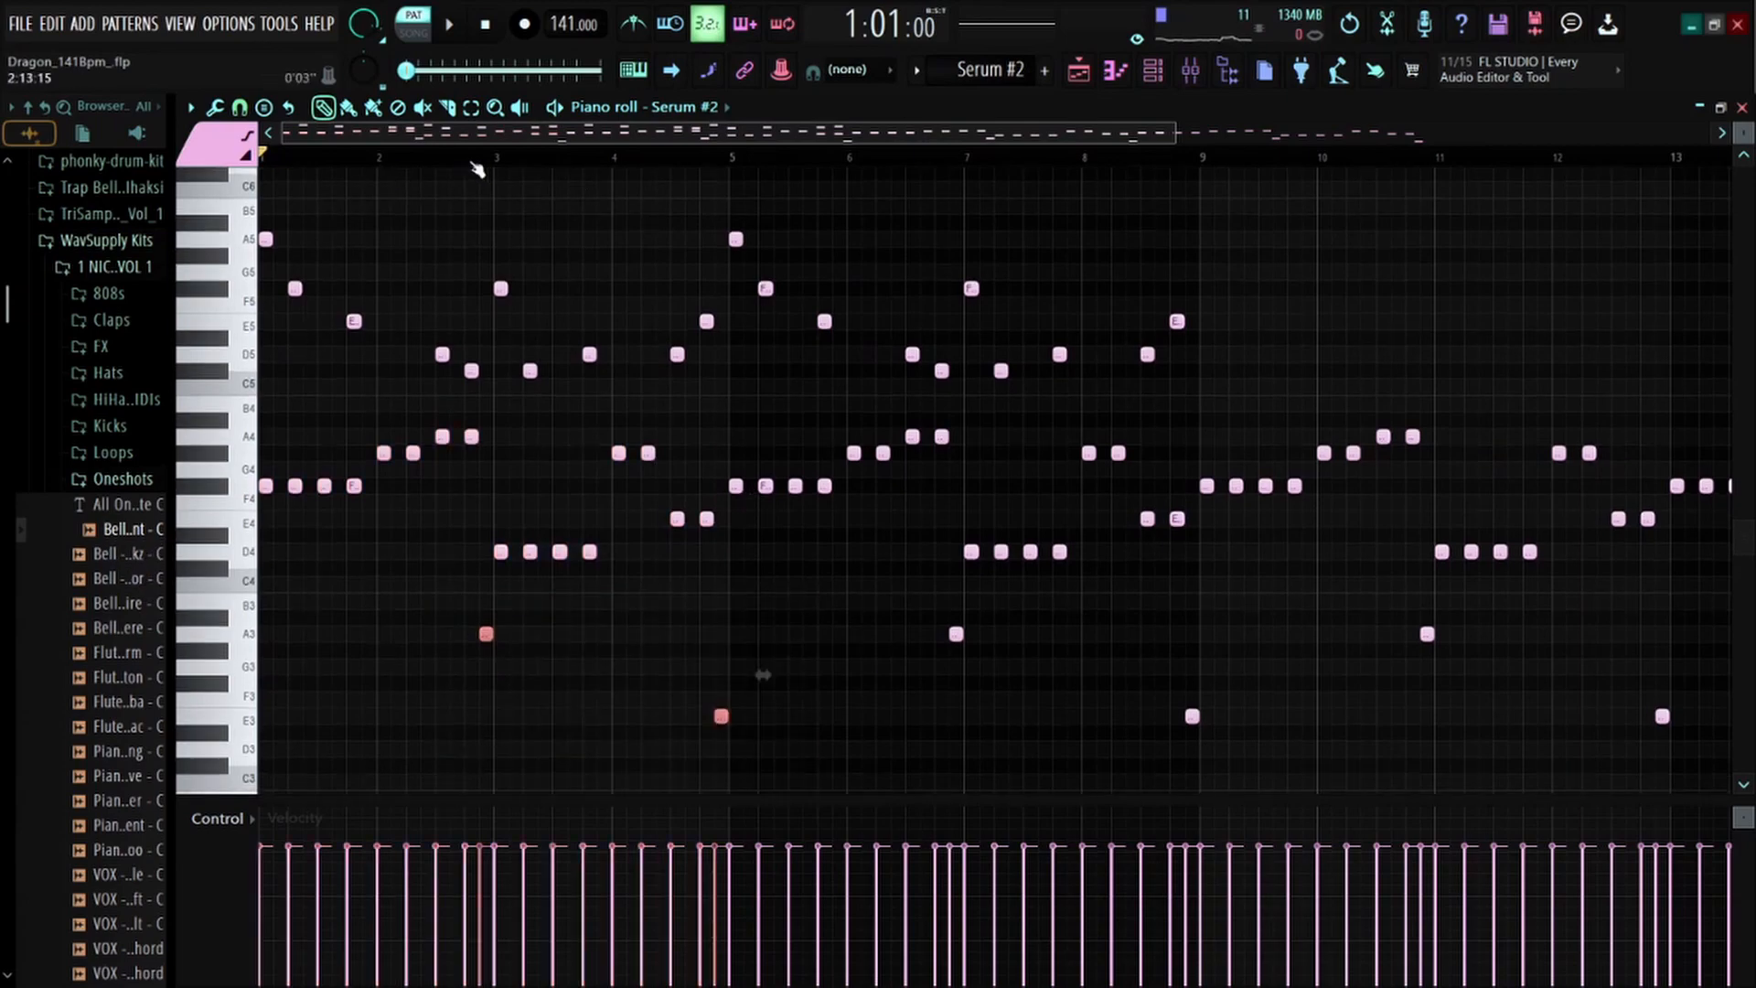
scroll(284, 165, "up", 3)
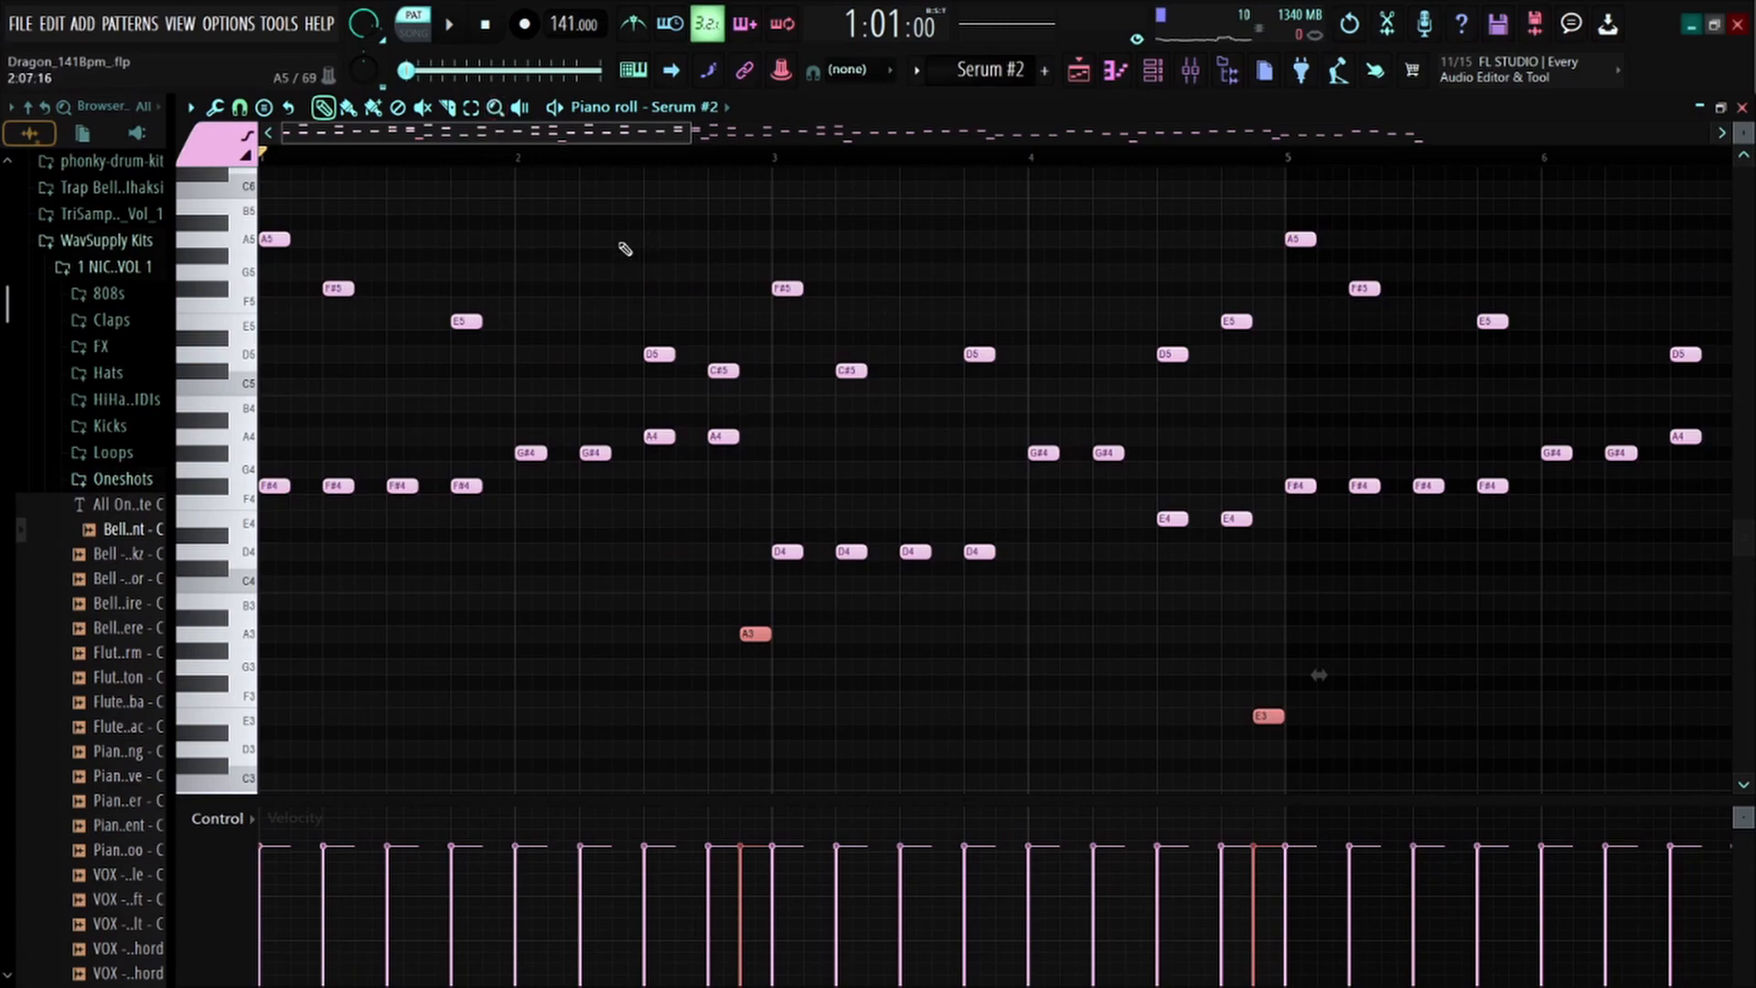
scroll(514, 161, "down", 5)
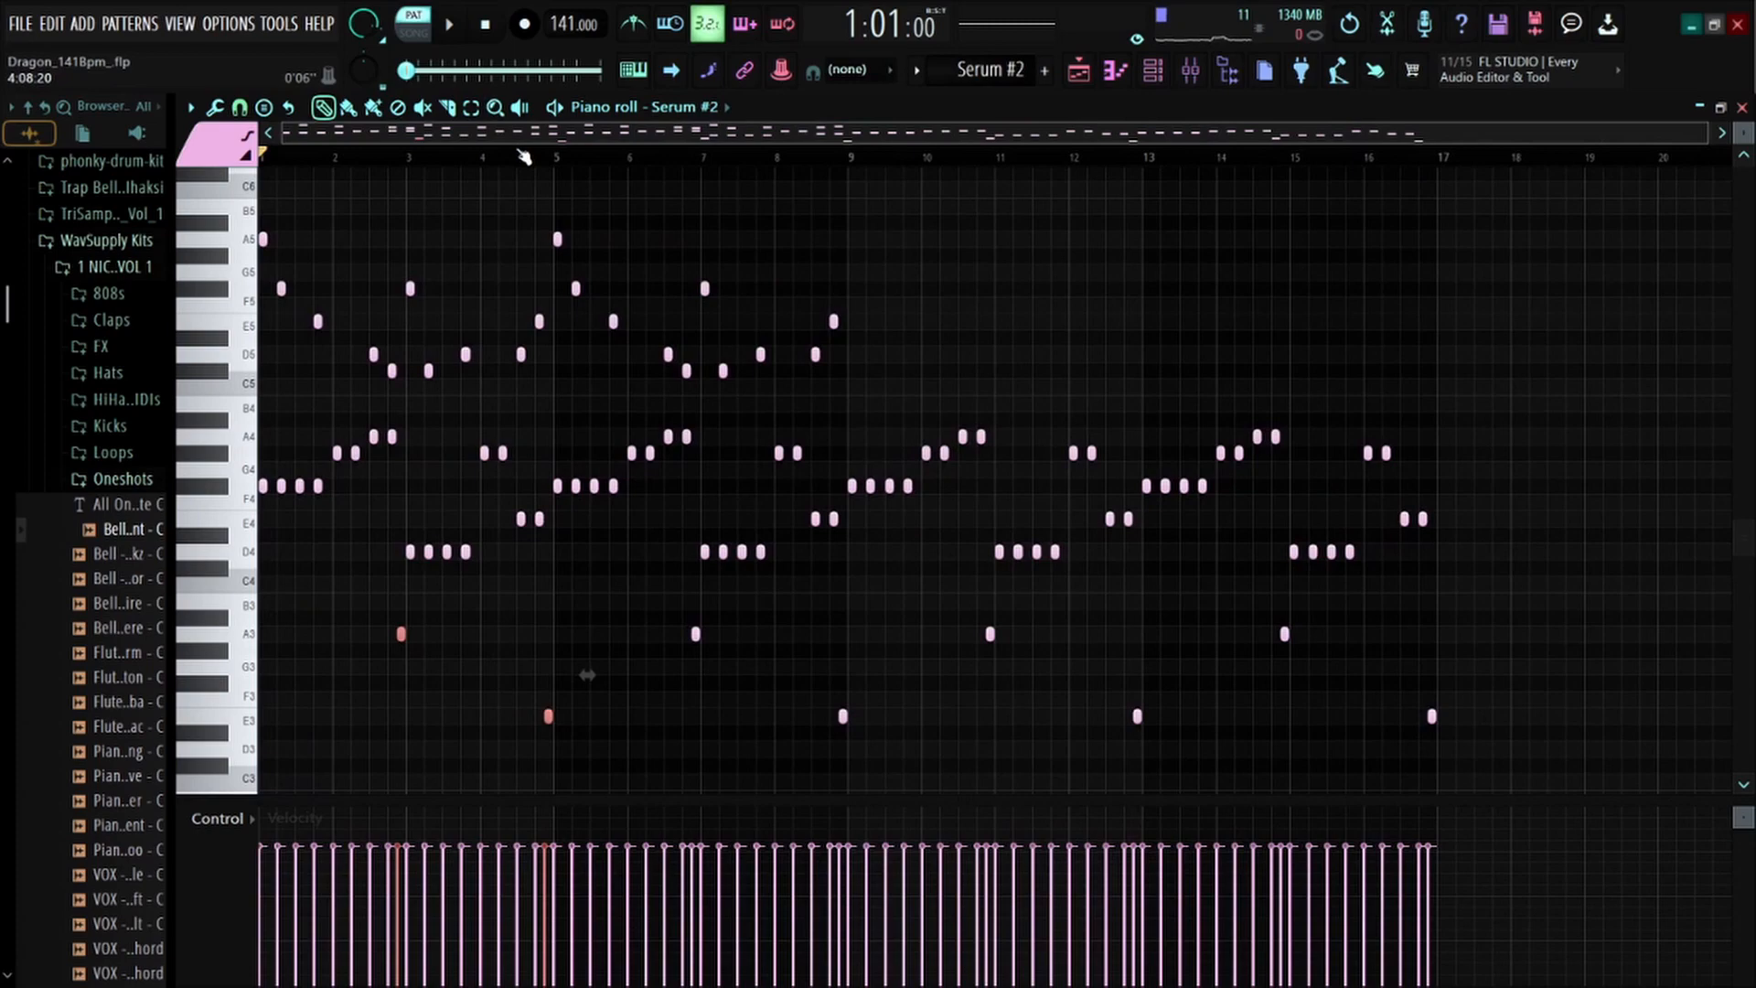
Play the Serum #2 pattern from the start into bar 8 and stop it
scroll(542, 163, "up", 4)
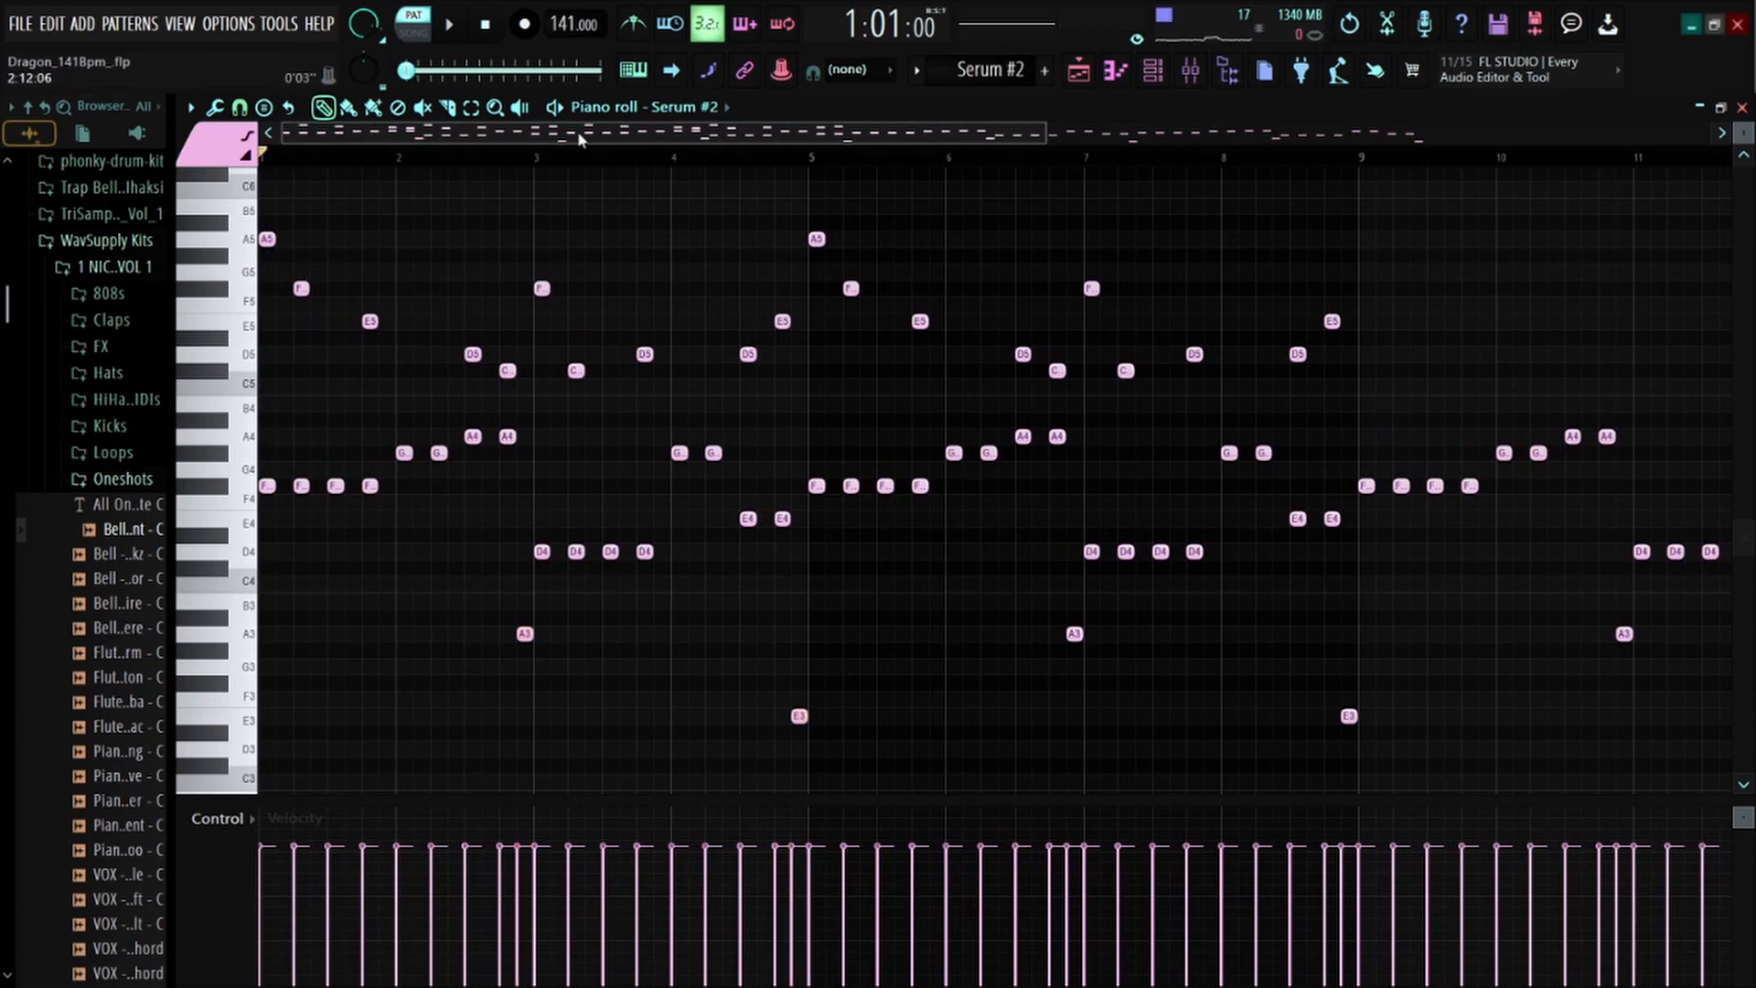
key("space")
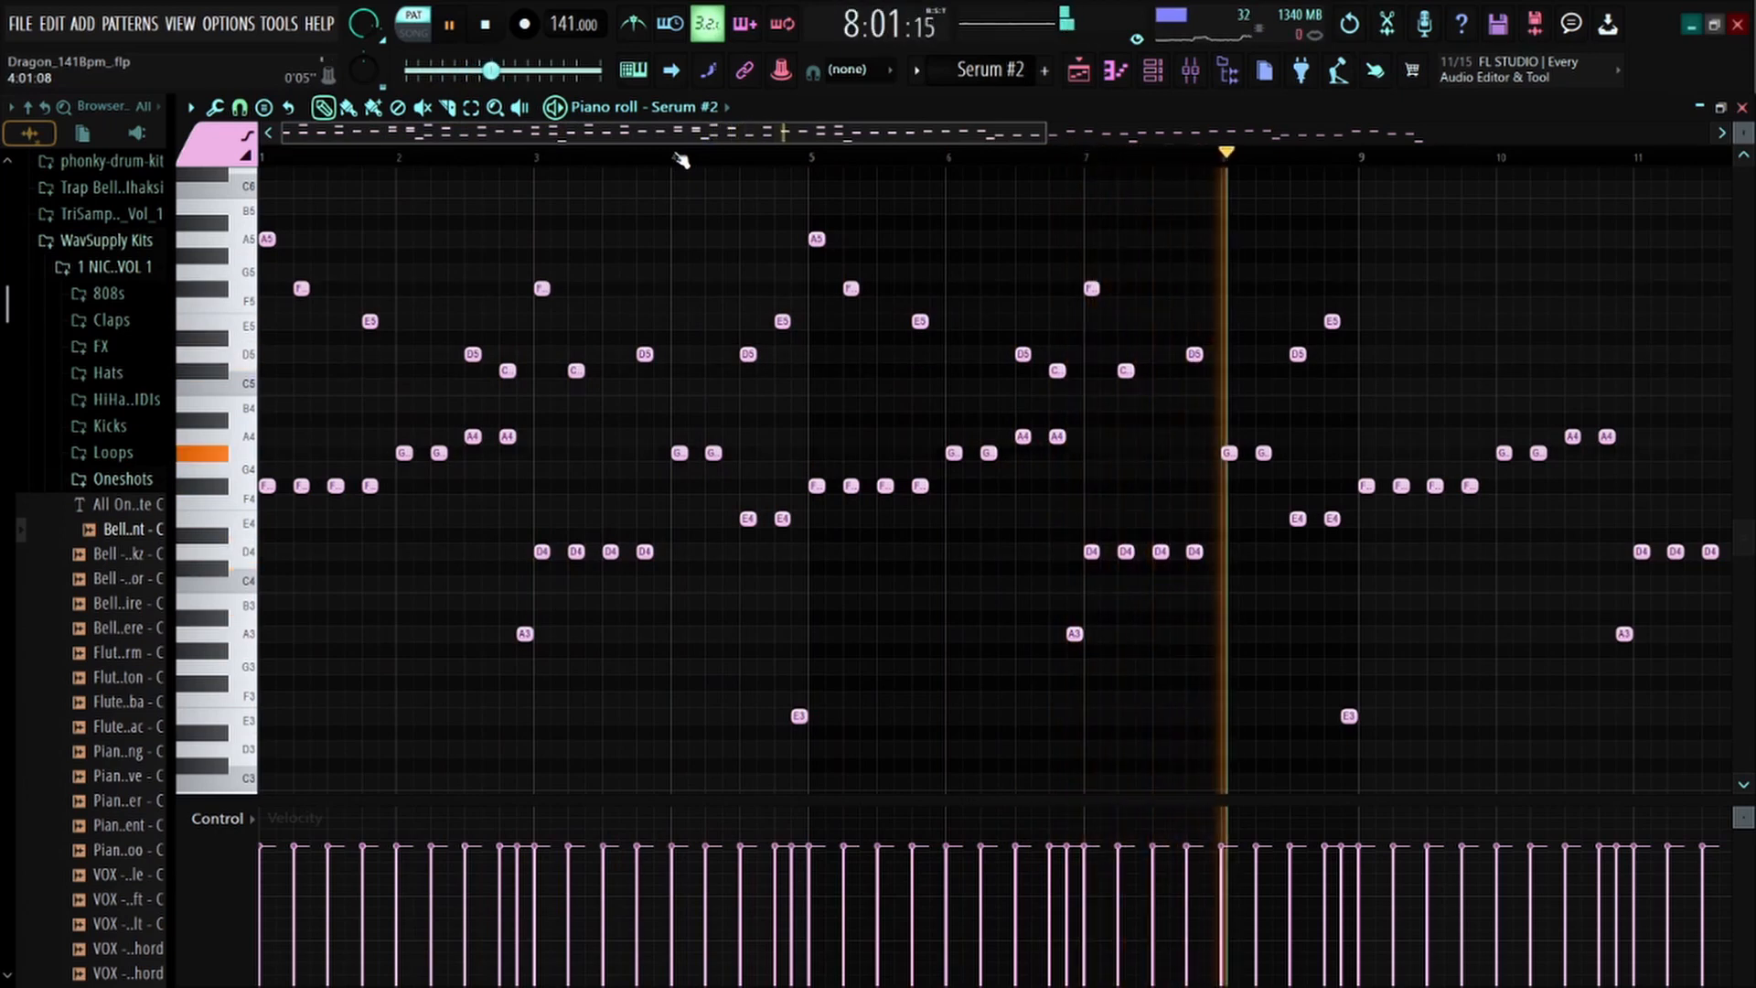
key("space")
Finish looking over the Serum #2 notes and open the Serum #3 channel's piano roll
scroll(686, 164, "down", 2)
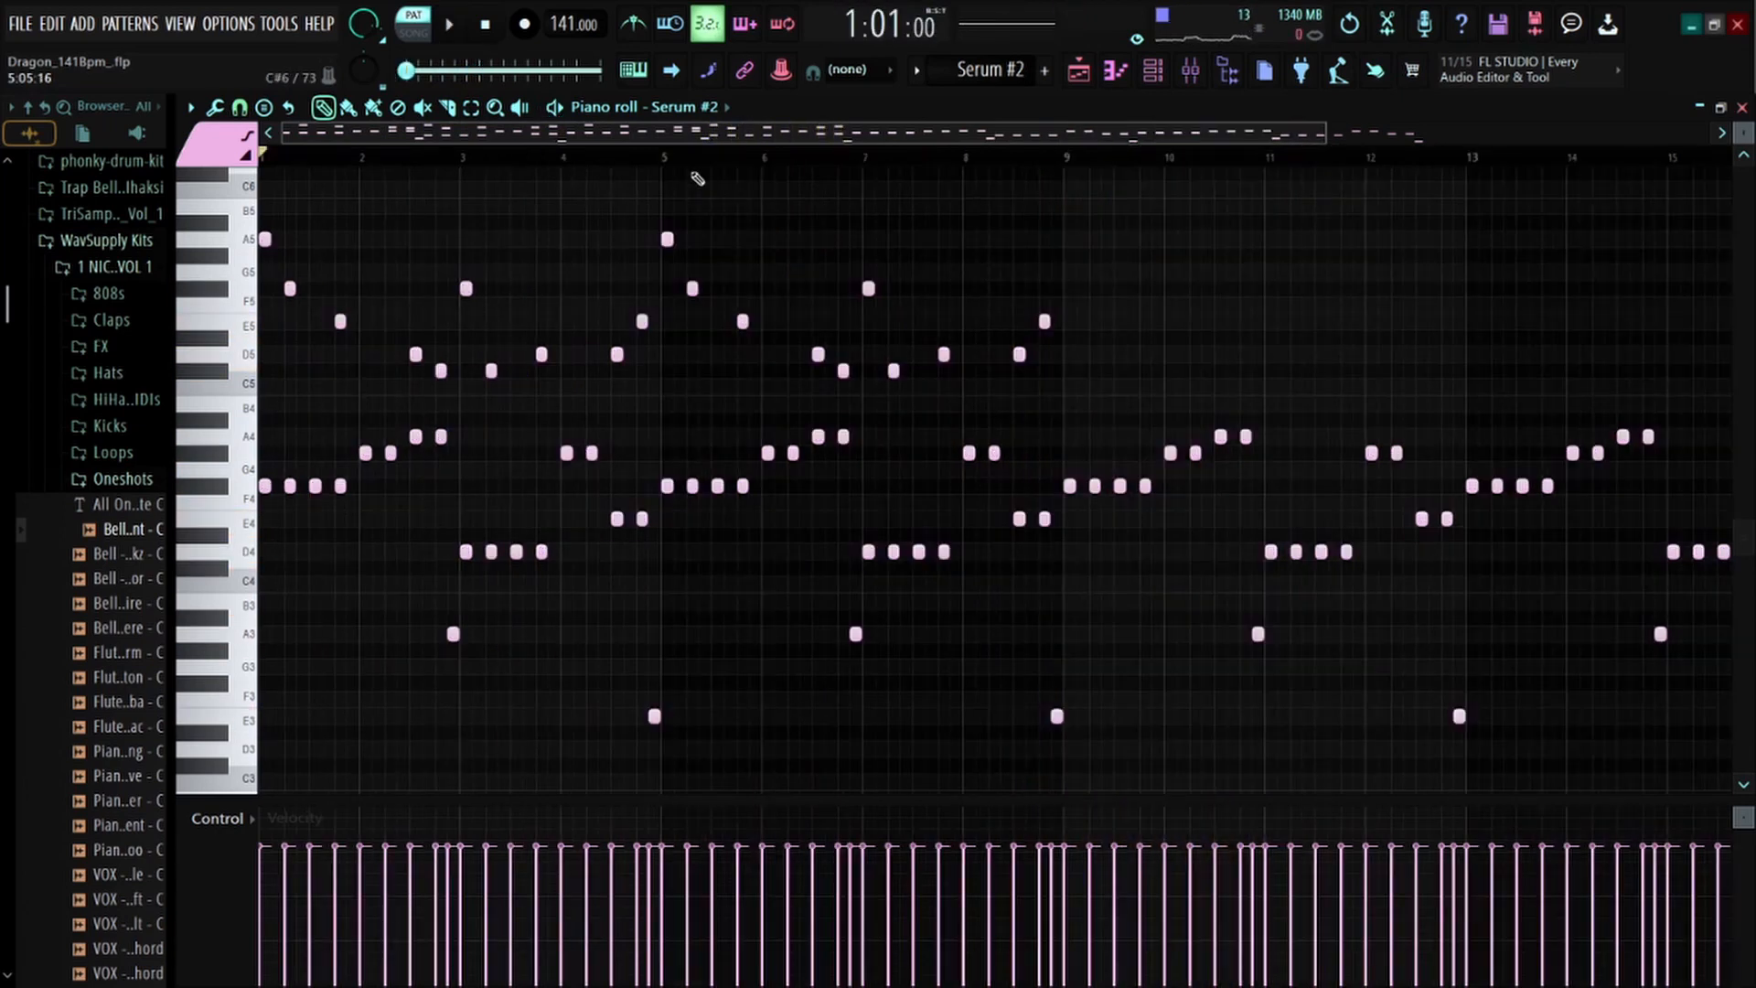
scroll(692, 171, "up", 3)
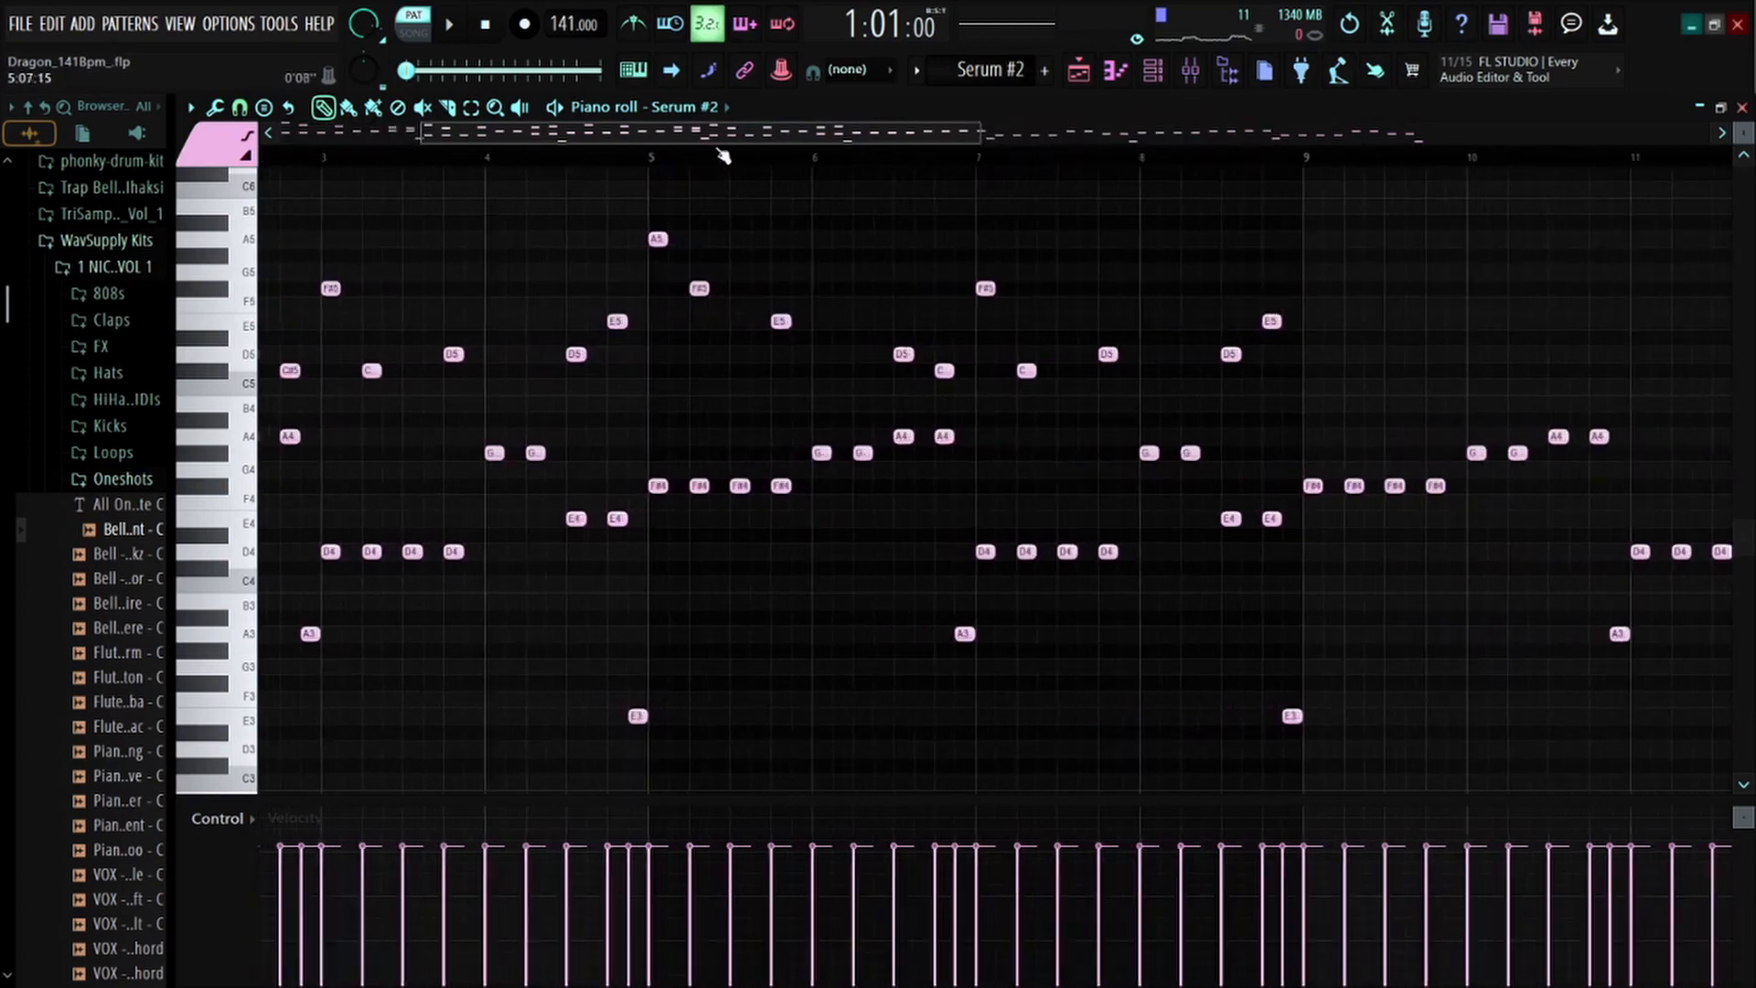
scroll(721, 155, "down", 3)
left_click(1148, 75)
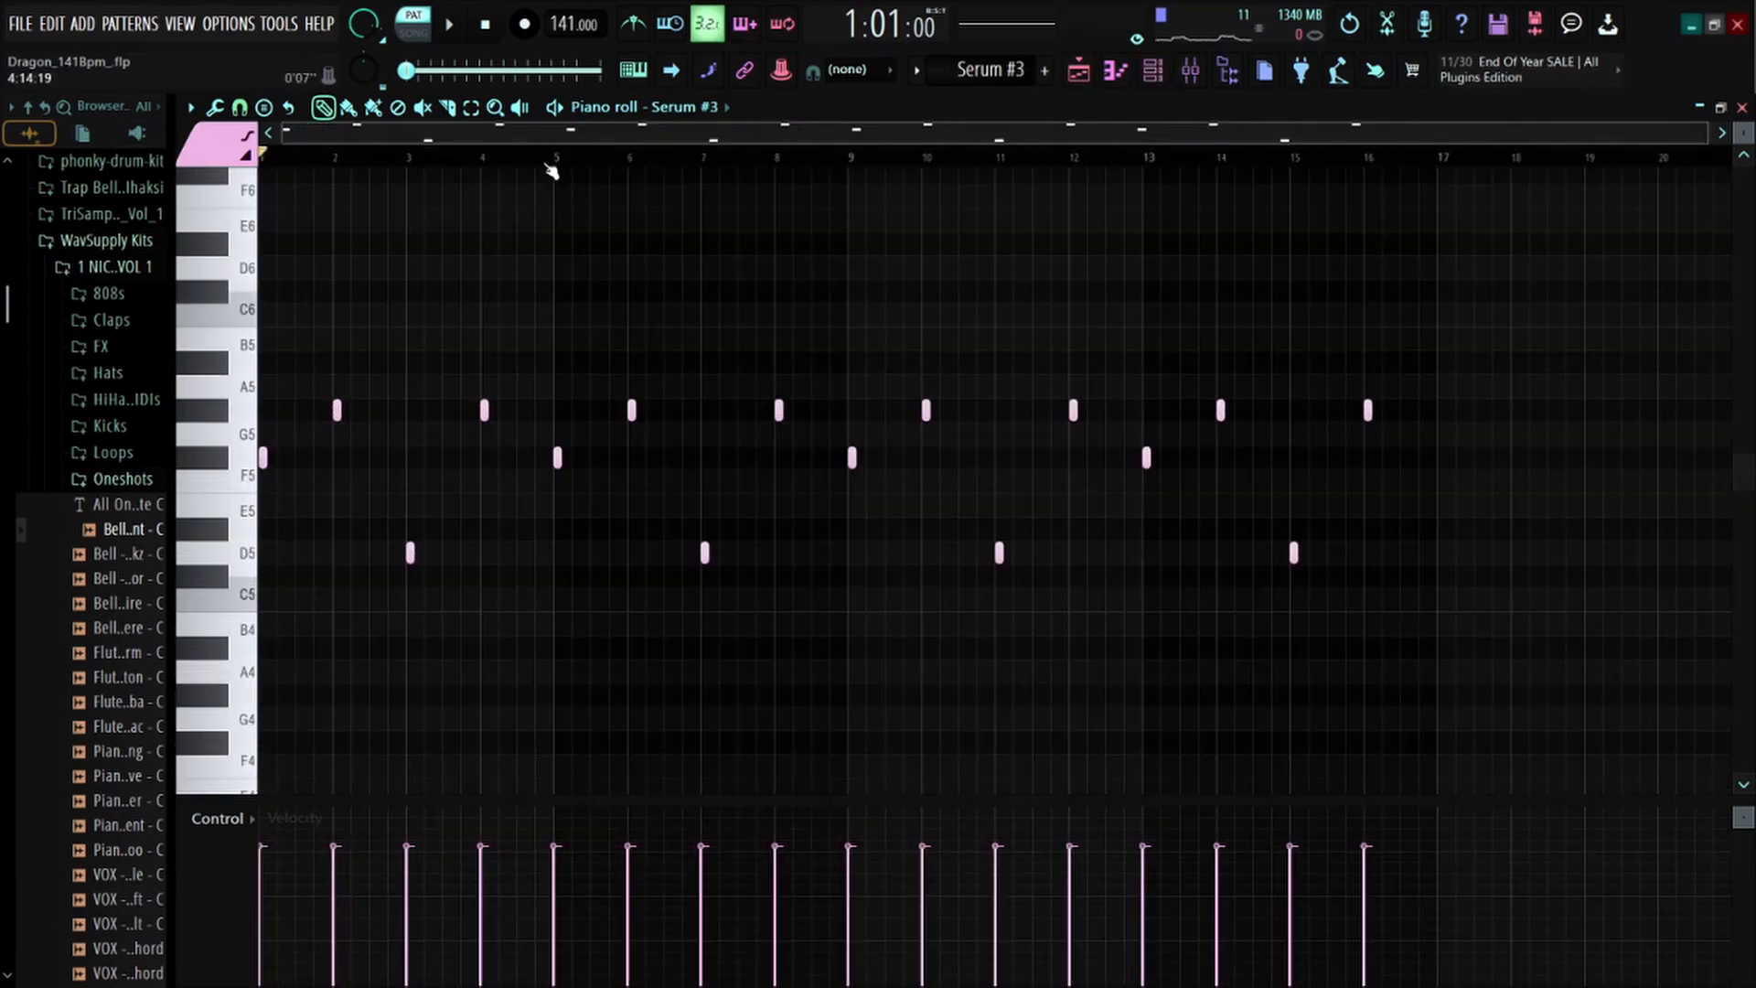
Select bars 1–4 of the Serum #3 pattern and look over the F#5, G#5 and D5 notes there
scroll(552, 169, "up", 3)
scroll(608, 136, "up", 3)
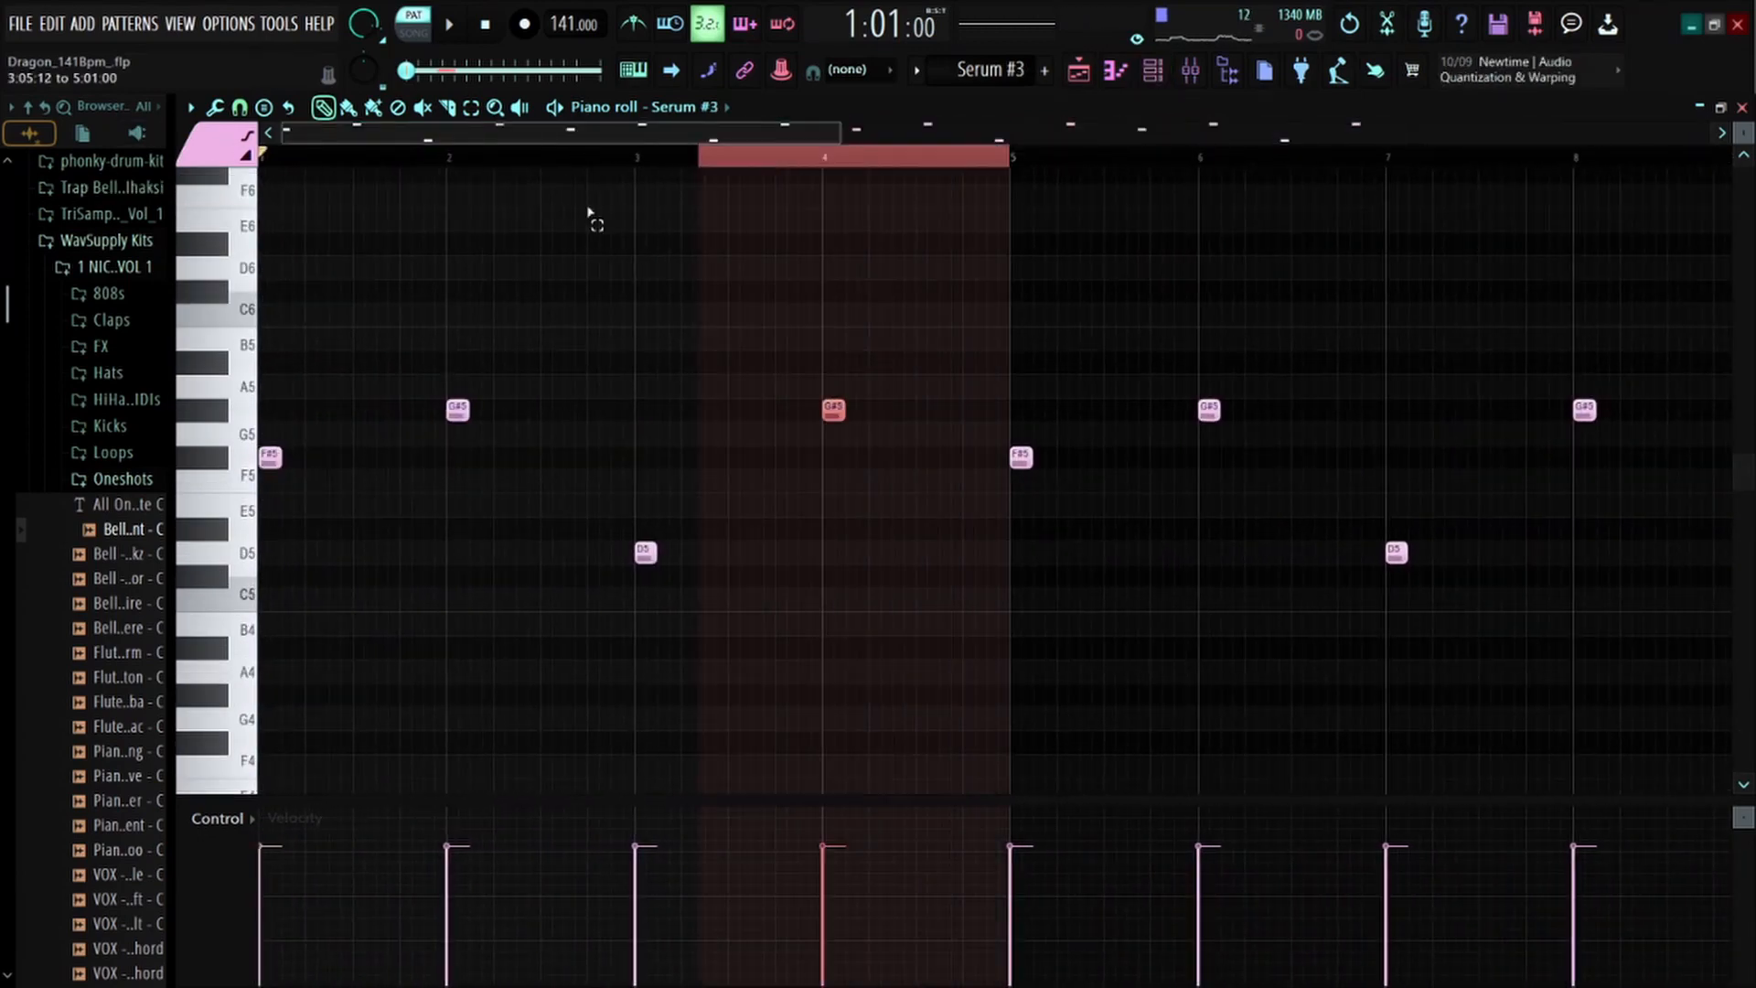
scroll(561, 170, "down", 3)
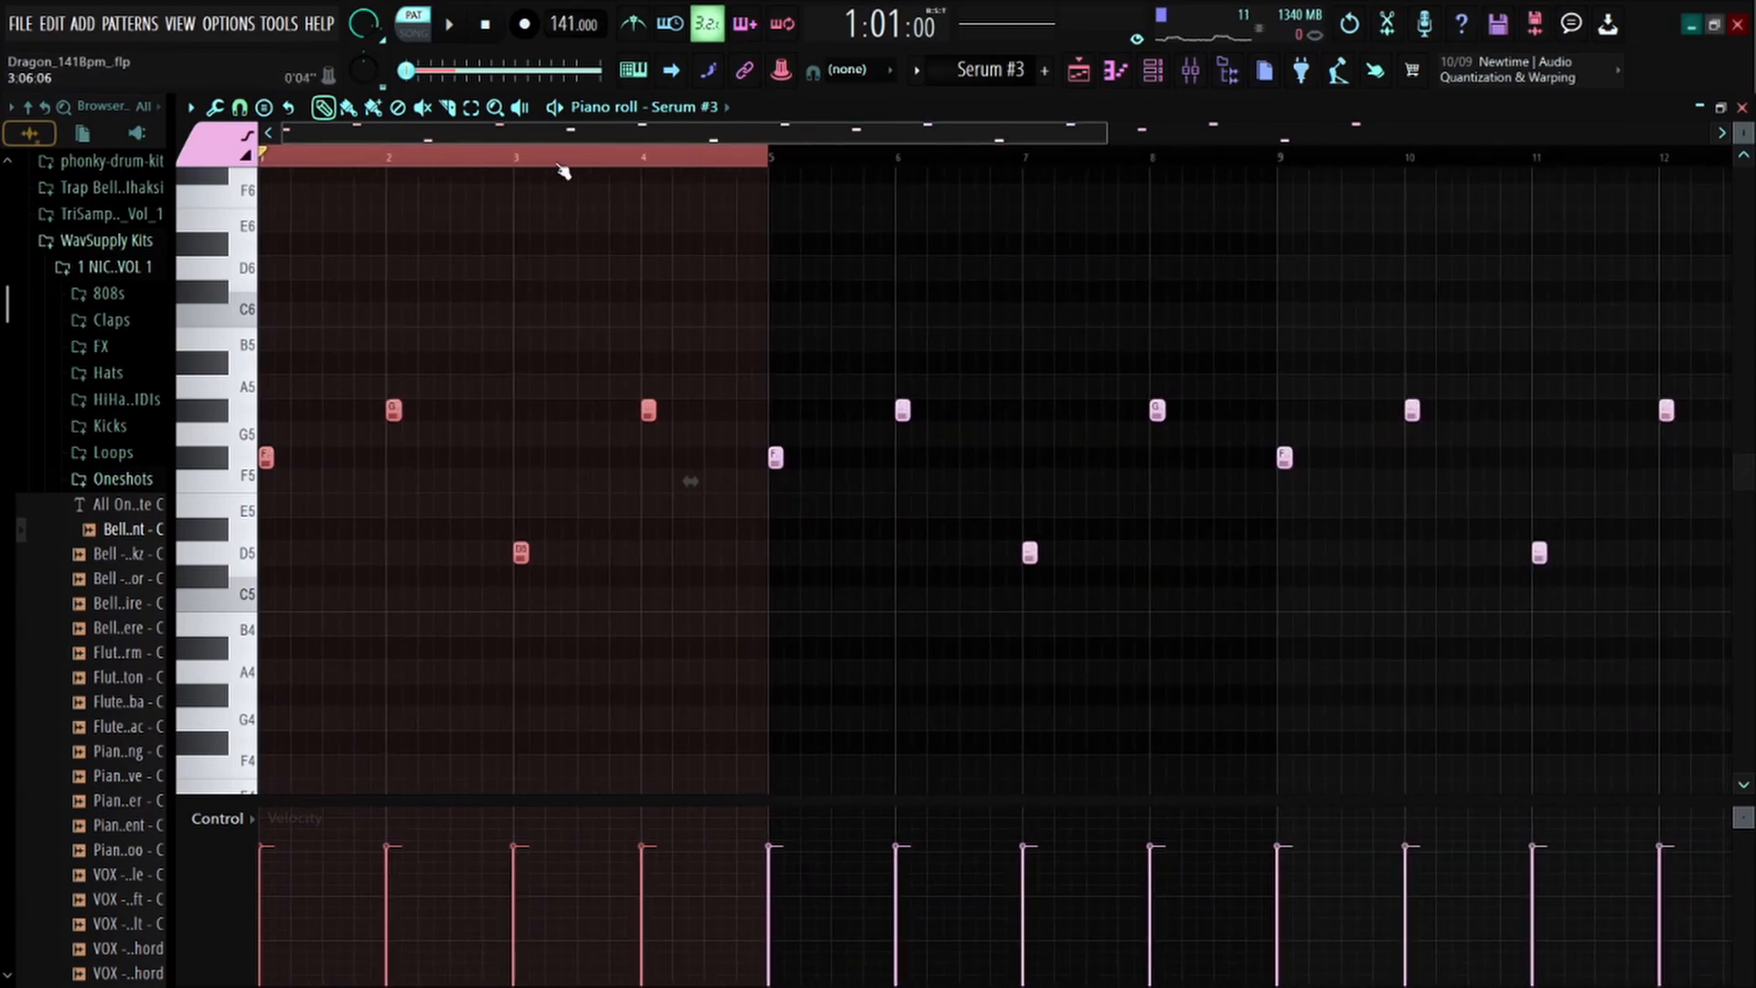
scroll(562, 171, "up", 3)
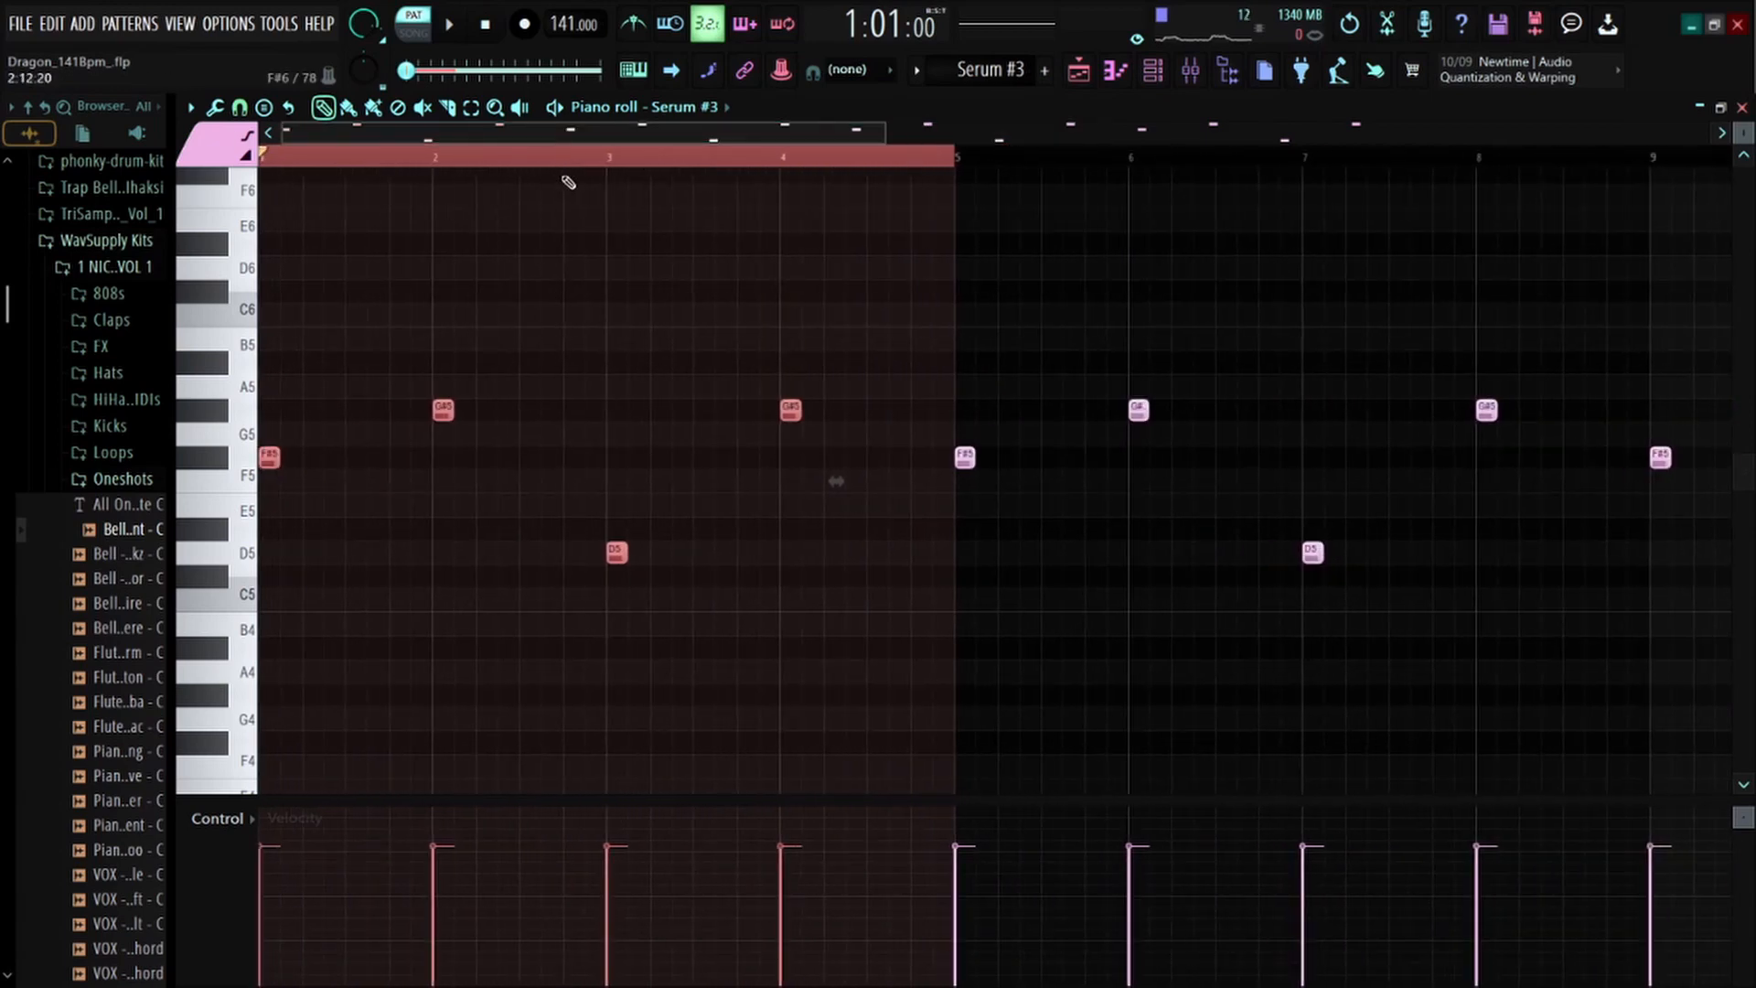
scroll(487, 169, "up", 4)
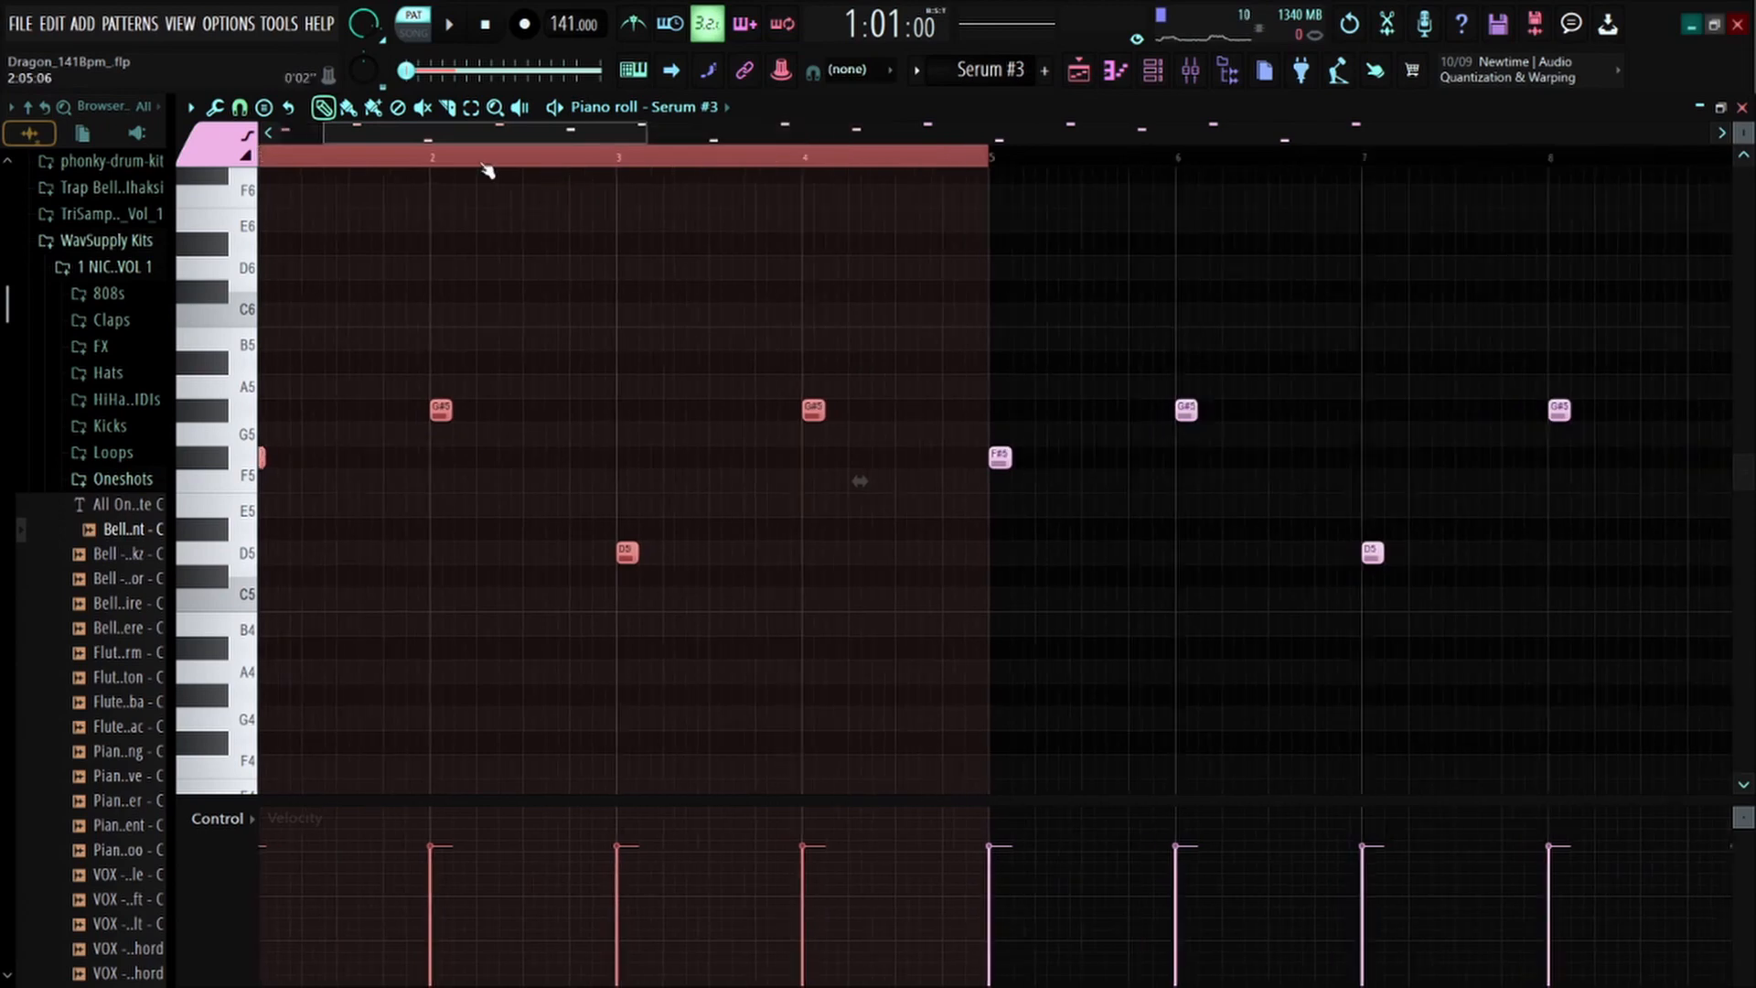
scroll(416, 167, "down", 2)
scroll(403, 171, "down", 4)
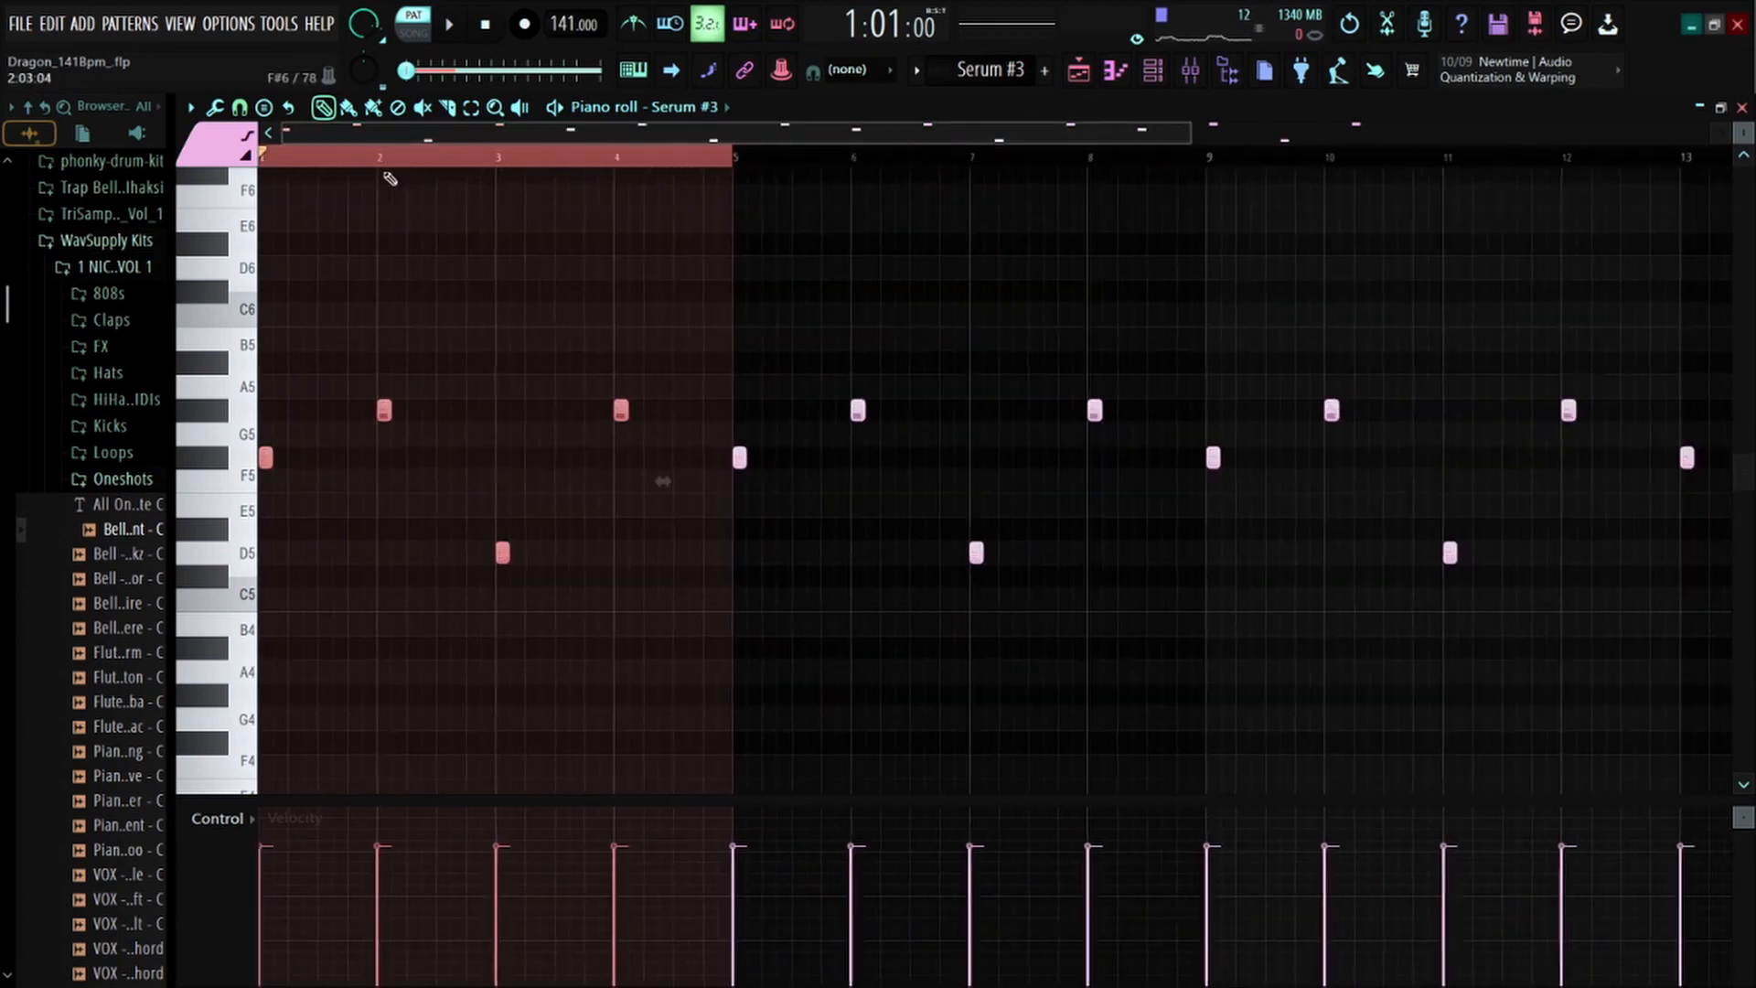
Play the selected bars of the Serum #3 pattern, stop playback, and clear the time selection
key("space")
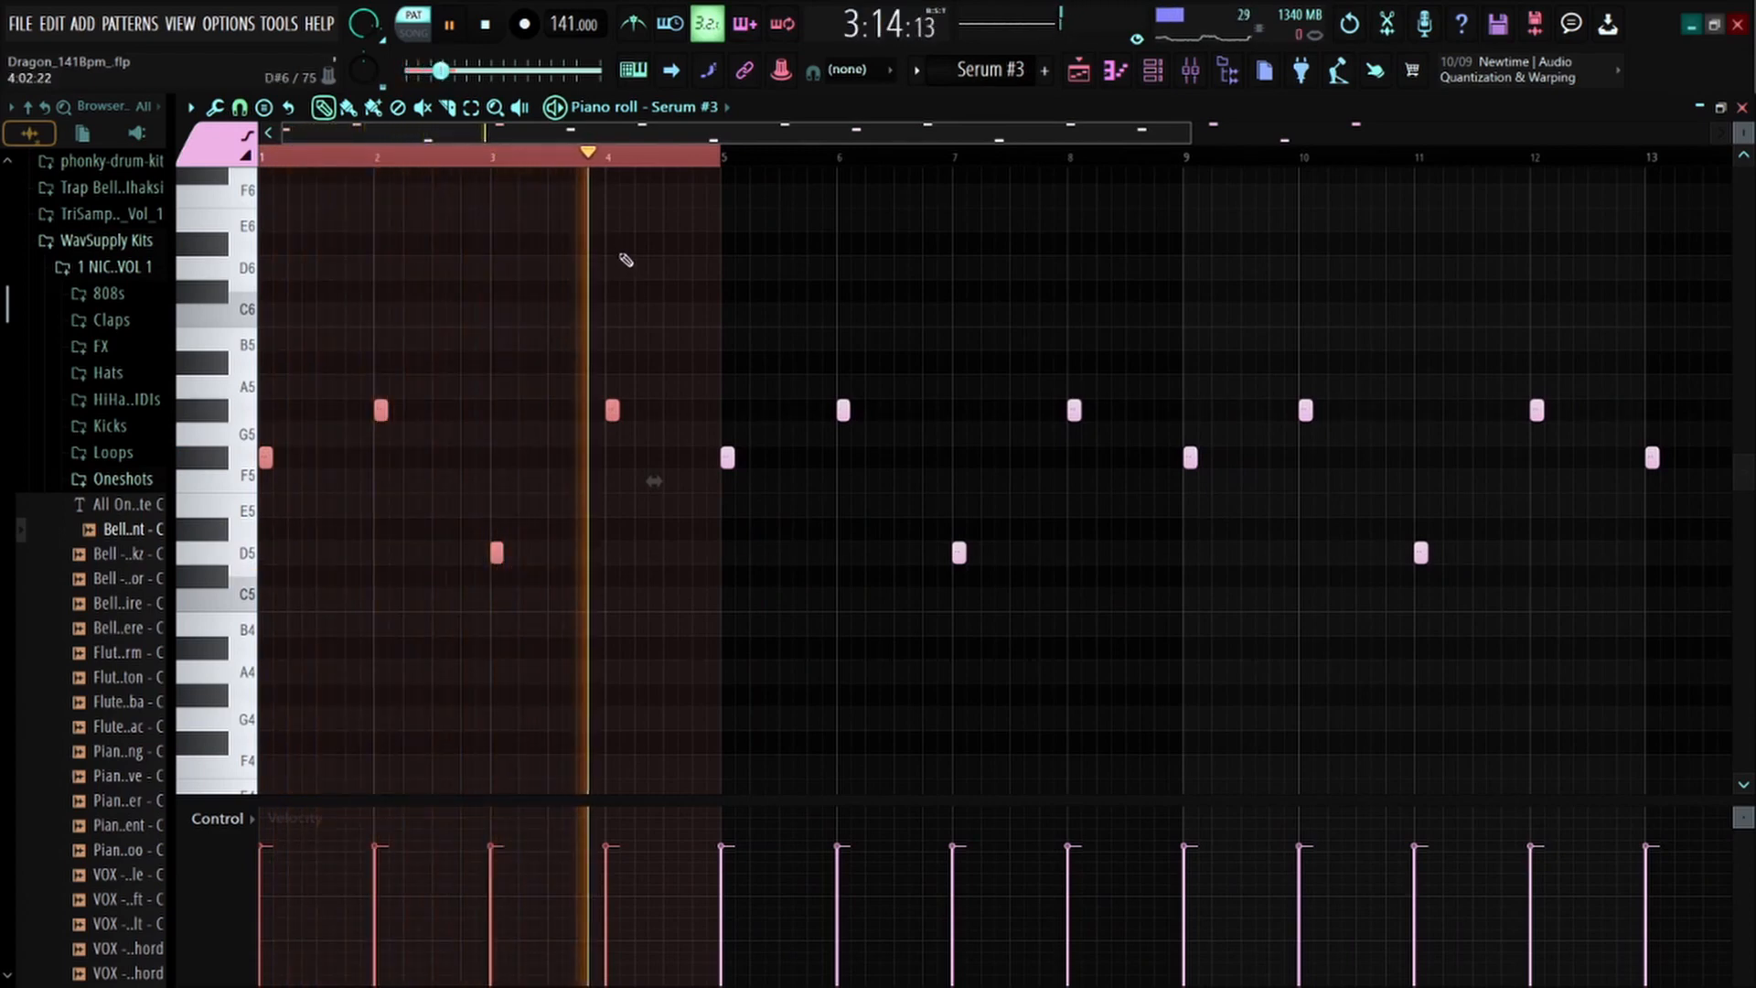
key("space")
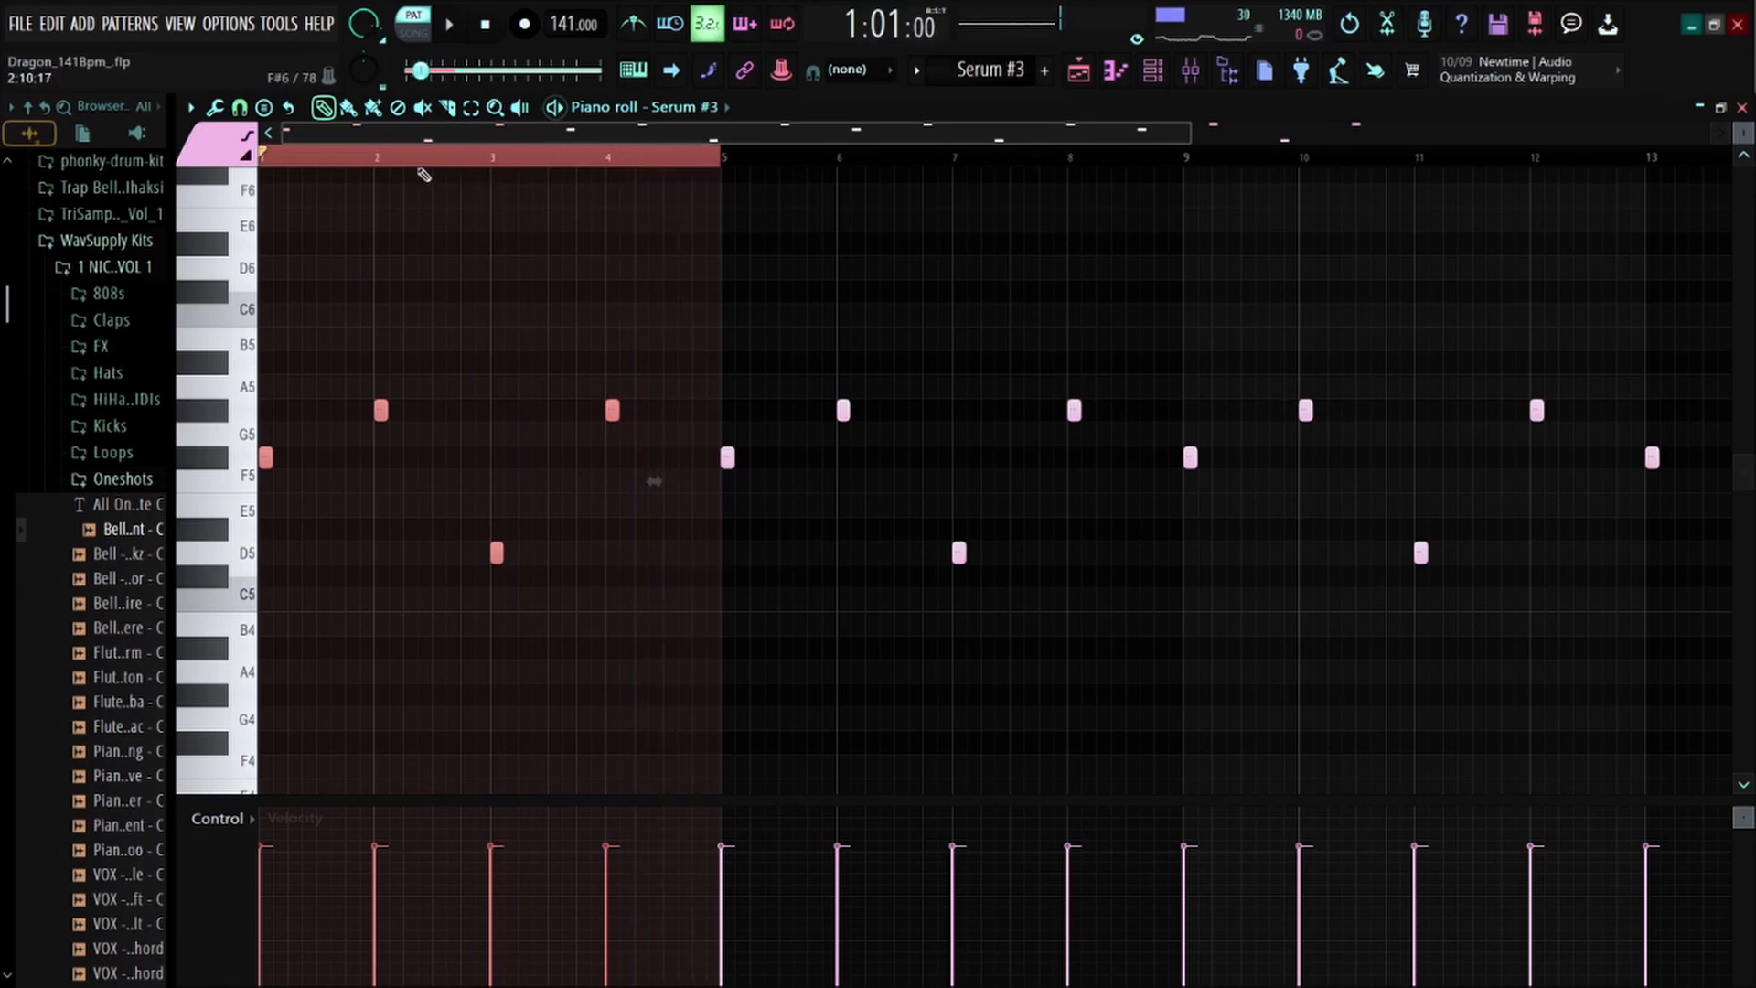
left_click(413, 158)
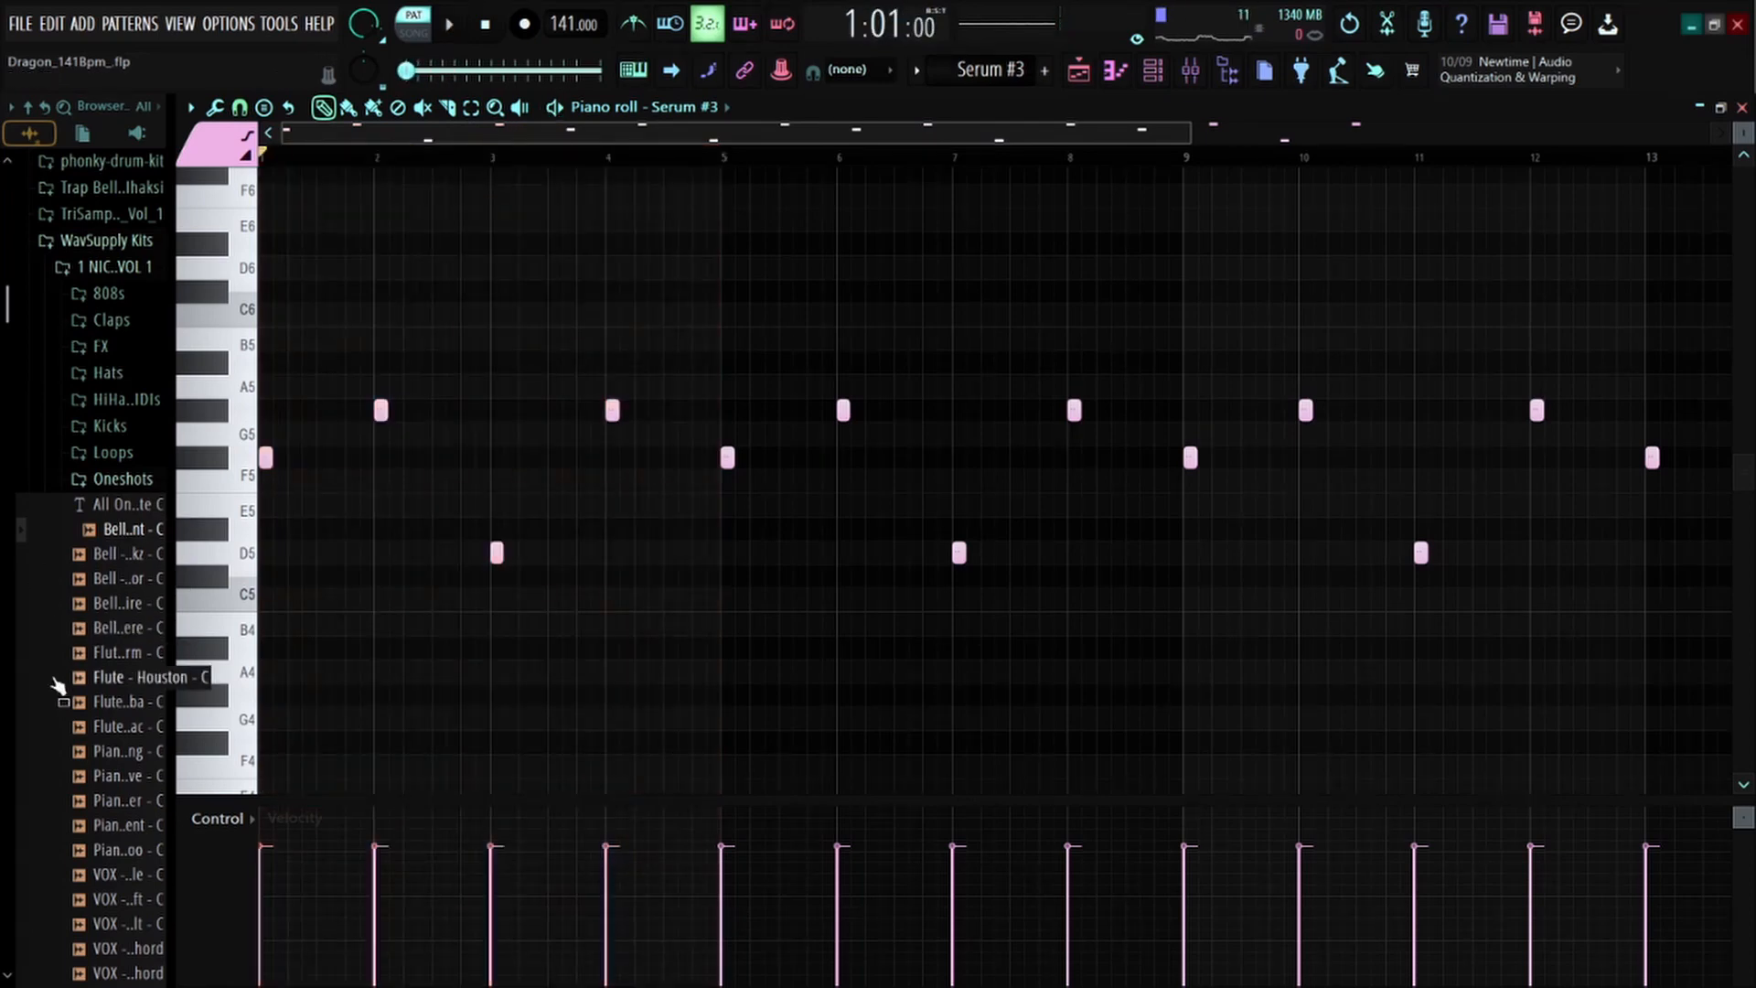
Preview the VOX - Virtual - C one-shot from the Oneshots folder and open its pattern's piano roll from the playlist
scroll(57, 684, "down", 3)
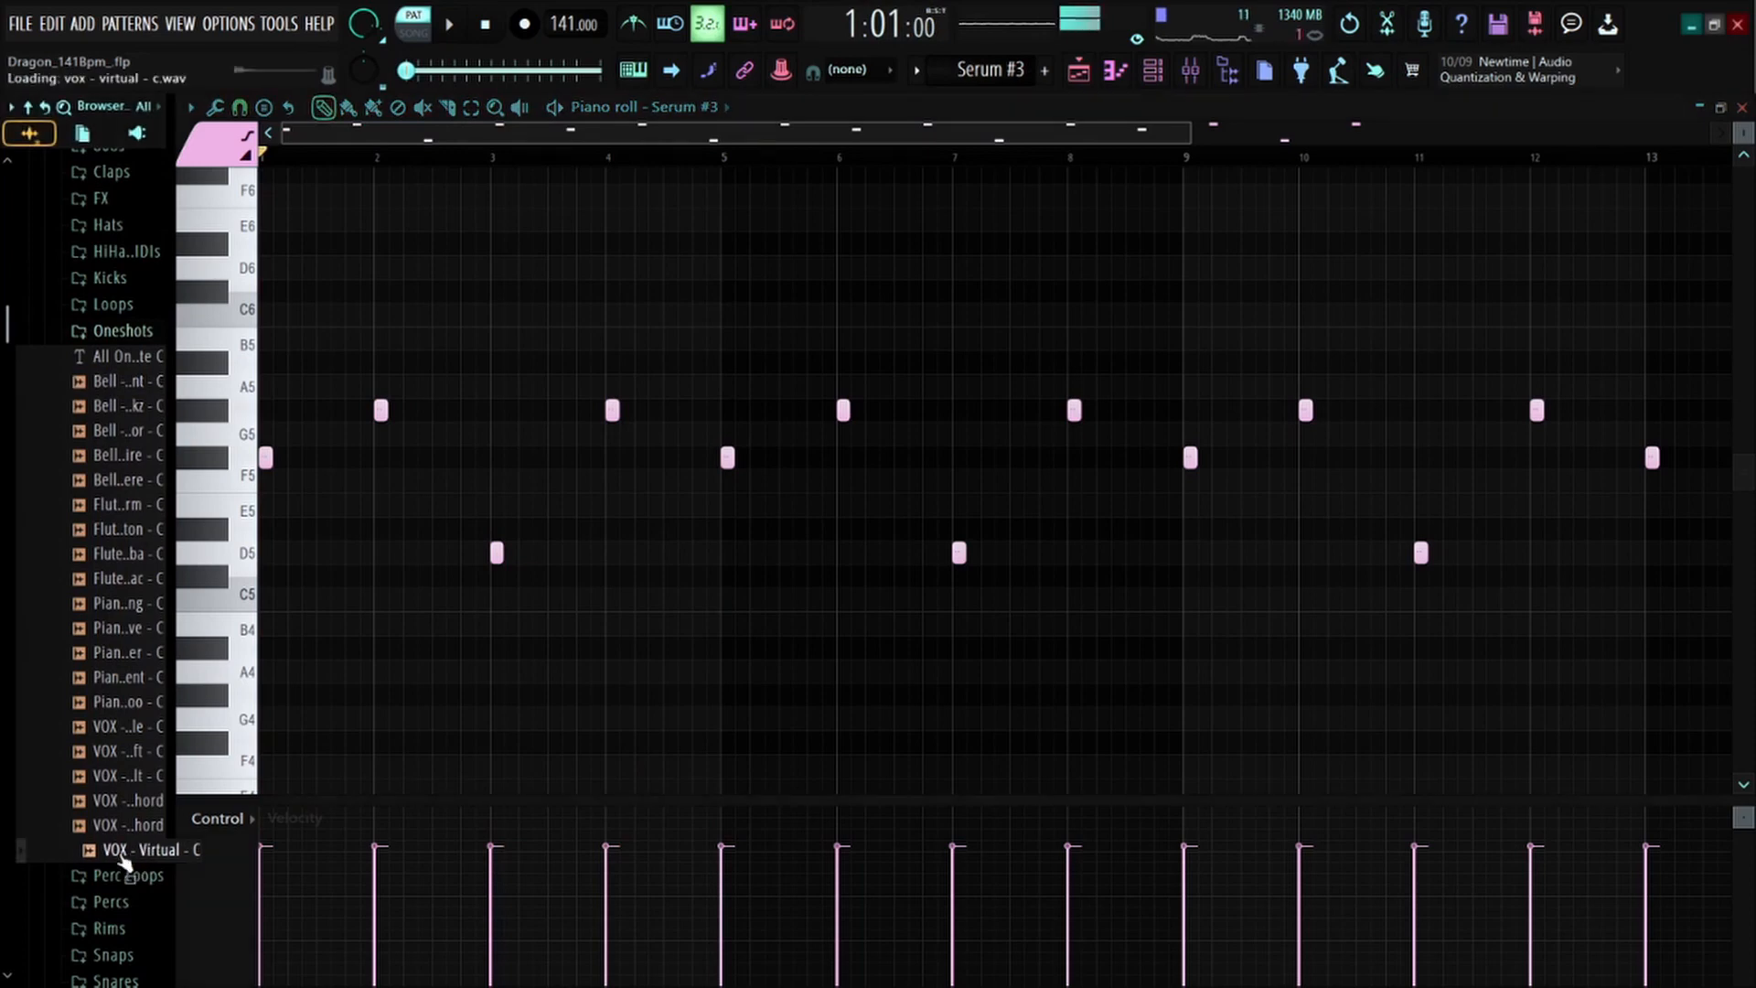
left_click(1154, 71)
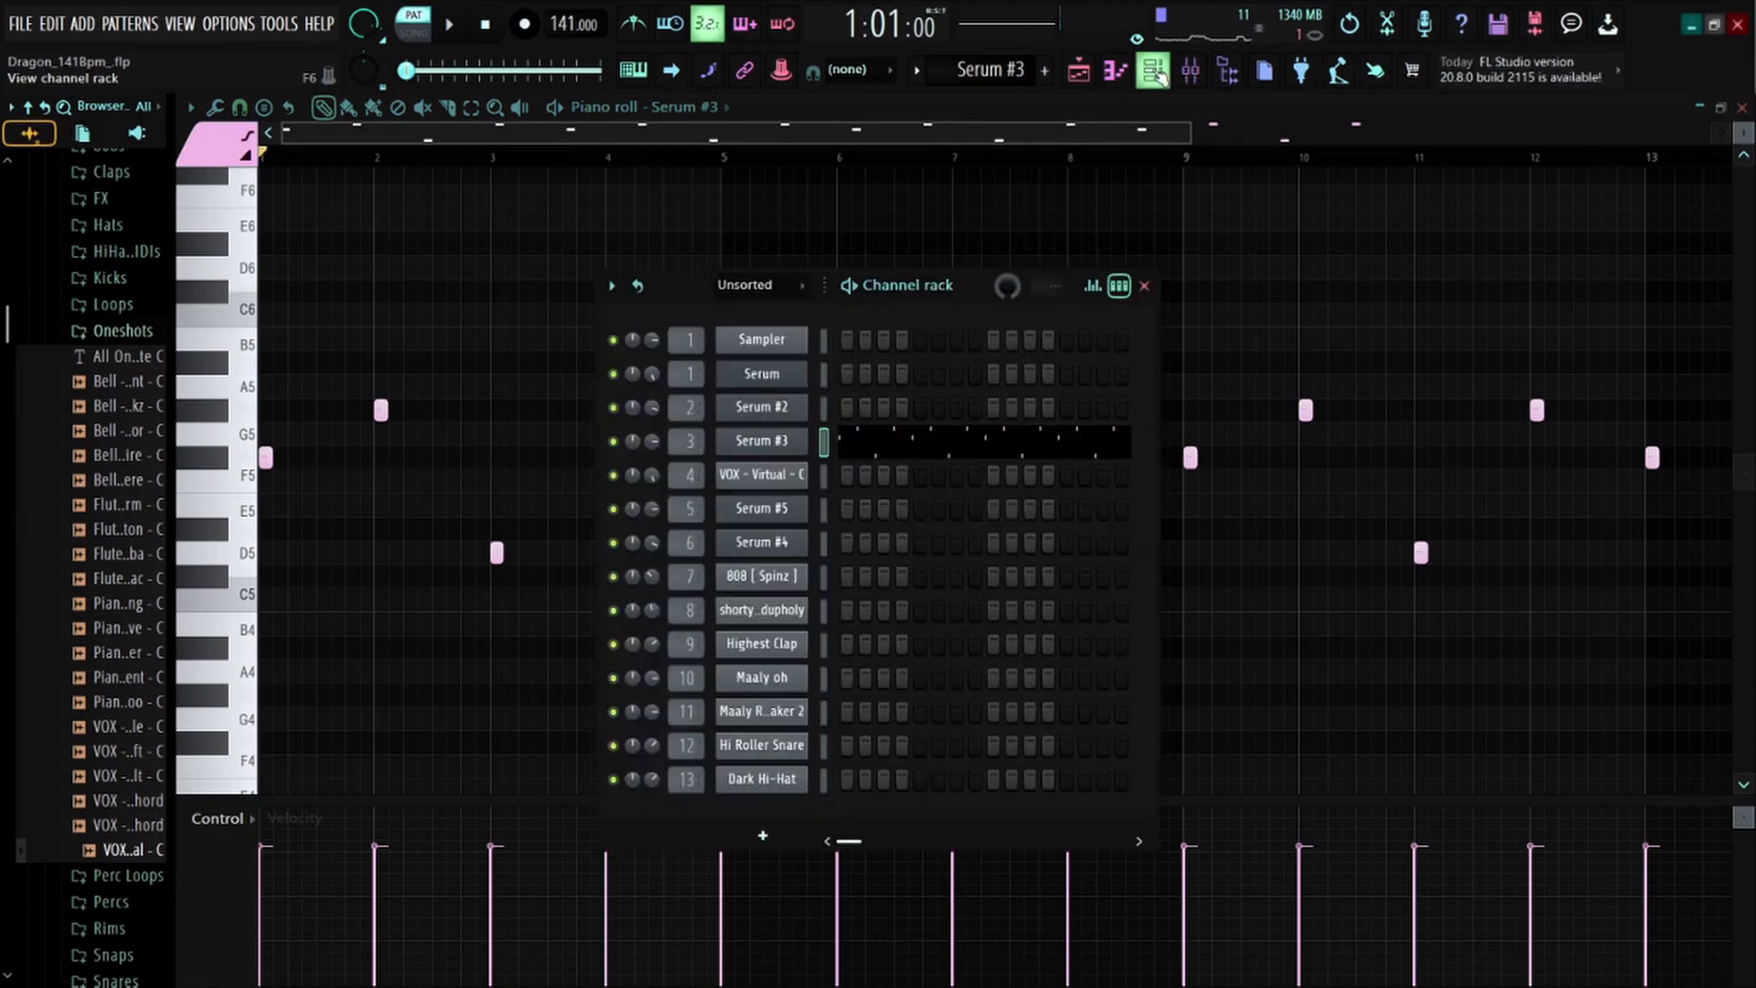
left_click(1115, 80)
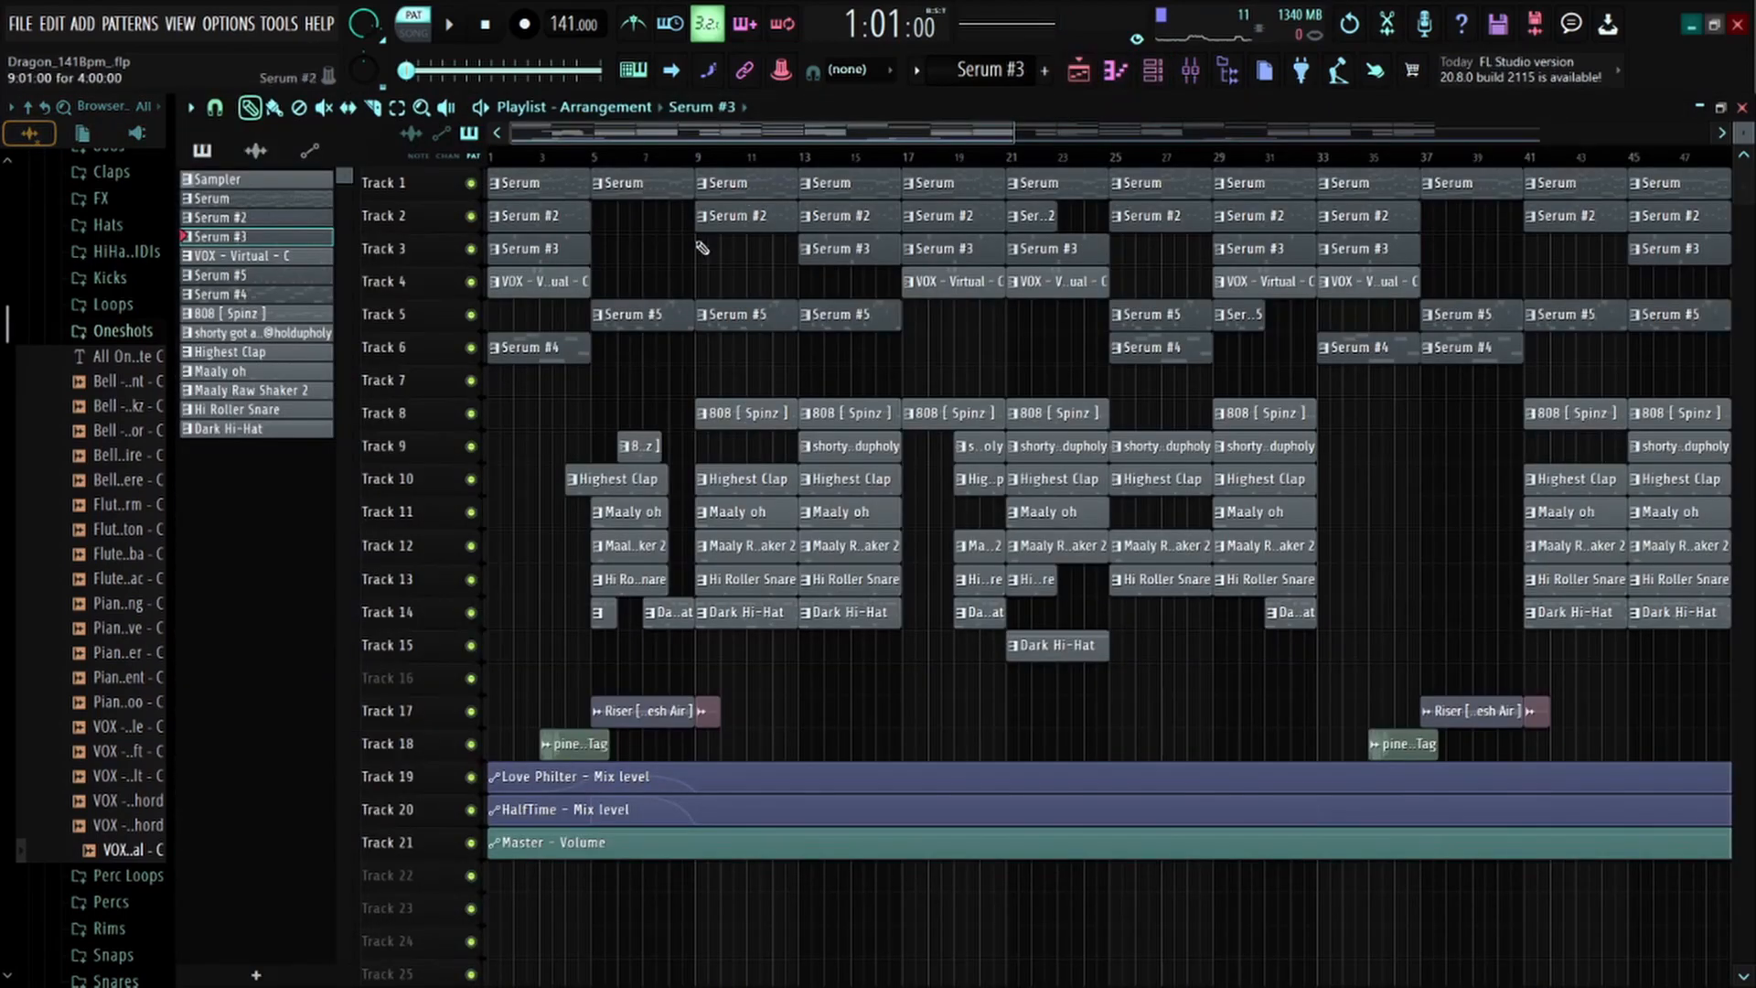
double_click(538, 286)
Highlight the four E6 vocal notes in bars 2–7, clear the selection, and play the VOX pattern into bar 3
scroll(533, 160, "up", 5)
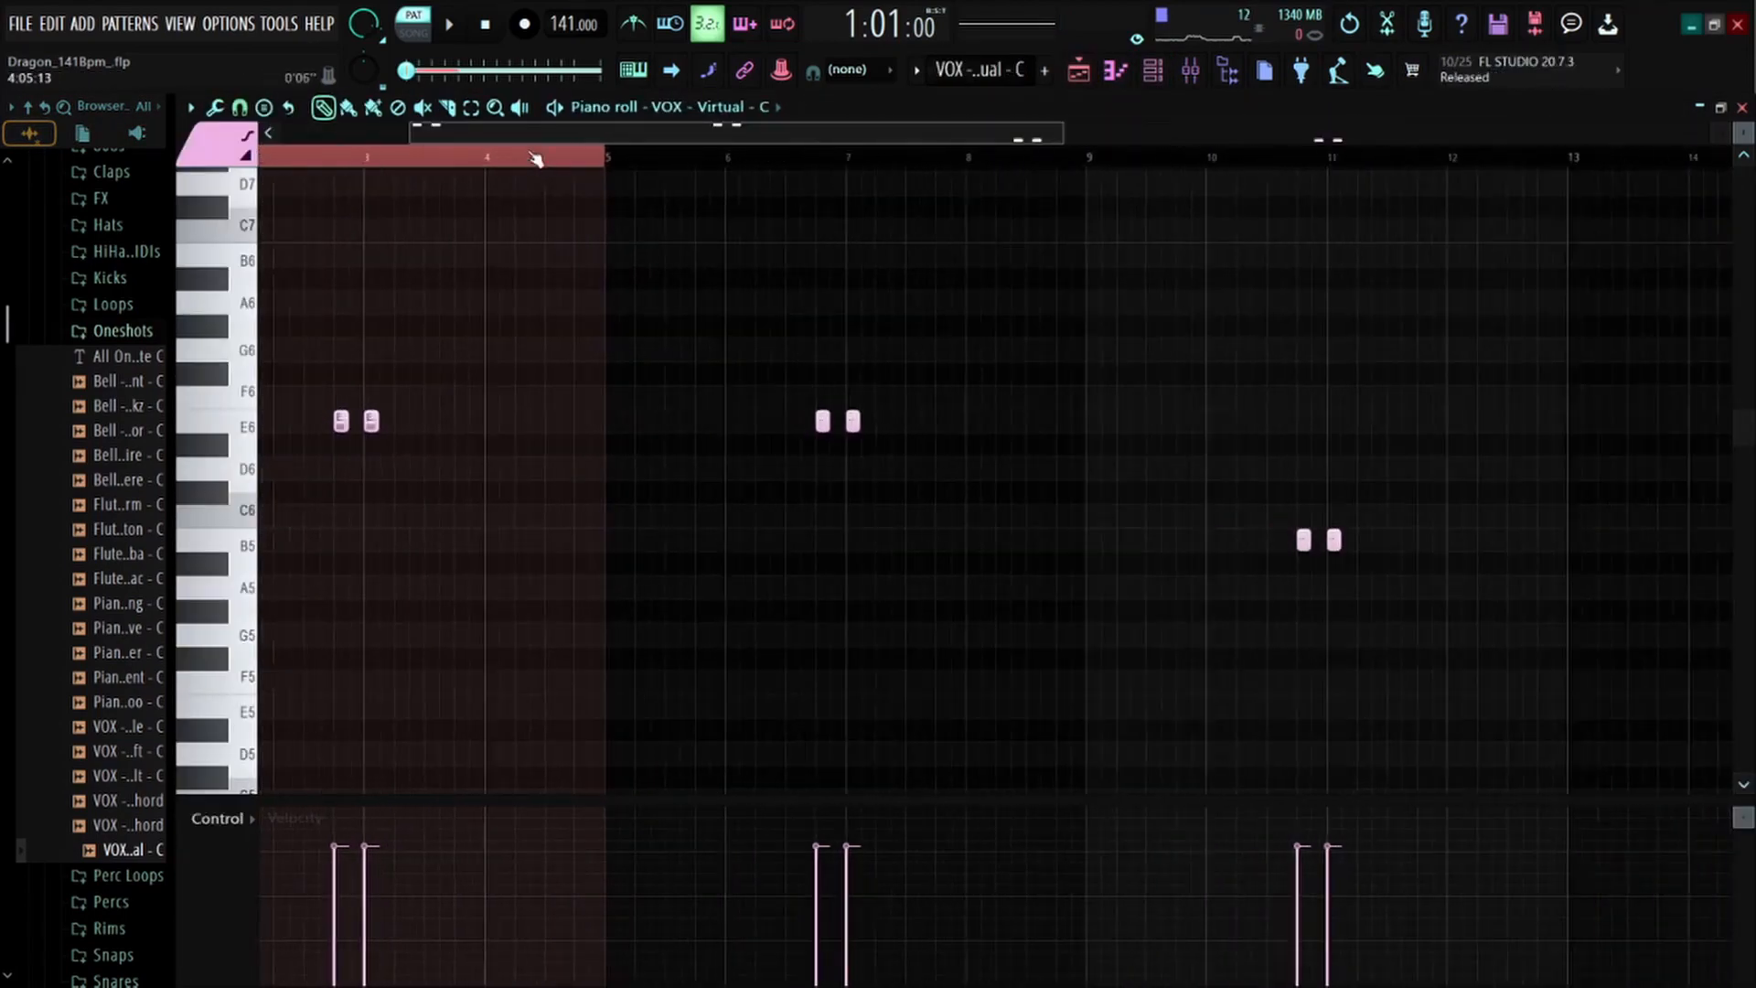
scroll(785, 180, "down", 4)
left_click_drag(1021, 341, 253, 478)
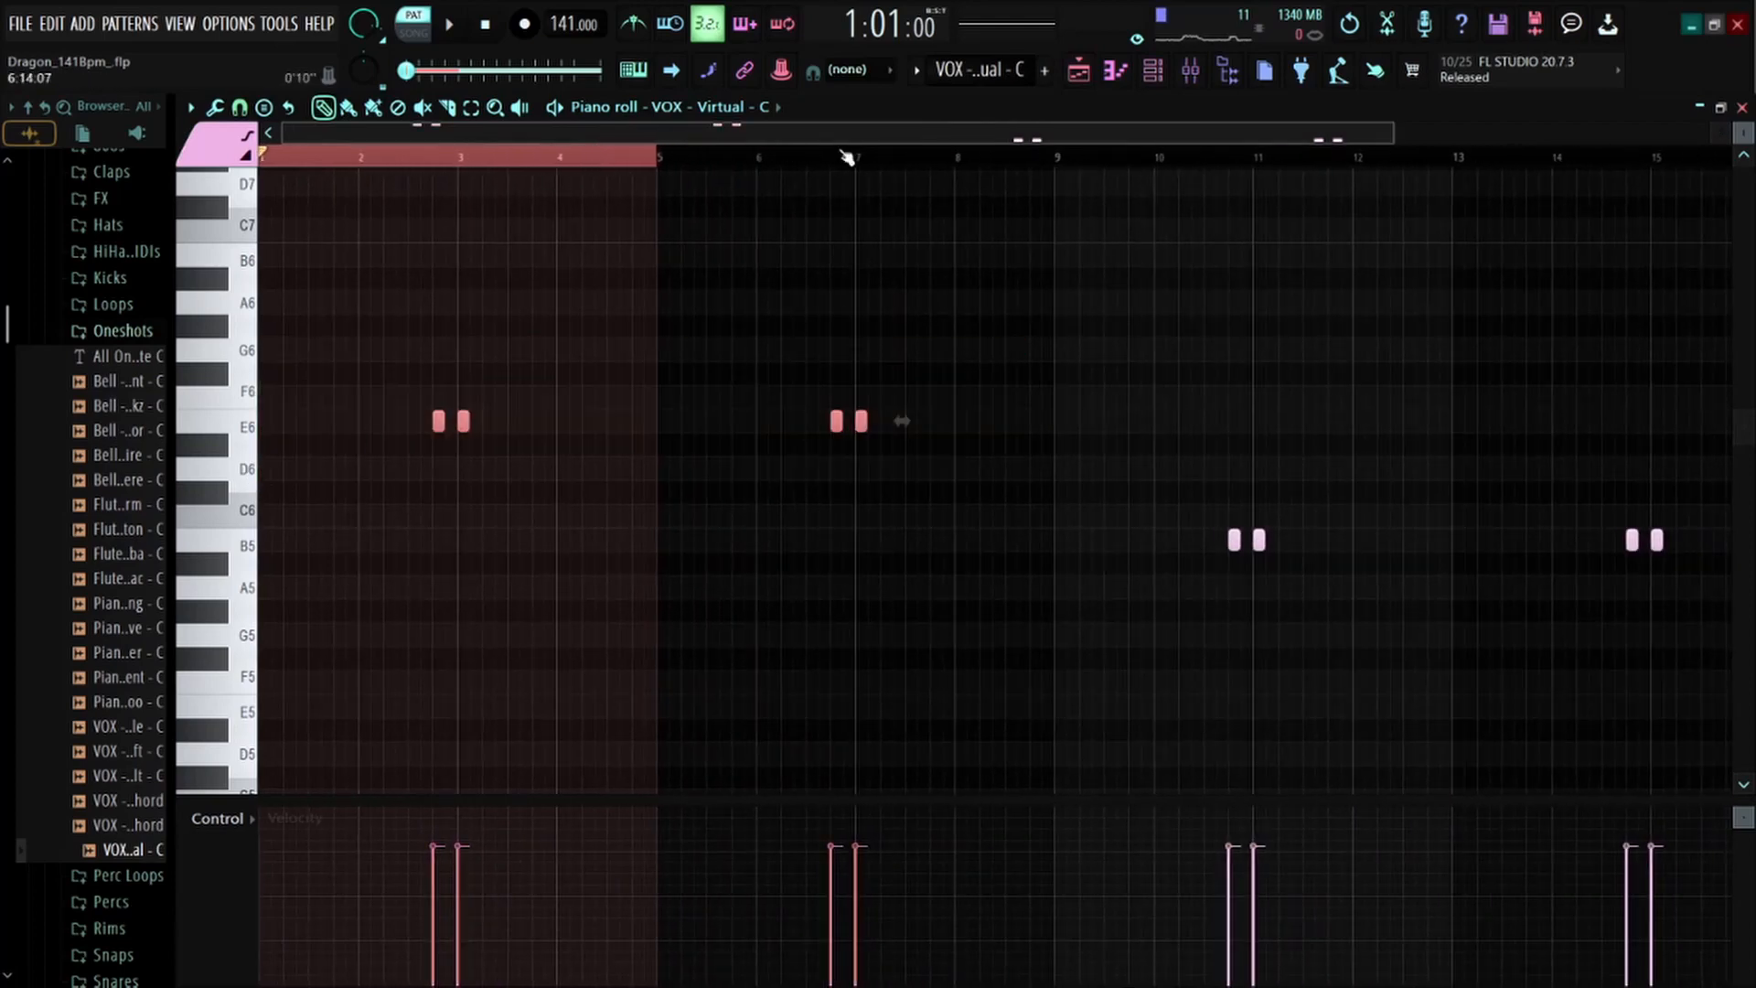
left_click(545, 161)
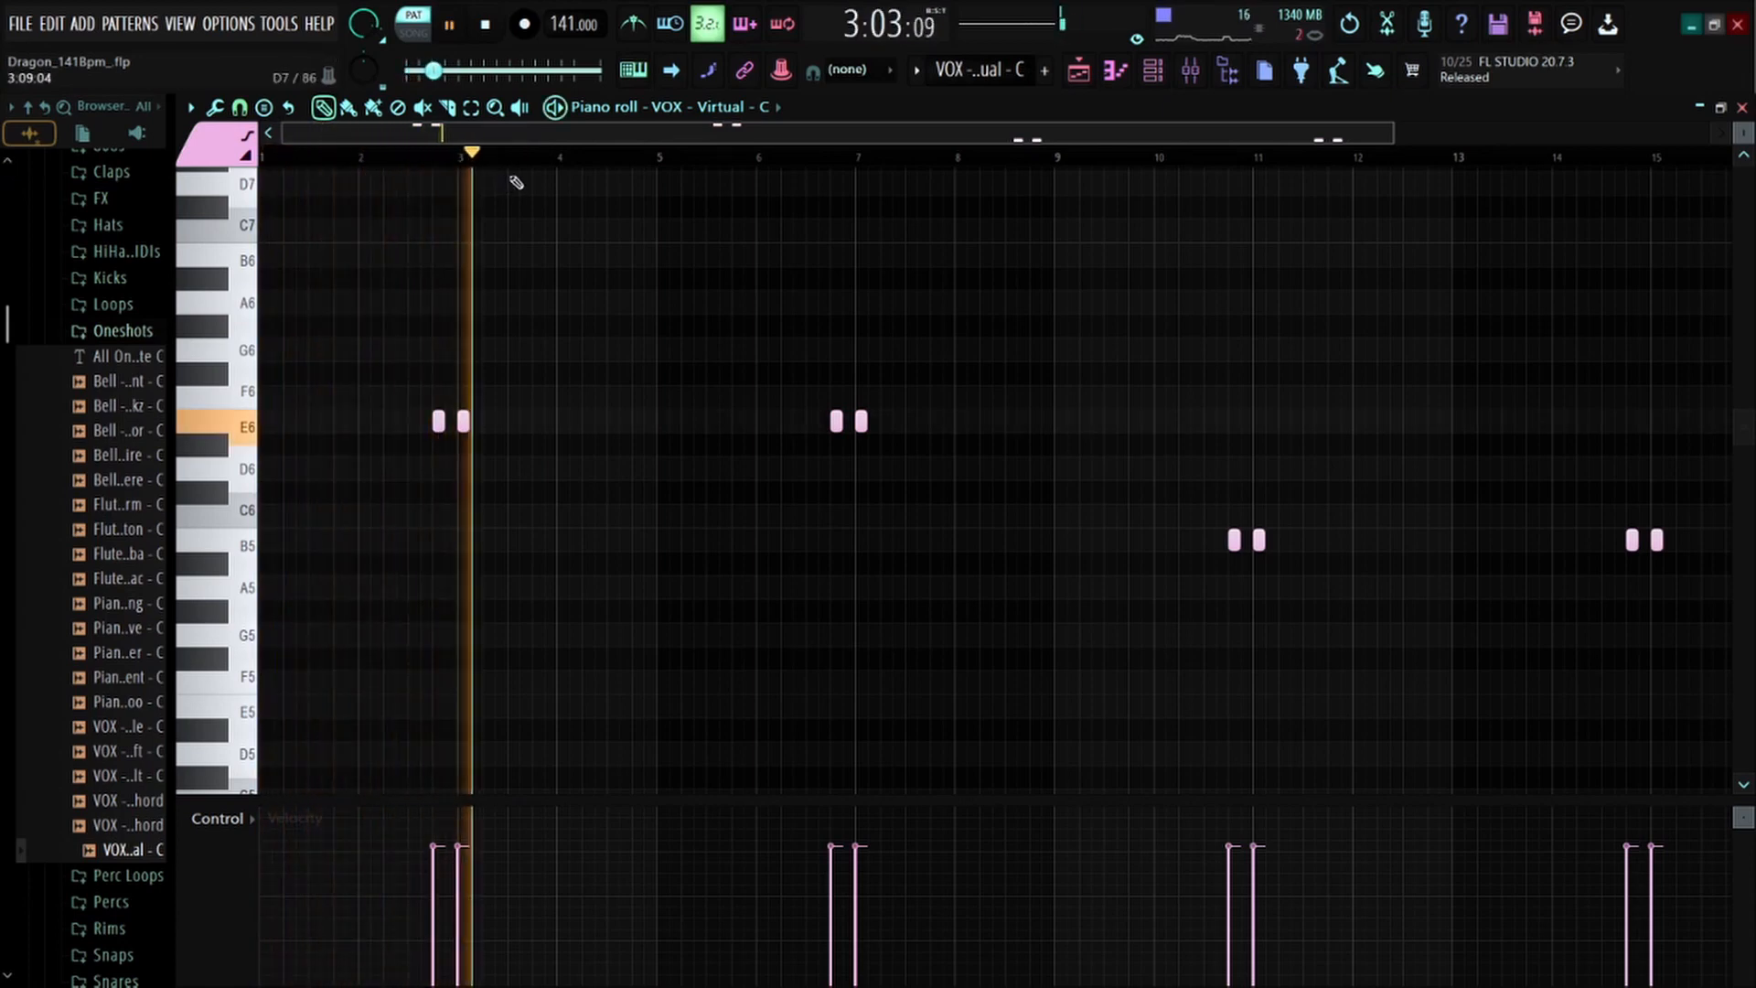
key("space")
Compare the vocal's E6 note pairs with its B5 pairs around bars 11 and 15
scroll(741, 160, "down", 2)
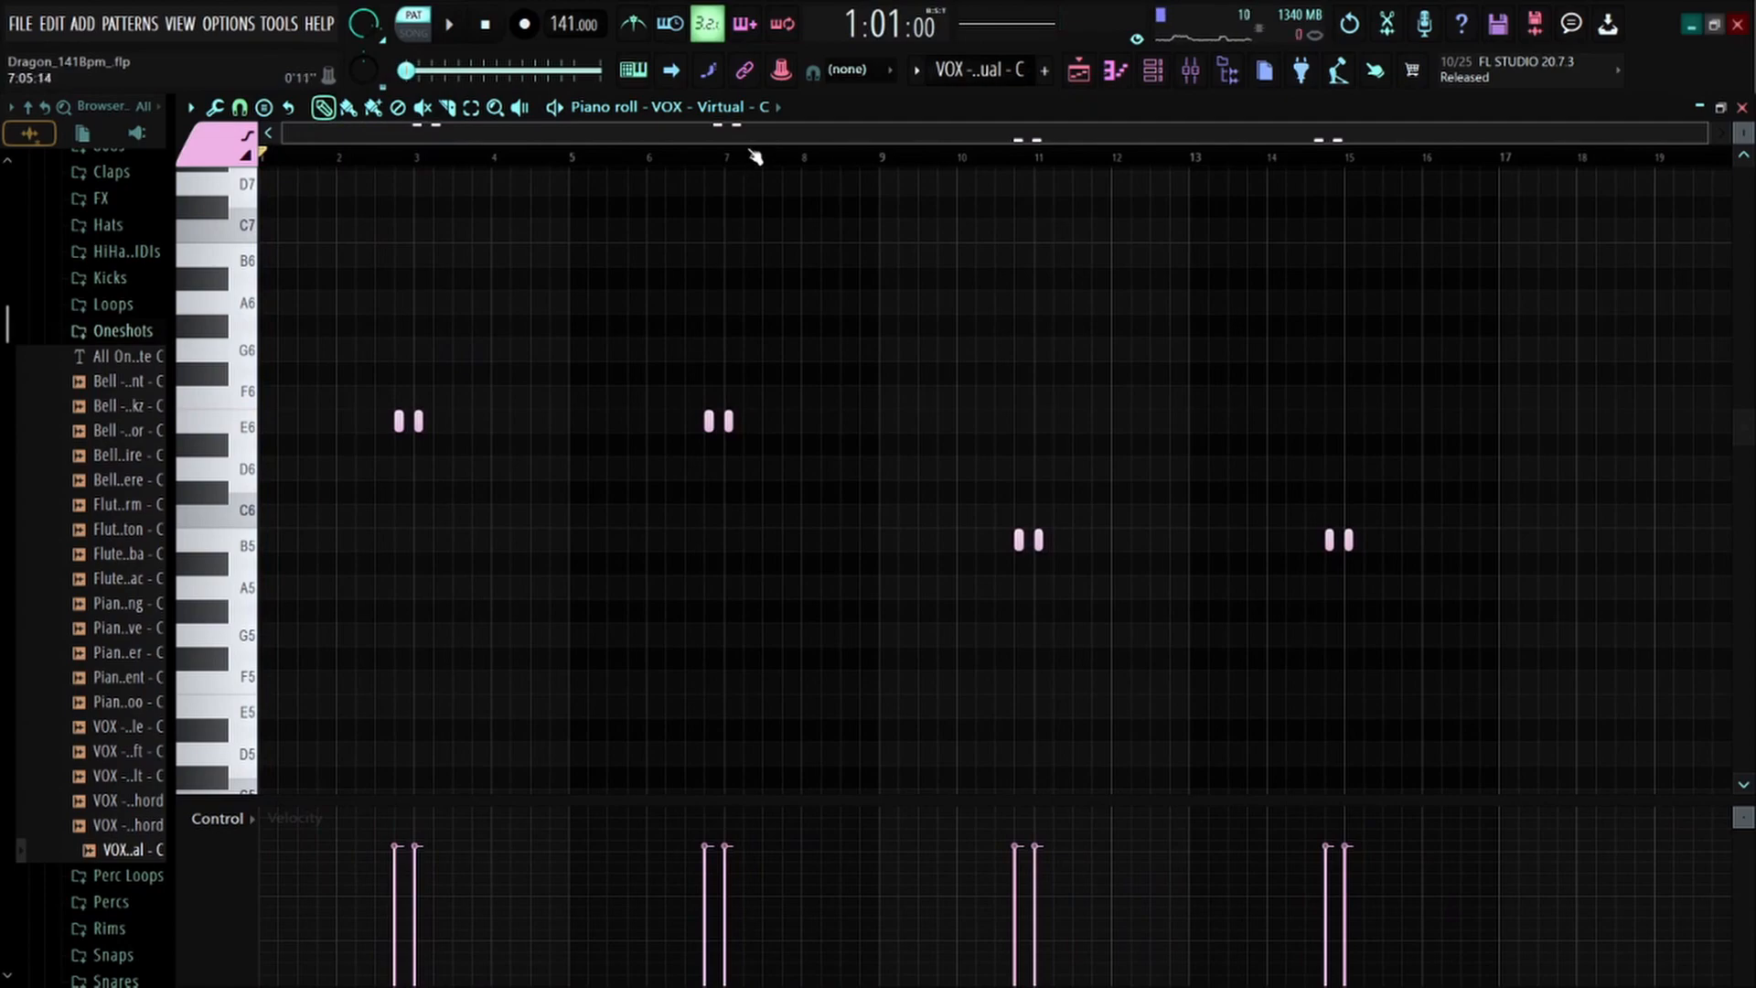
scroll(1061, 143, "up", 4)
left_click_drag(1023, 143, 1088, 142)
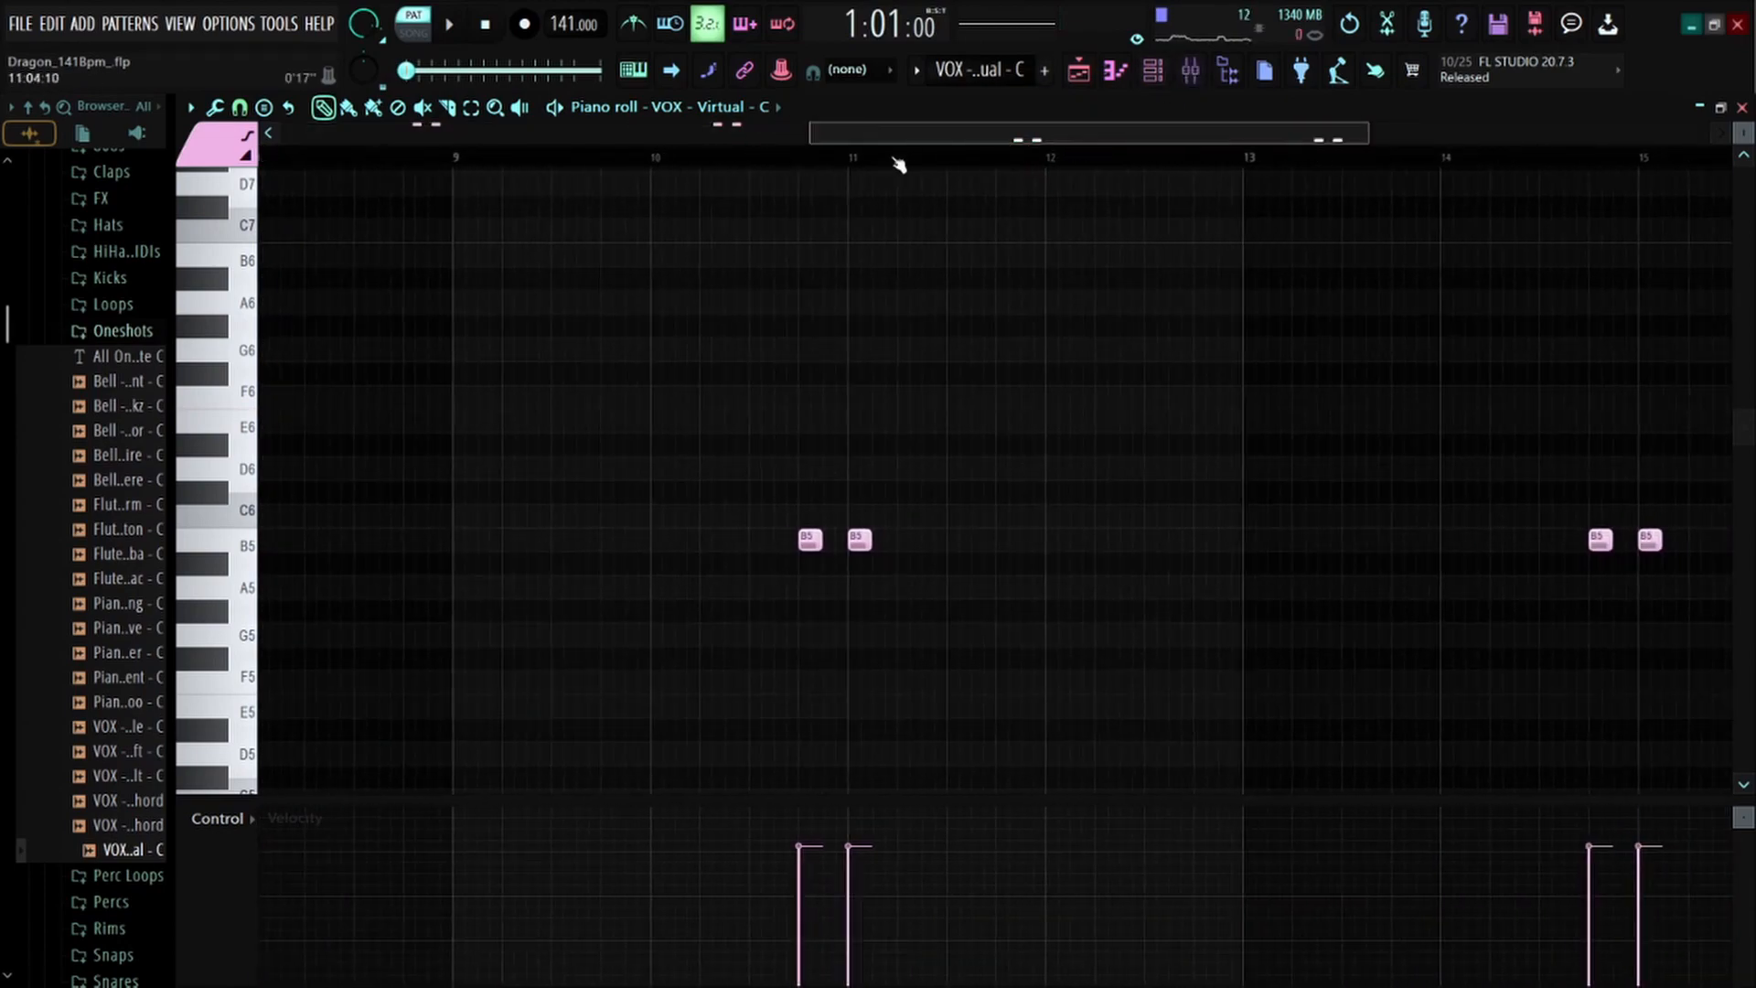
scroll(897, 161, "down", 4)
scroll(975, 164, "up", 4)
scroll(976, 158, "down", 3)
scroll(1007, 275, "down", 4)
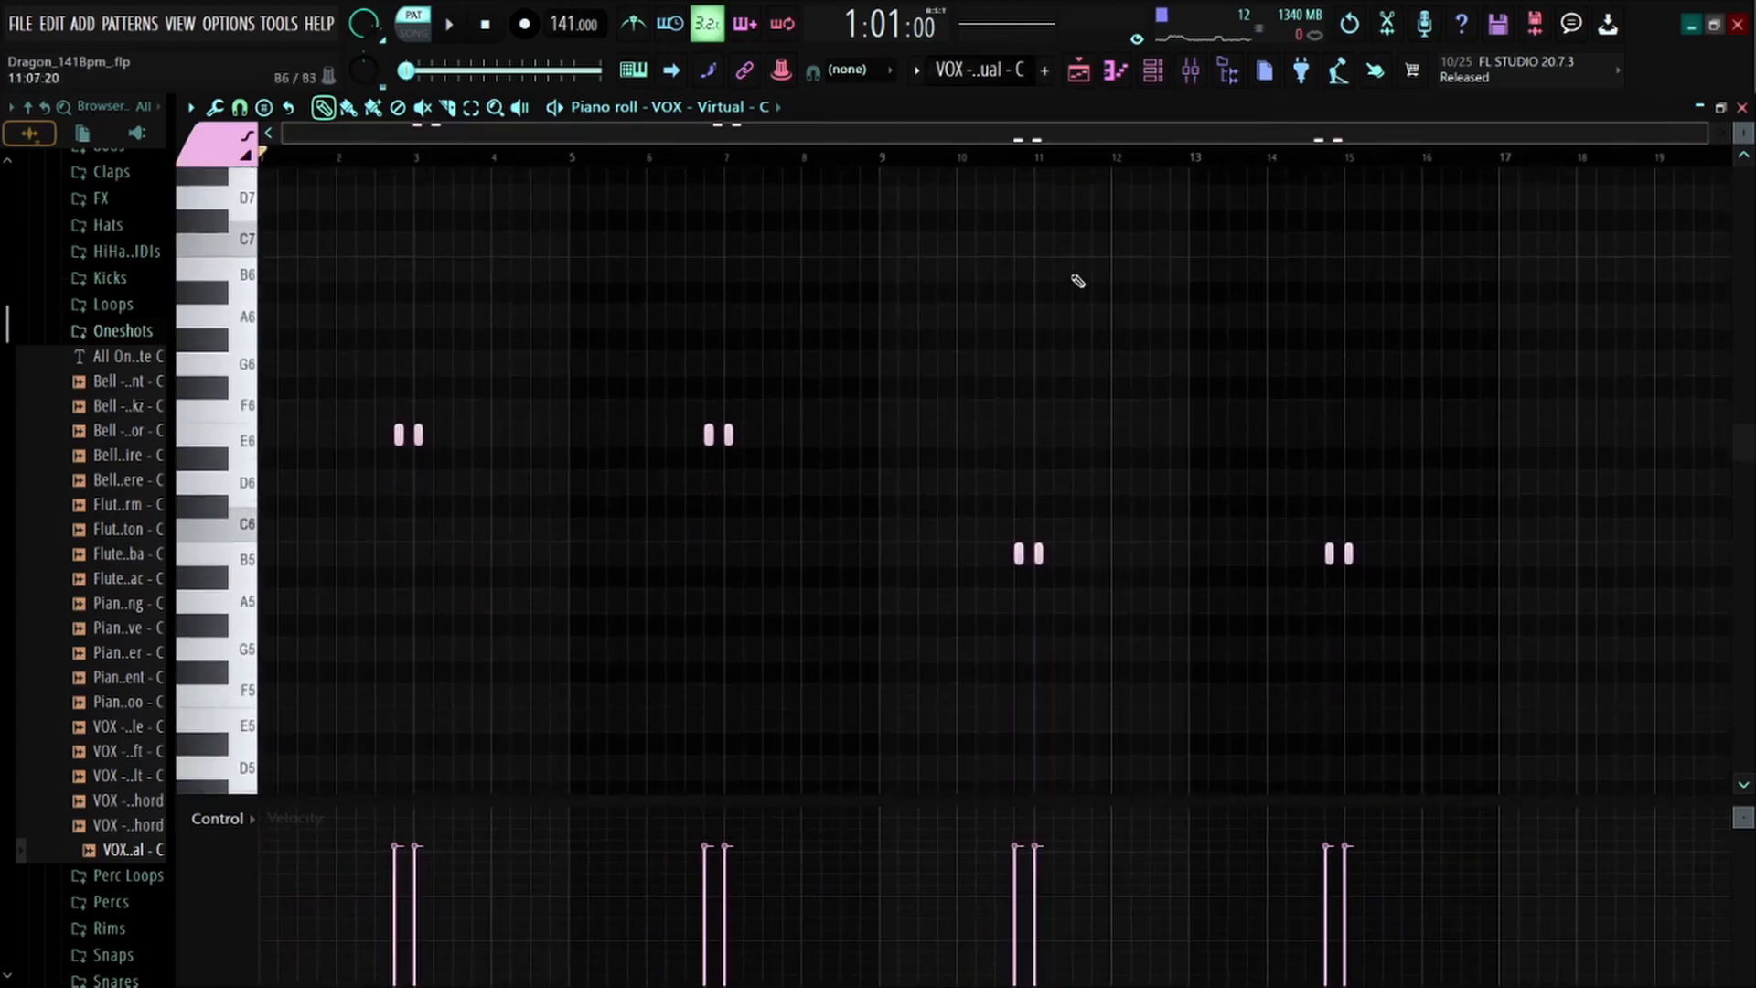
Select the four B5 vocal notes, raise them four semitones to D#6, and lower them back to B5
left_click_drag(1449, 450, 886, 517)
scroll(887, 518, "up", 2)
key("shift+Up")
key("shift+Up")
key("shift+Up")
key("shift+Up")
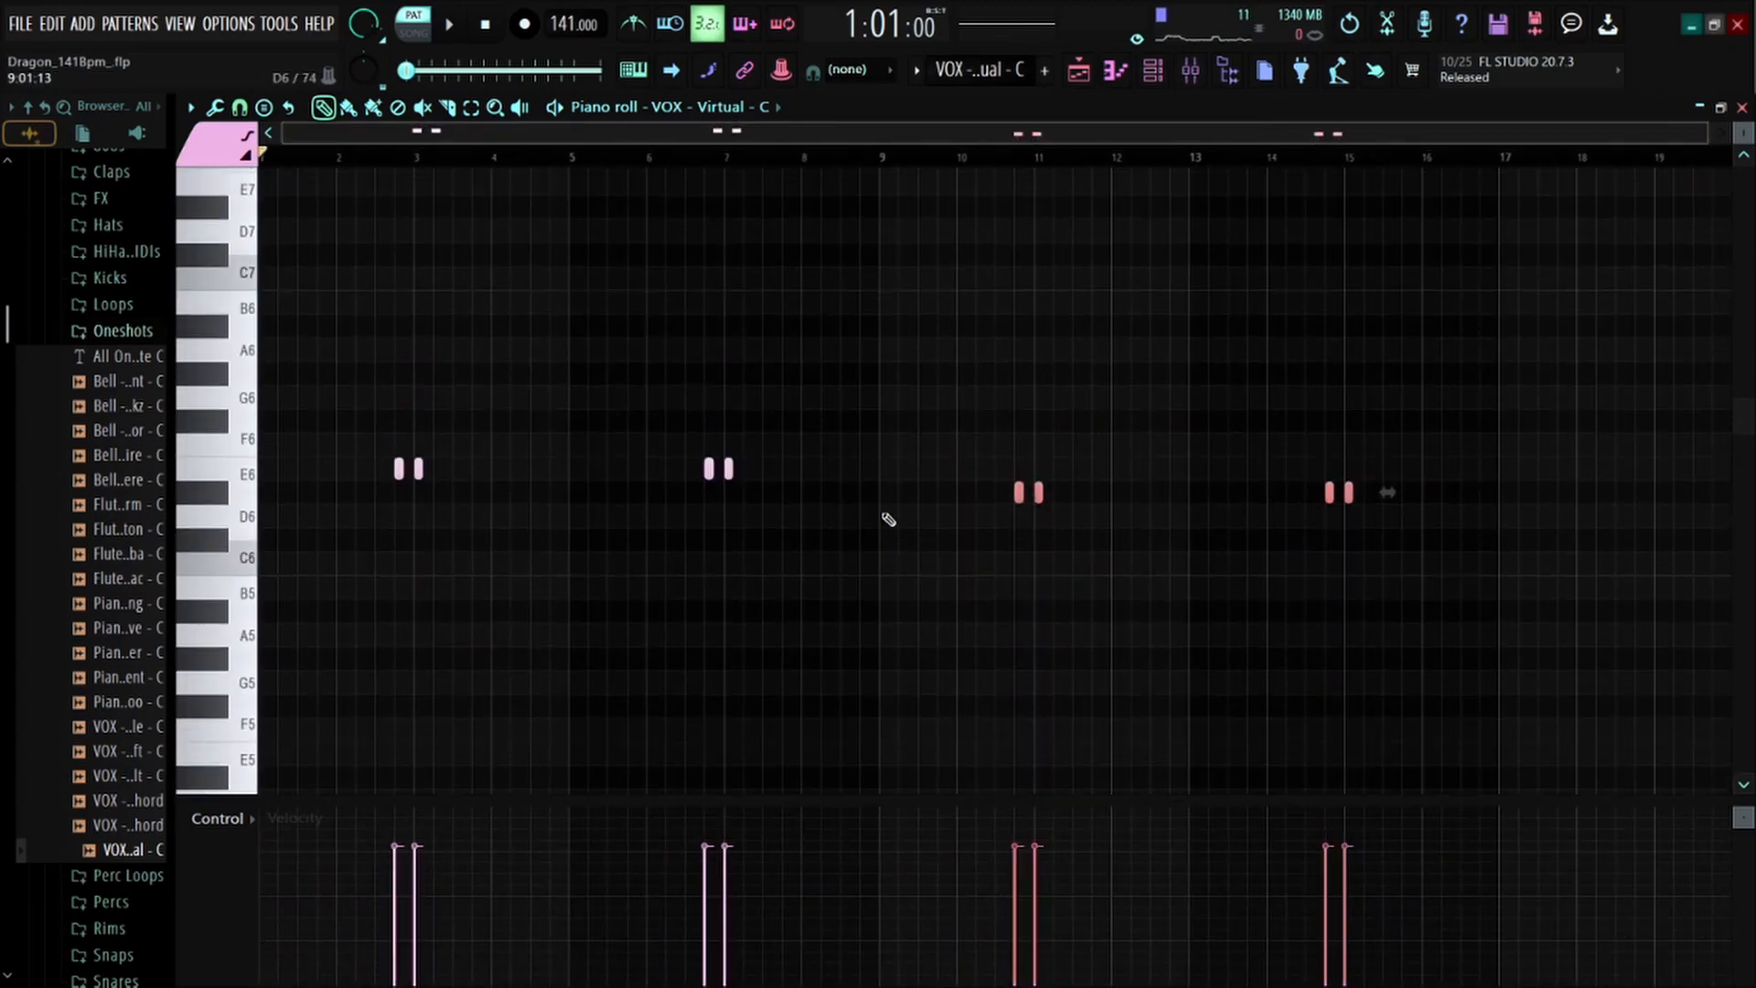
key("shift+Down")
key("shift+Down")
key("shift+Down")
key("shift+Down")
scroll(888, 520, "down", 2)
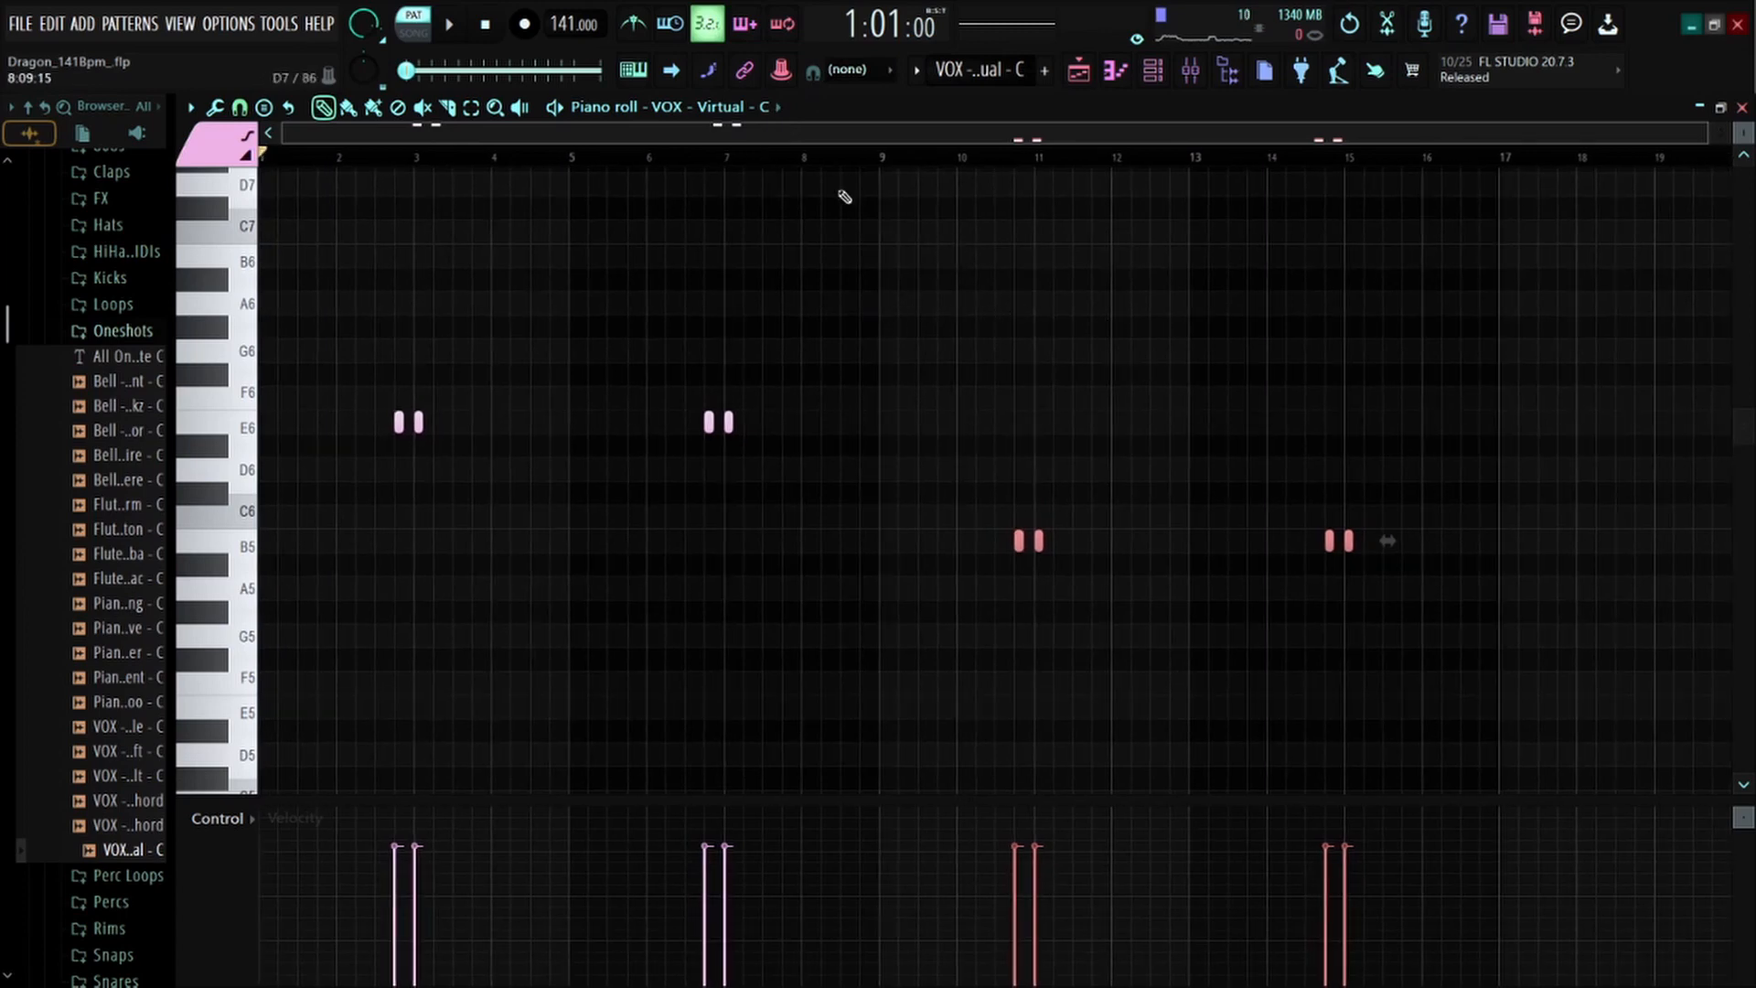
Play the soloed Serum #3 and VOX - Virtual - C tracks in the playlist through bar 4, stop, and toggle Track 4's solo
key("F5")
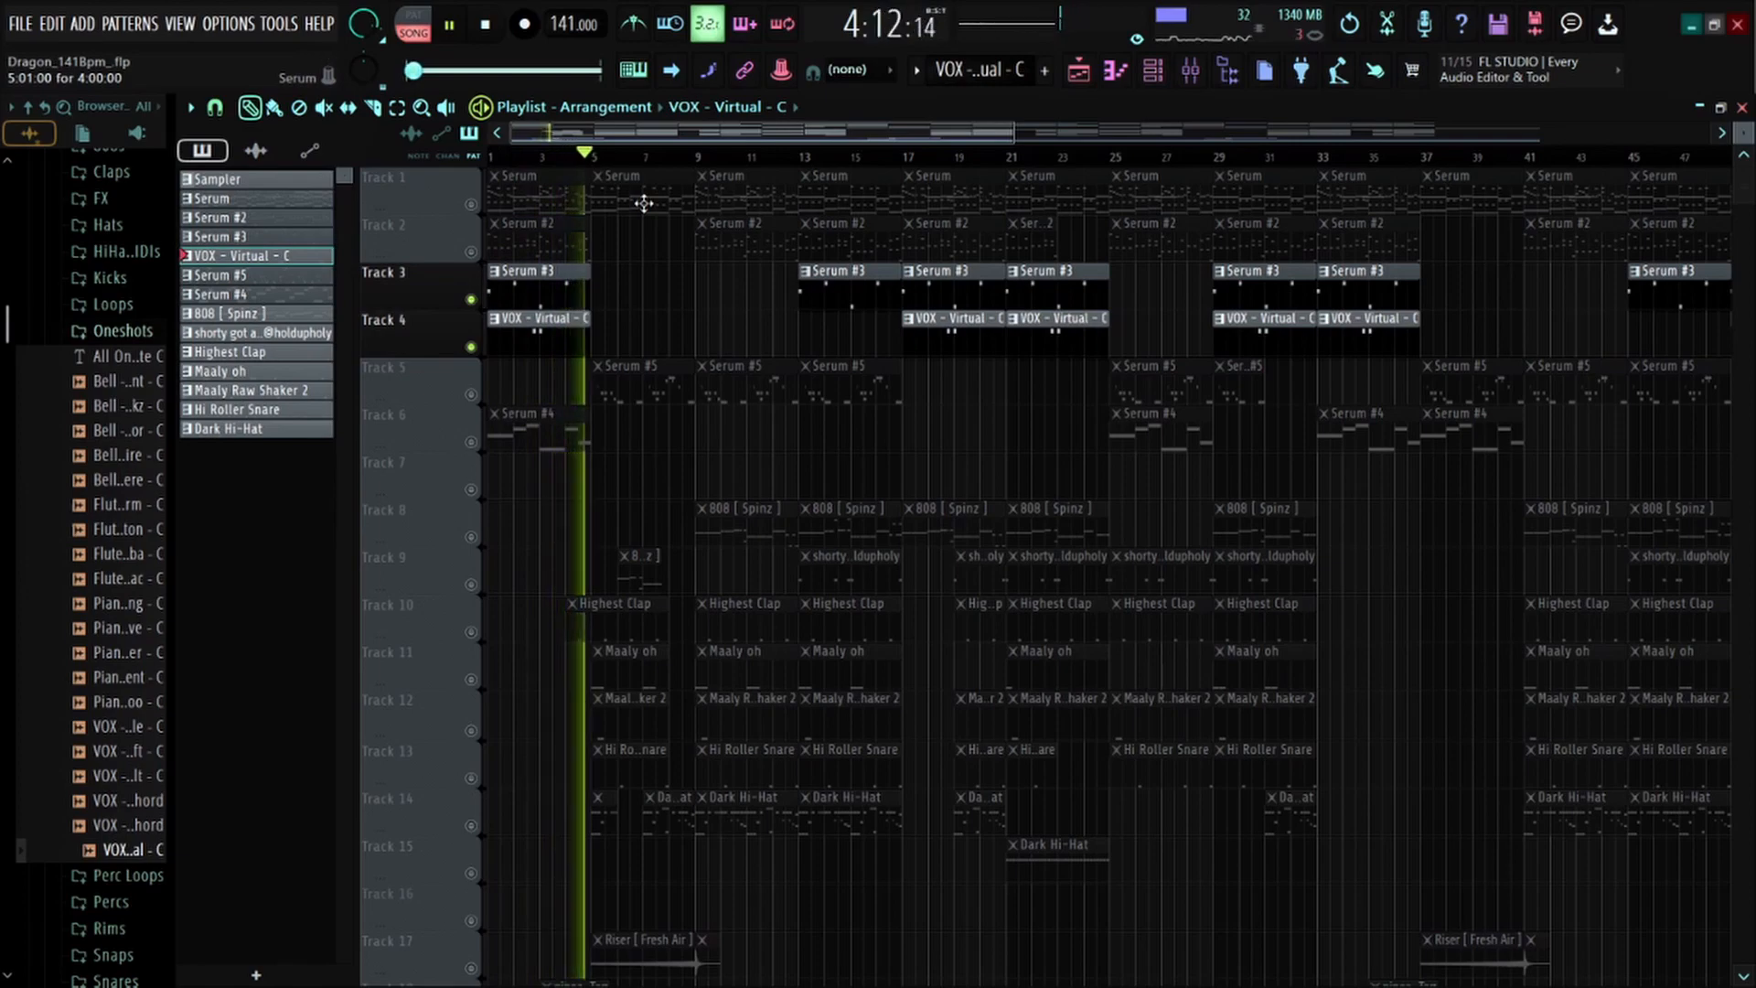
key("space")
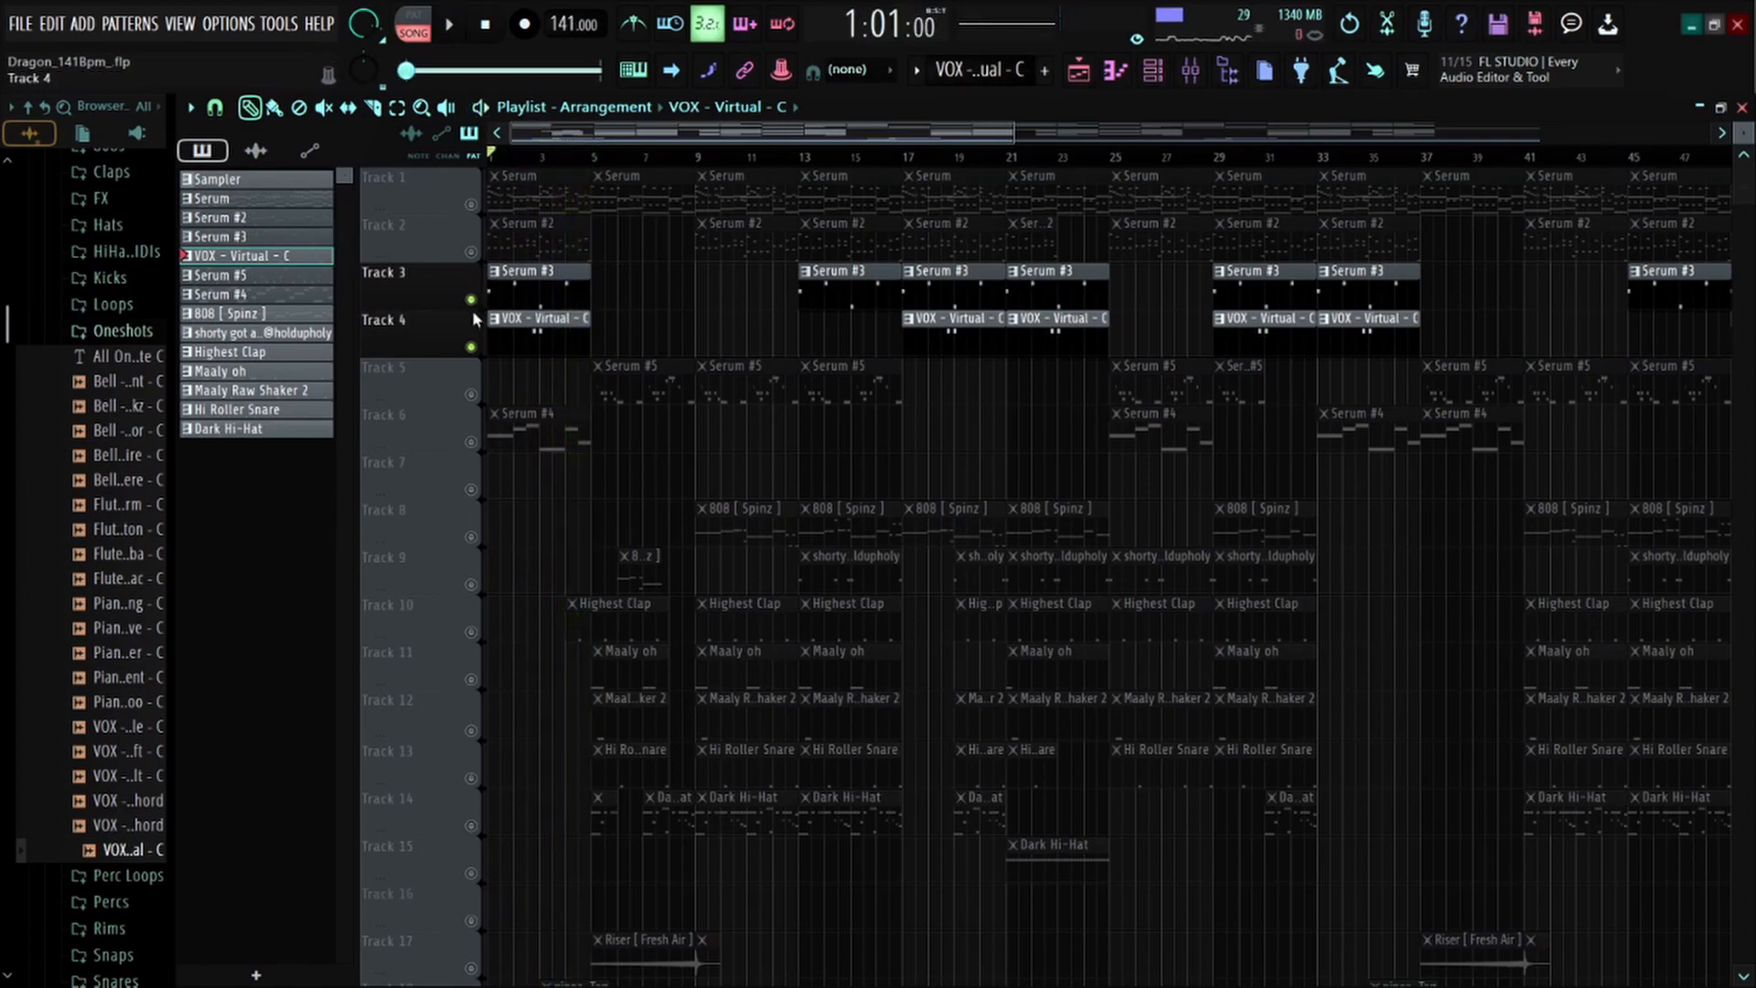
scroll(706, 166, "up", 3)
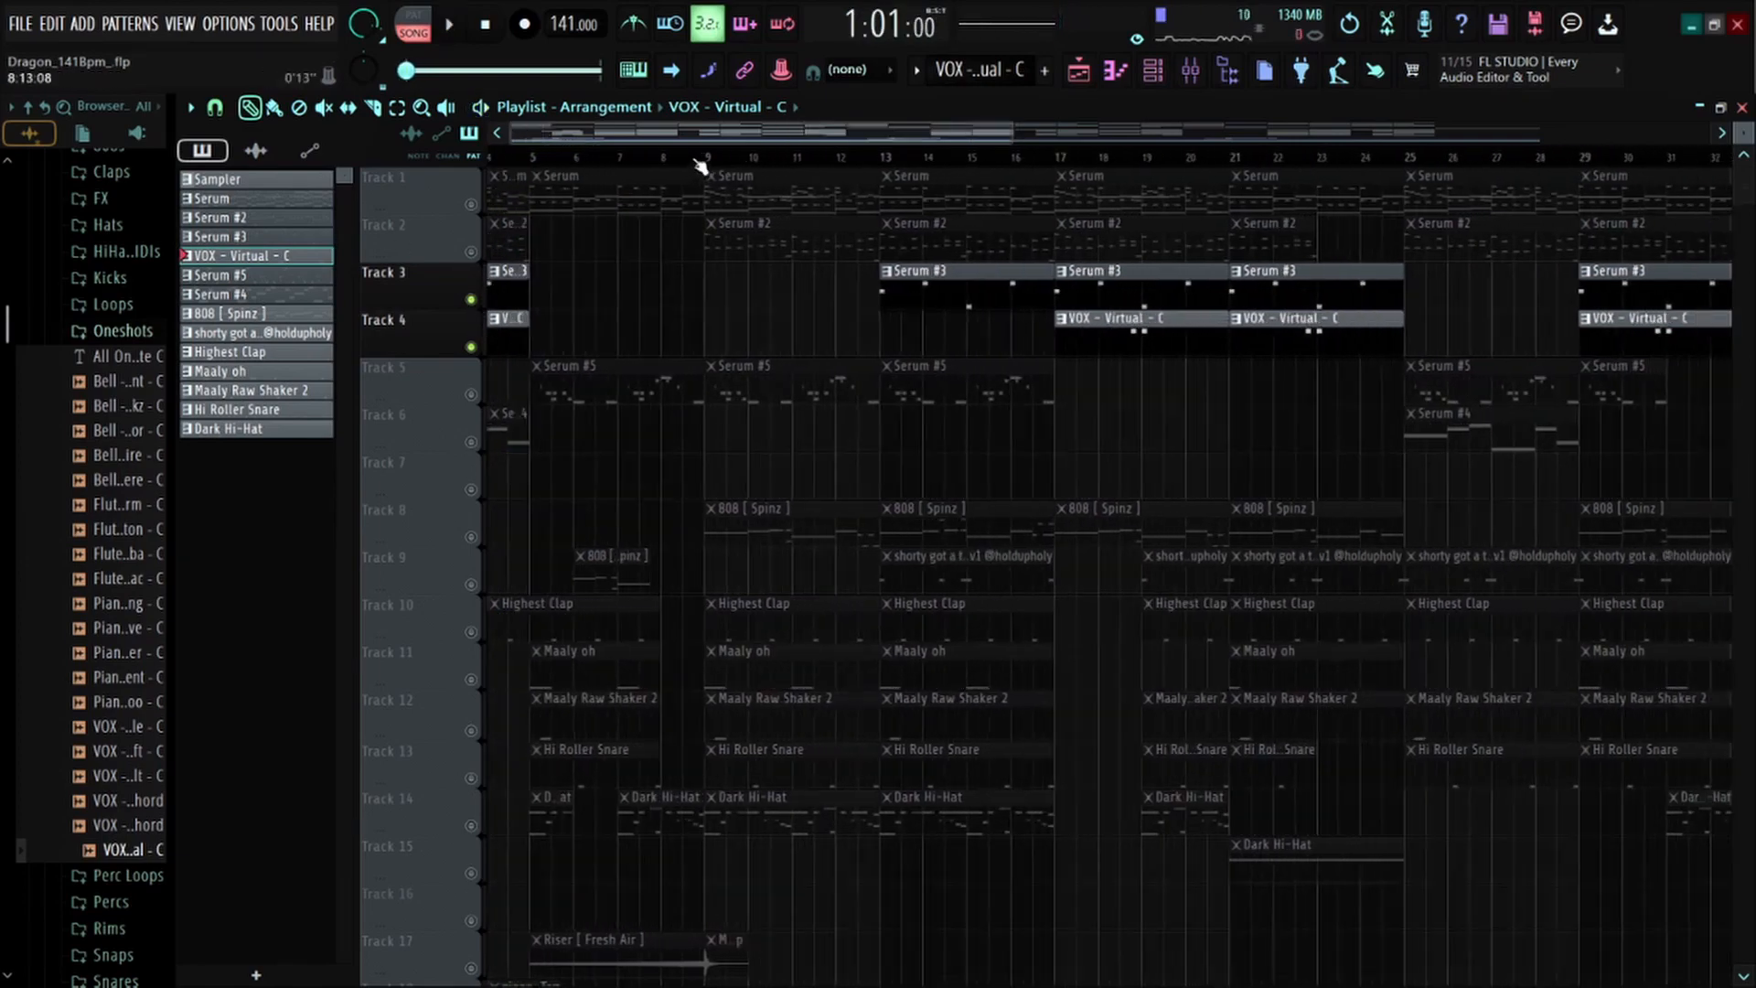
scroll(707, 165, "down", 4)
left_click_drag(1744, 134, 1743, 117)
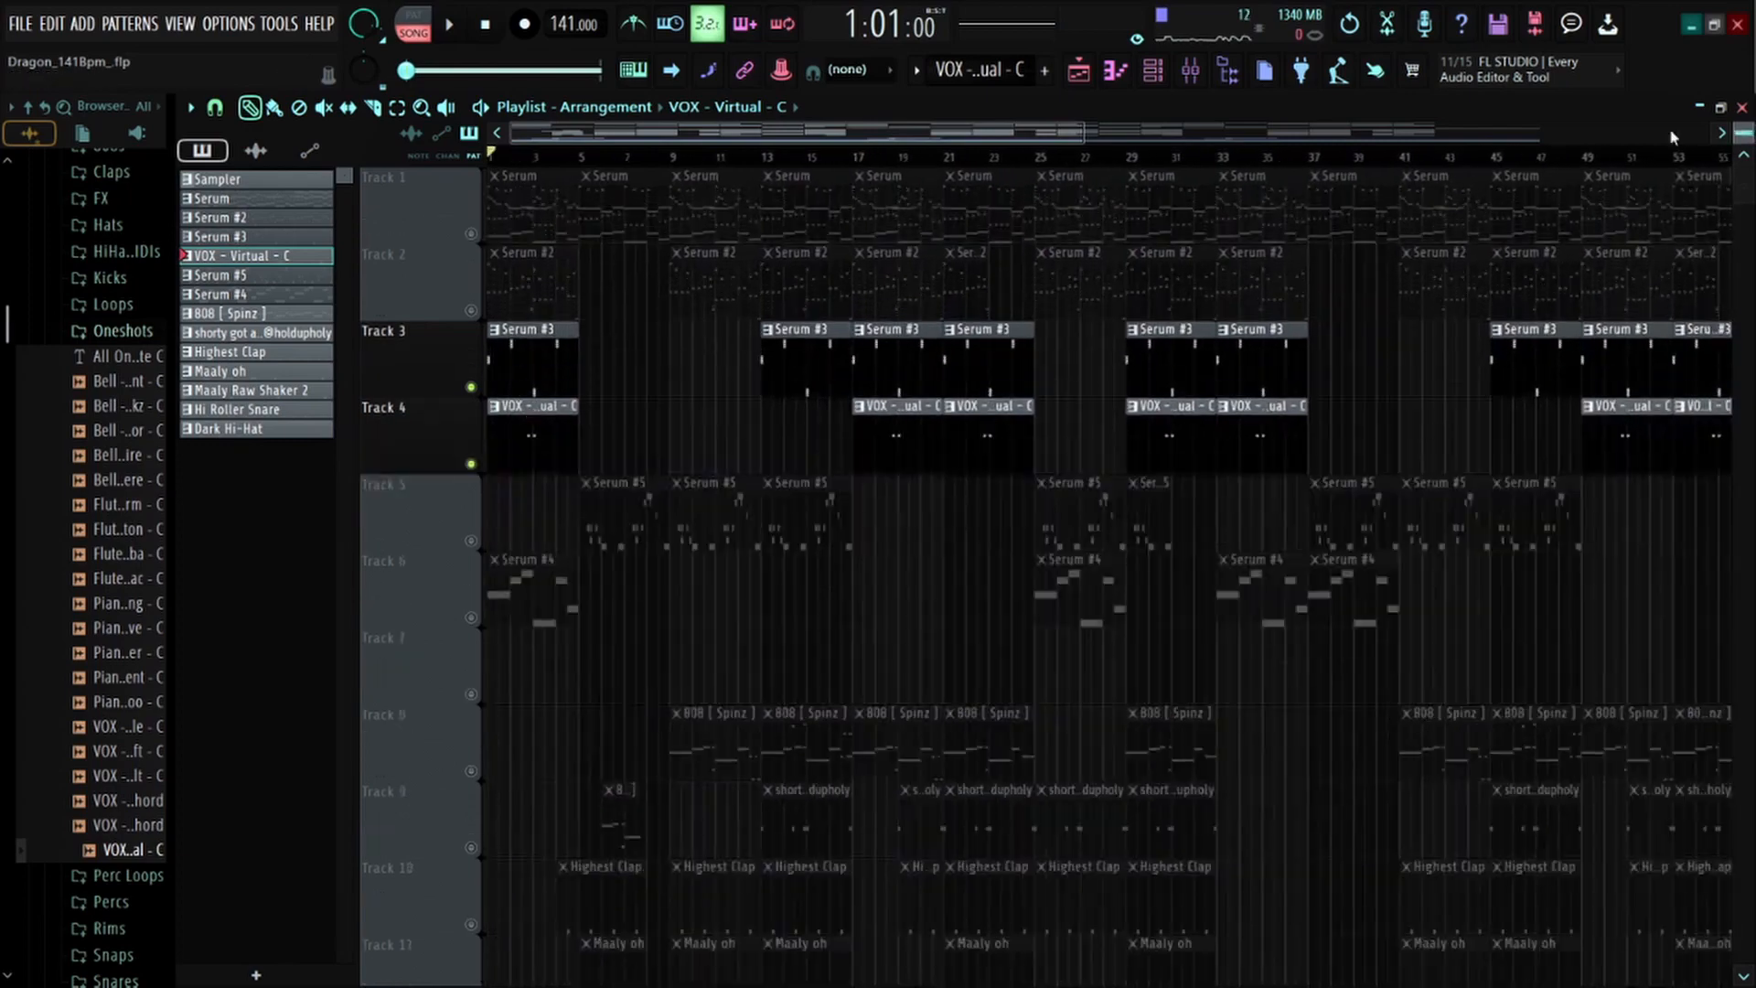
right_click(472, 465)
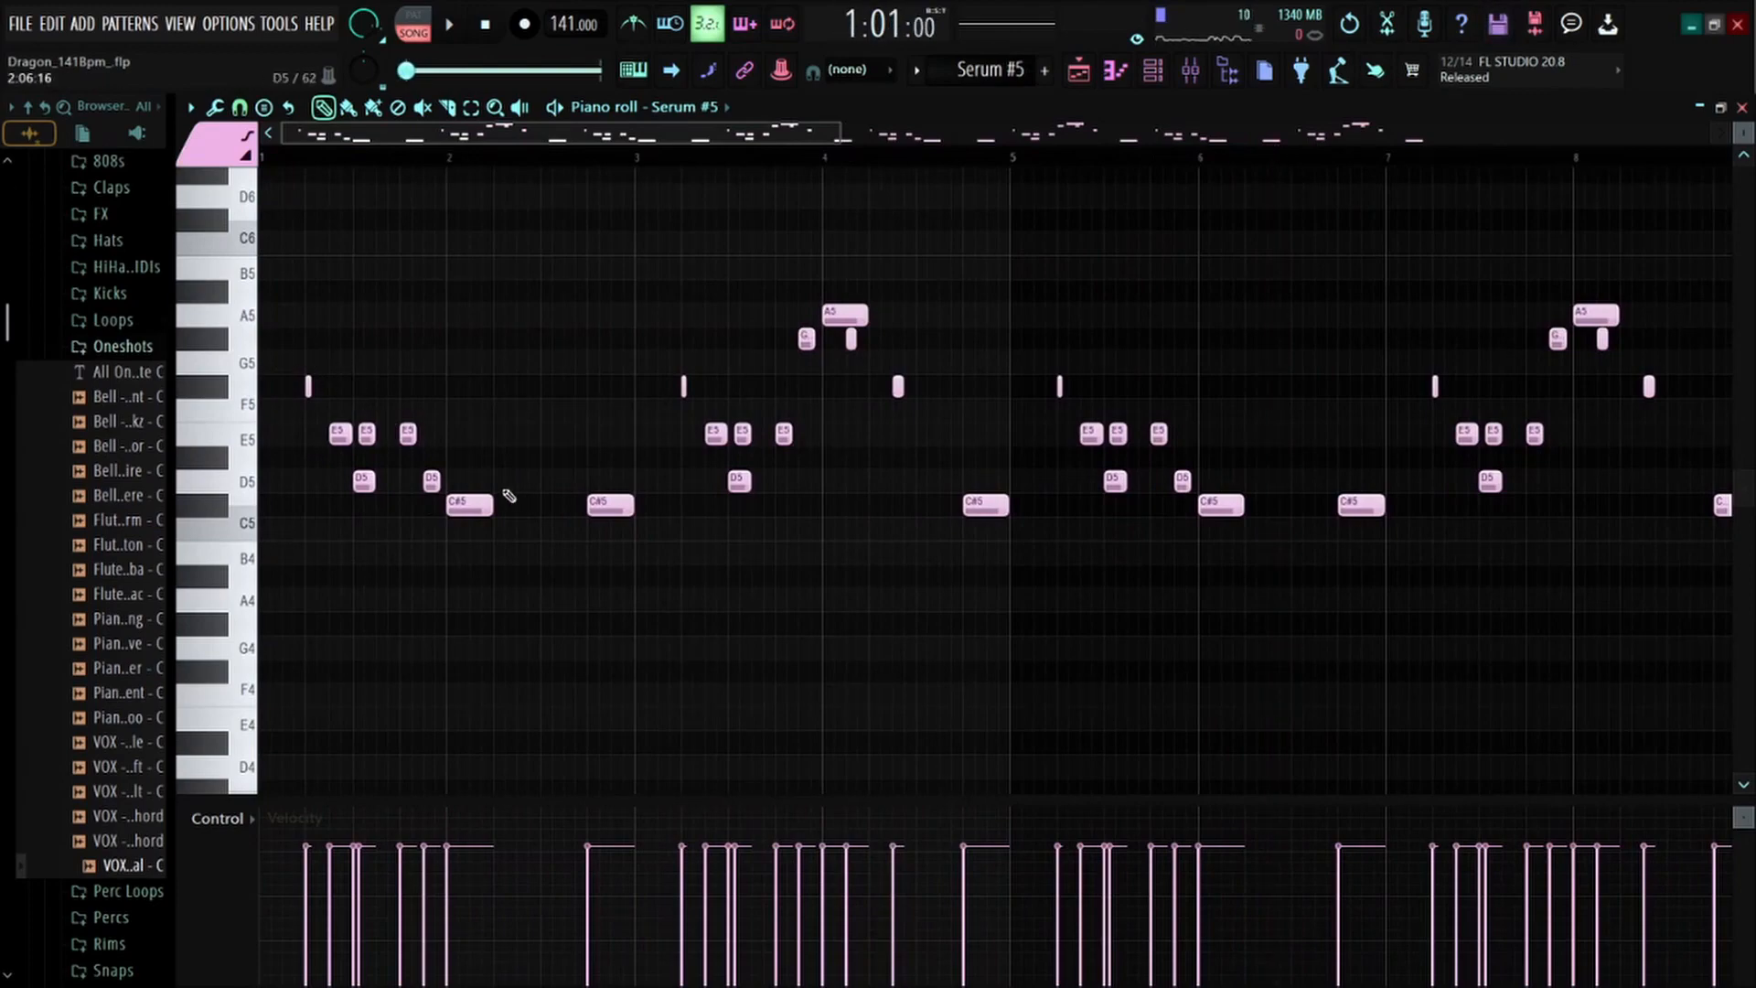
Look over the Serum #5 notes across bars 1–16 and highlight the two C#5 notes in bar 2
scroll(425, 161, "up", 3)
scroll(426, 161, "down", 3)
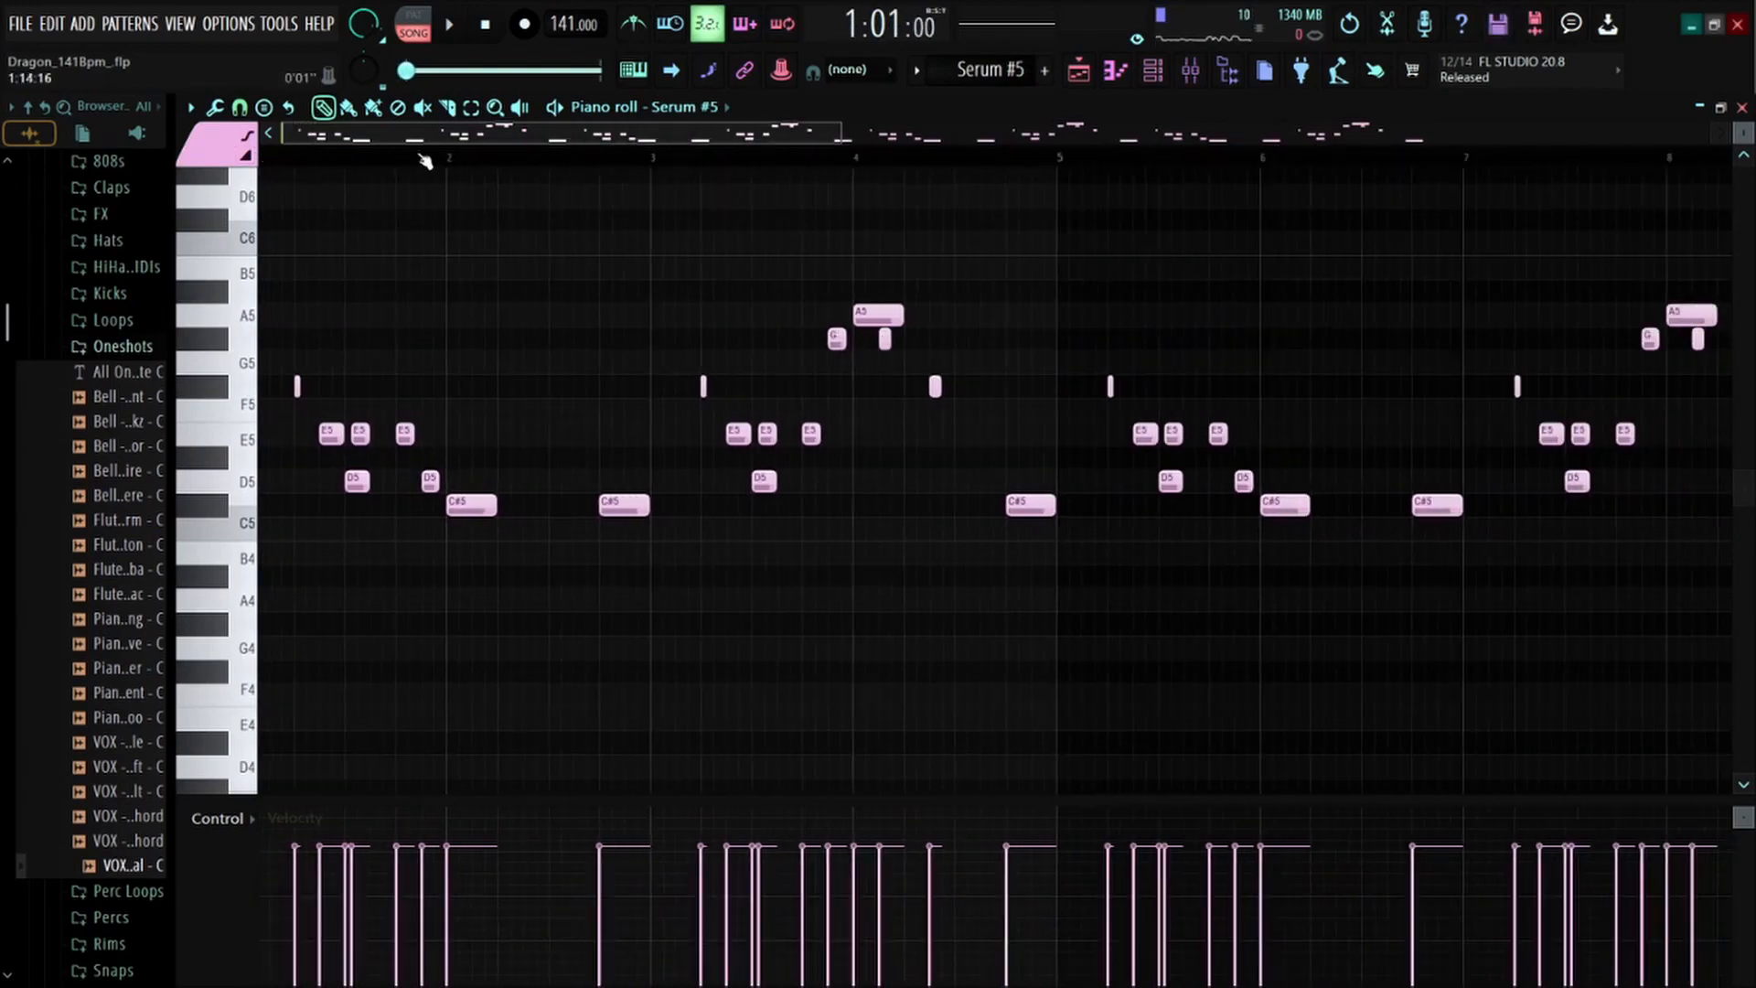
scroll(435, 154, "up", 5)
left_click_drag(674, 400, 906, 659)
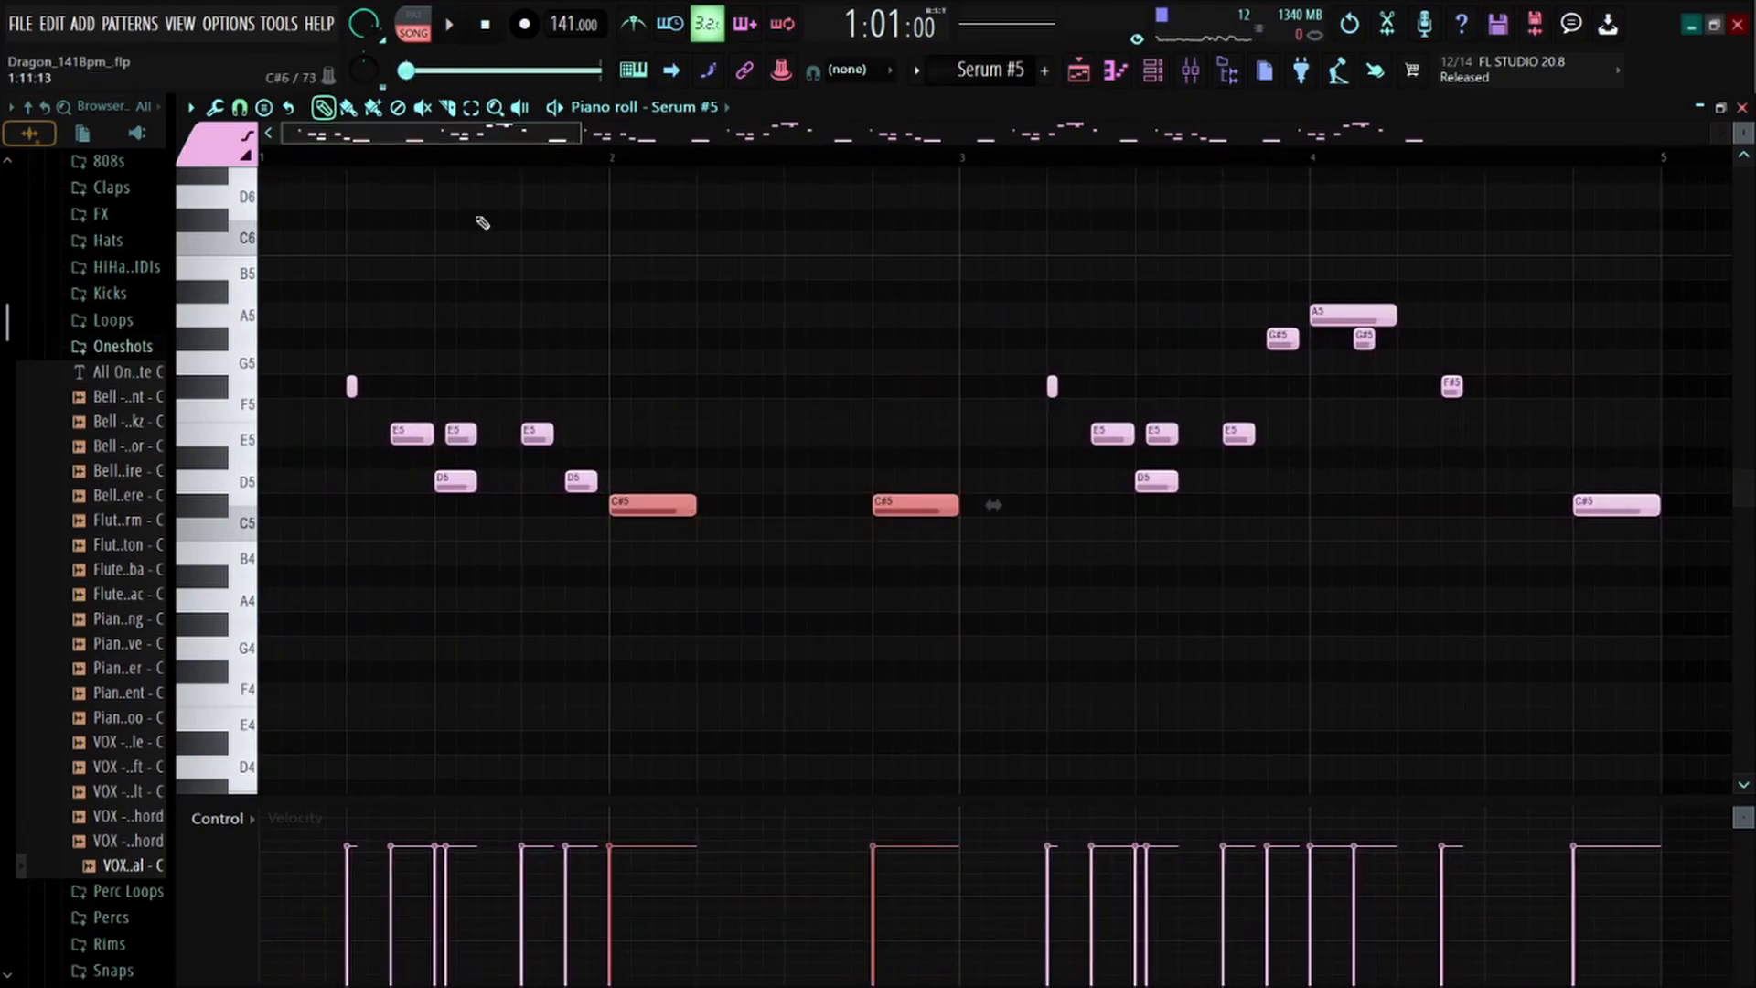
scroll(537, 163, "down", 8)
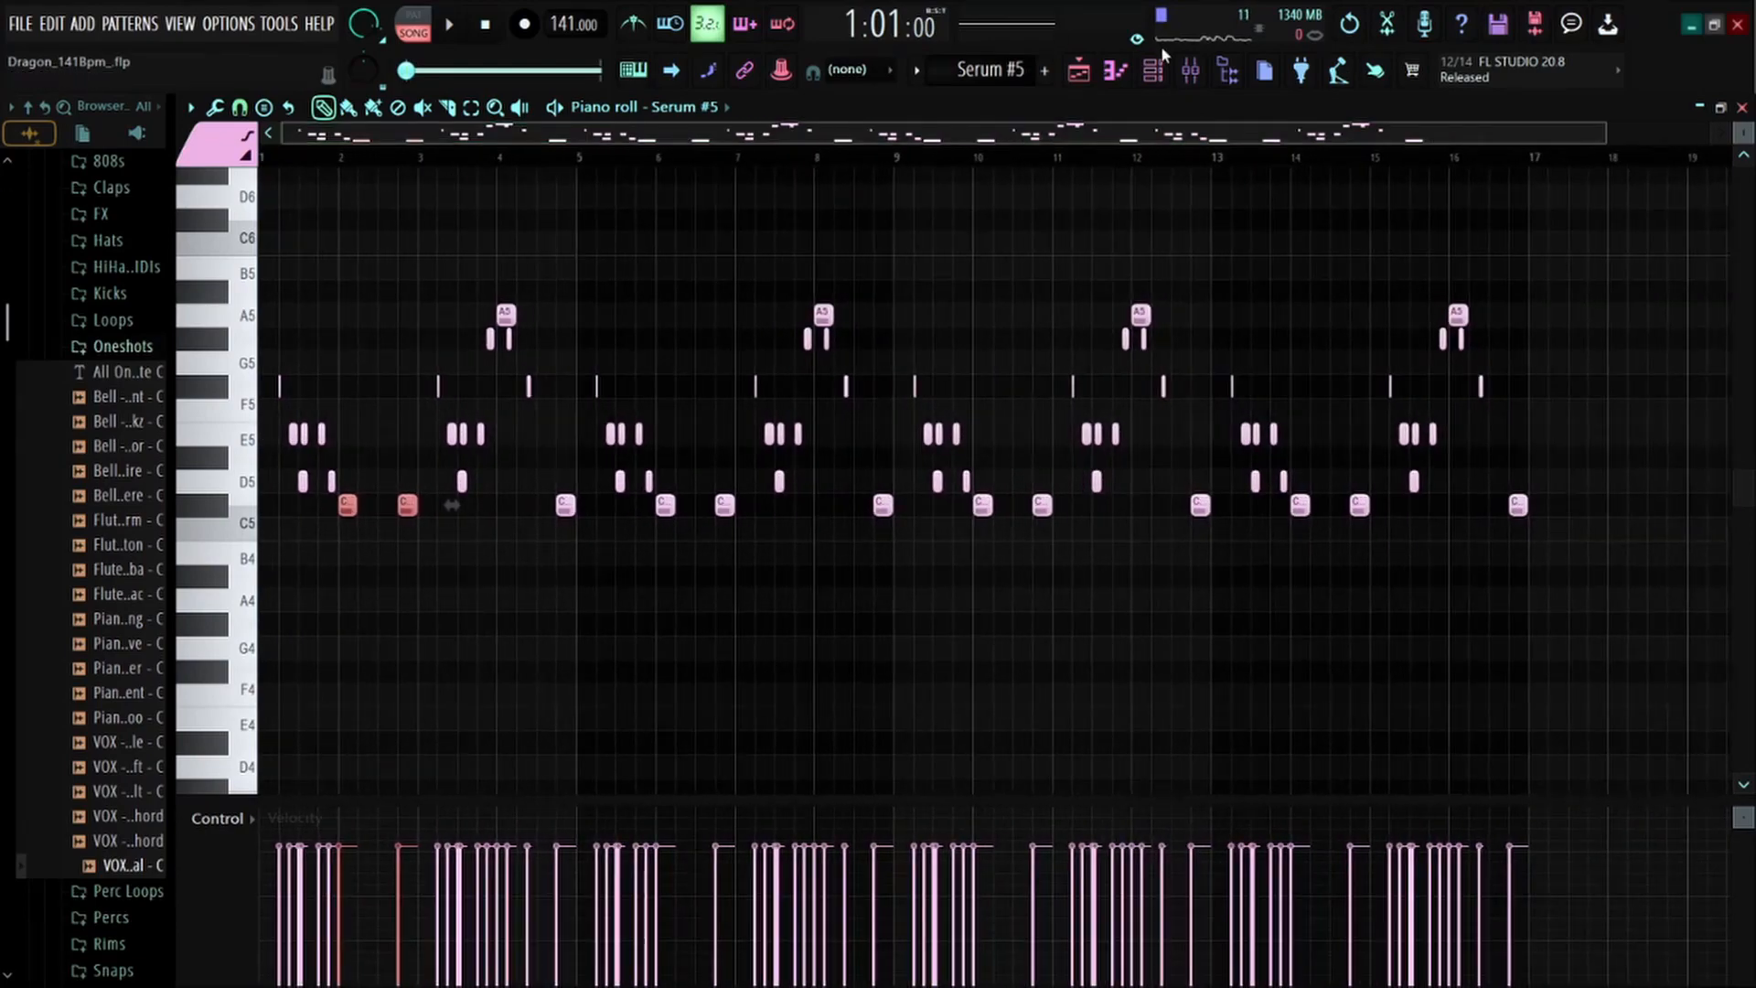
Open the Serum #5 channel's plugin window to view its preset and oscillator settings, and close it
left_click(1153, 70)
left_click(792, 514)
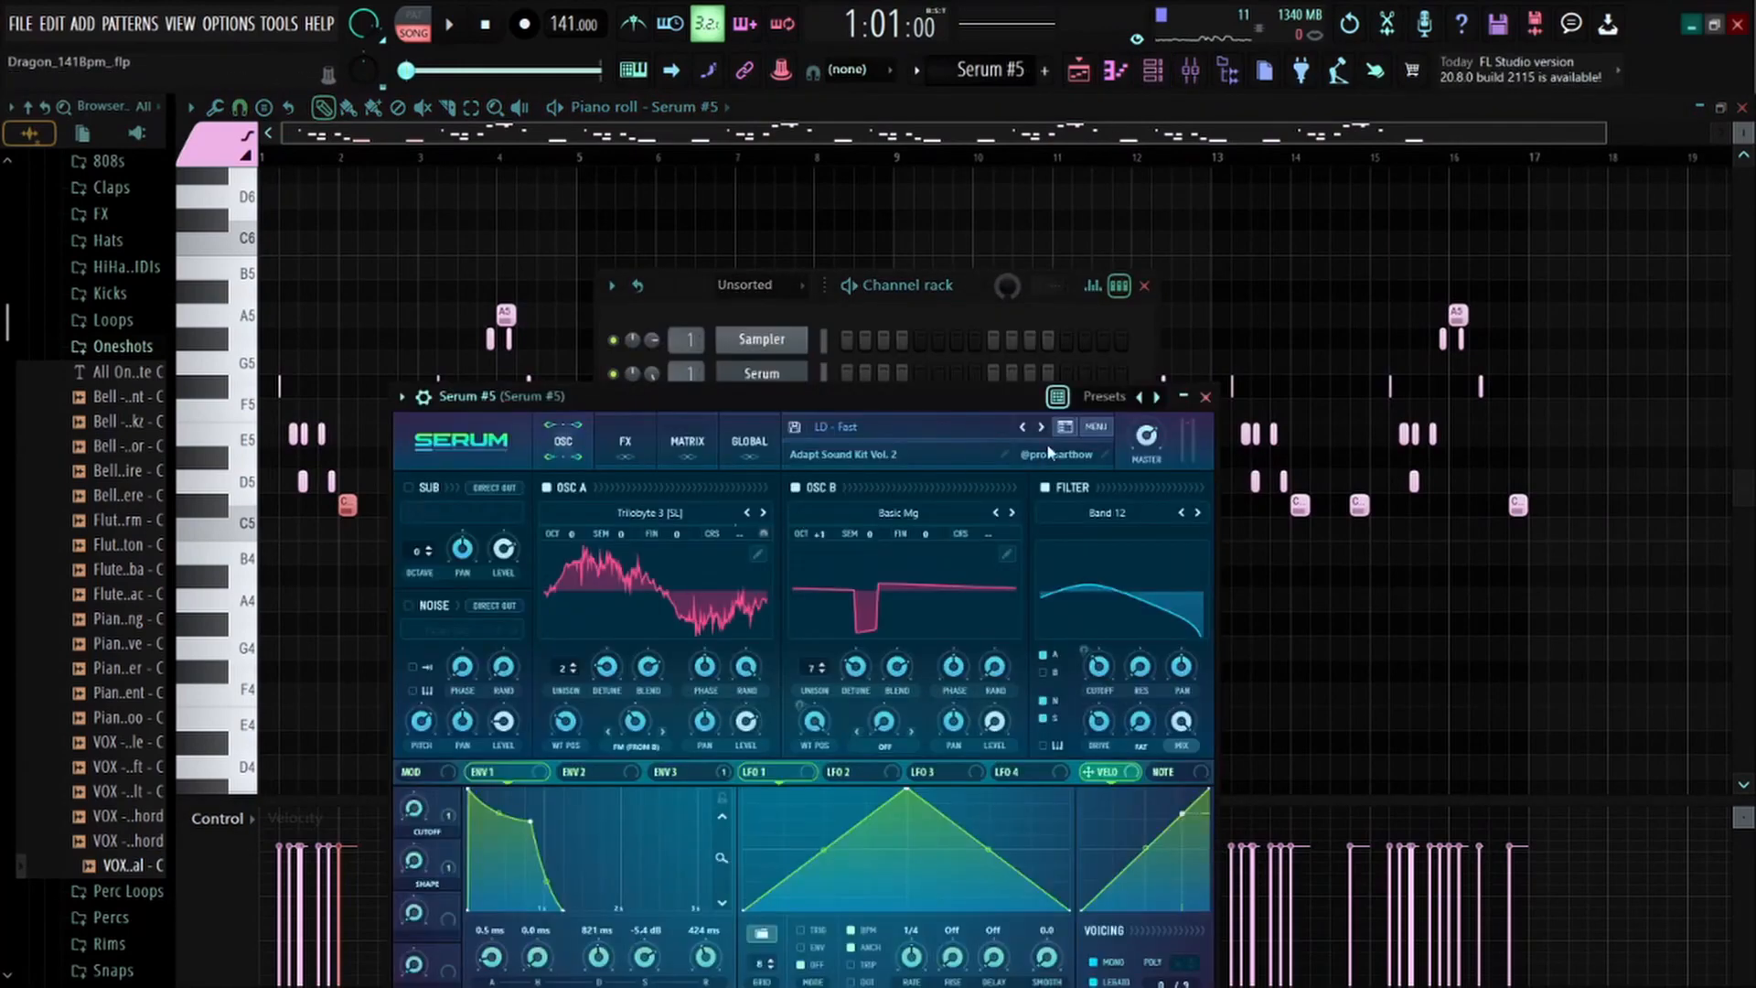
left_click_drag(977, 397, 852, 388)
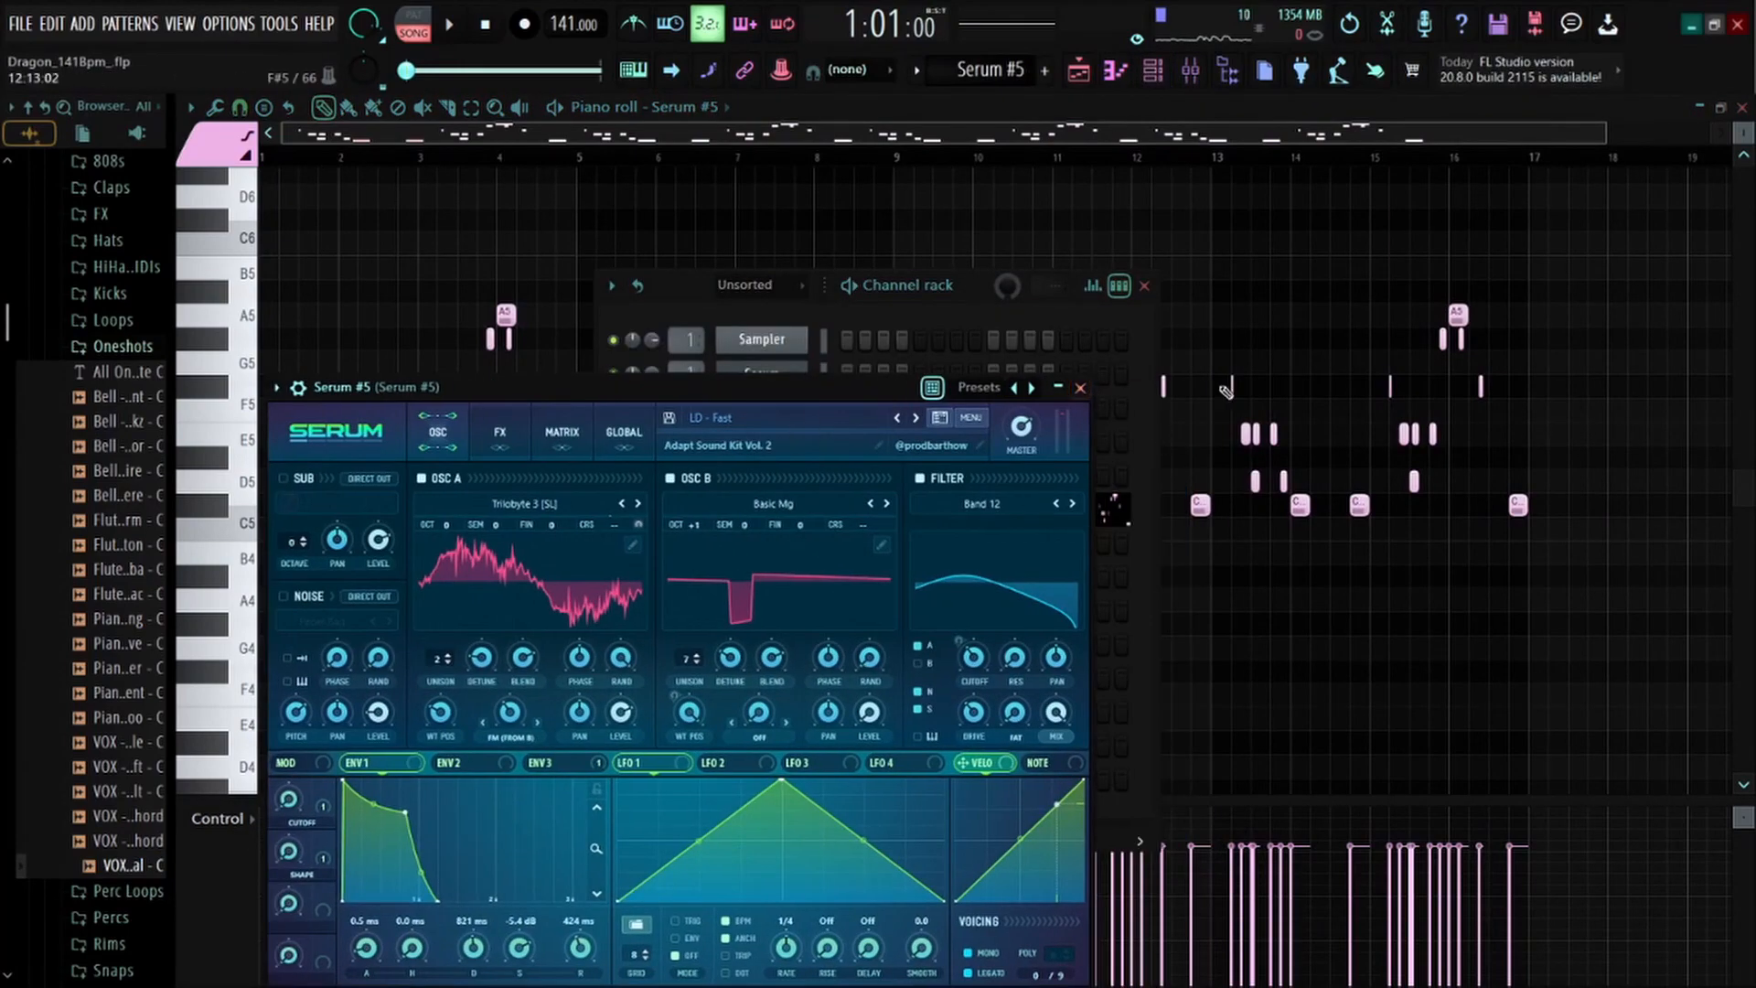
left_click(1082, 388)
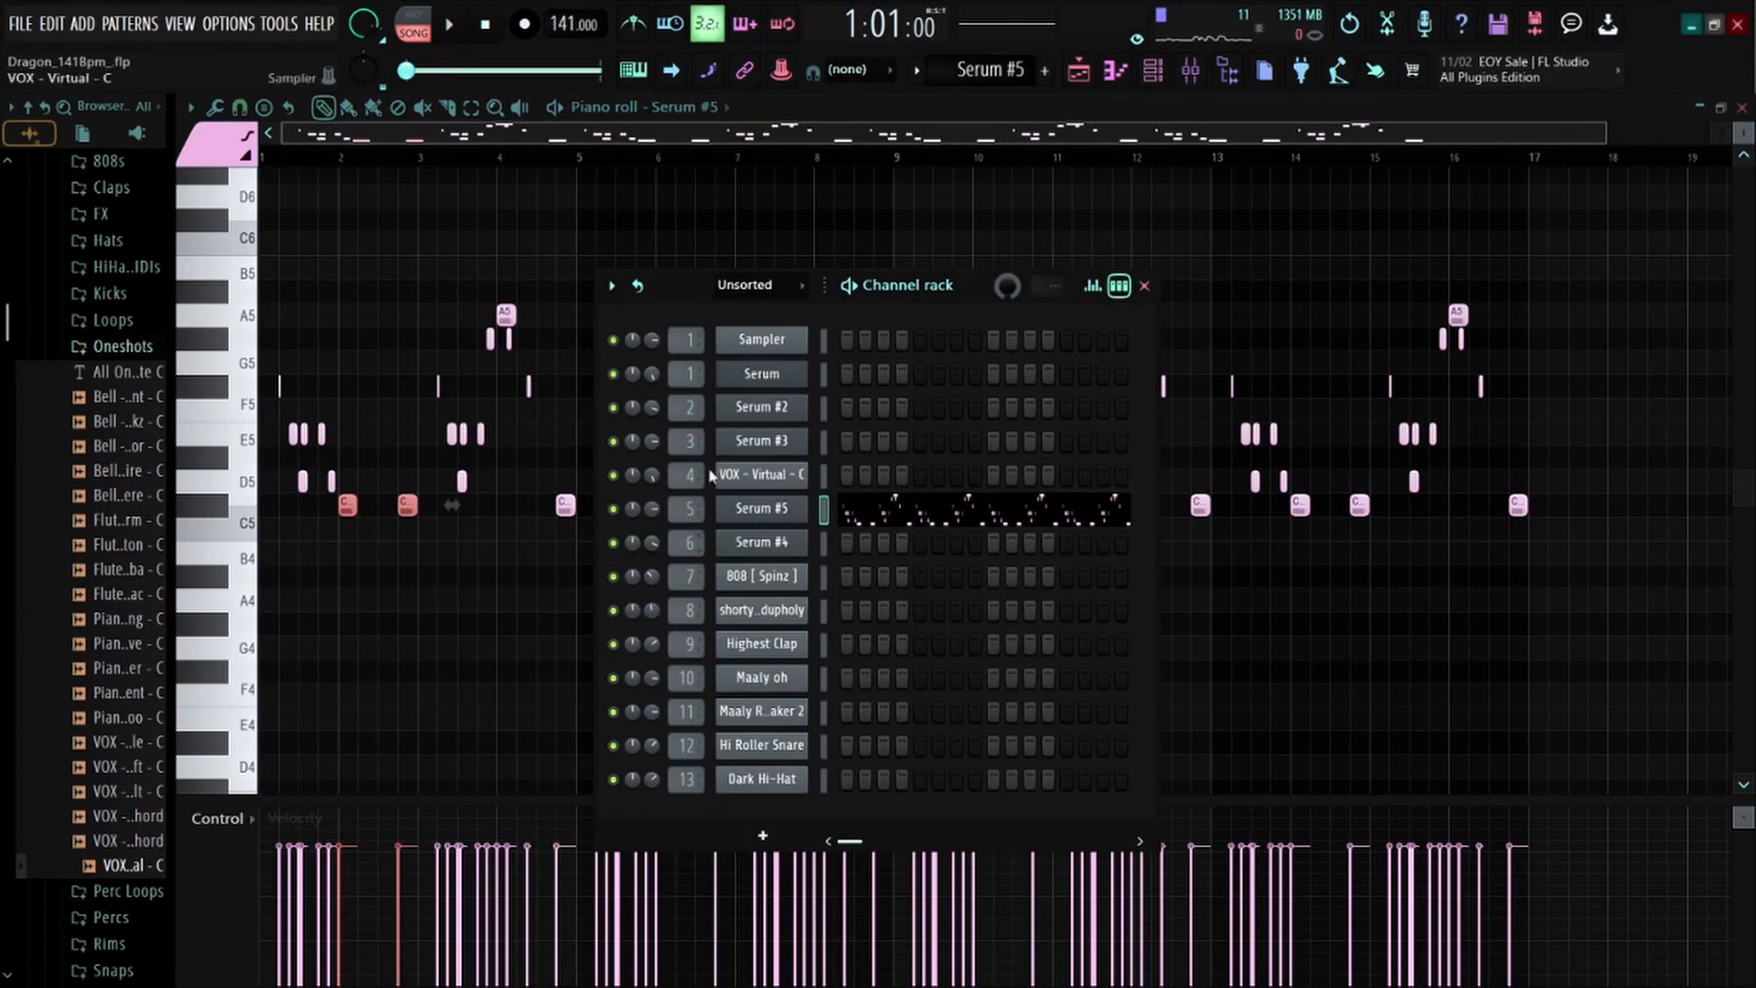
Play the Serum #5 pattern on its own from the start into bar 8, stop it, and open the channel rack
scroll(302, 161, "up", 5)
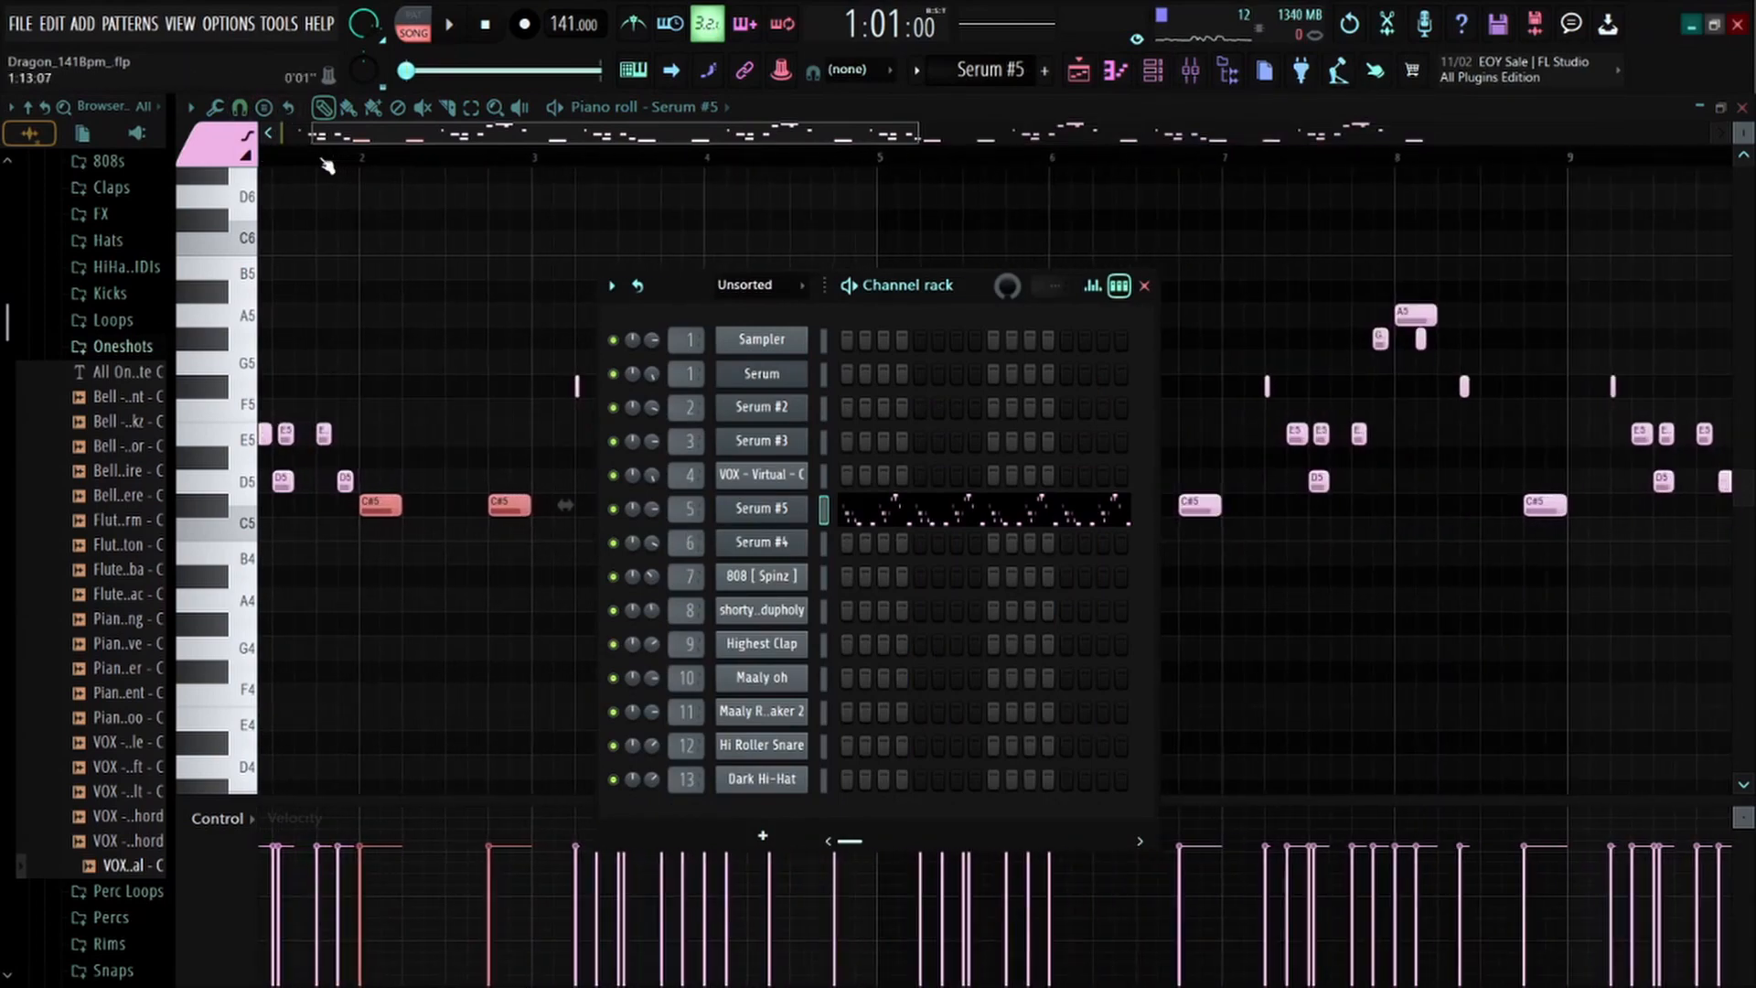
key("F6")
scroll(375, 198, "down", 3)
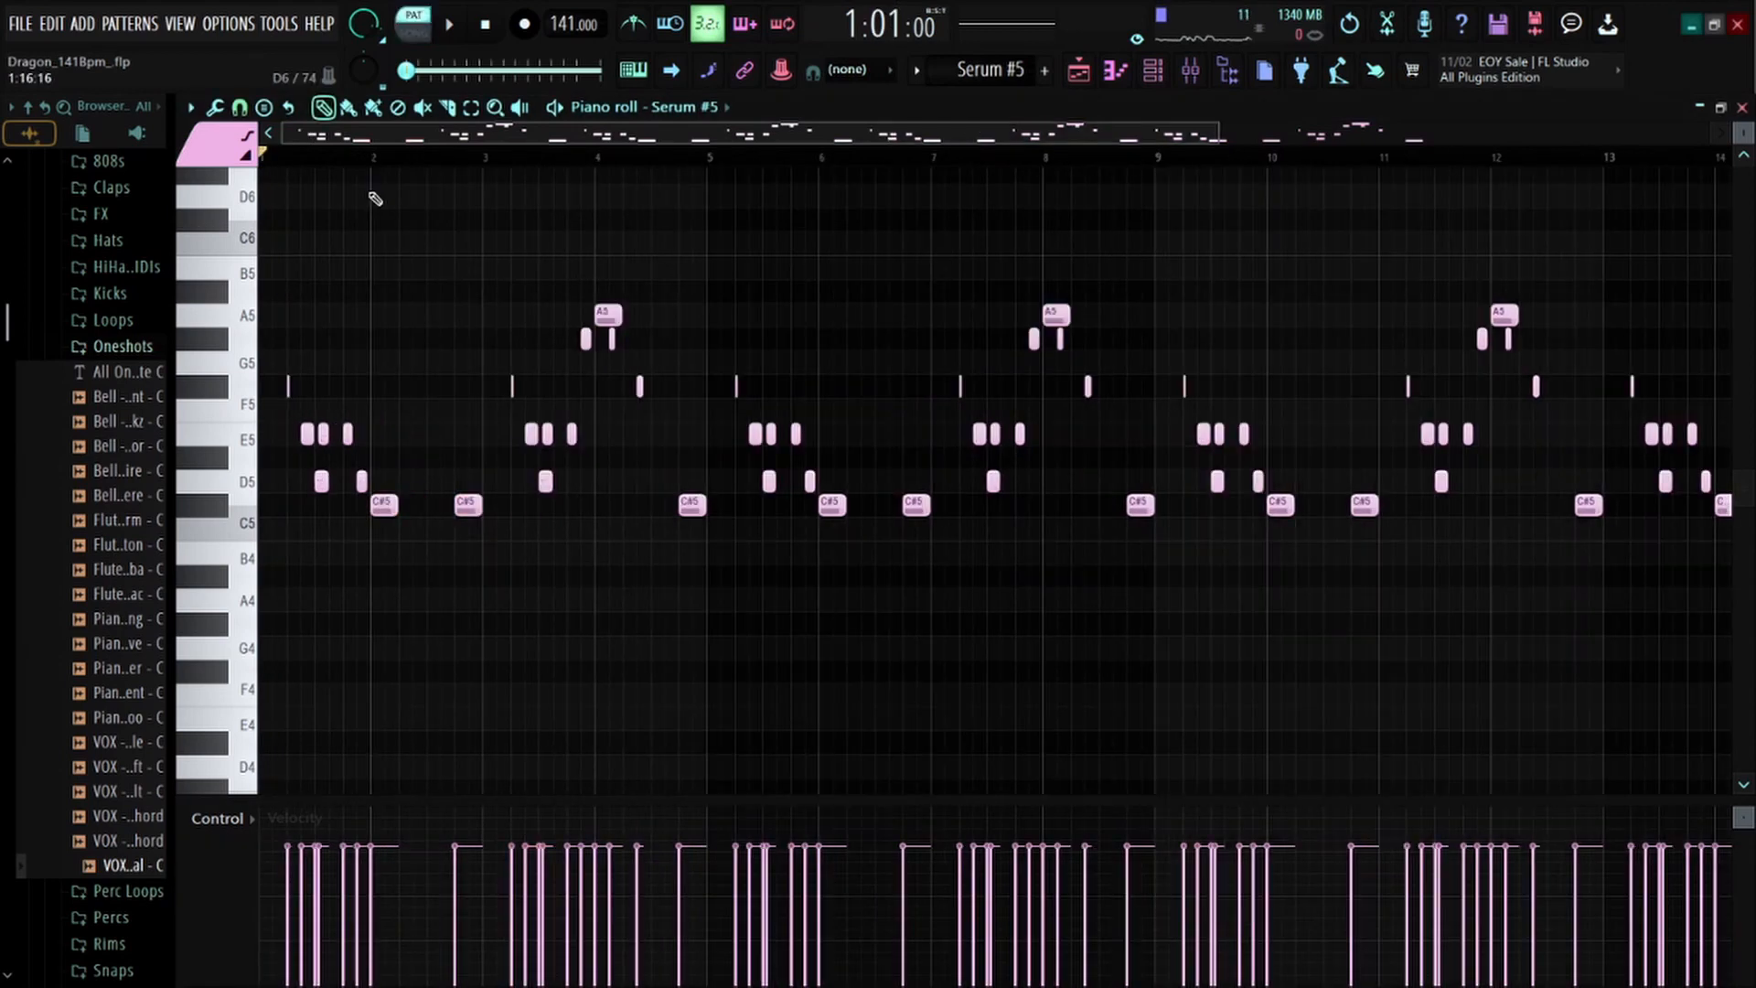
key("space")
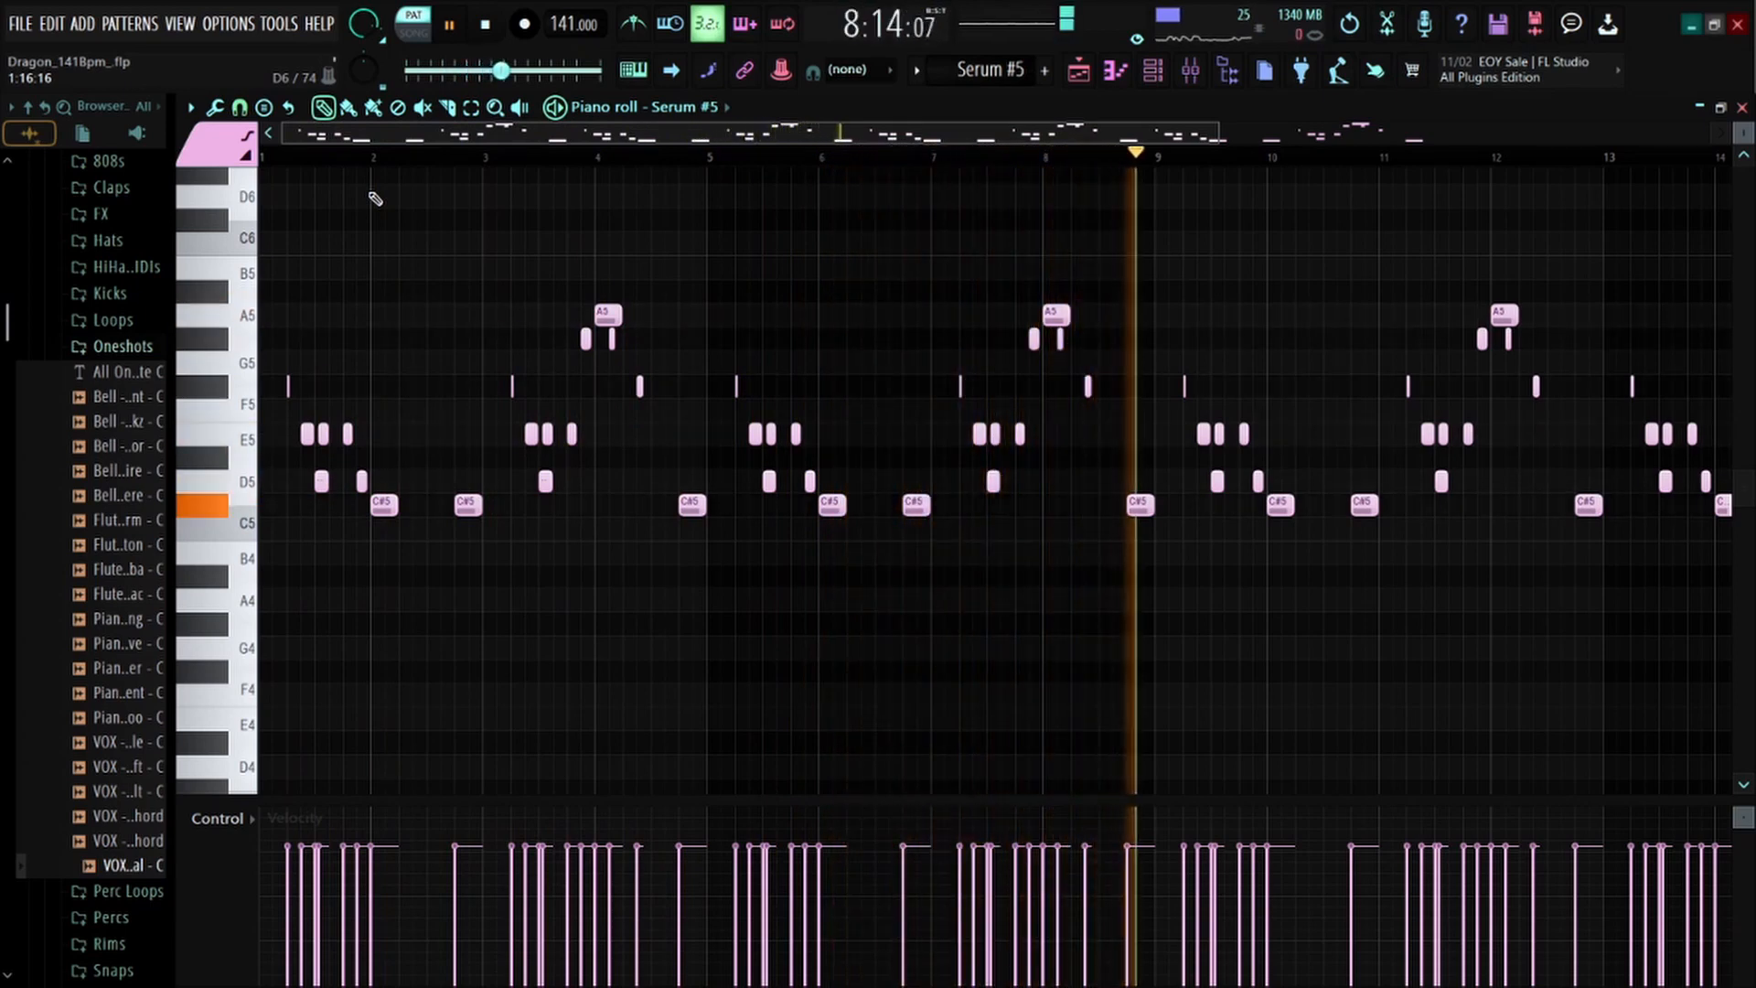
key("space")
scroll(400, 135, "down", 3)
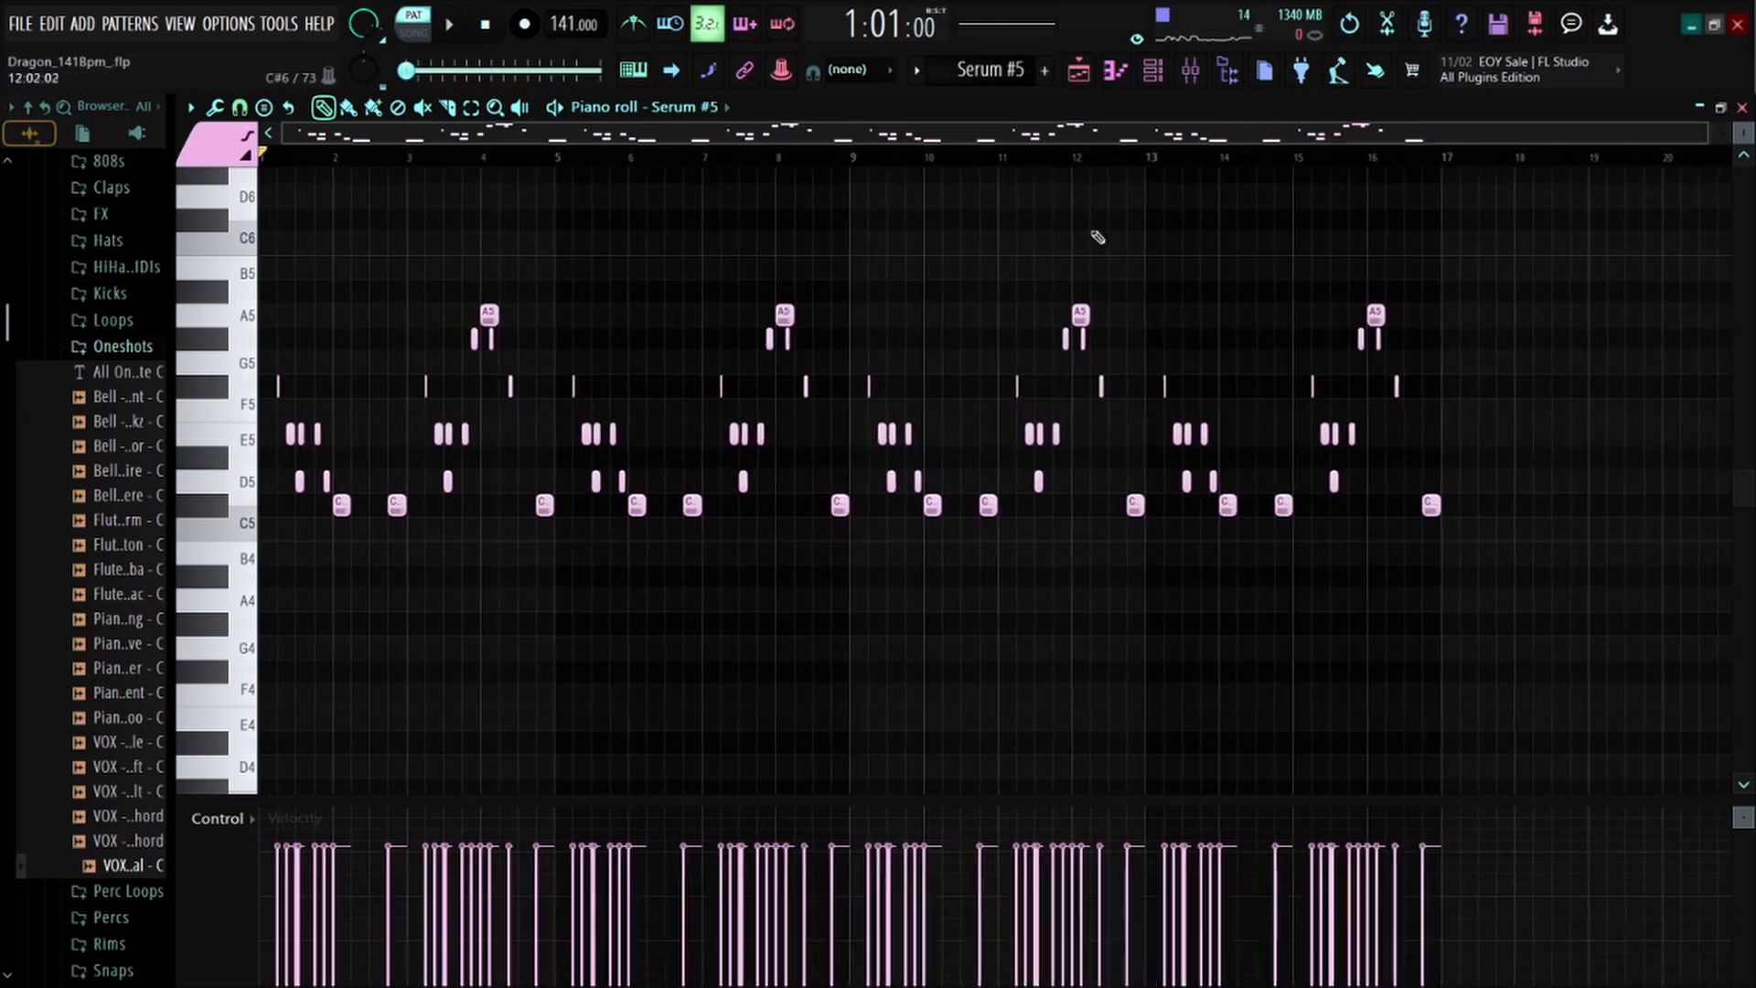
left_click(1152, 71)
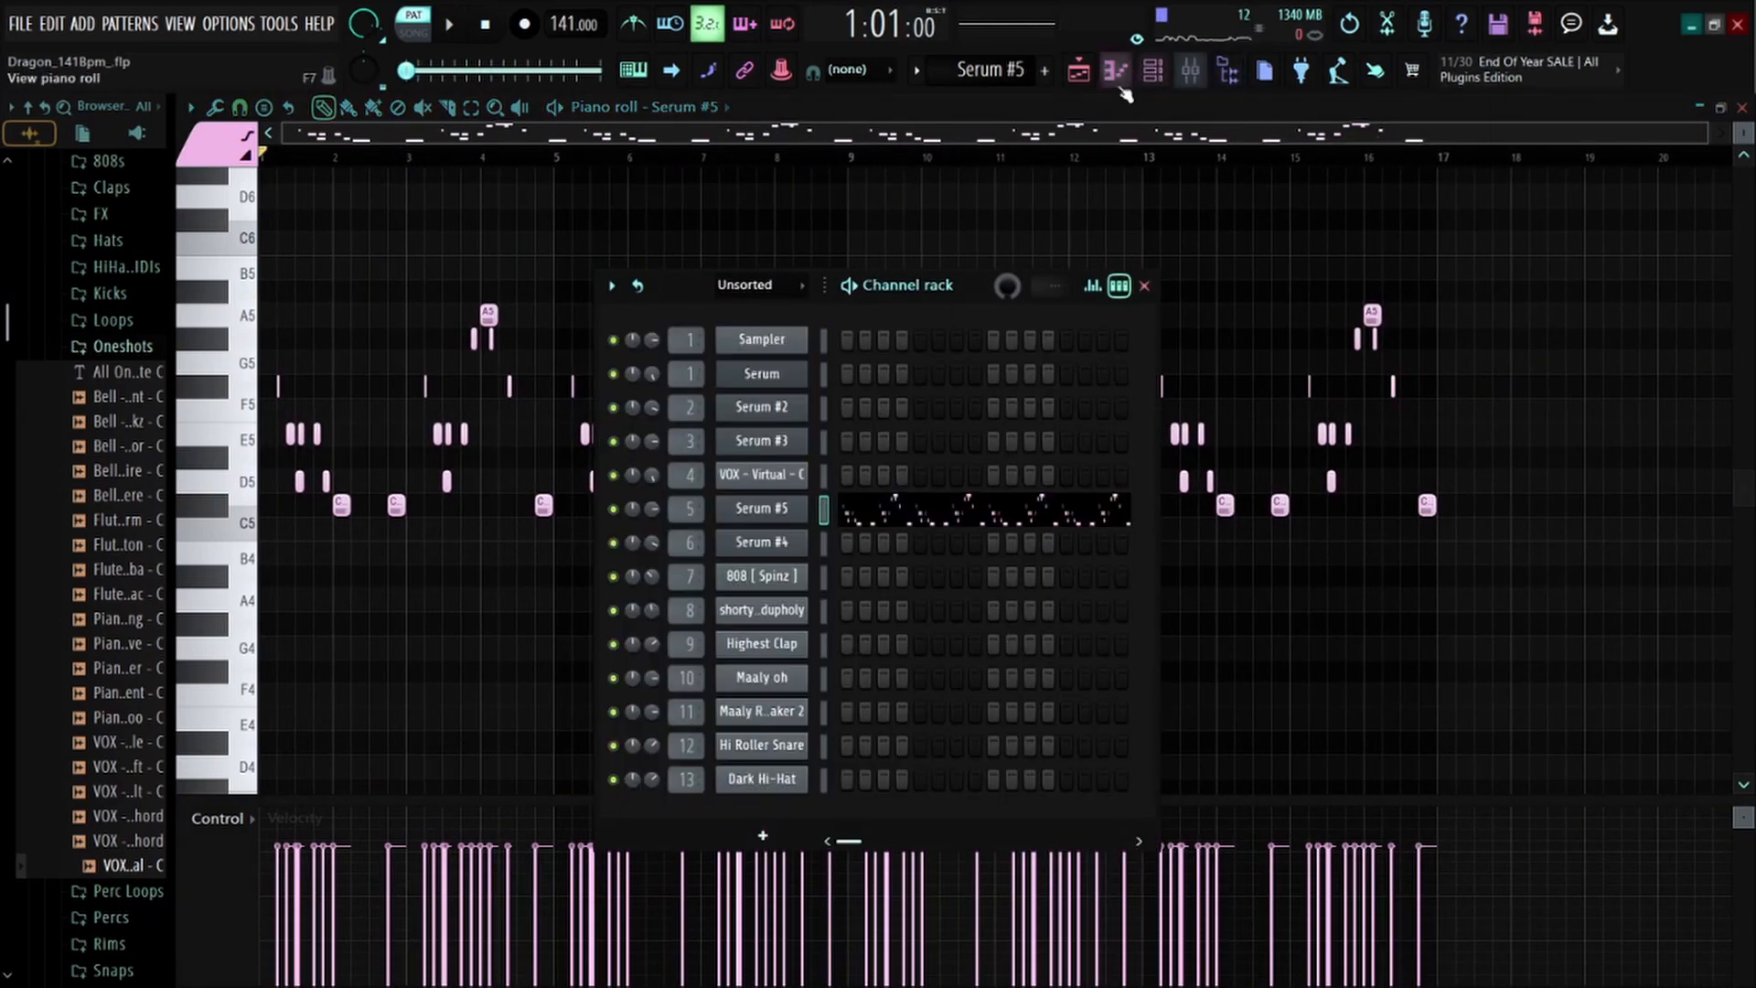
Open the Serum #4 pattern from the playlist in the piano roll, play it on its own from the start, and stop it
left_click(1078, 72)
scroll(498, 567, "up", 2)
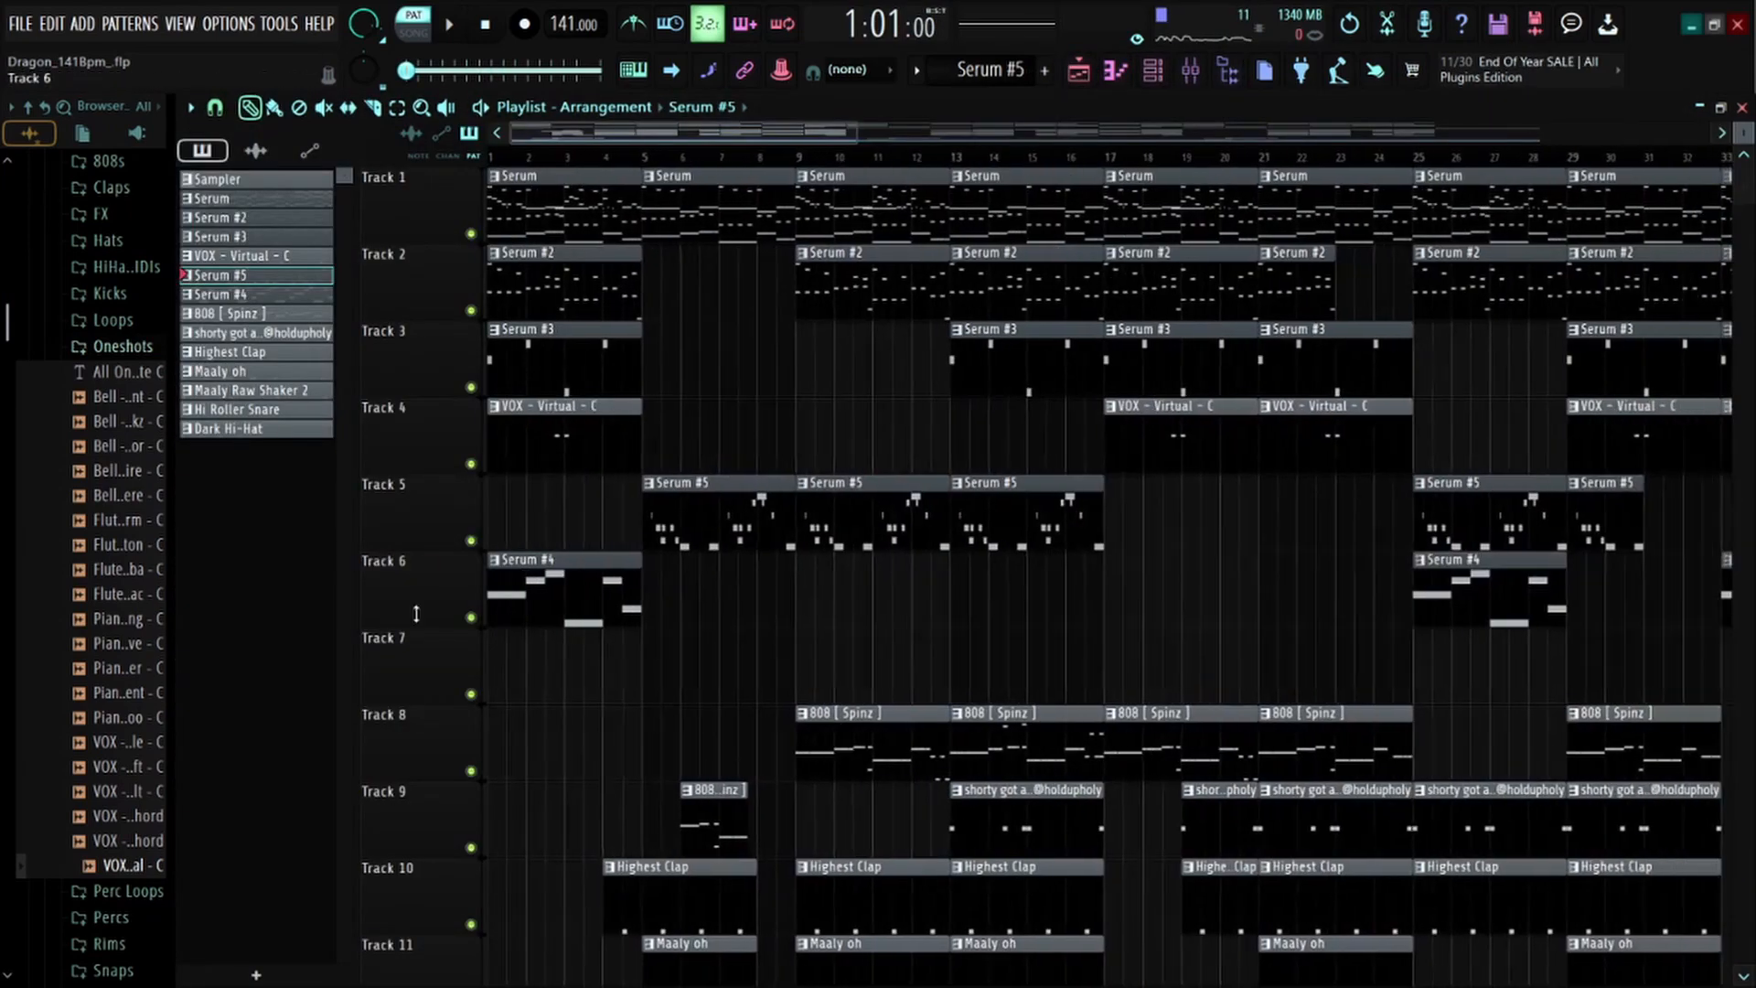
double_click(544, 591)
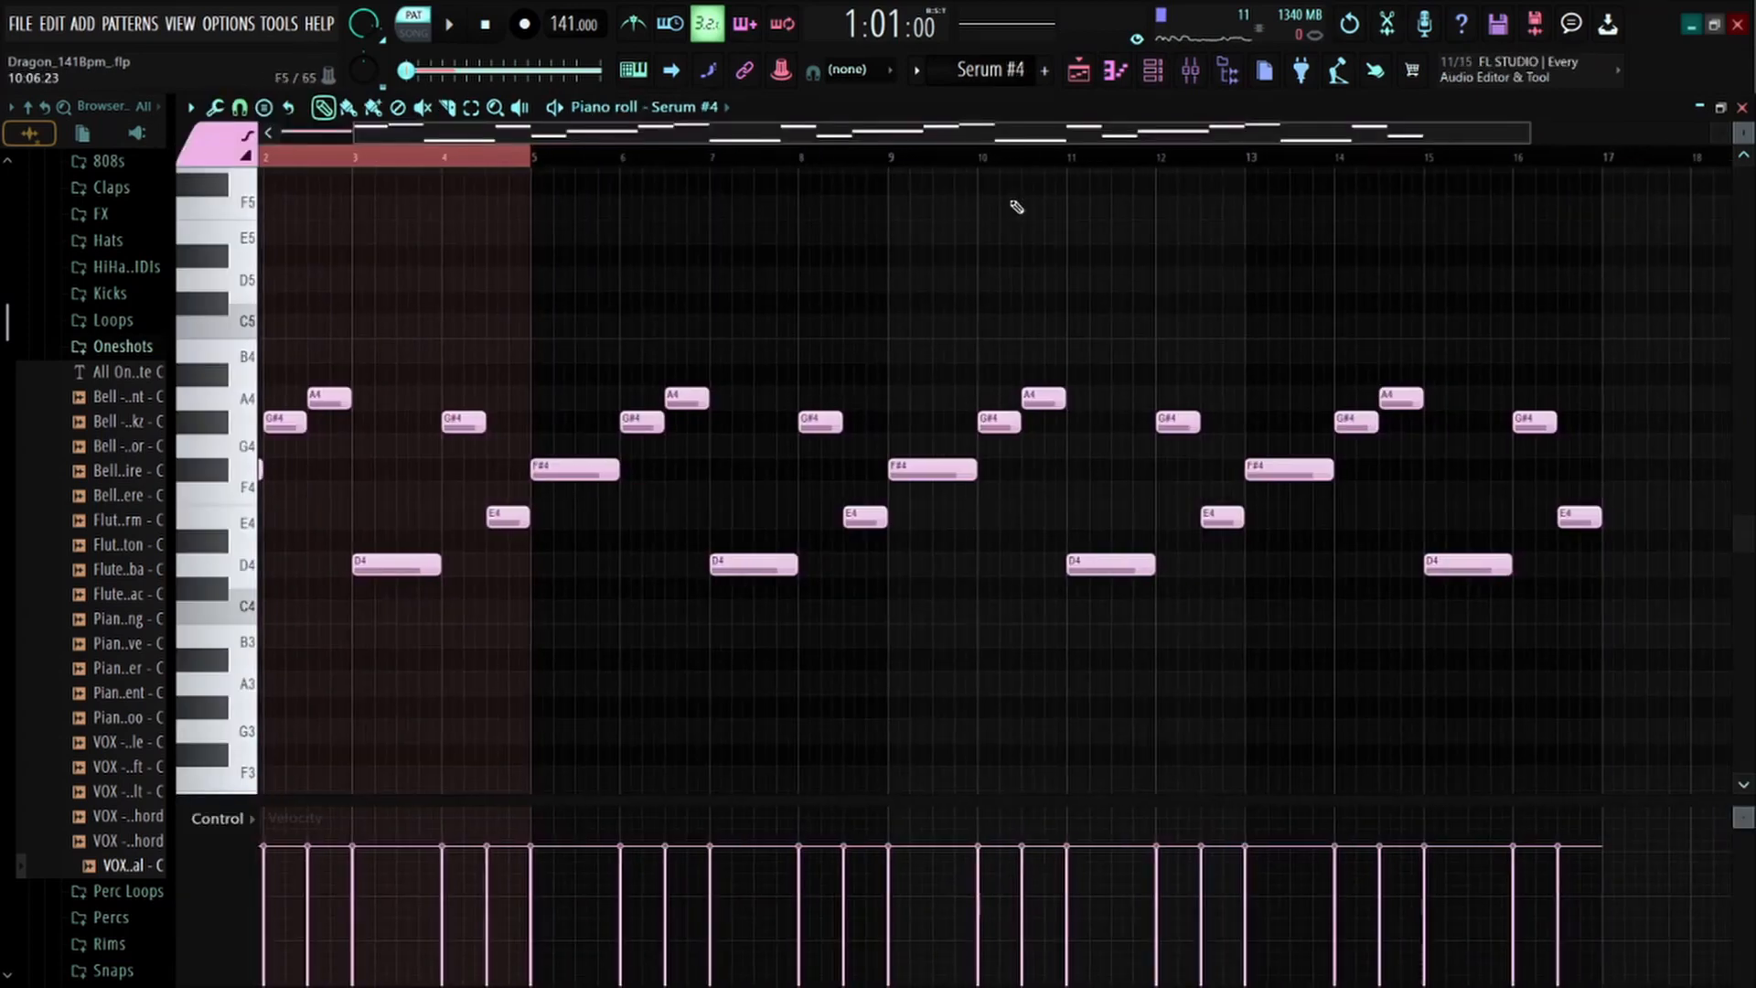
scroll(499, 157, "down", 1)
scroll(486, 138, "up", 3)
left_click_drag(485, 139, 351, 141)
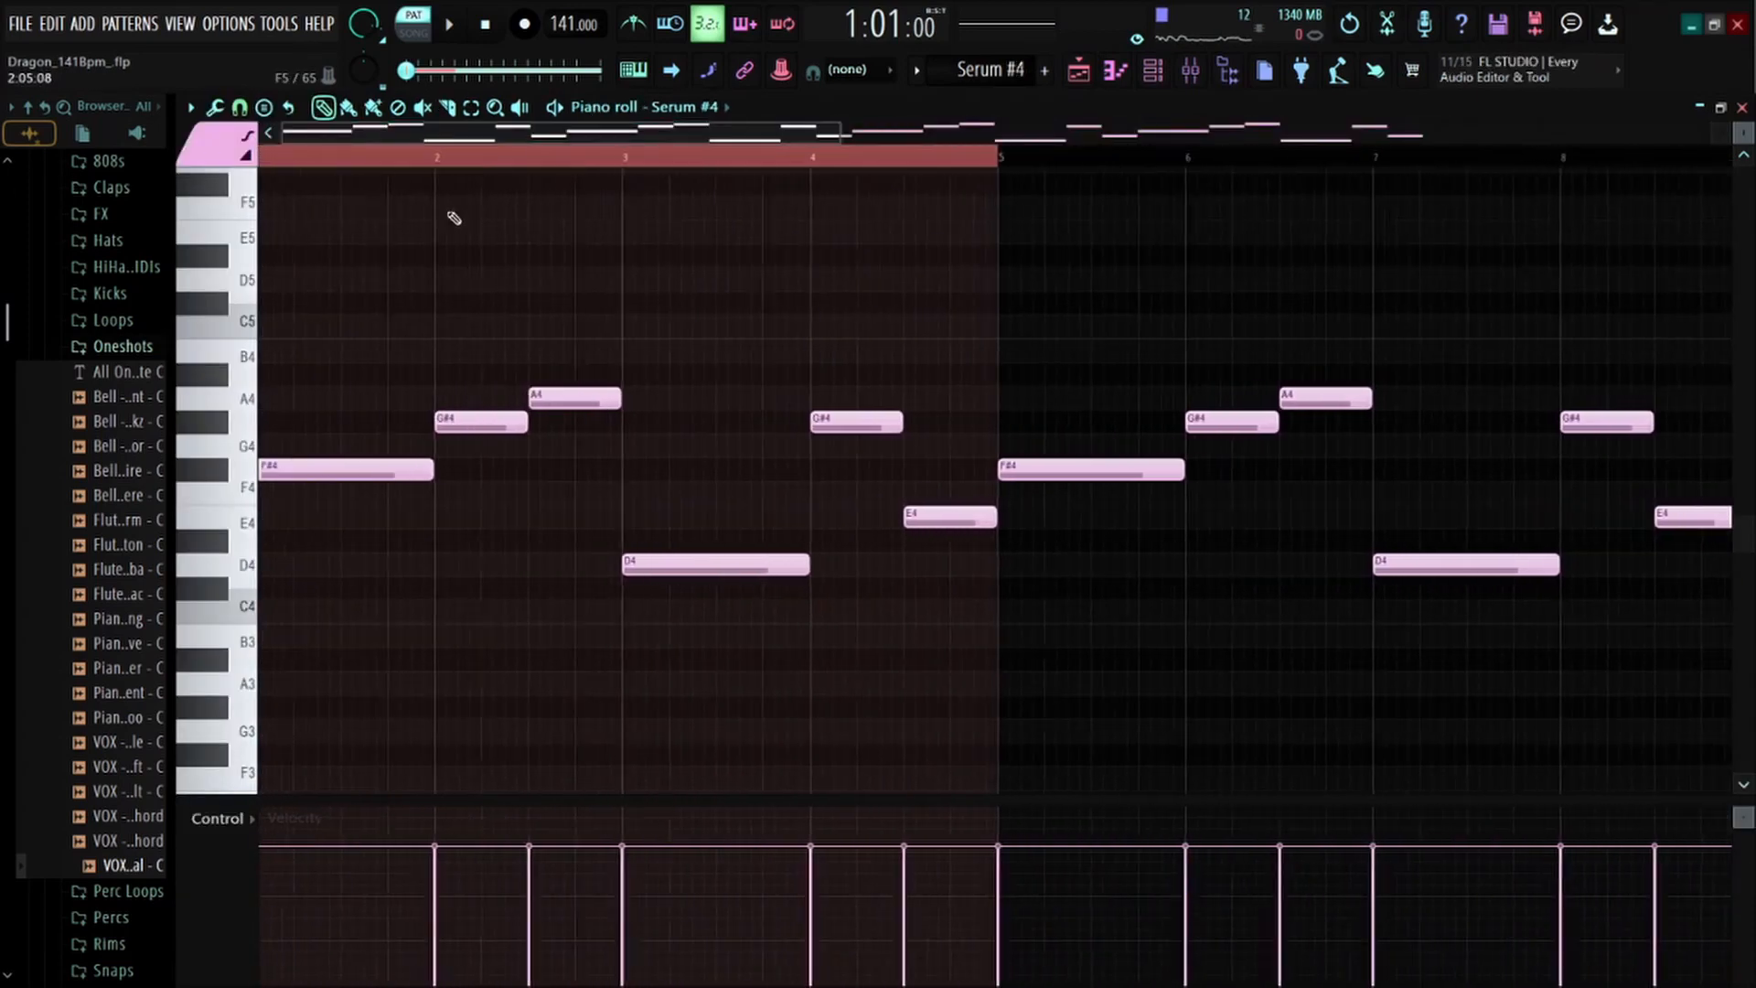
key("space")
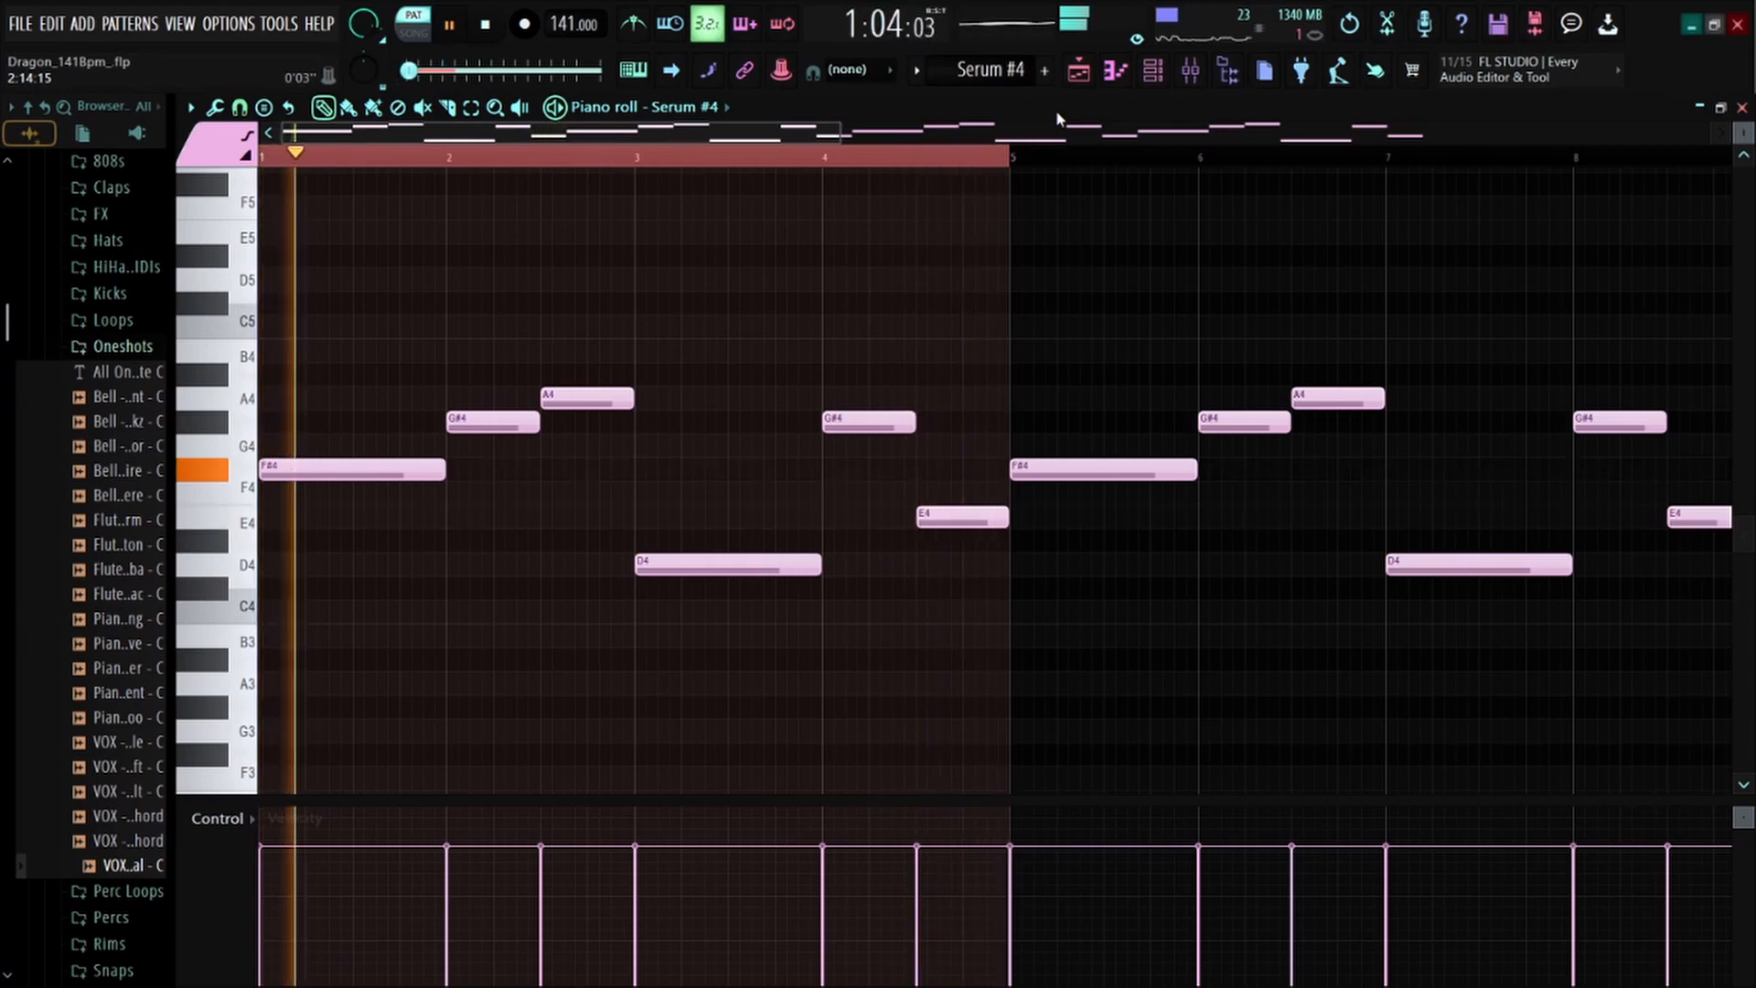
key("space")
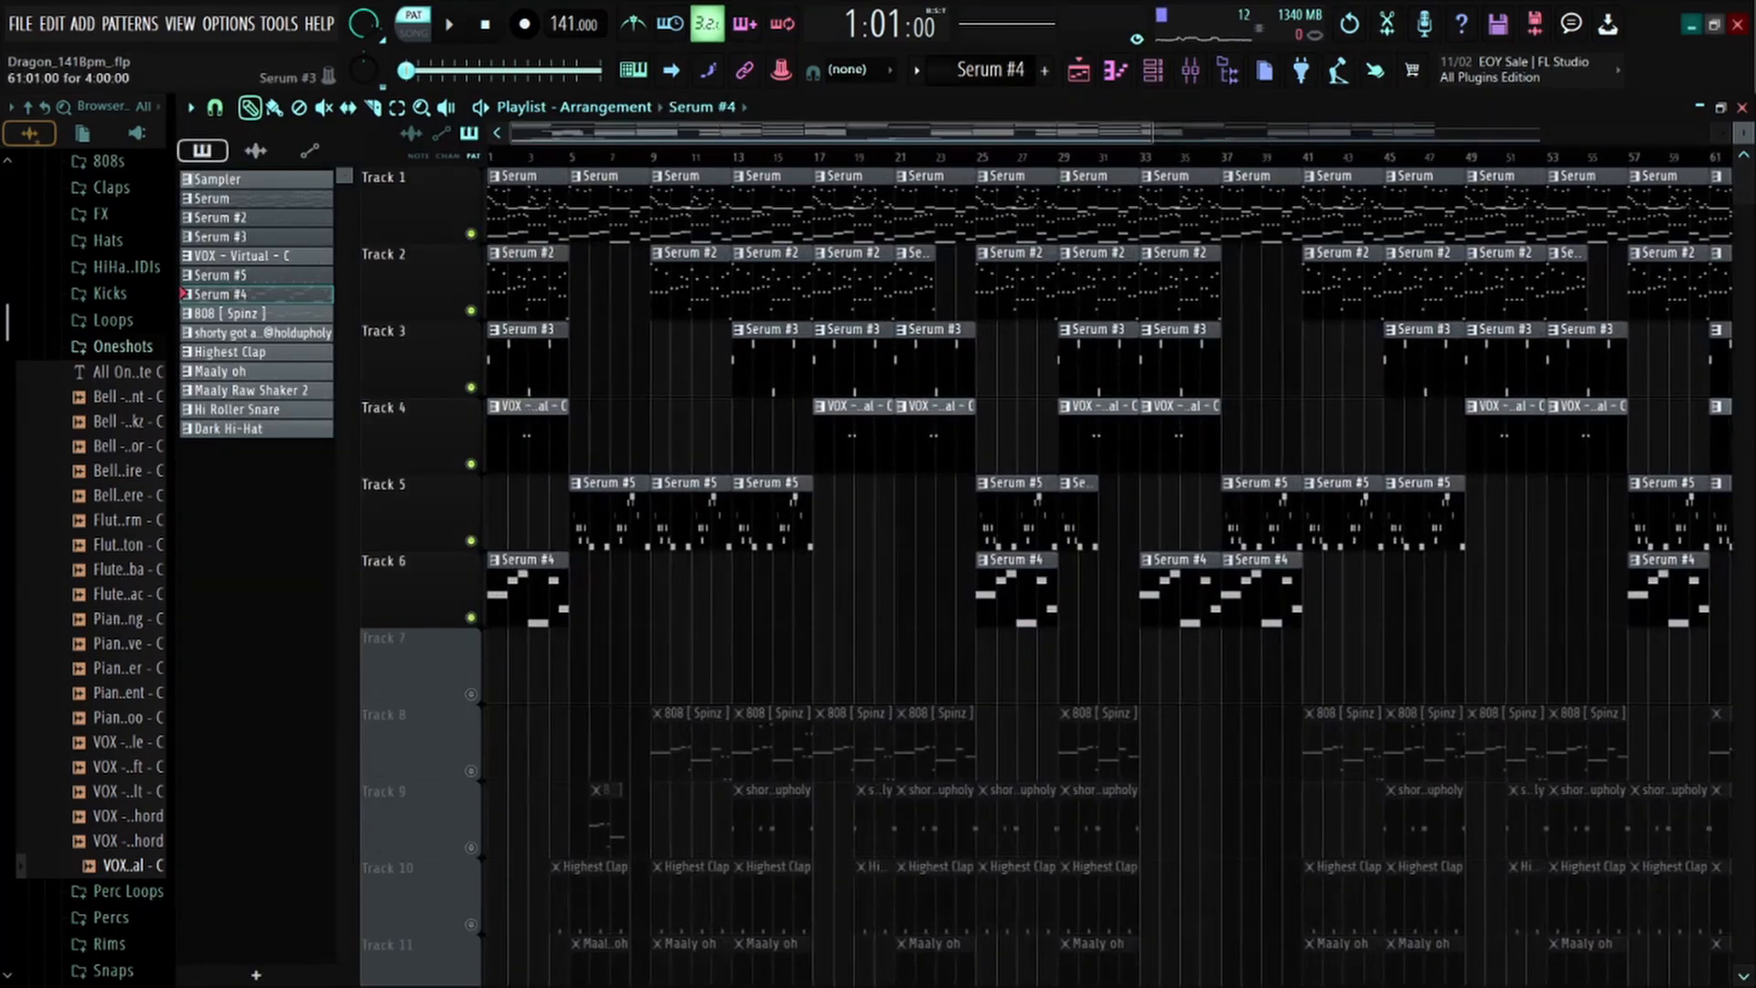
Look over the automation clips on Tracks 19–21 of the playlist and highlight the Love Philter mix level clip
scroll(745, 704, "down", 6)
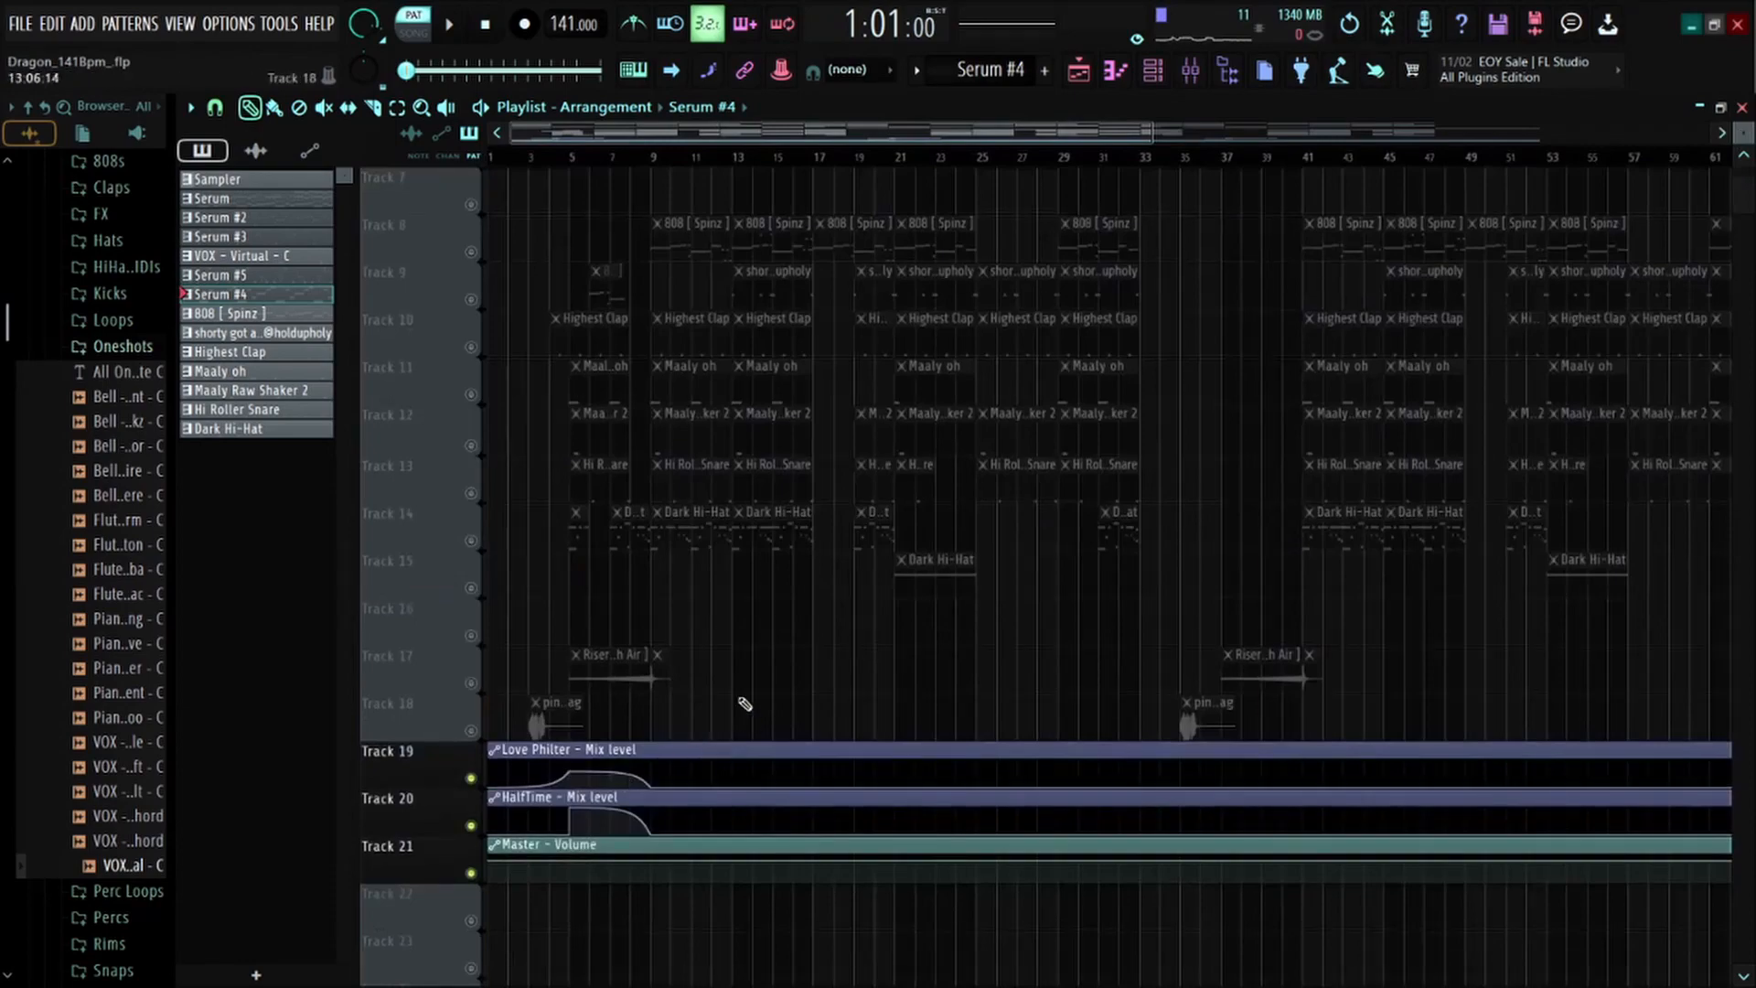
left_click_drag(745, 704, 721, 761)
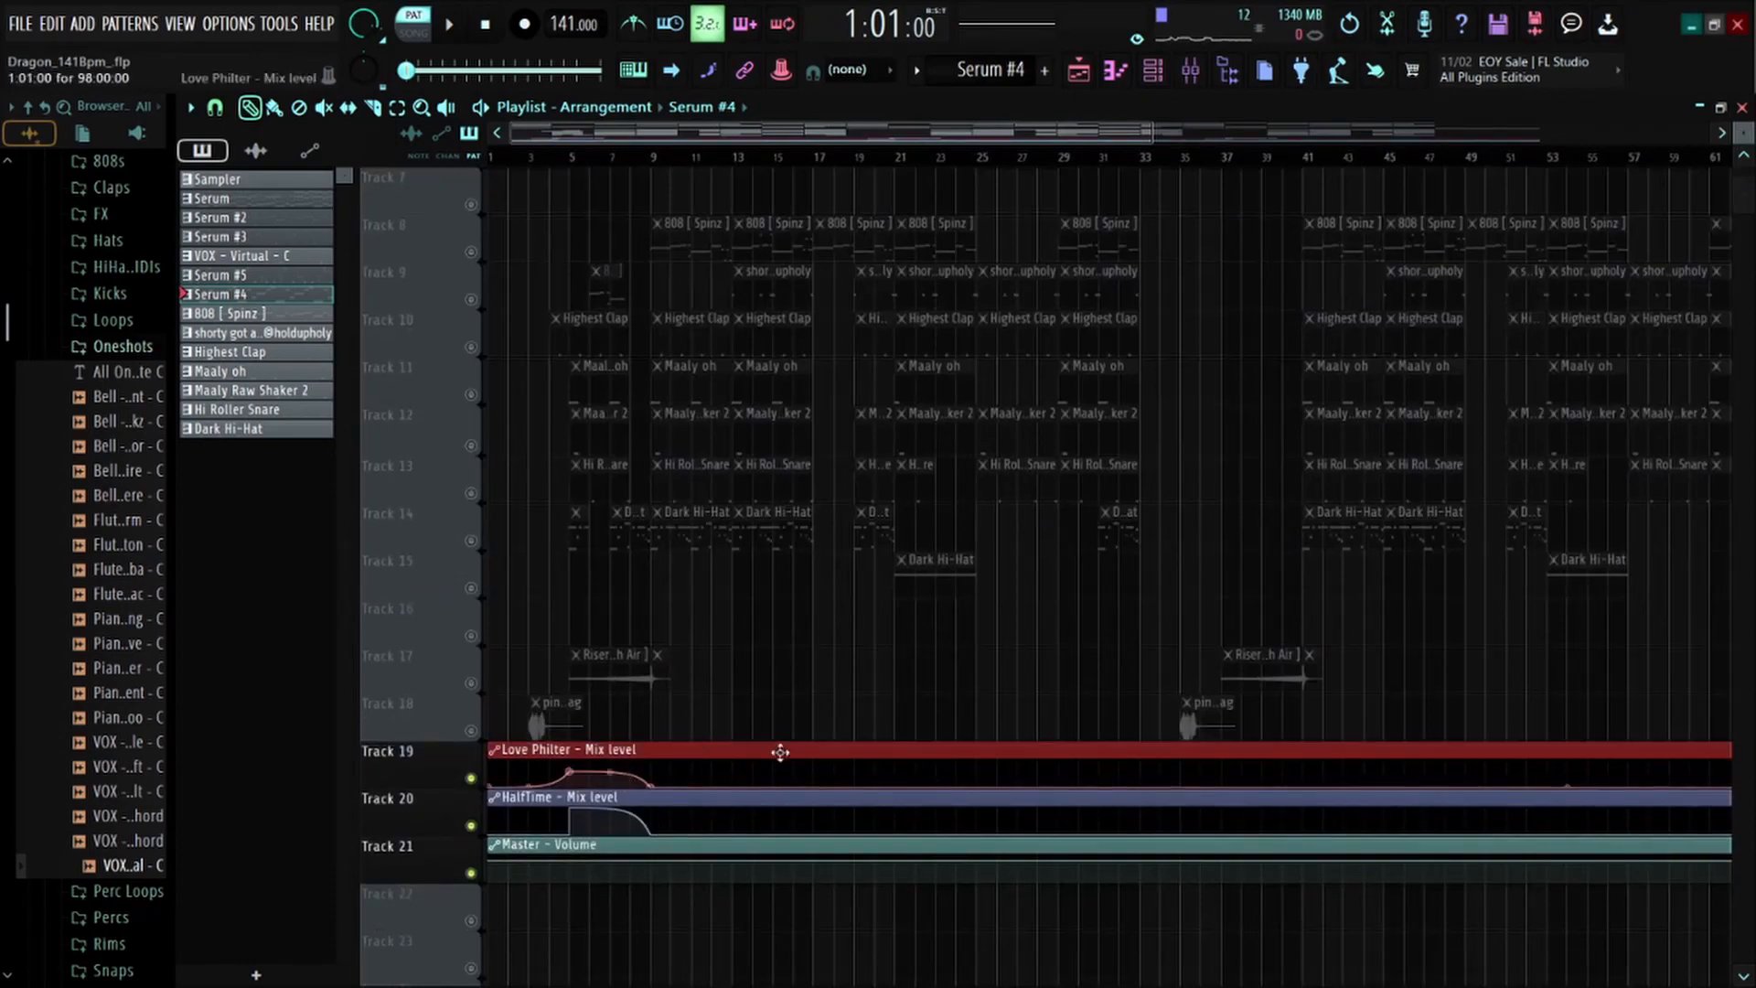
scroll(781, 752, "up", 6)
scroll(615, 163, "down", 2)
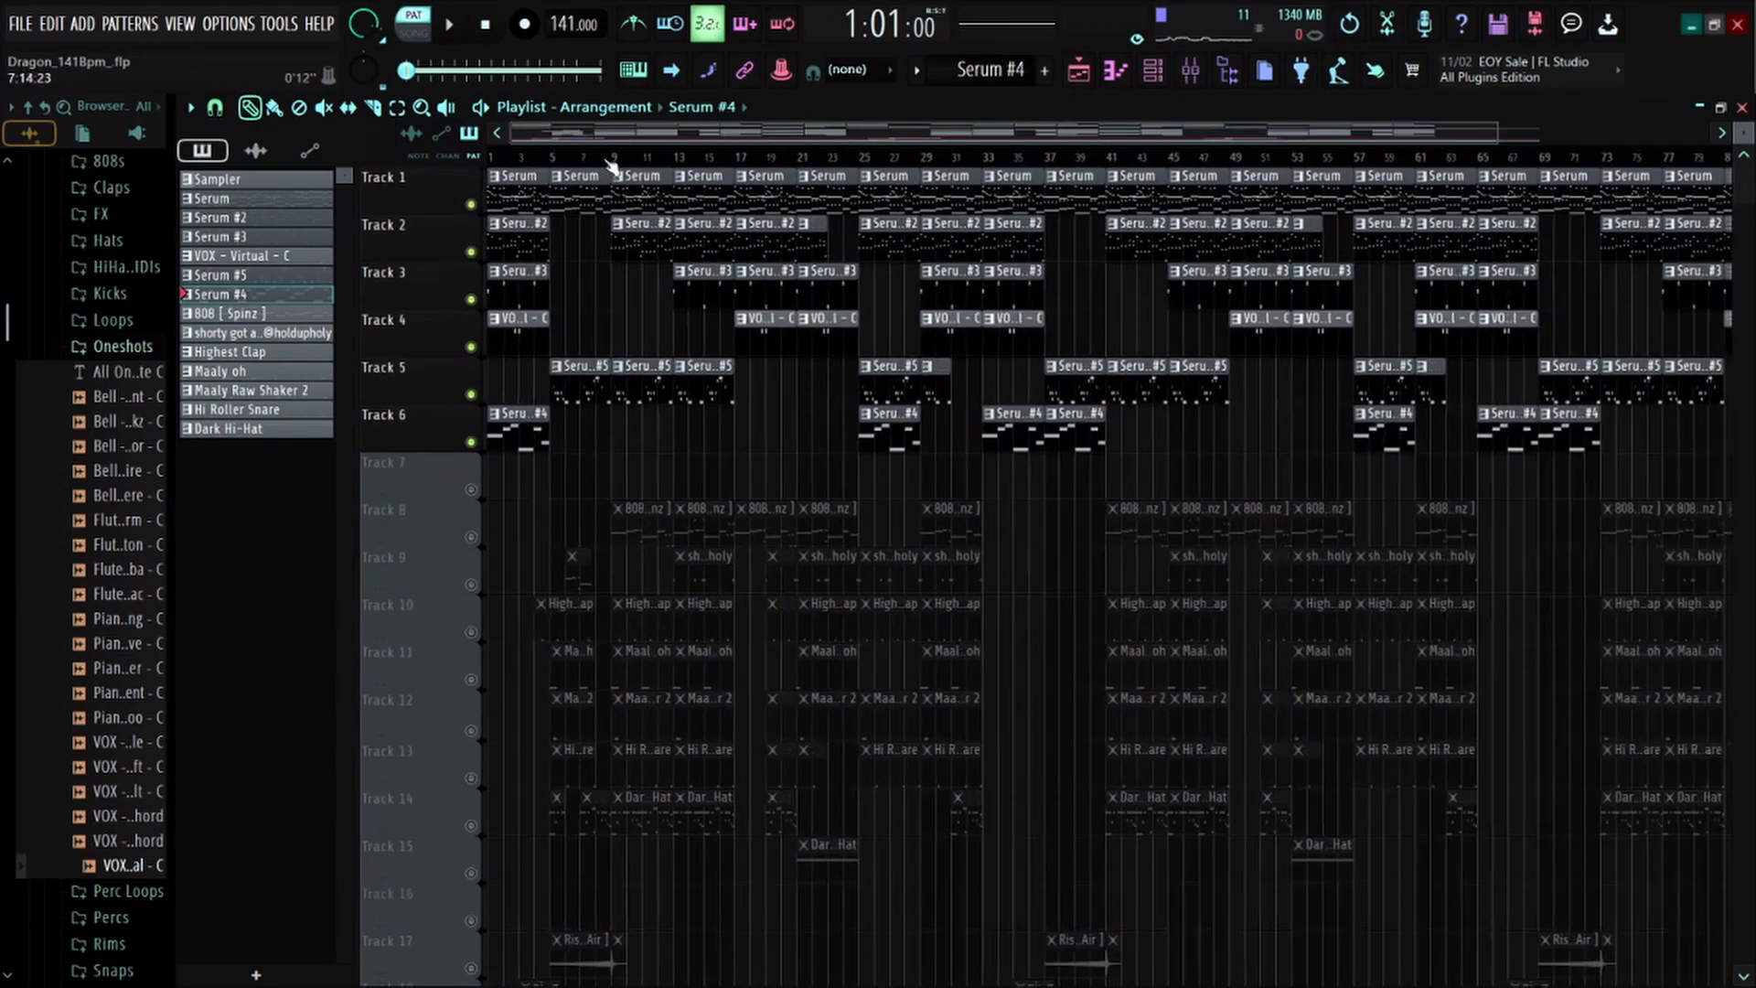
Play the melody tracks 1–6 together in song mode from the start through bar 15 and stop playback
scroll(637, 159, "up", 3)
scroll(492, 167, "up", 2)
left_click_drag(602, 160, 1, 184)
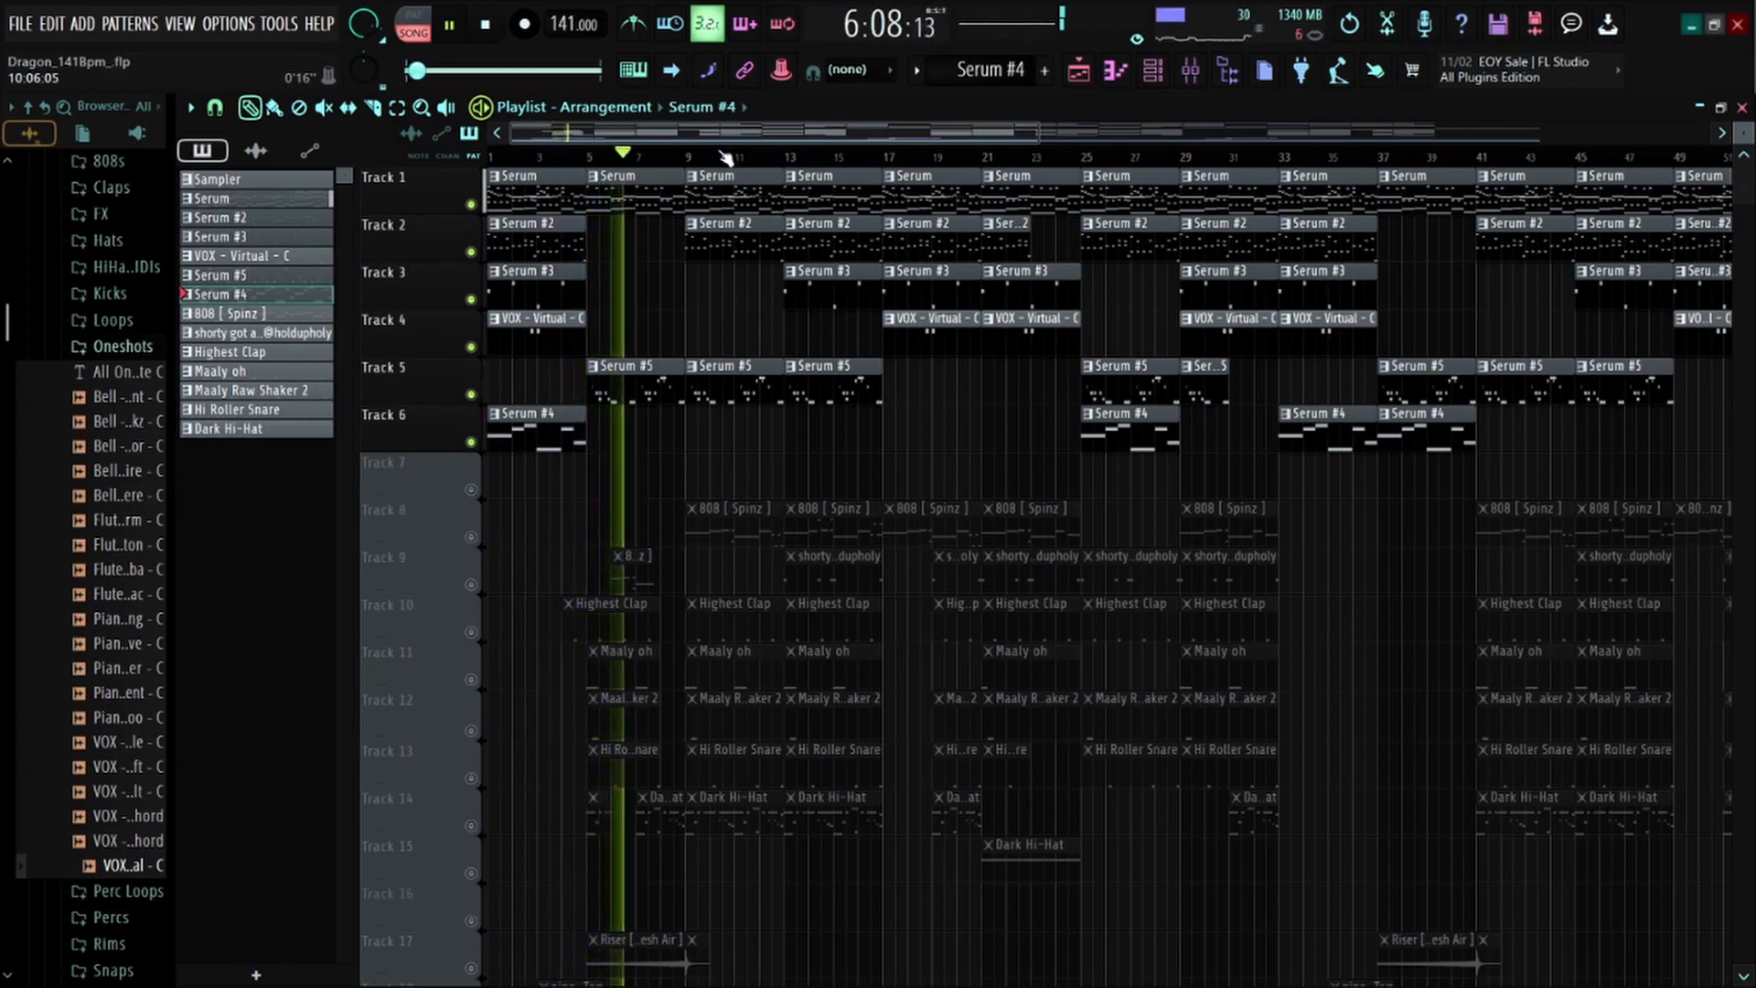
scroll(725, 158, "down", 3)
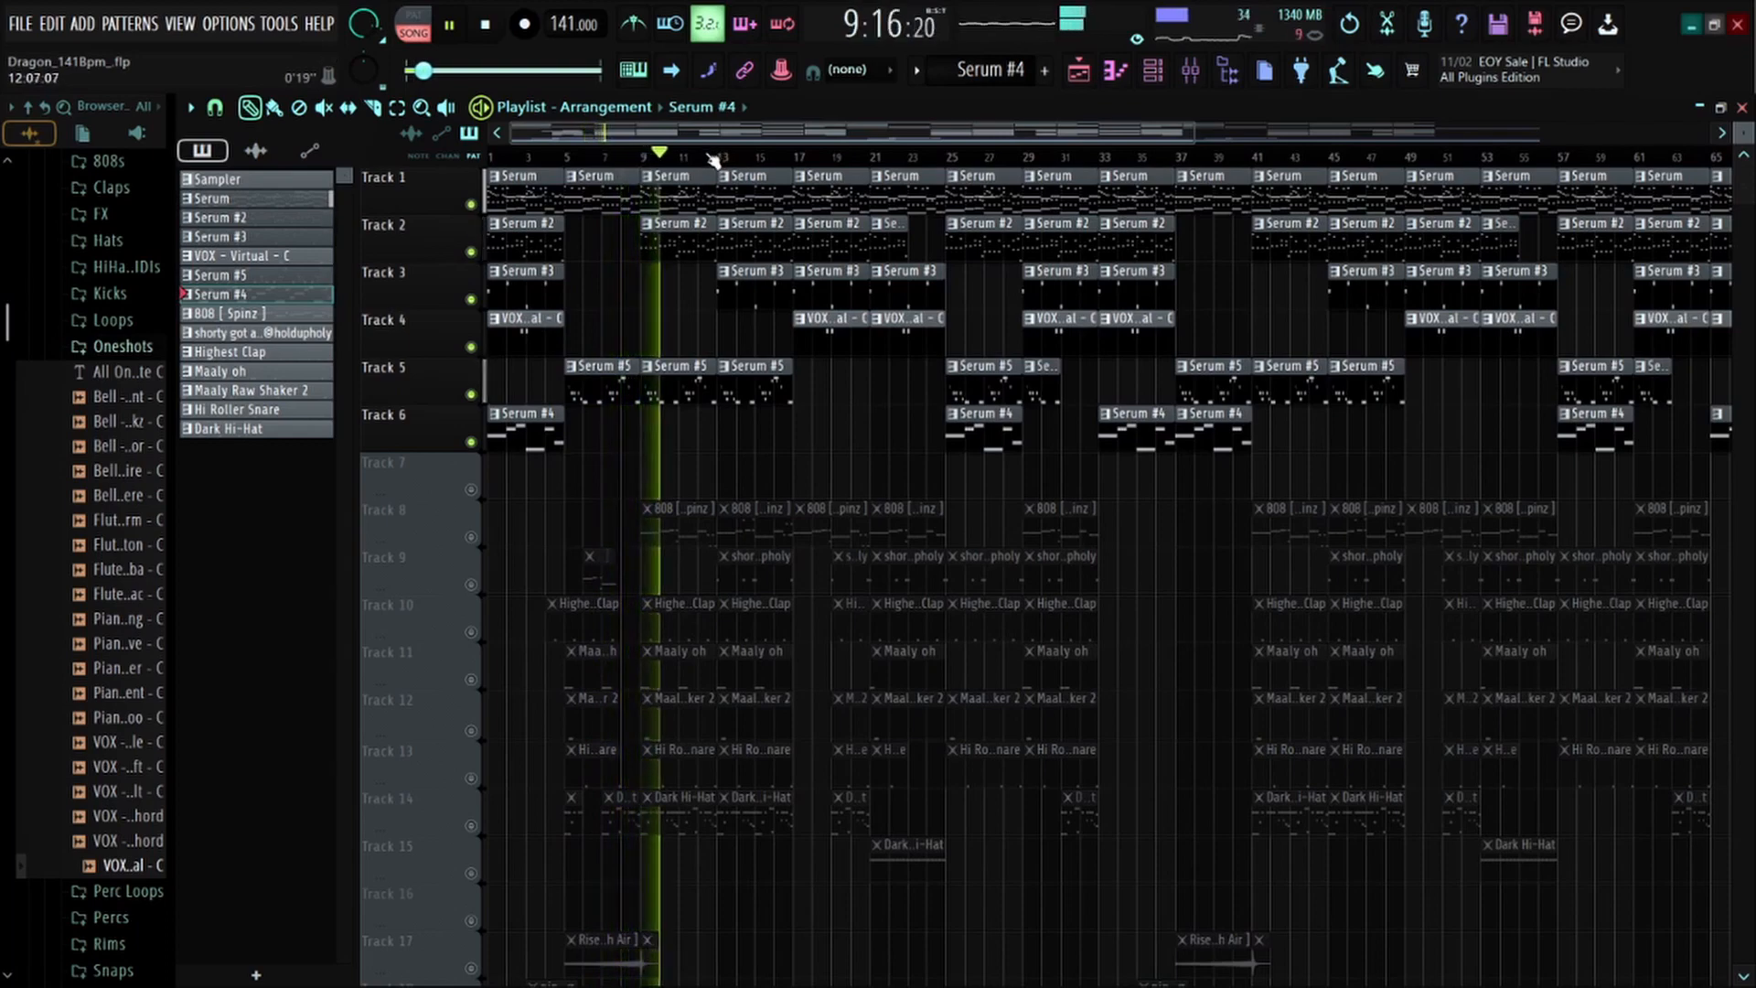
scroll(731, 165, "up", 2)
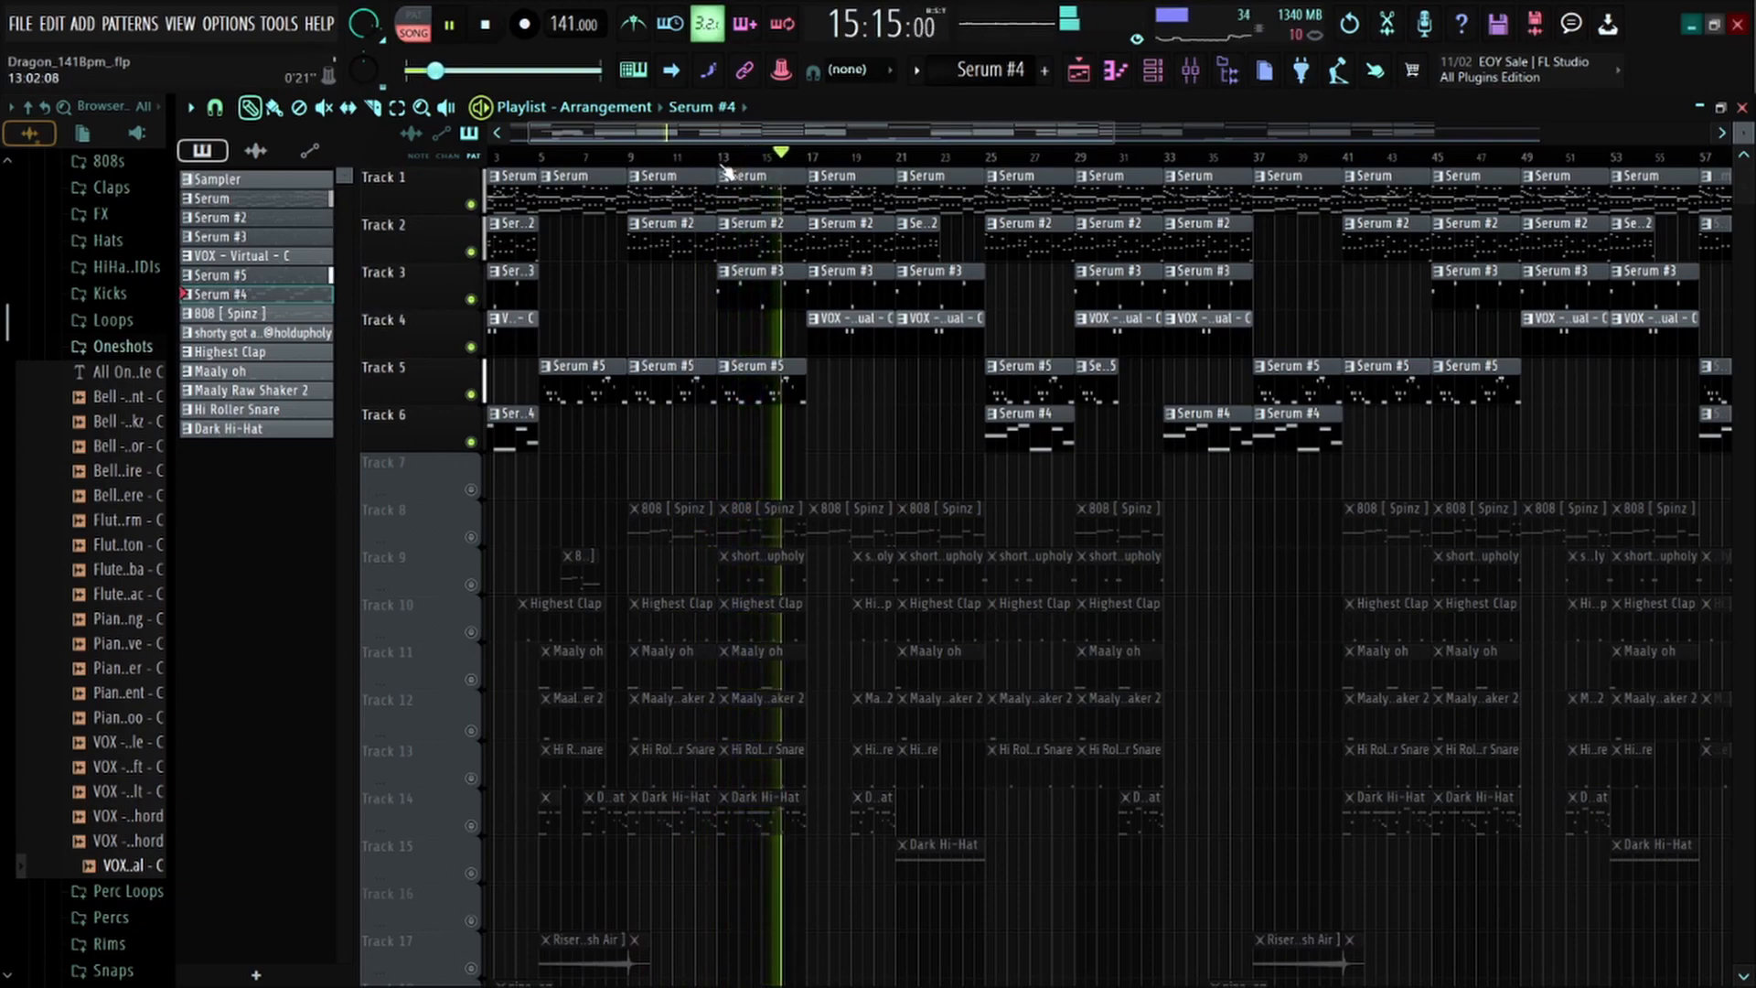
scroll(730, 172, "down", 5)
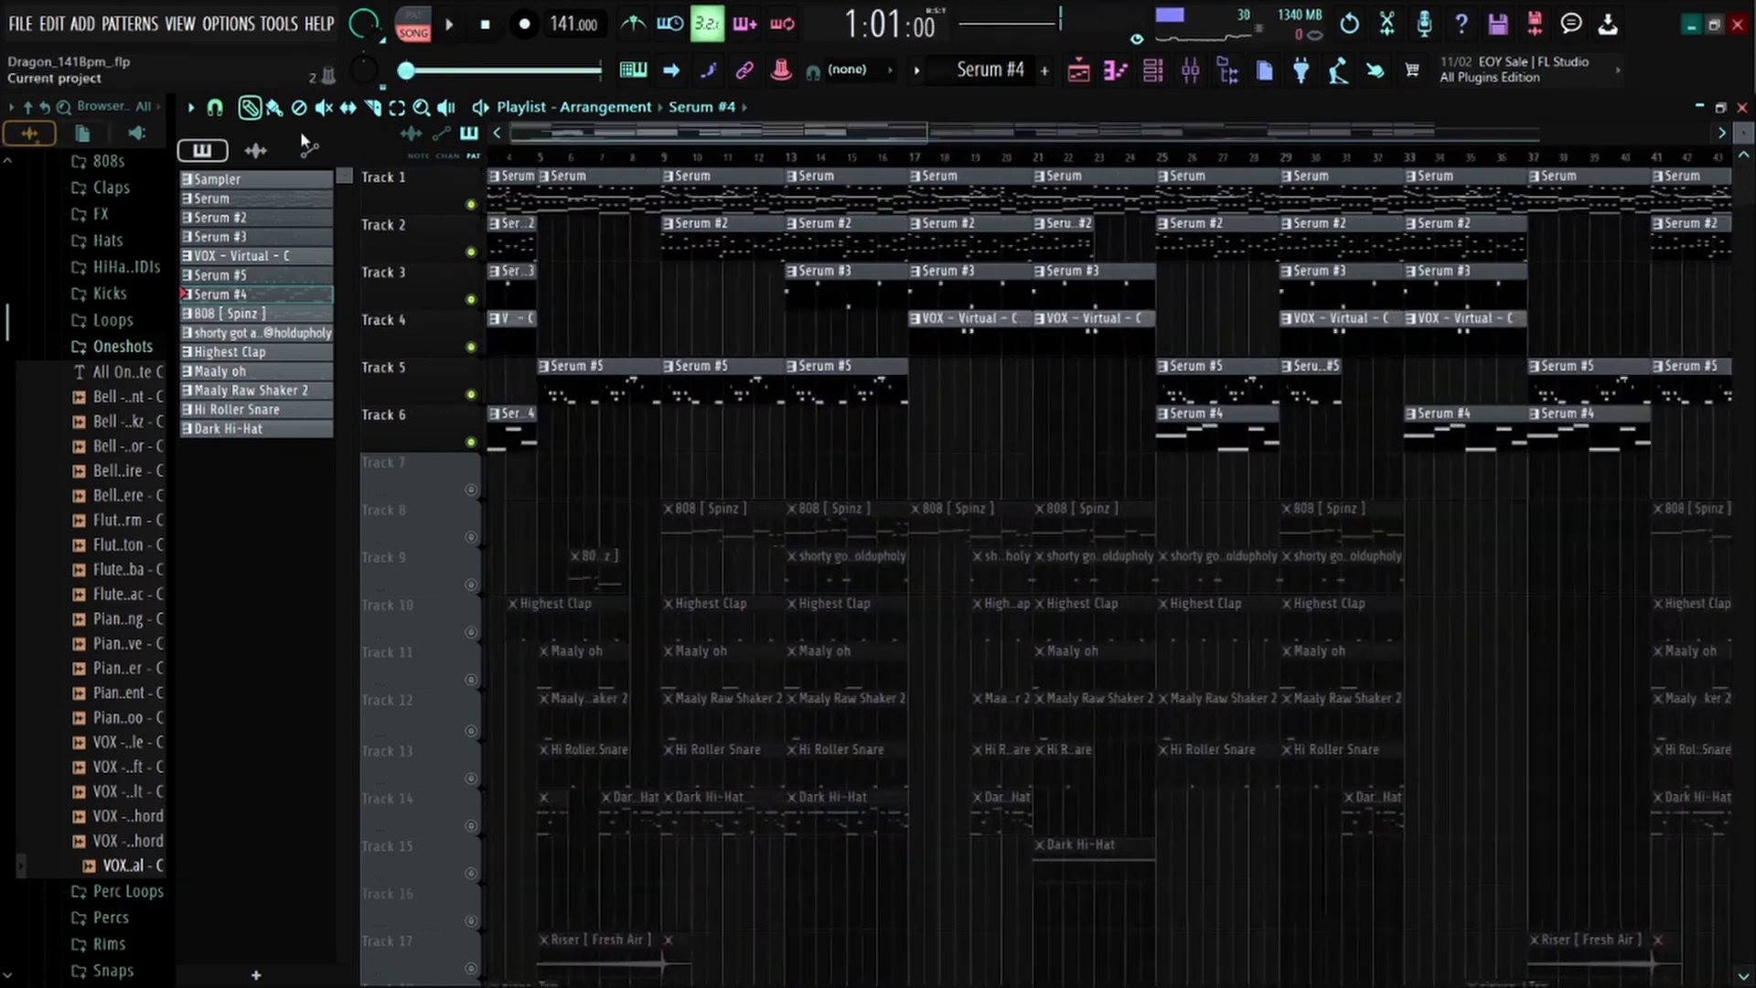
End the melody solo so that every playlist track, including the 808 and drum tracks, is active again
scroll(484, 267, "down", 4)
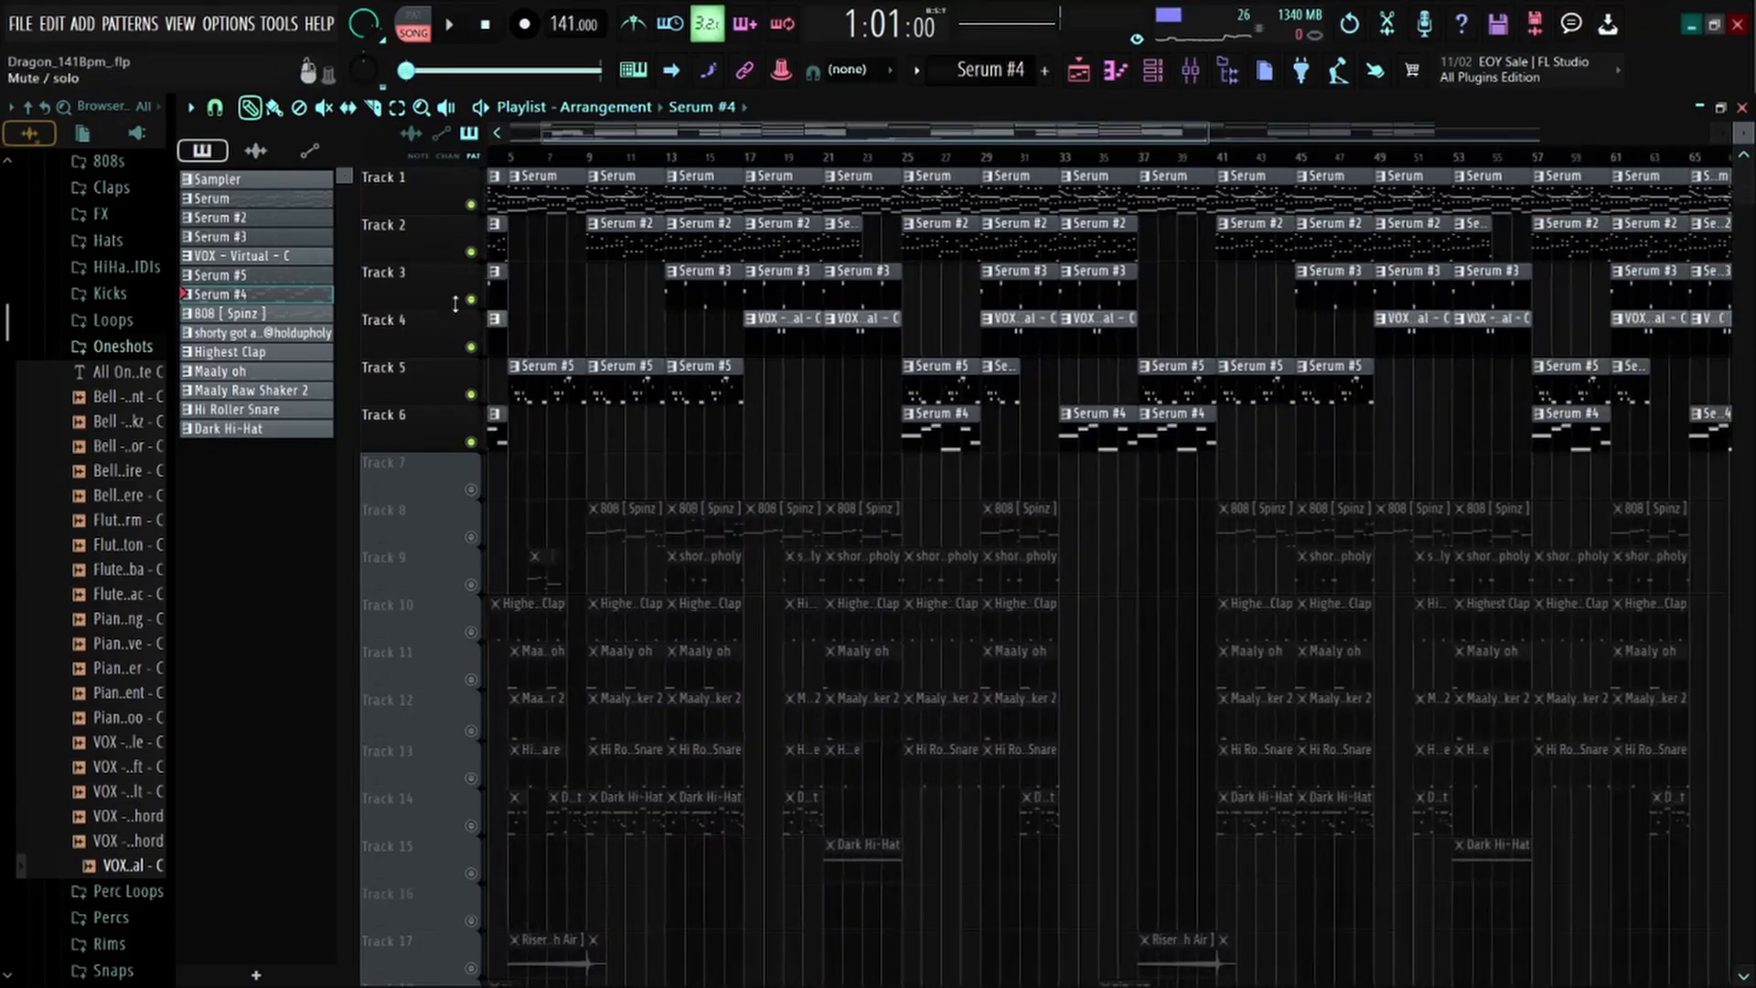
left_click(474, 254, "ctrl")
scroll(847, 224, "down", 1)
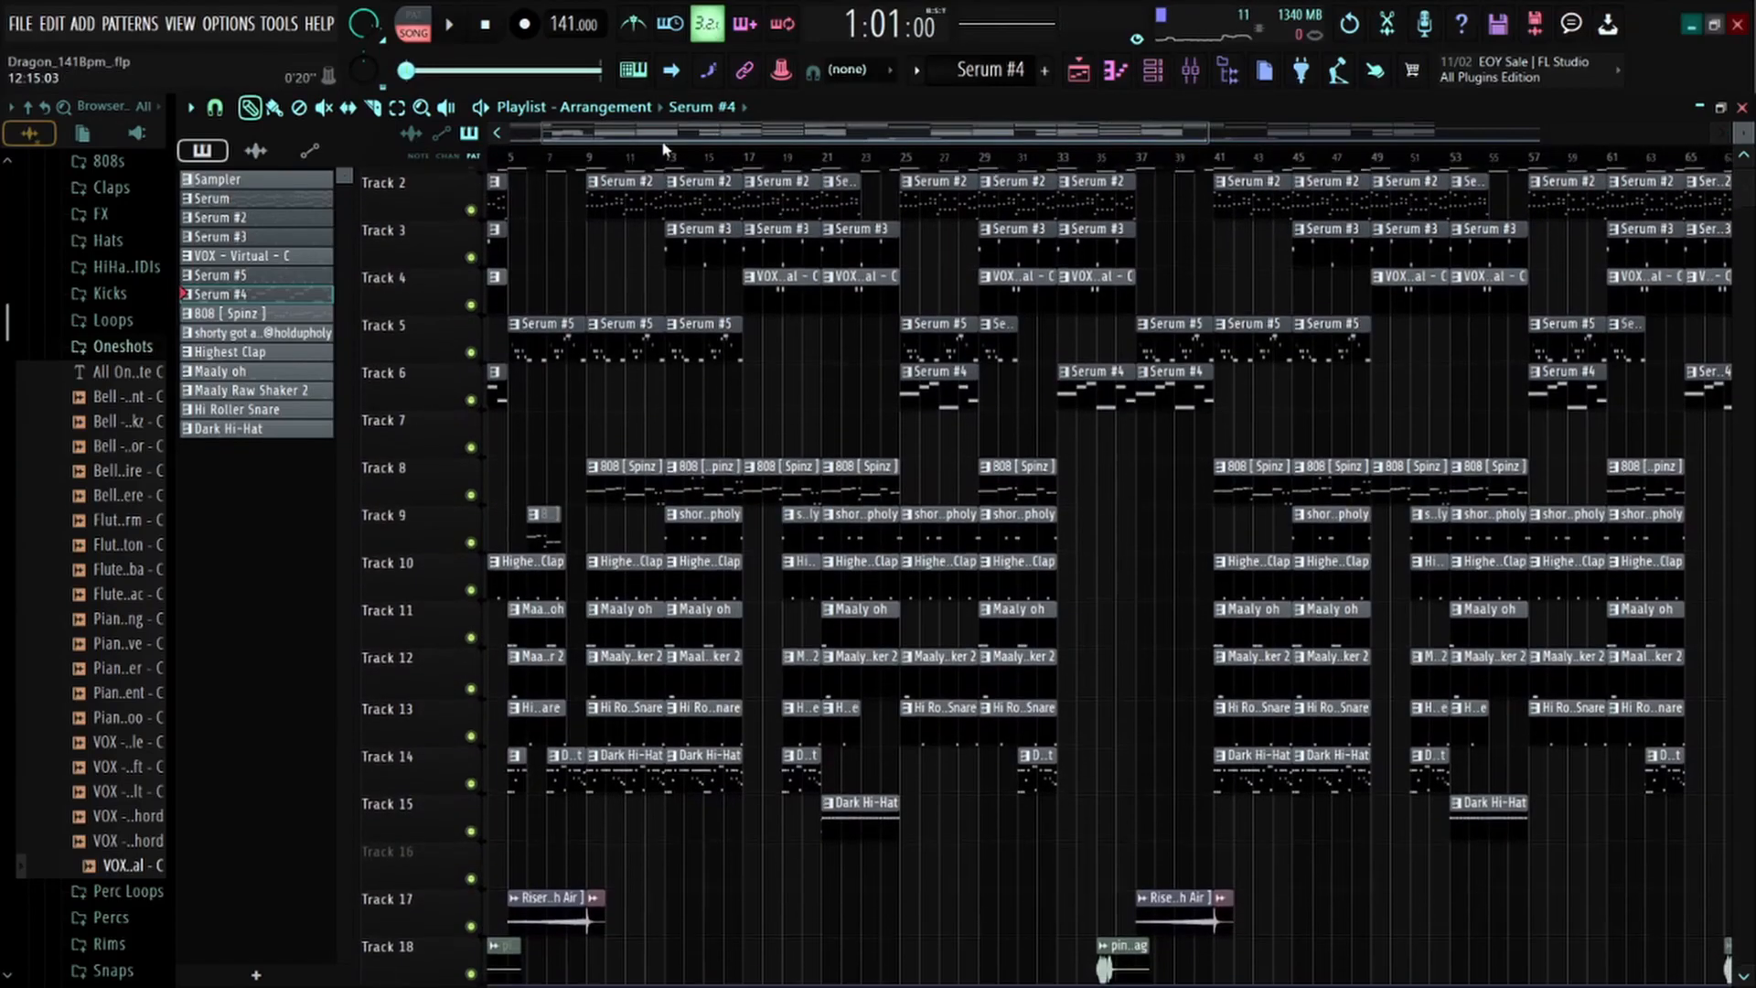
Open the Highest Clap pattern from the playlist in the piano roll, play it from the start, and stop it
scroll(667, 157, "down", 3)
scroll(767, 430, "up", 5)
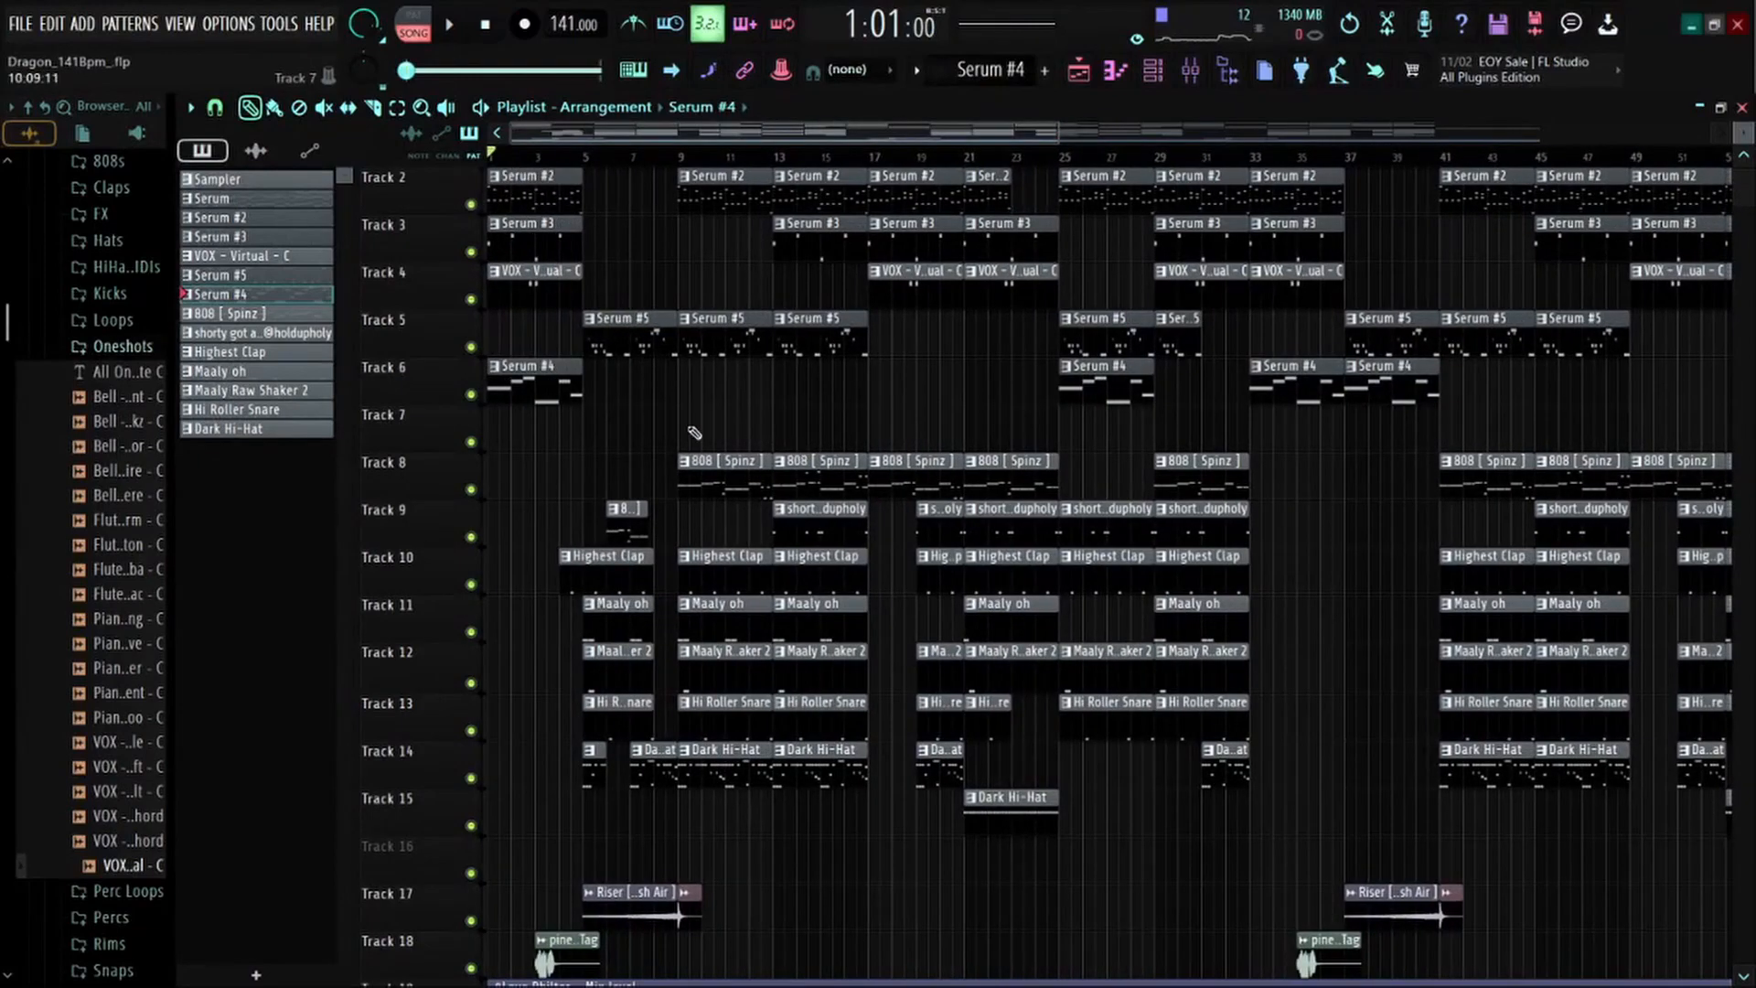
scroll(694, 433, "up", 5)
scroll(718, 453, "down", 5)
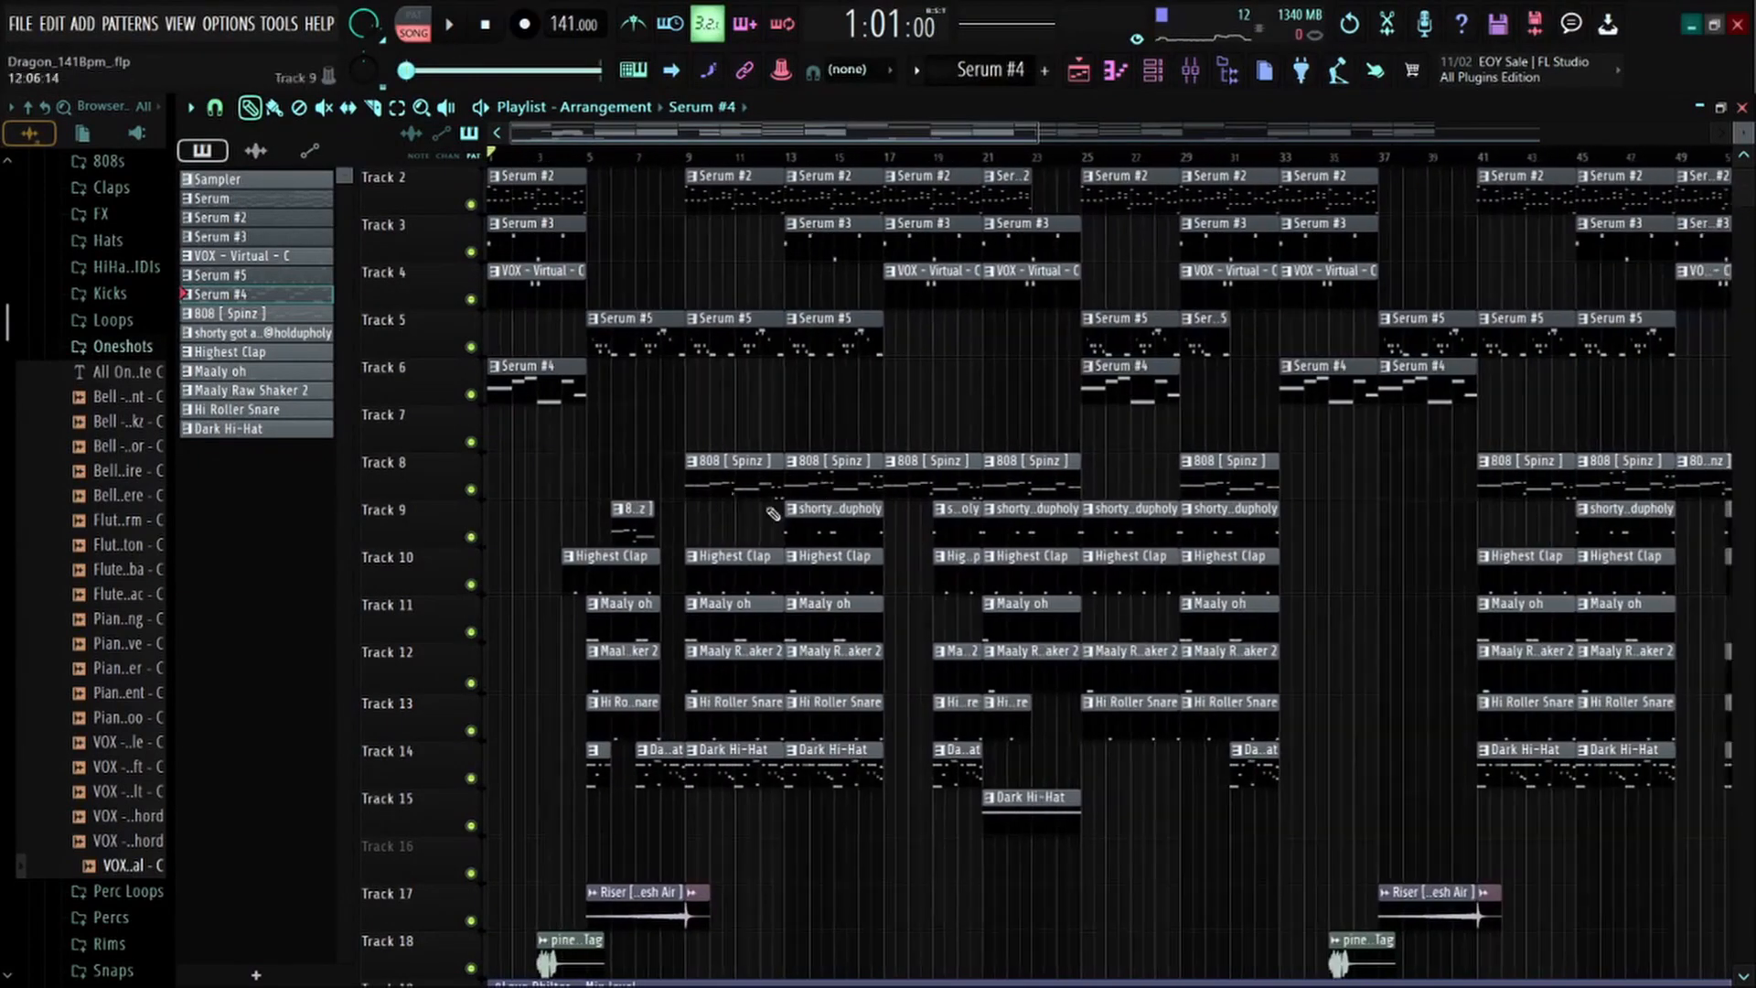
double_click(732, 579)
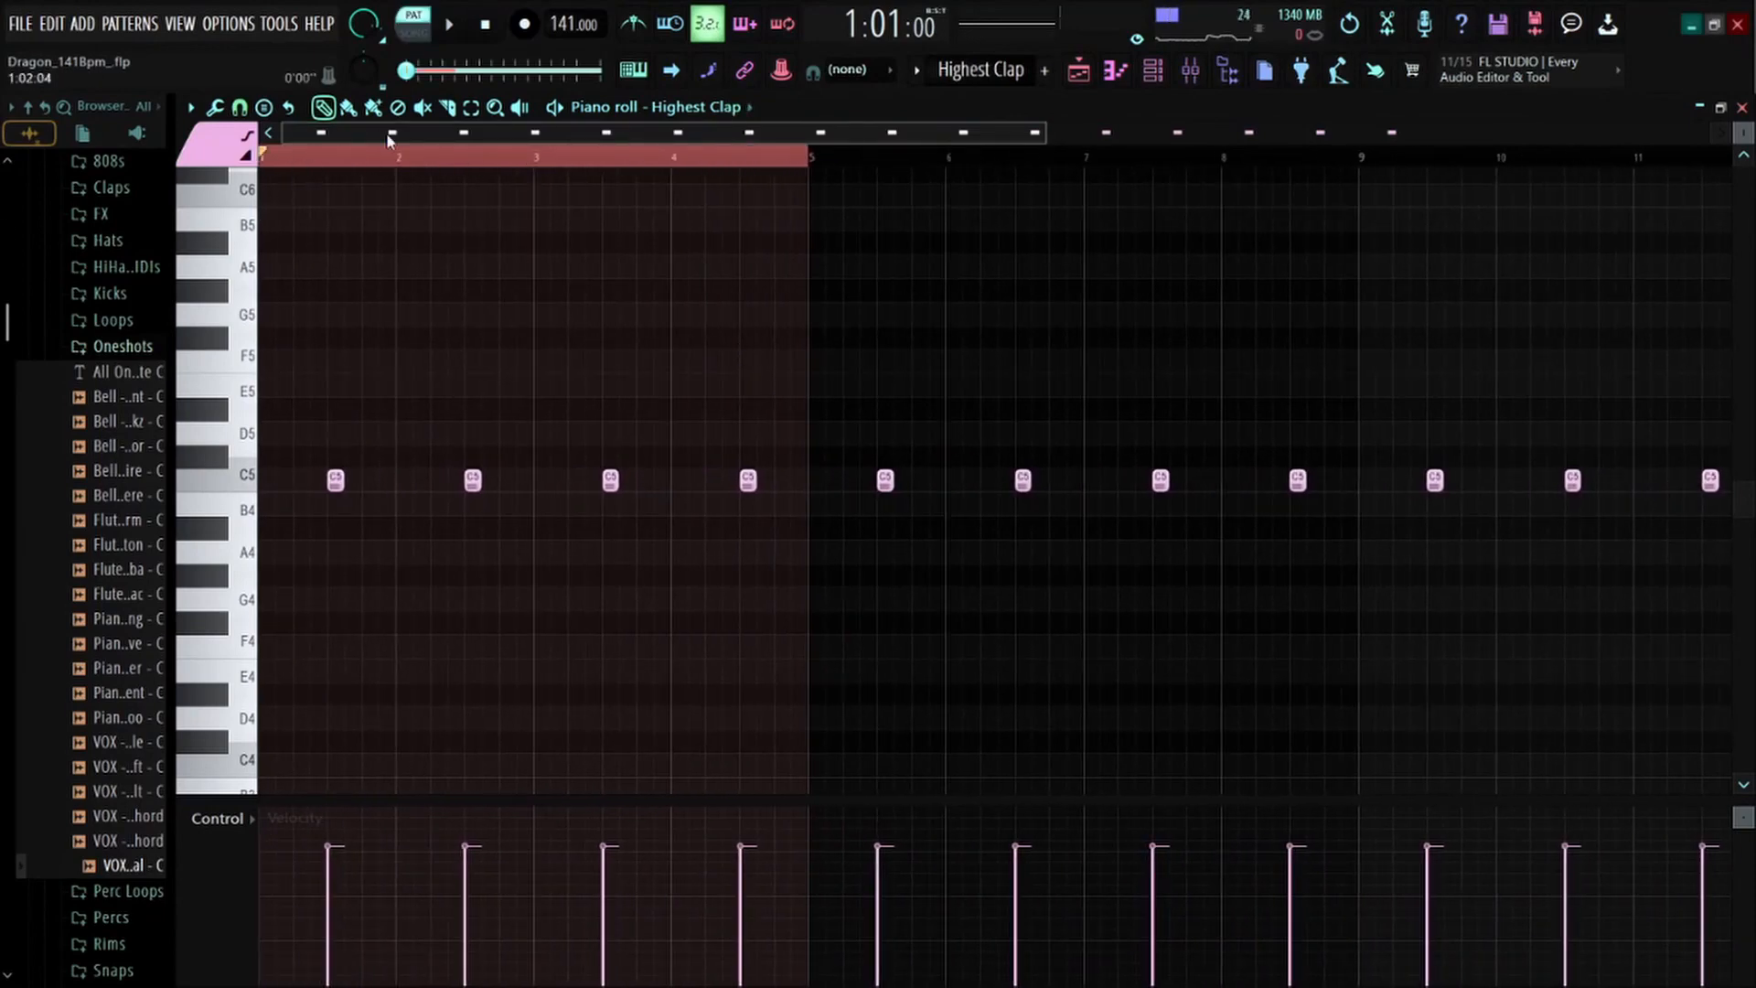
key("space")
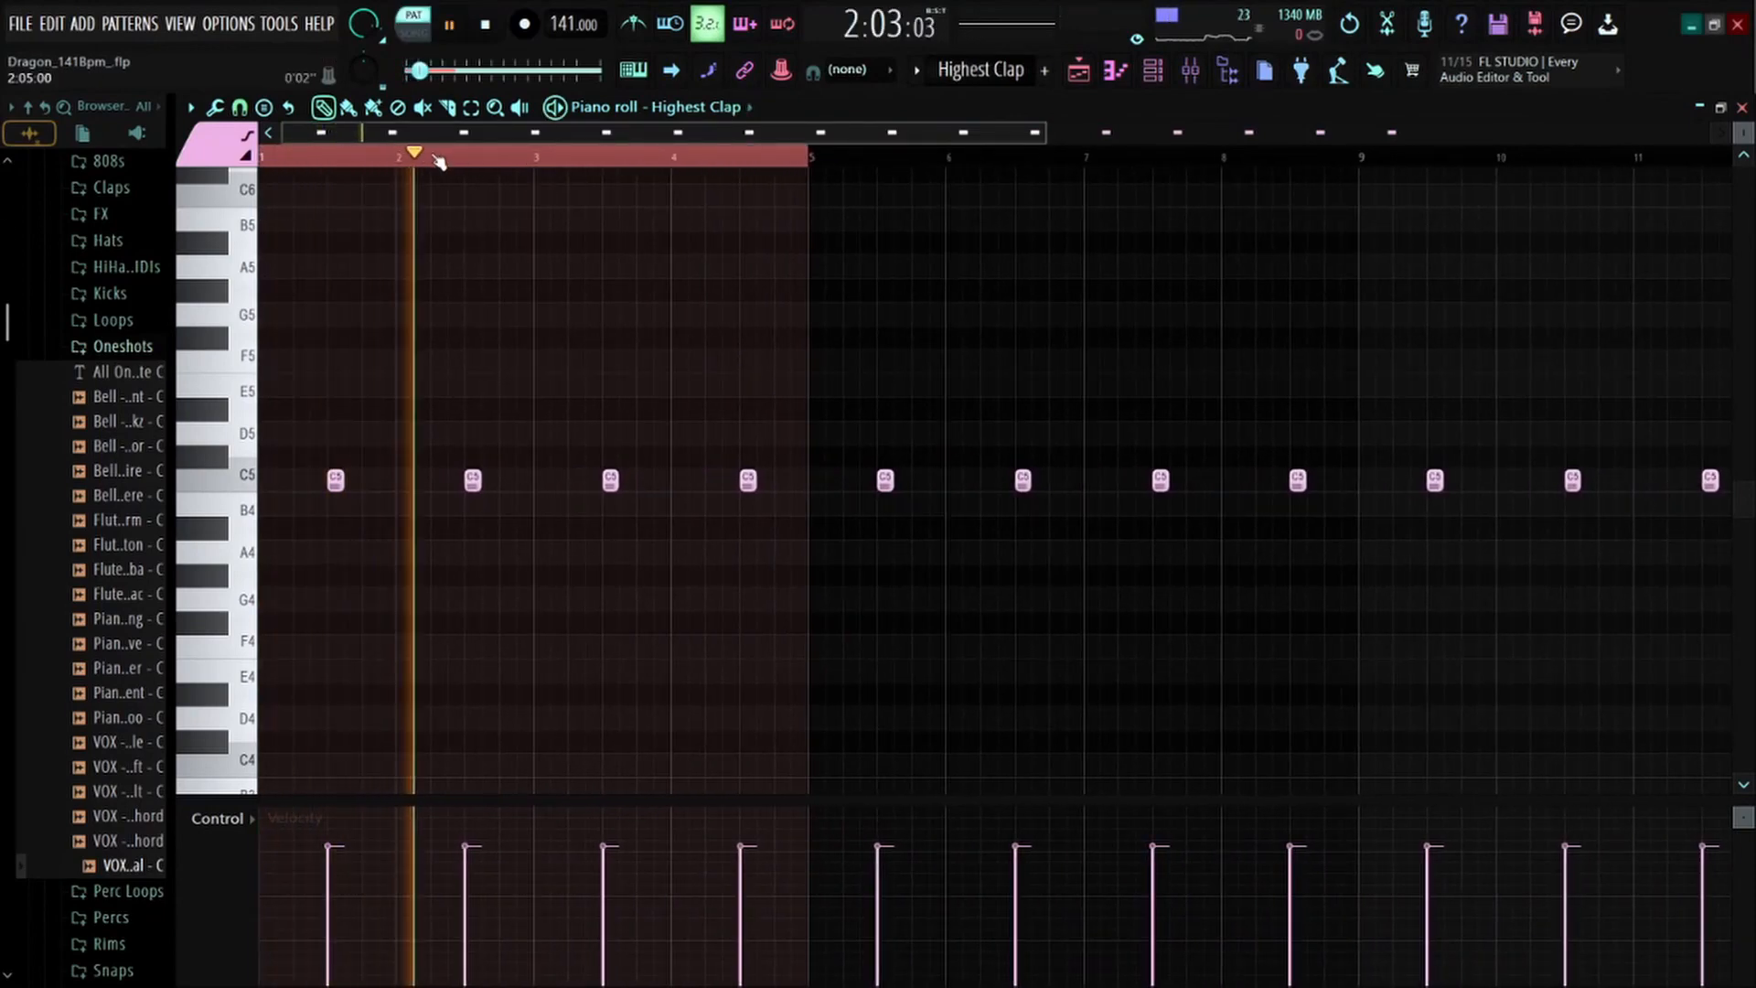
key("space")
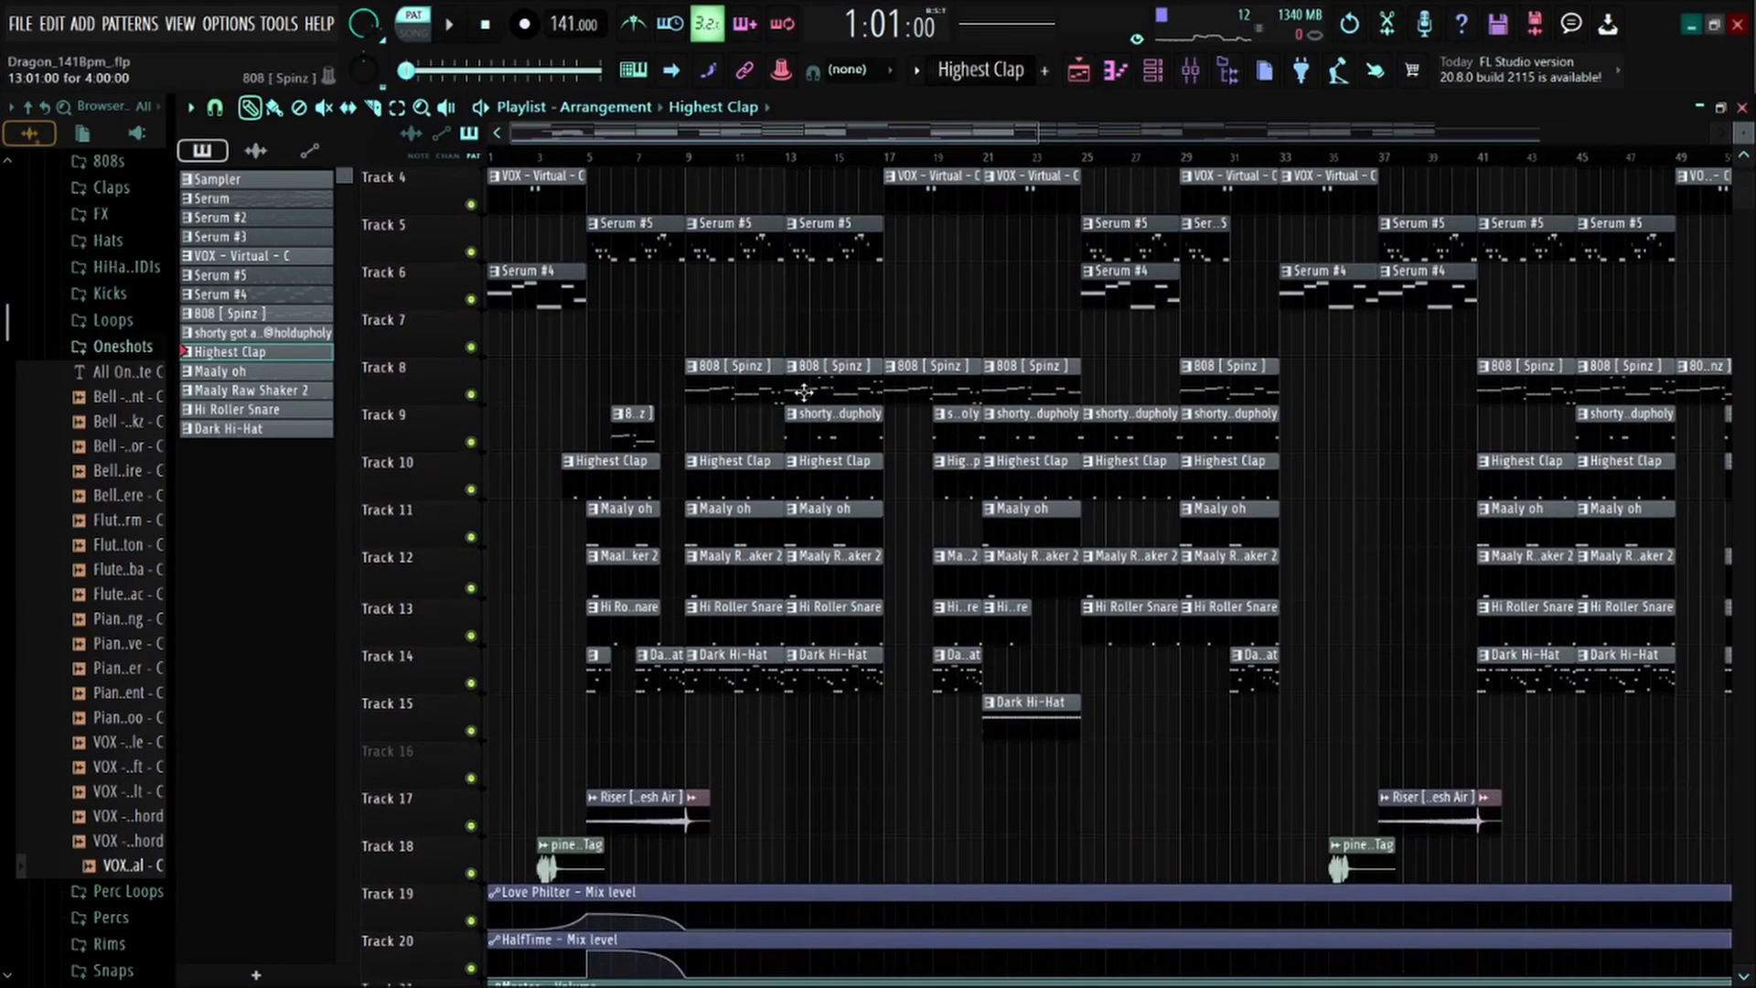
Open the 808 [ Spinz ] pattern in the piano roll, move the playhead to bar 3, and view all 16 bars of notes
left_click_drag(1737, 137, 1736, 130)
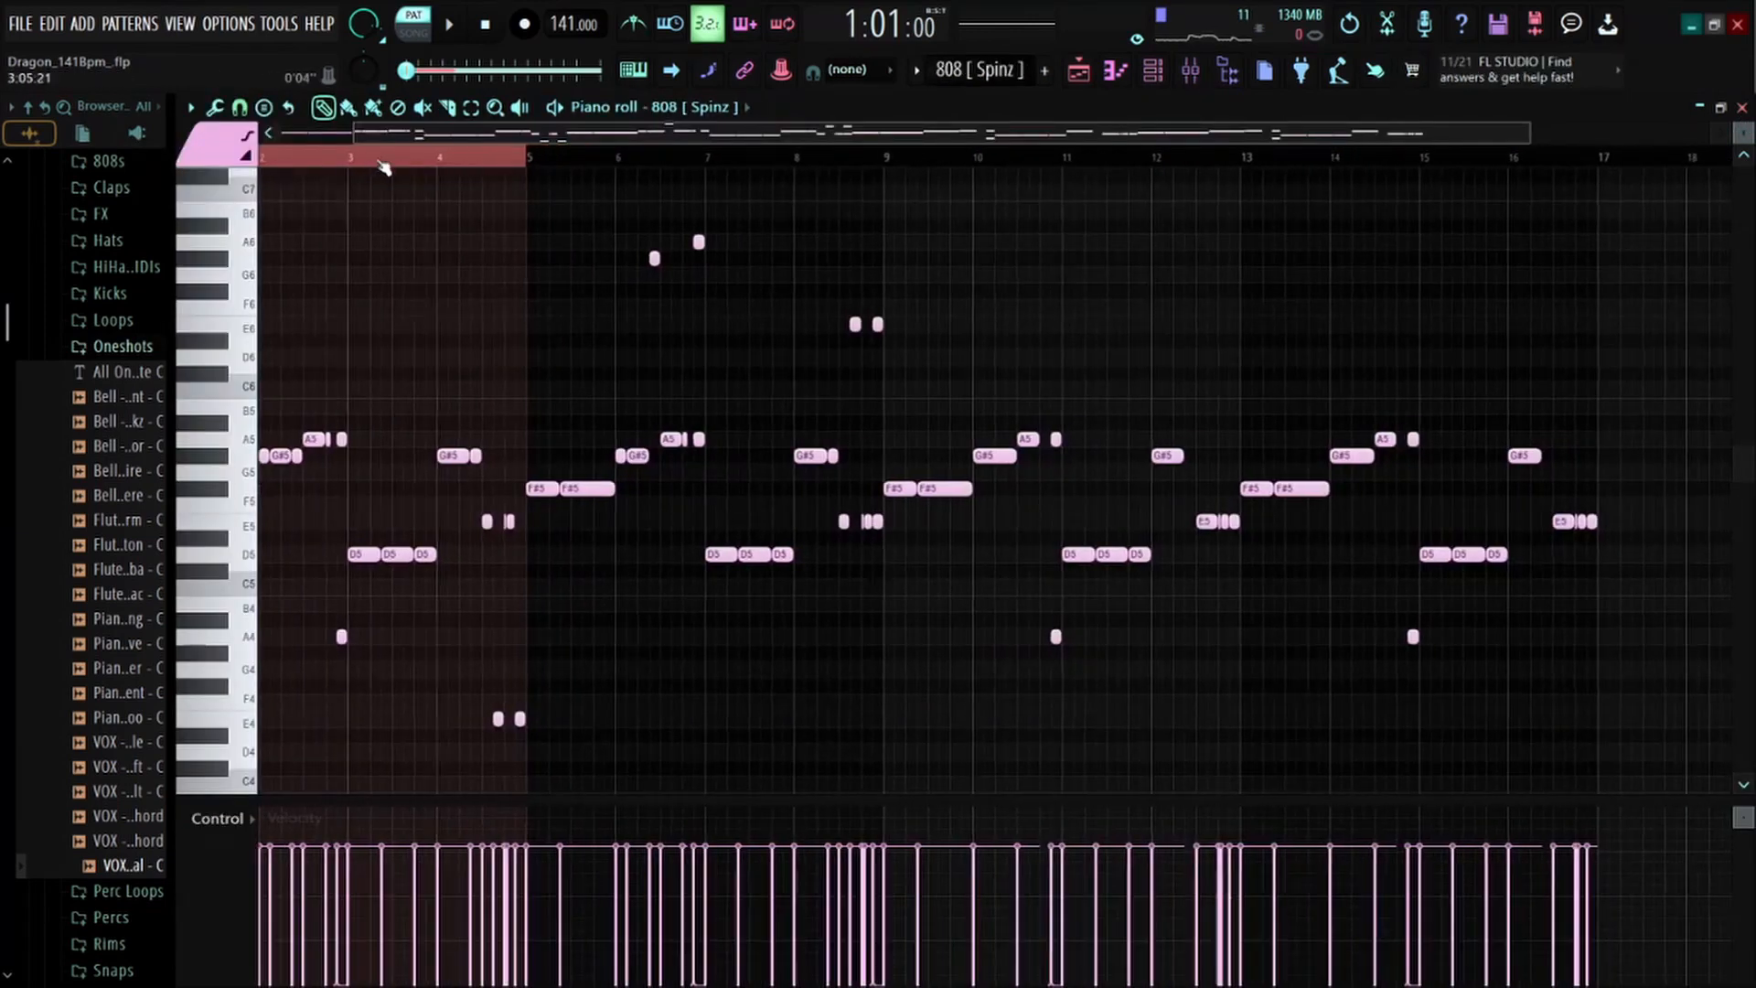
scroll(386, 158, "up", 4)
left_click_drag(470, 135, 3, 175)
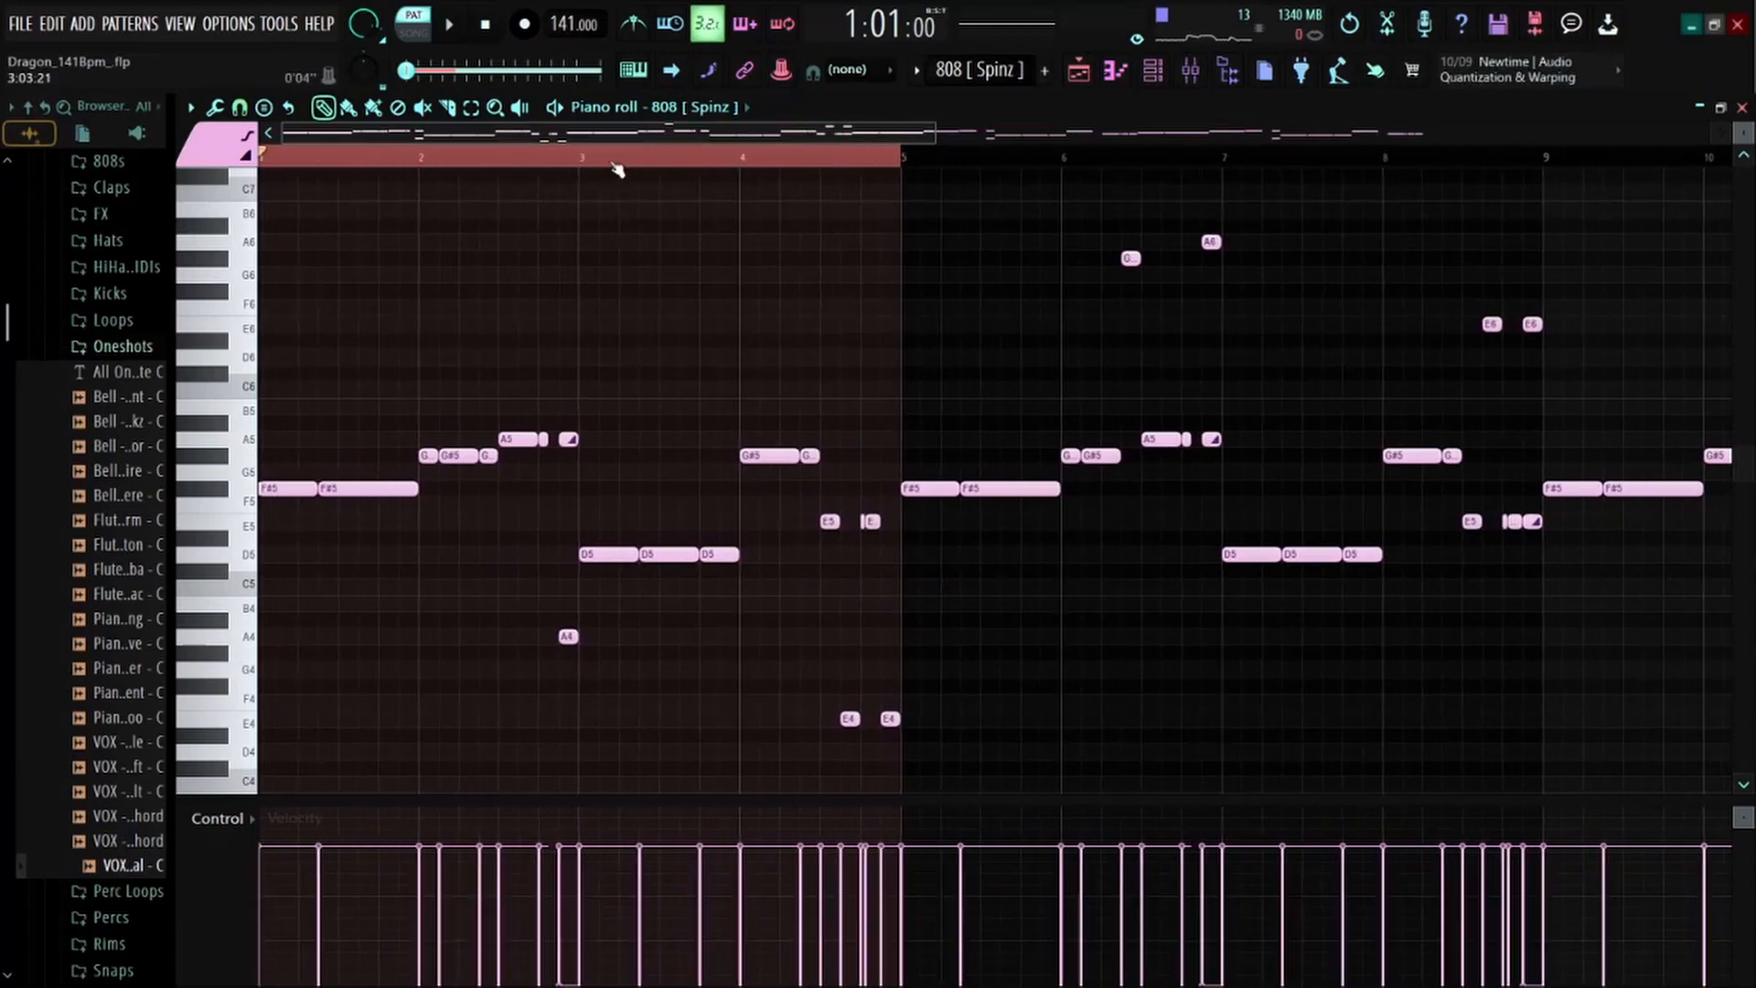
left_click(582, 157, "ctrl")
scroll(582, 156, "down", 5)
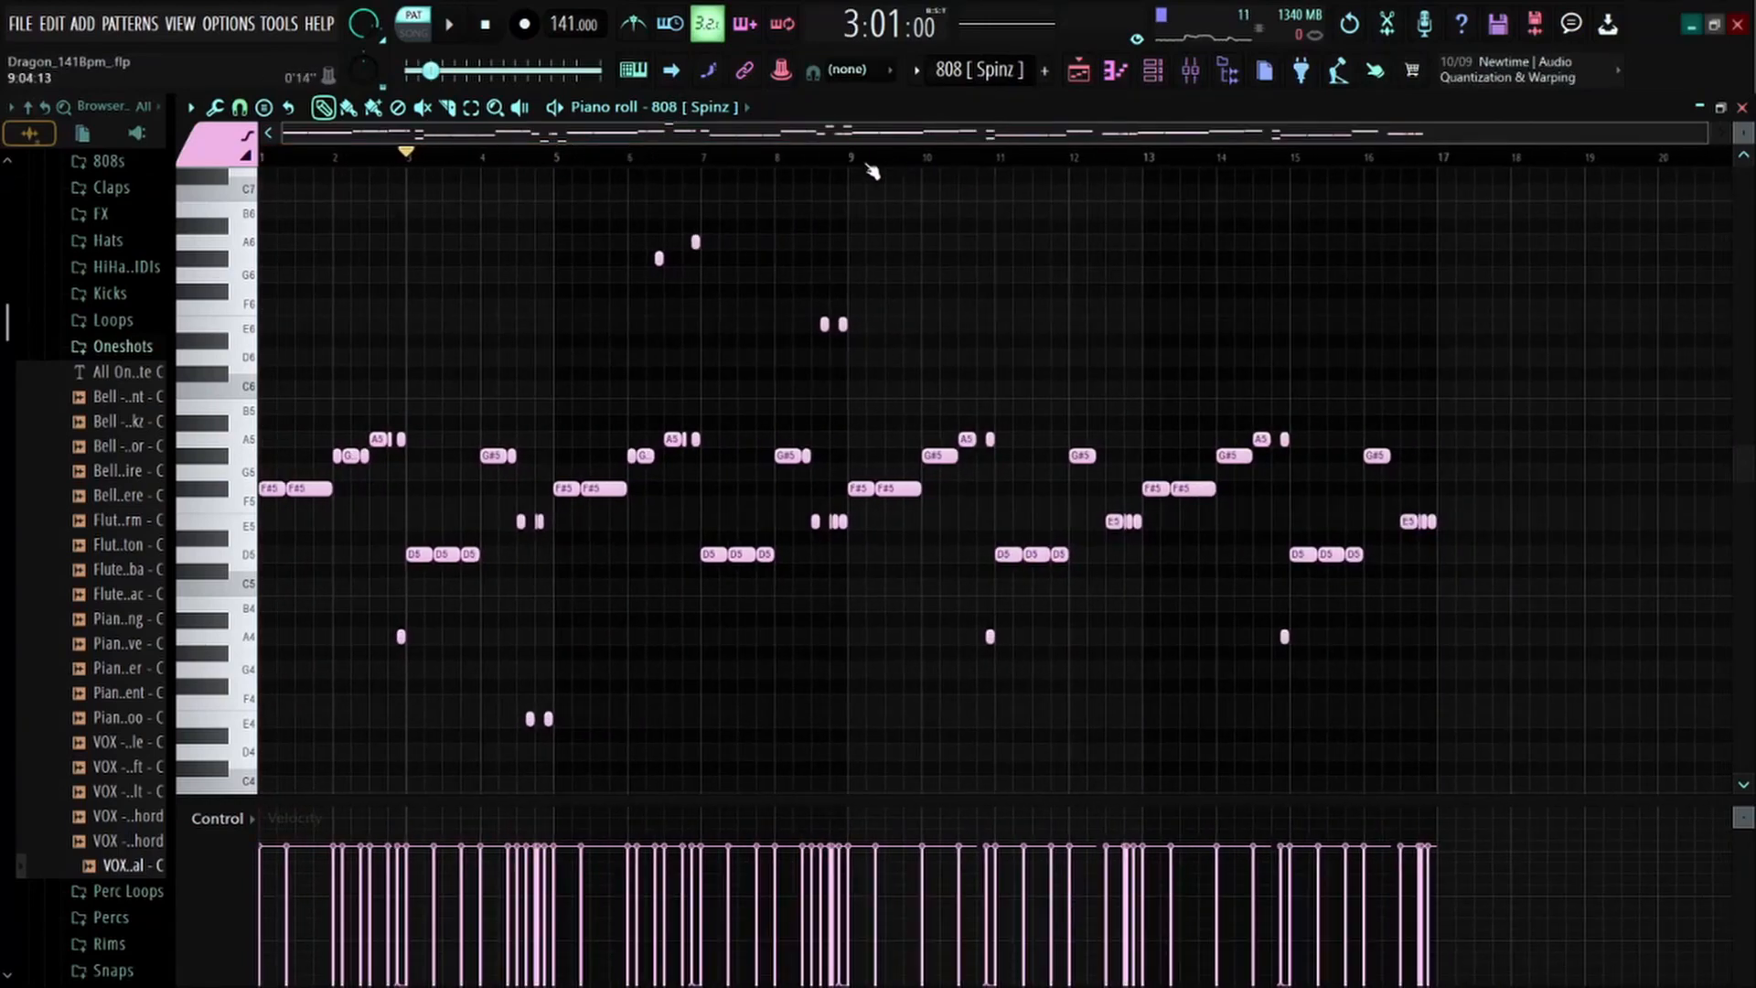
Highlight the 808 notes in bars 9–16 to examine them, clear the selection, and return the playhead to the start
left_click_drag(995, 167, 1384, 196)
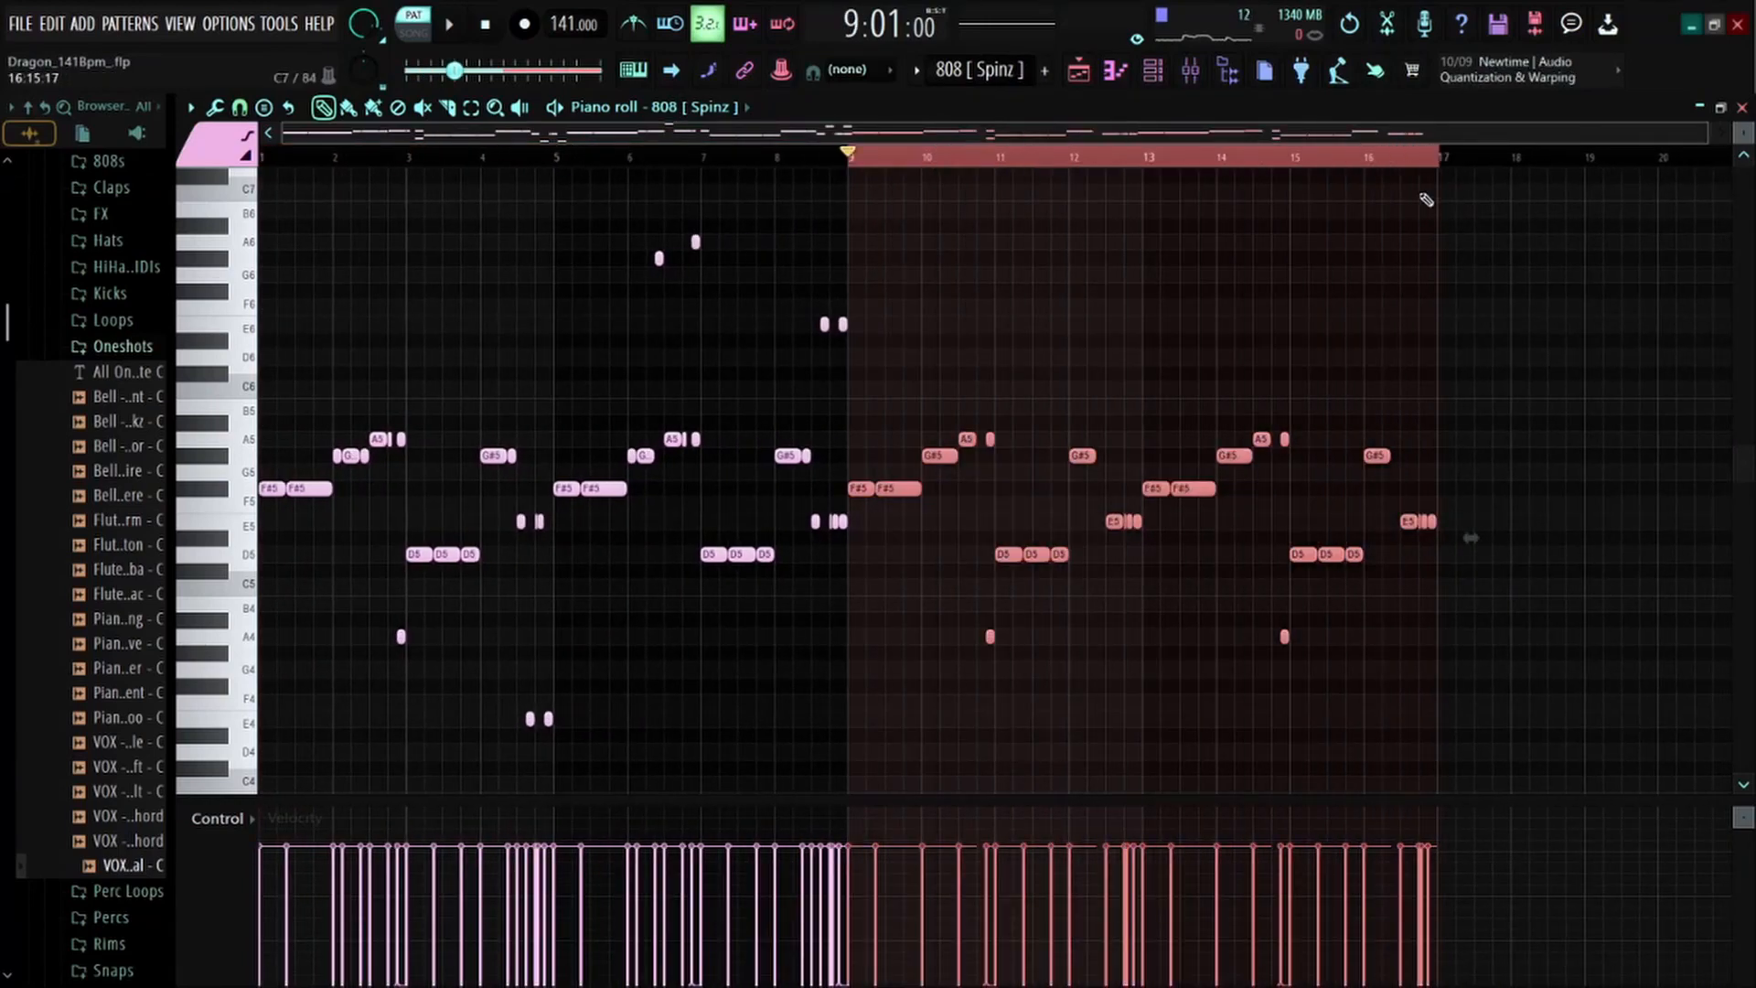
scroll(1259, 168, "up", 3)
left_click_drag(1701, 318, 551, 730)
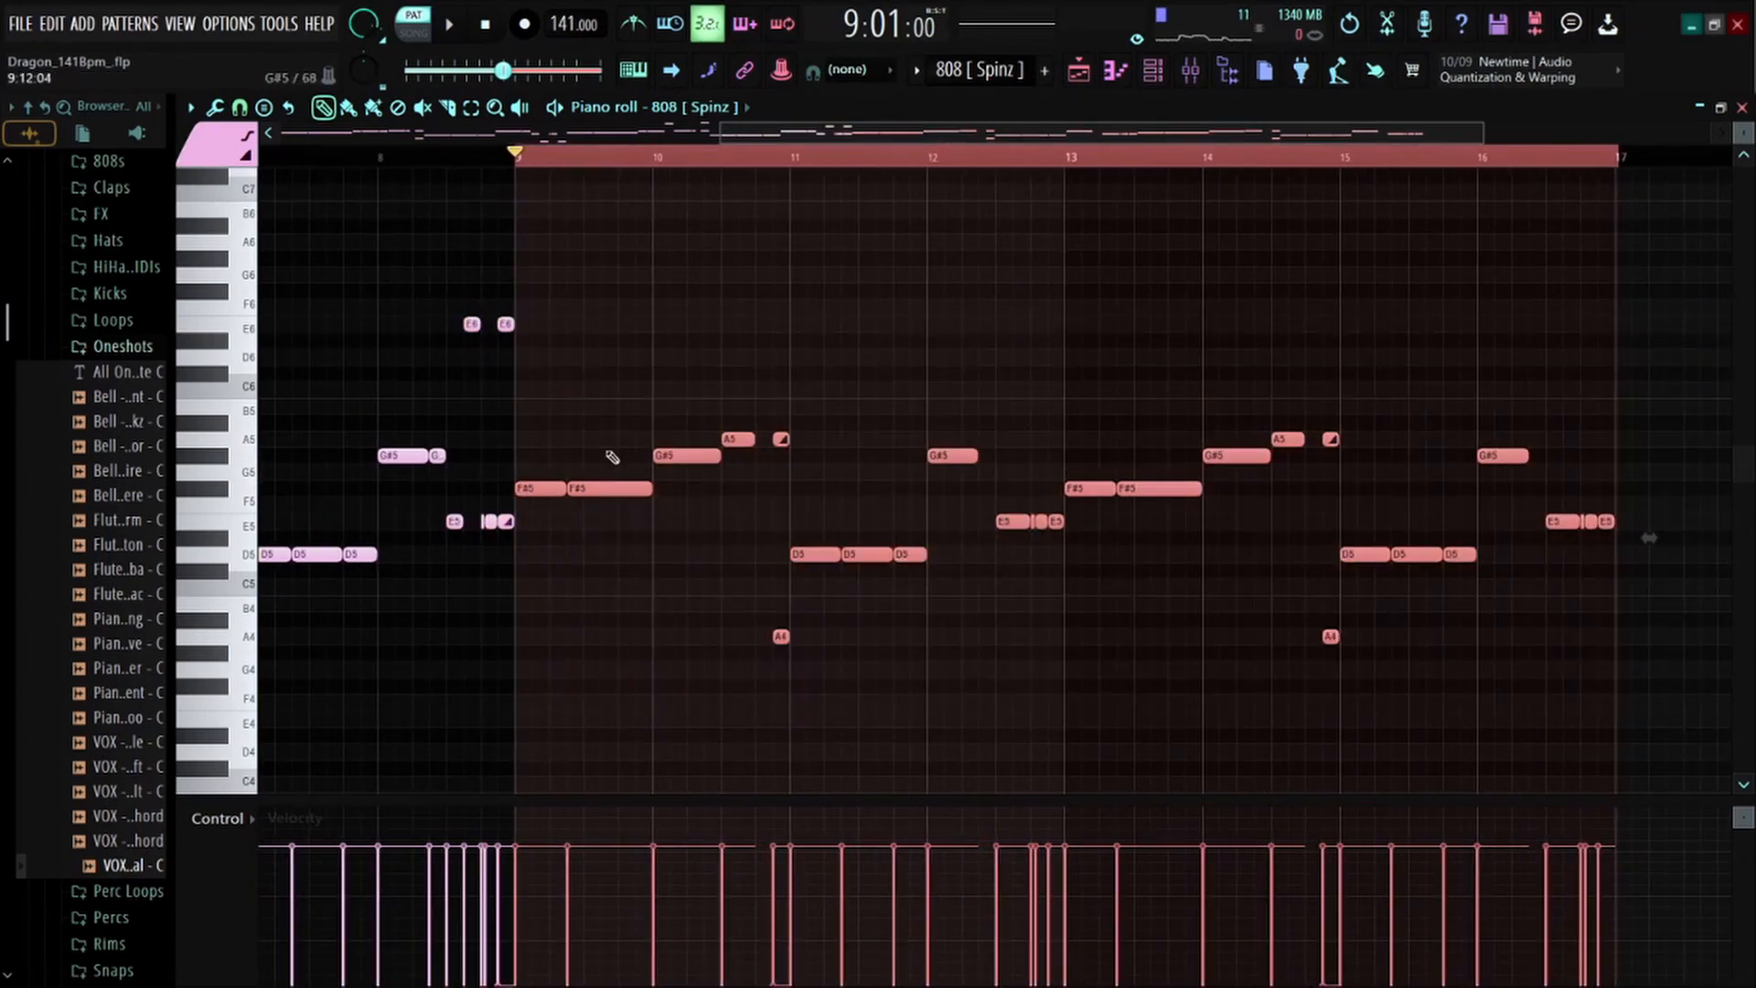
scroll(647, 173, "down", 4)
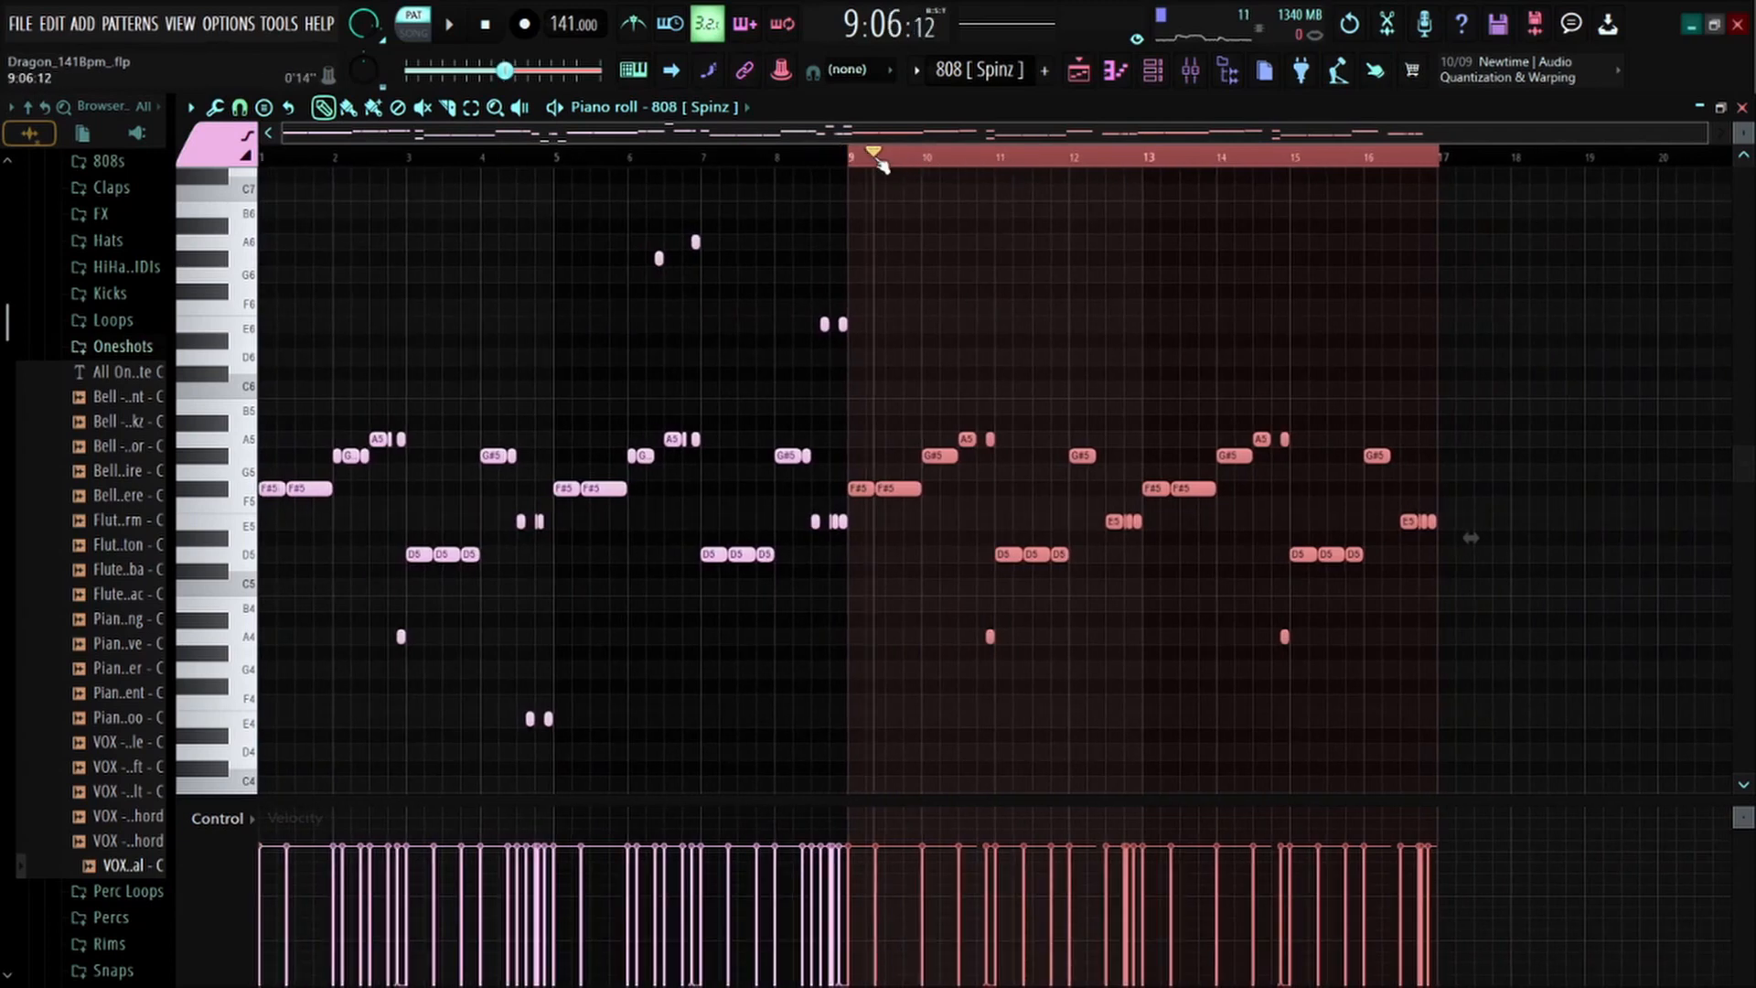
left_click_drag(877, 159, 4, 369)
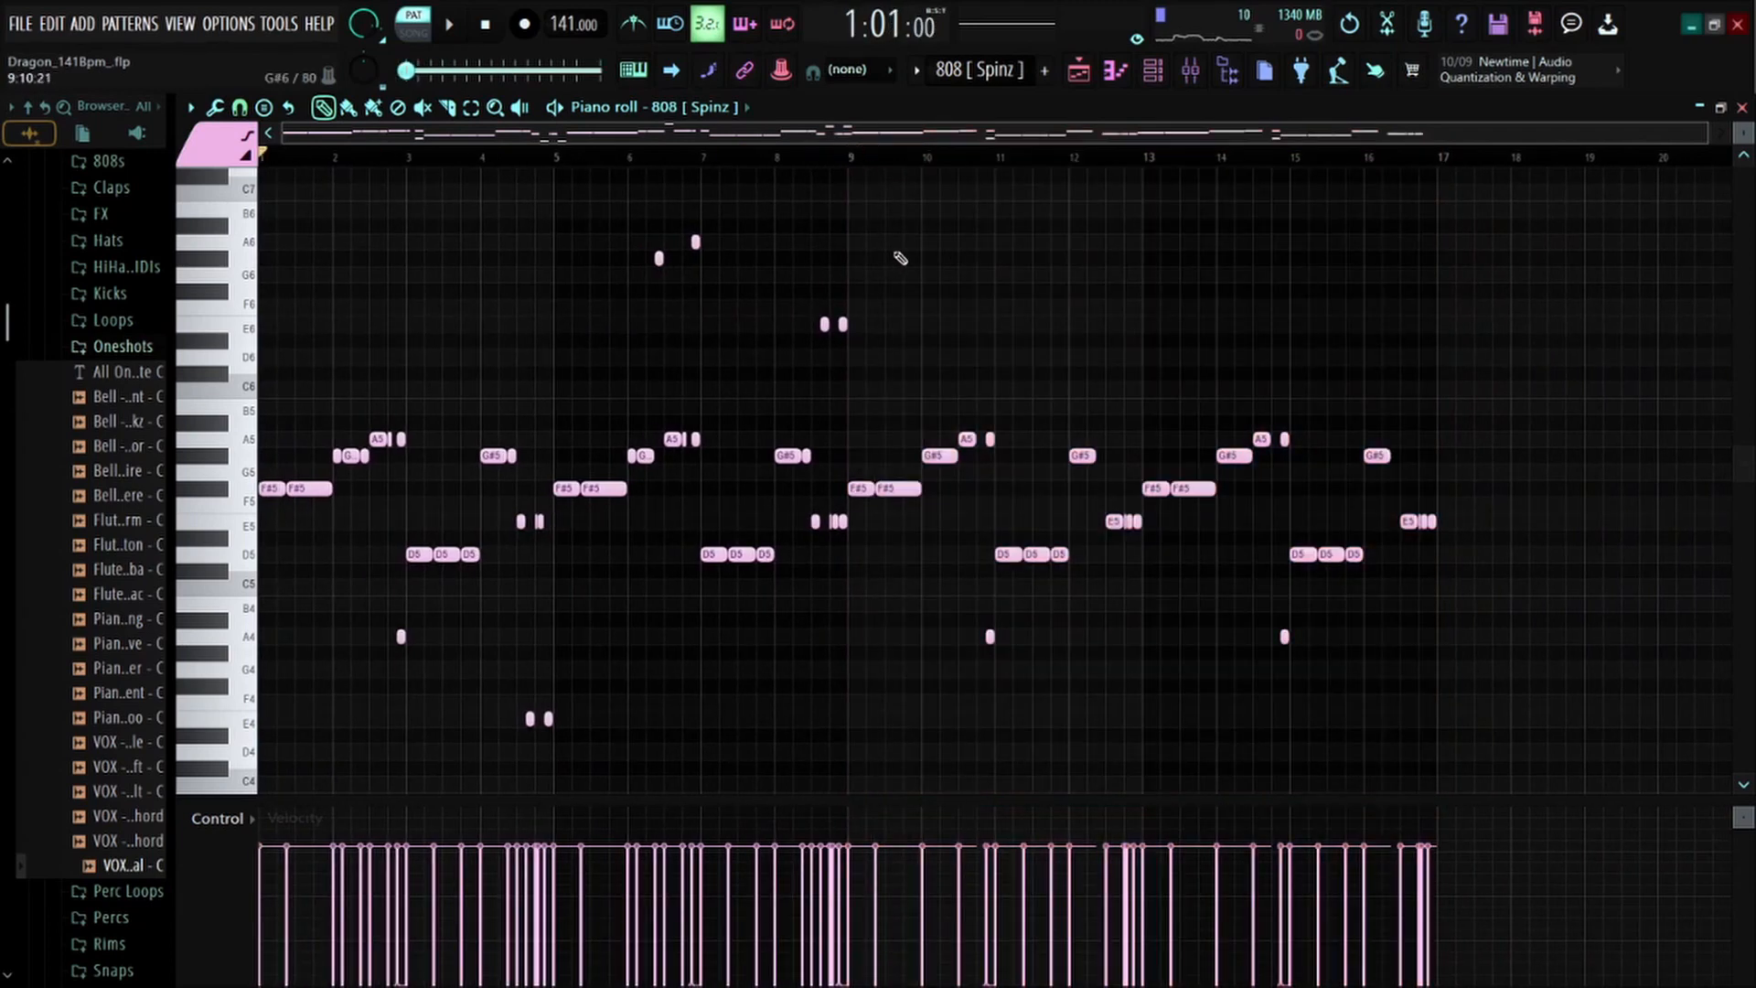
Play the 808 [ Spinz ] pattern from the start through bar 8 and stop it at bar 9
key("space")
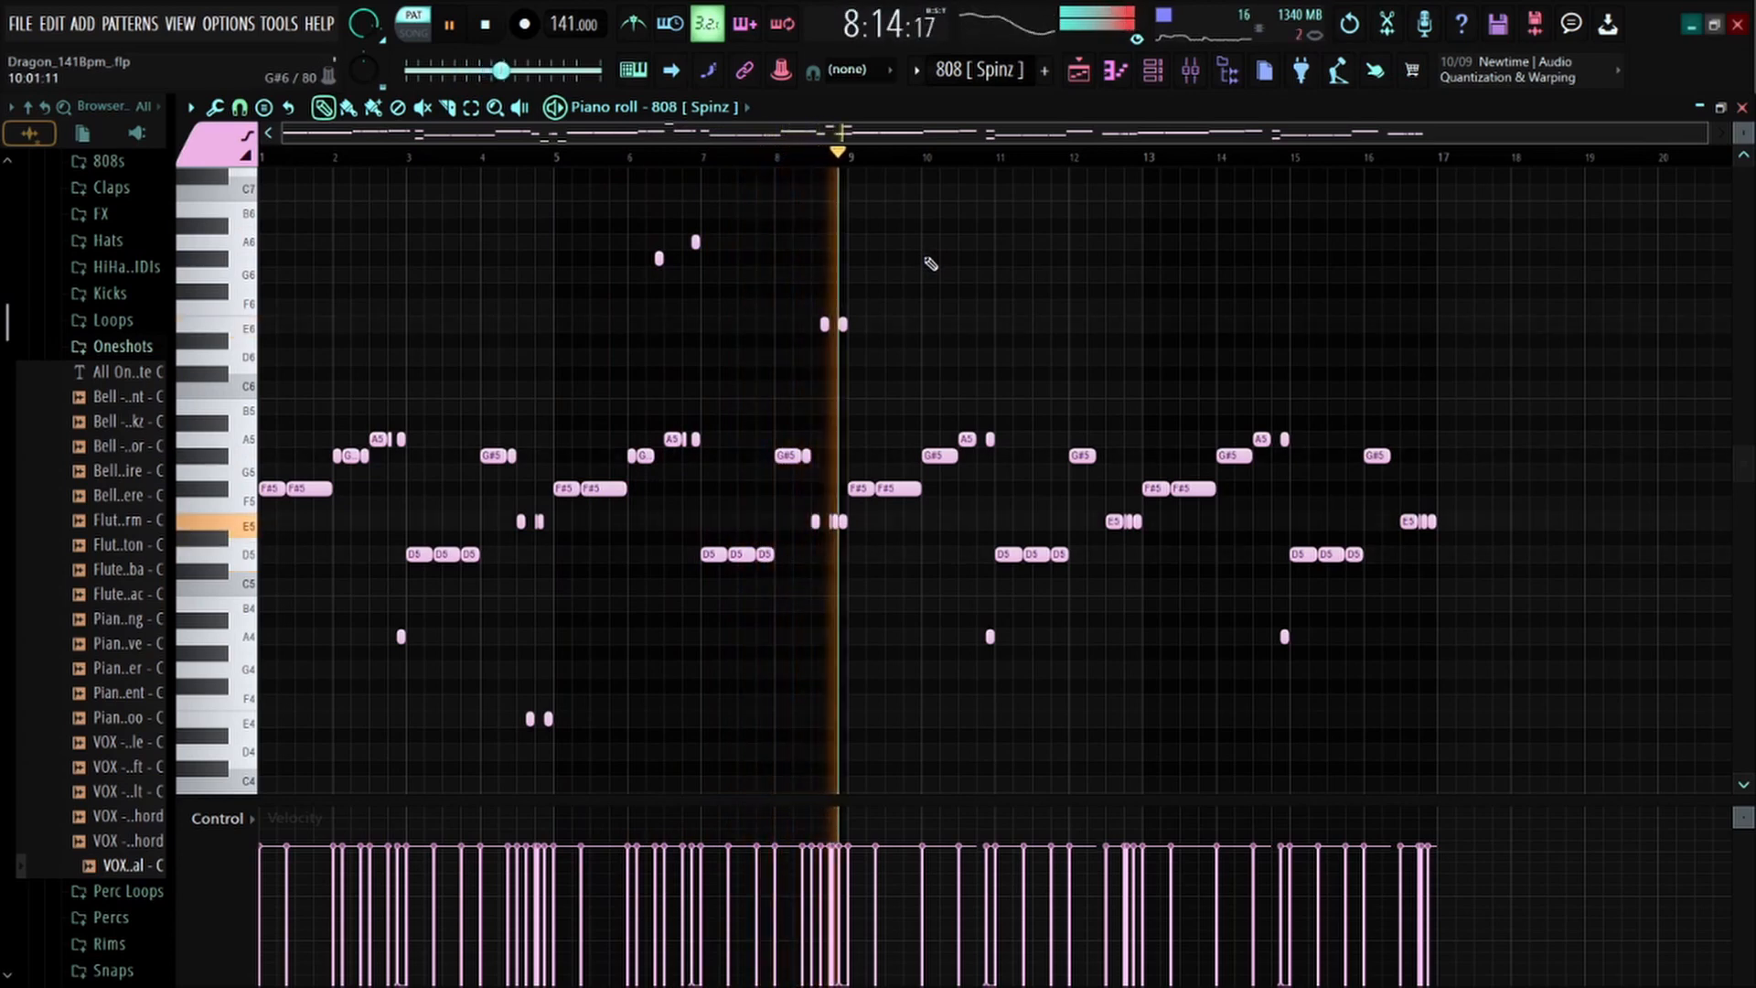
key("space")
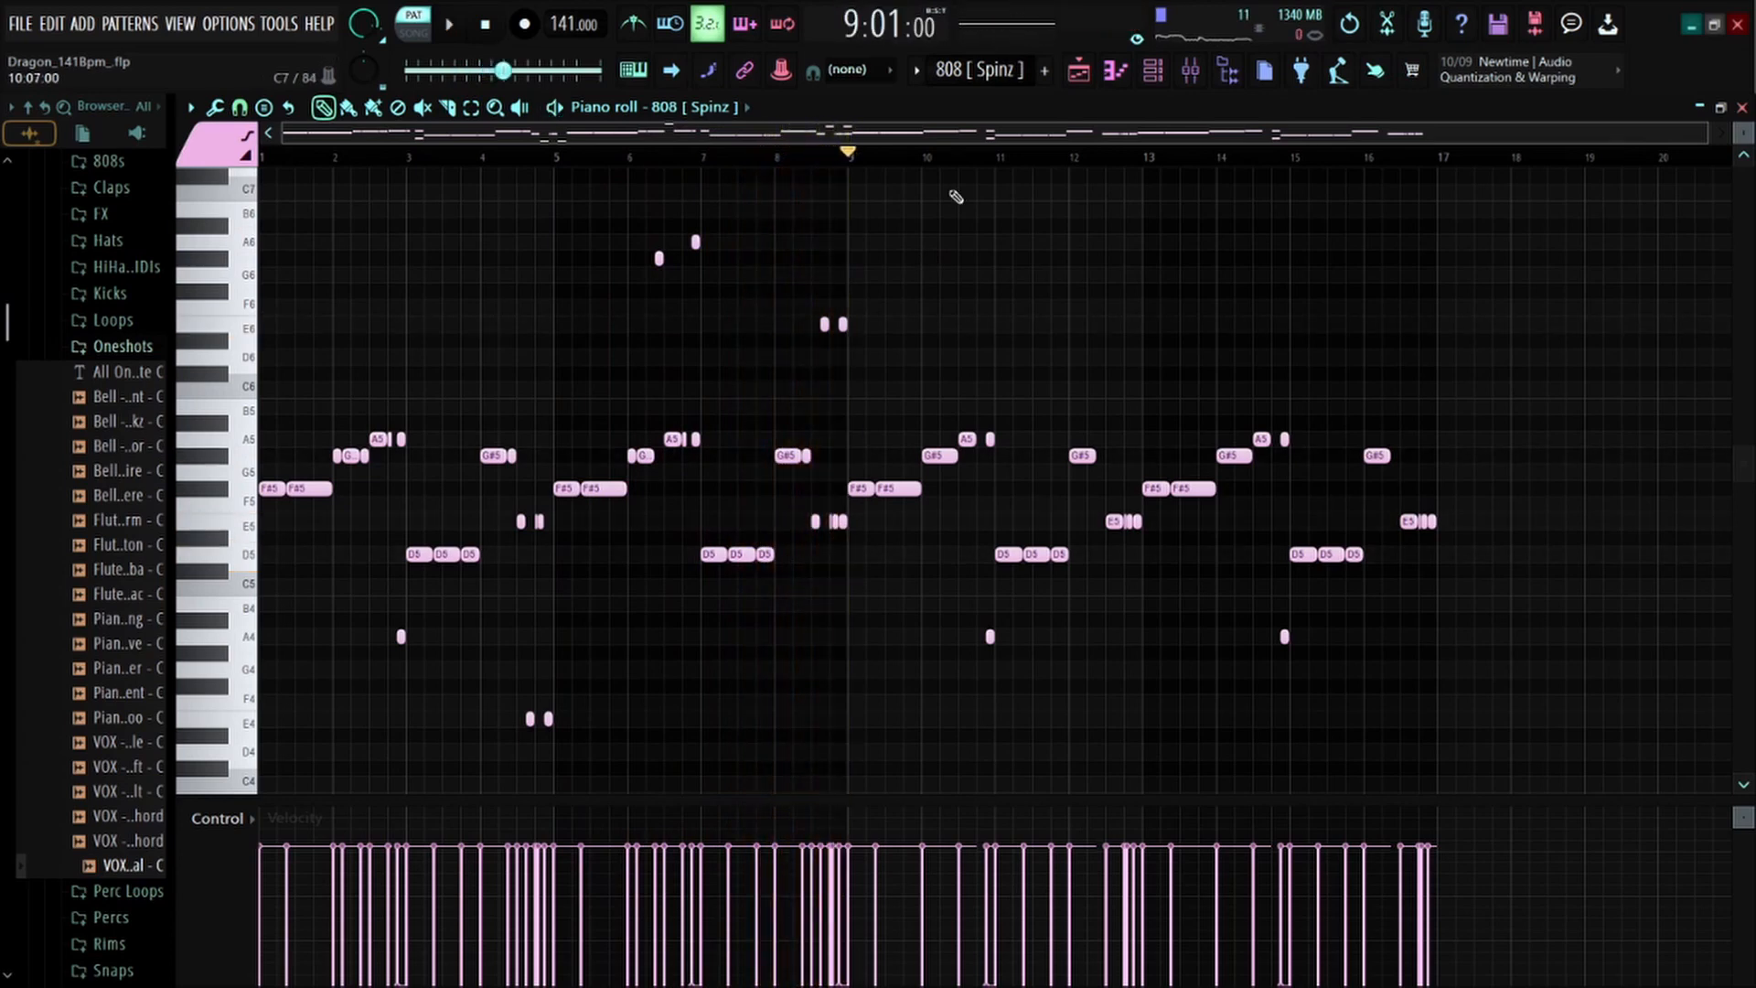
key("space")
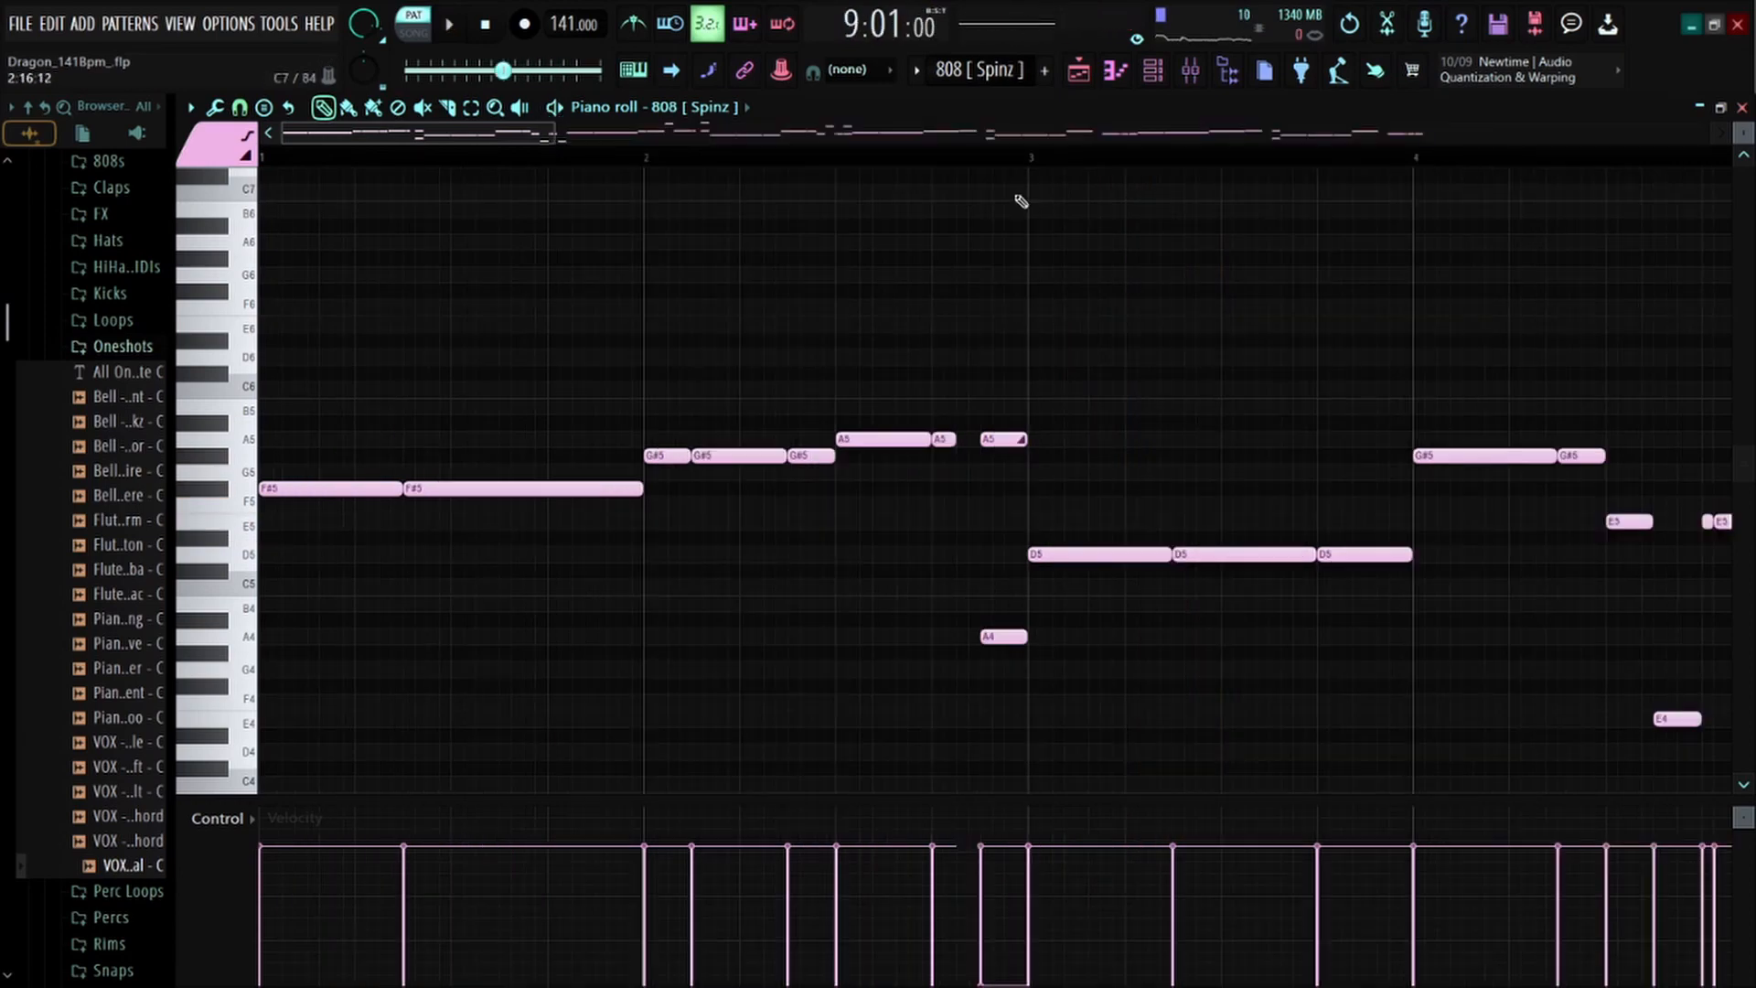
Examine the stacked A4 and A5 slide notes at the end of bar 2 in the 808 pattern, selecting each in turn
scroll(944, 163, "down", 3)
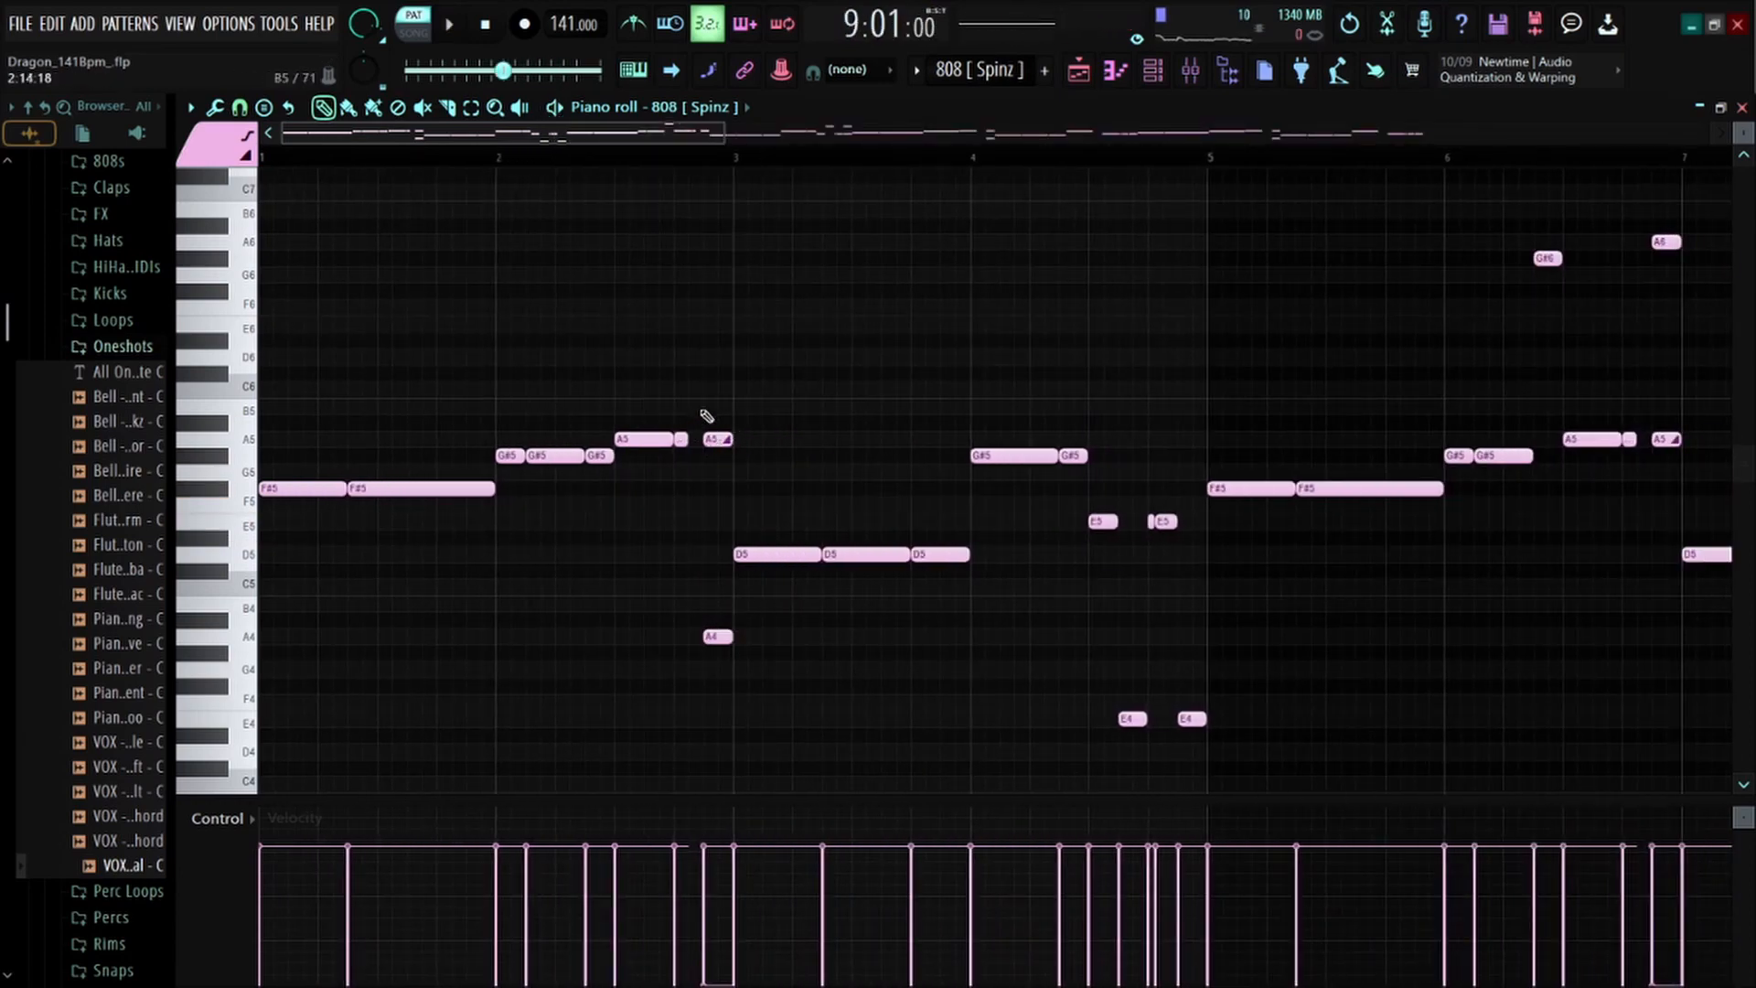
left_click(717, 637)
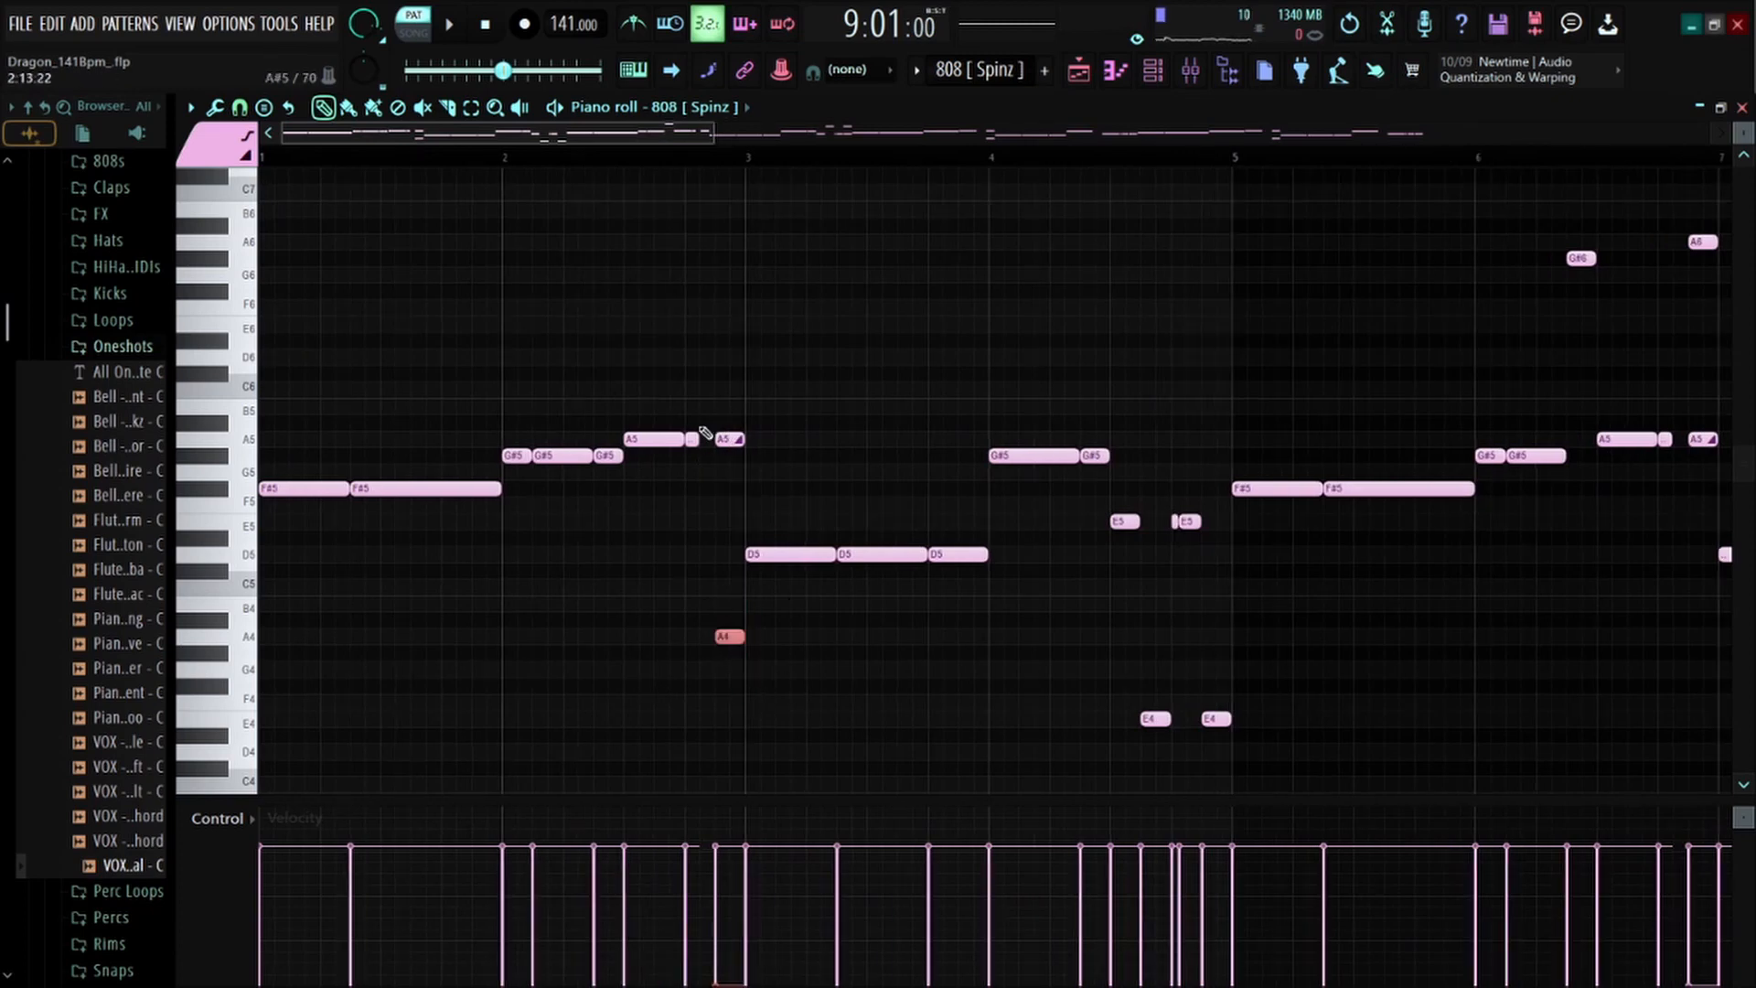
left_click(727, 440)
scroll(733, 156, "up", 2)
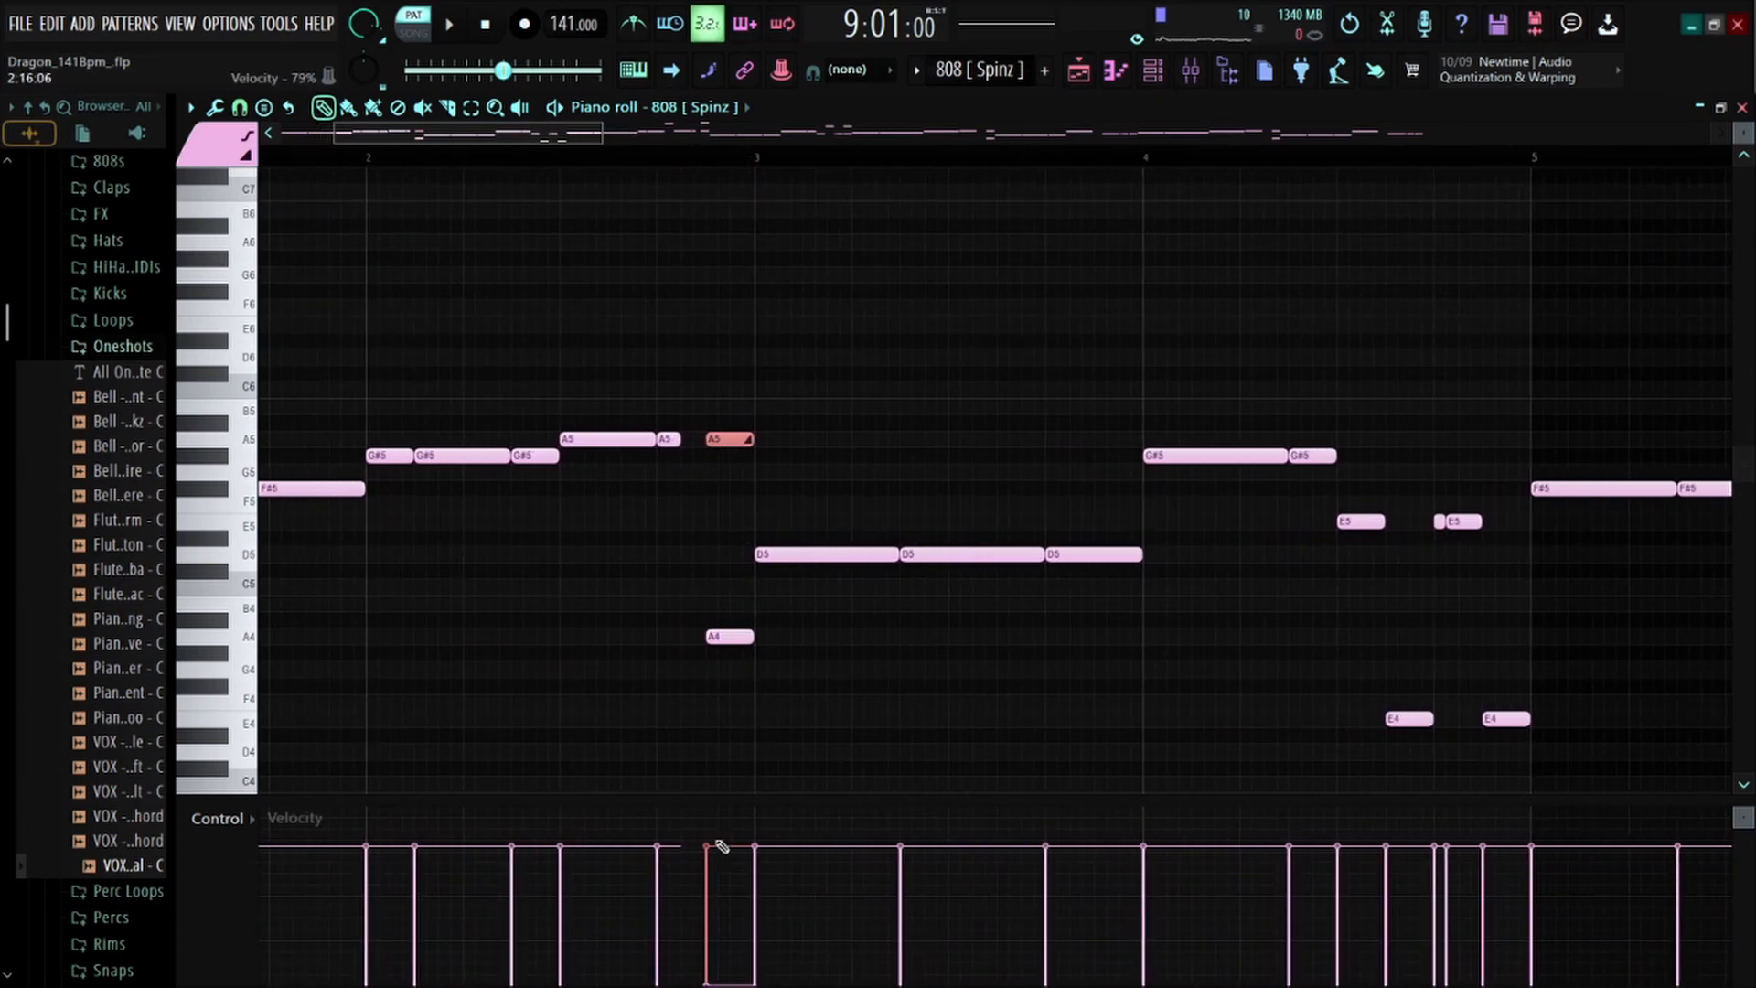
left_click(722, 637)
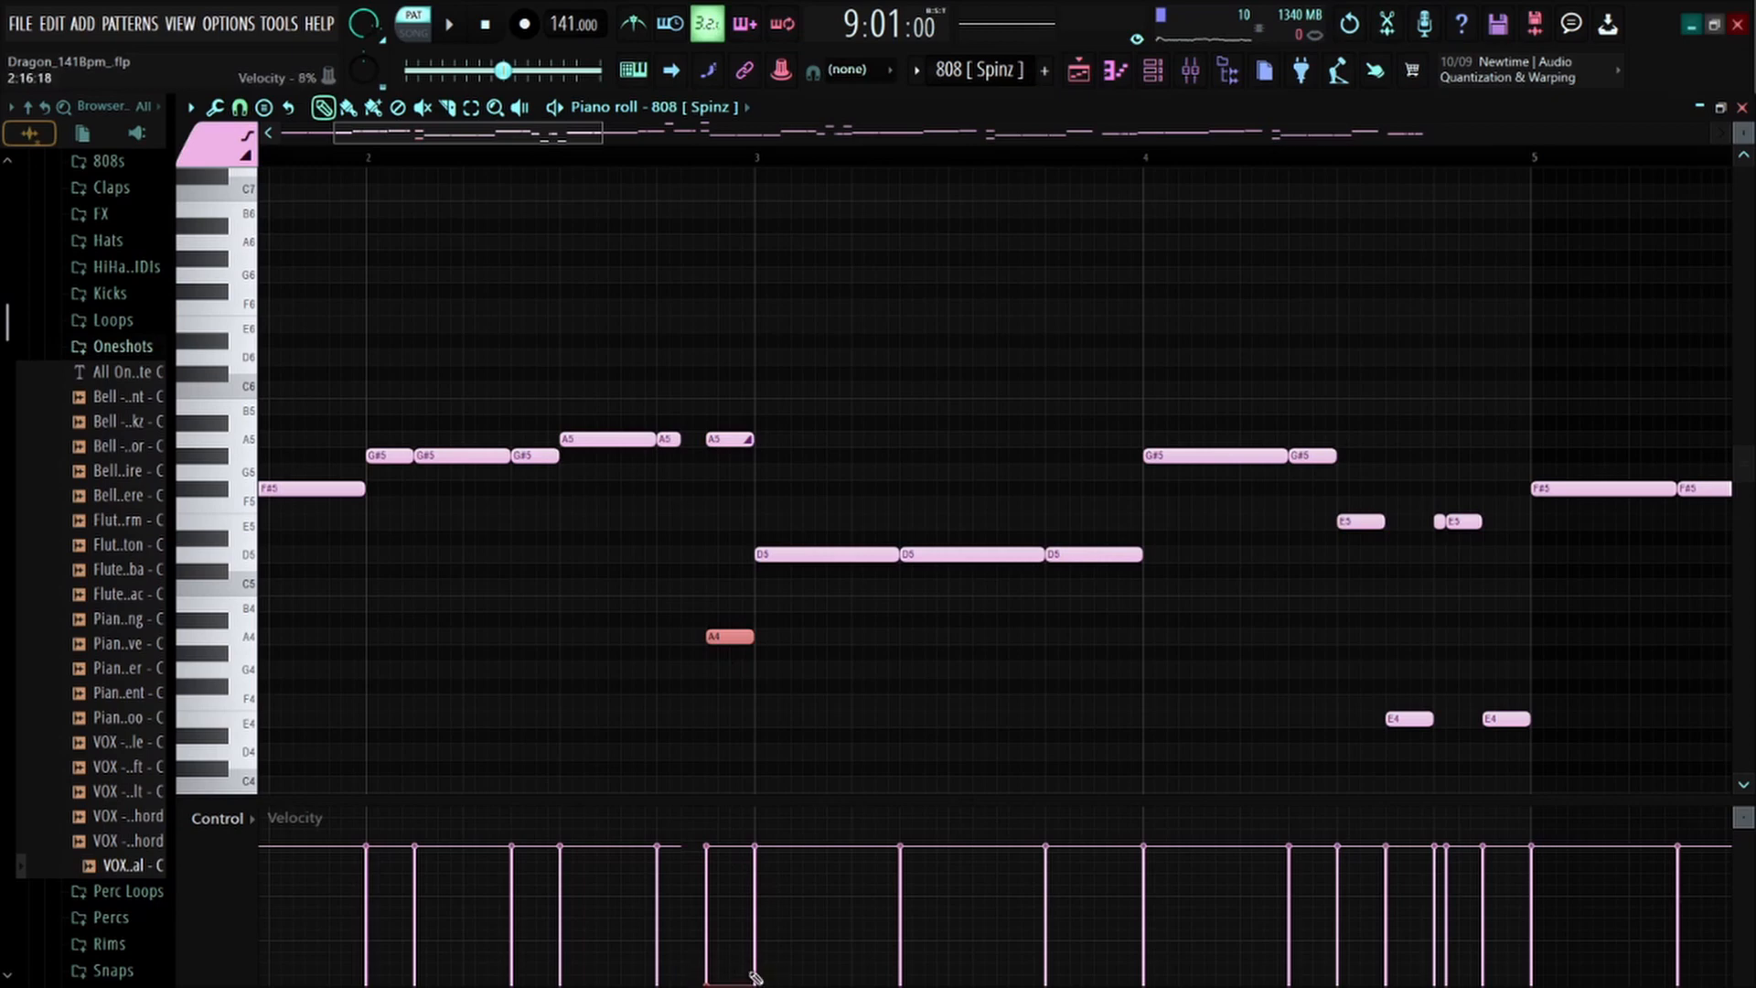
Play the 808 slide from the end of bar 2 into bar 3, stop, and return the playhead to the start
left_click(700, 159)
key("space")
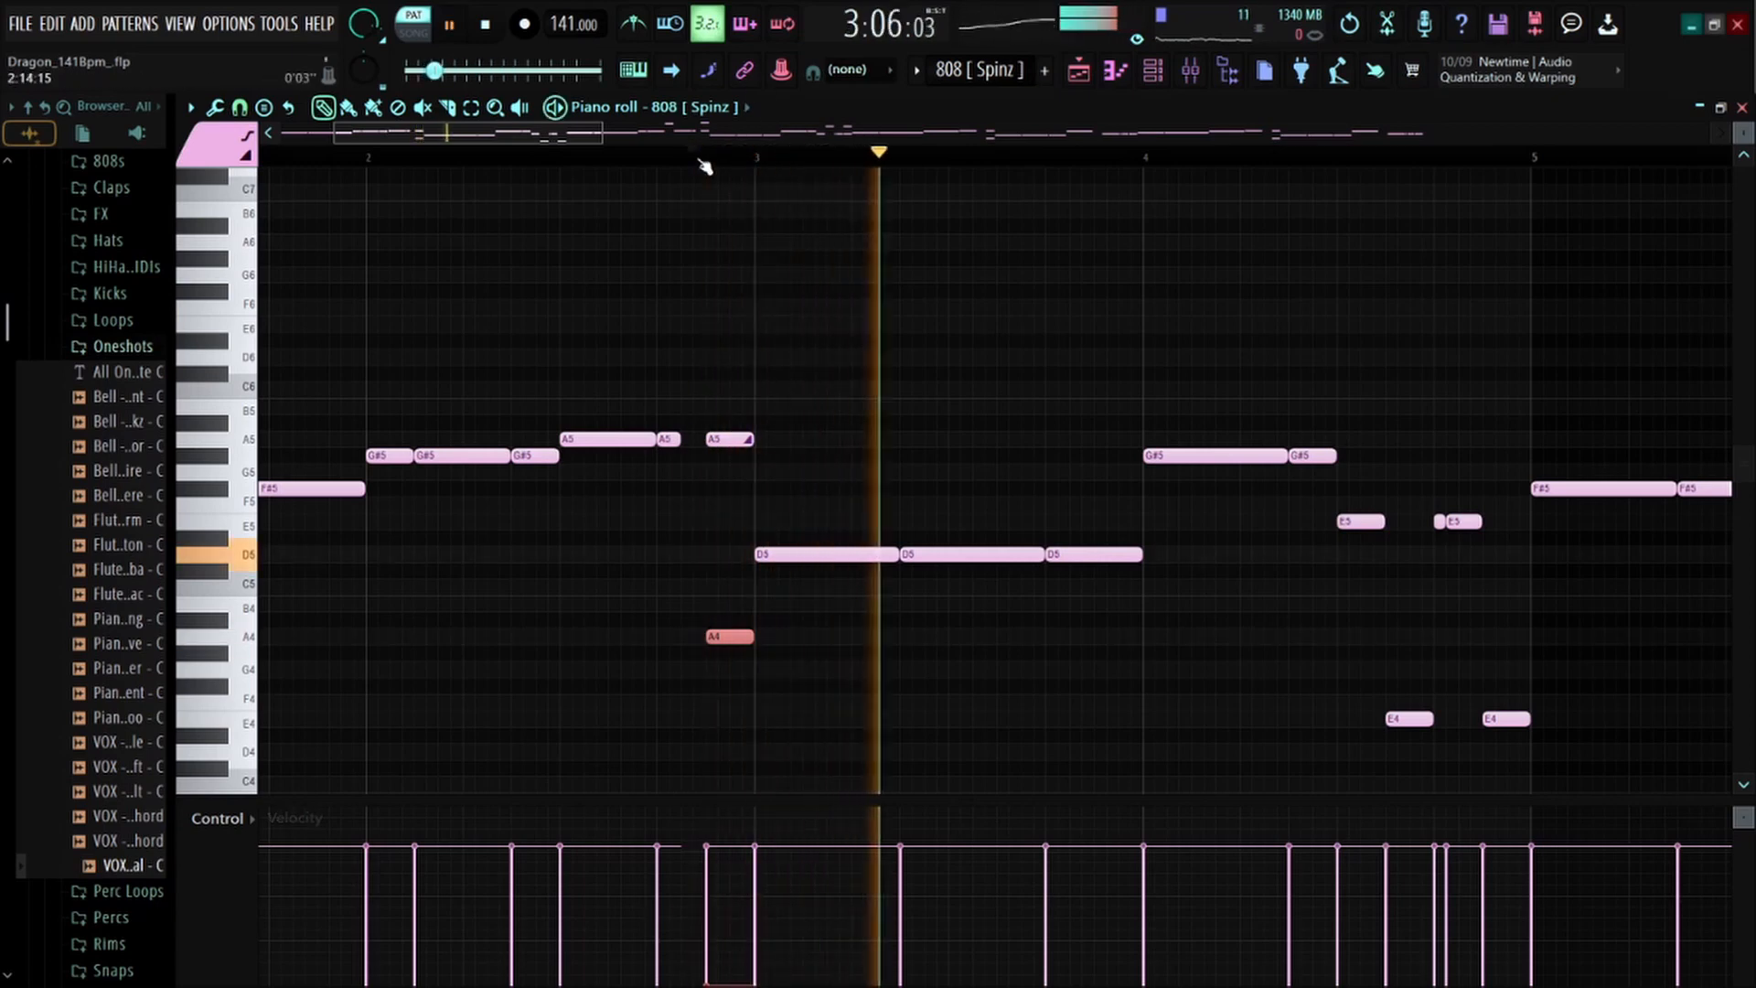
key("space")
scroll(704, 163, "down", 4)
key("Home")
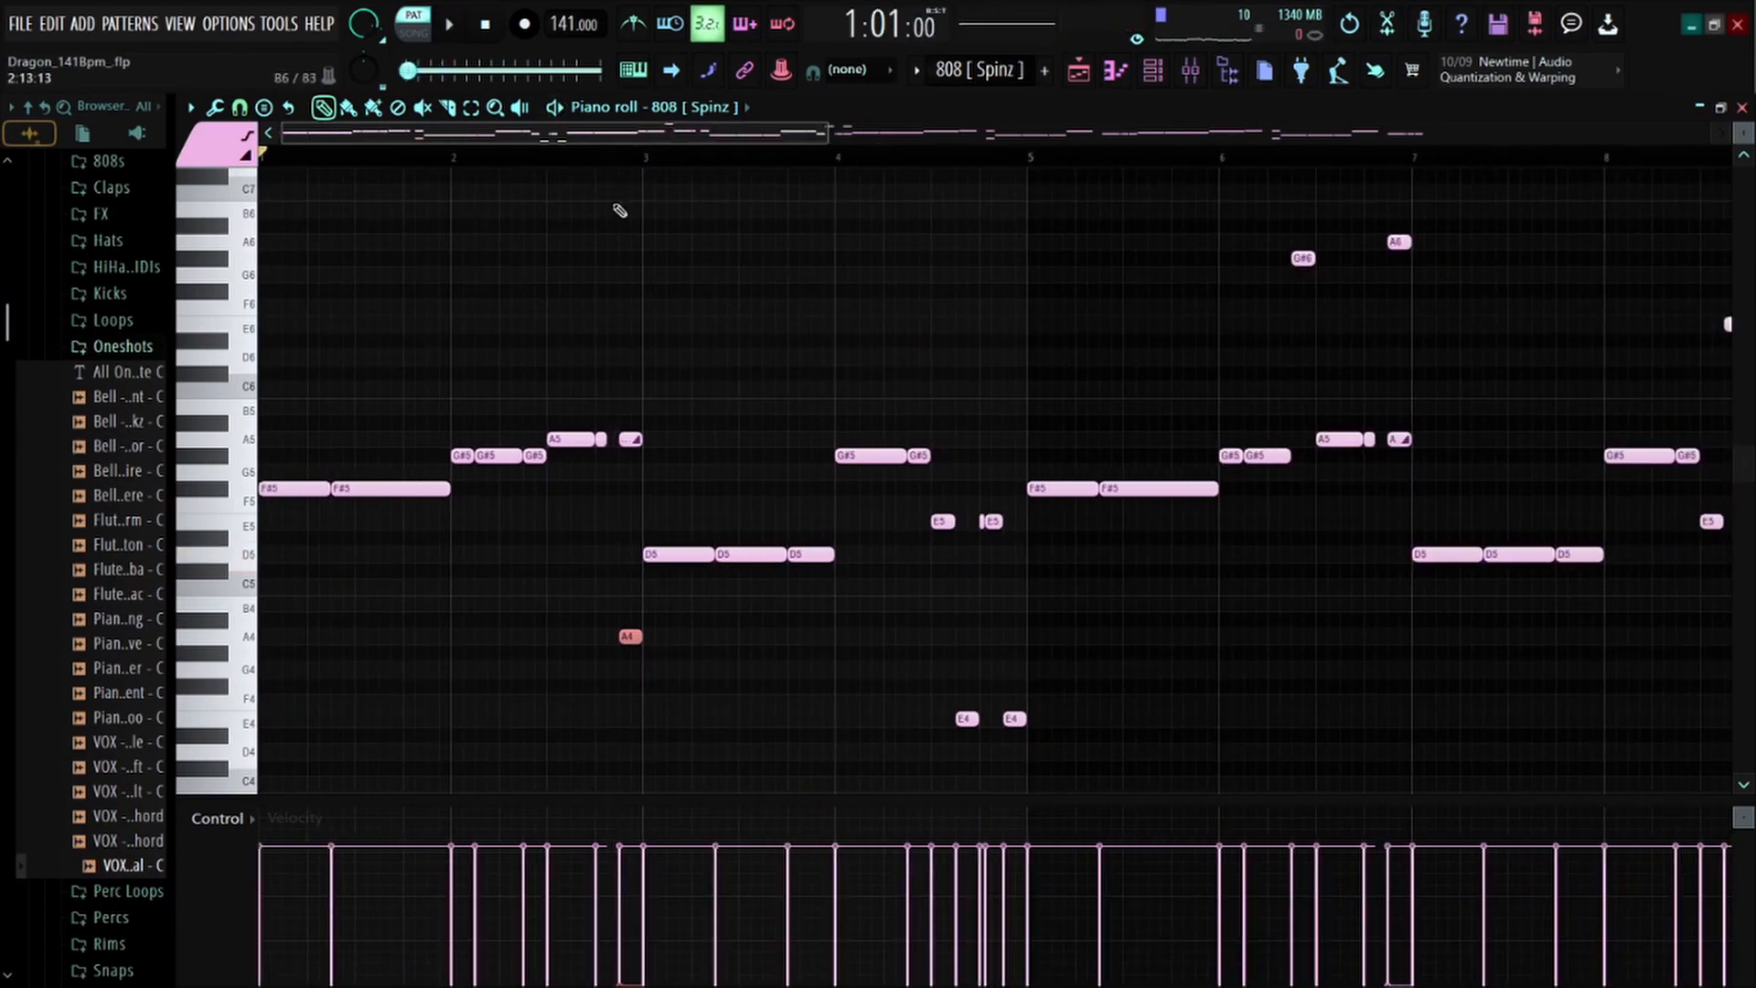
Add a G6 note in the middle of bar 1 of the 808 pattern, lengthen it, and chop it into a rapid roll
scroll(465, 144, "up", 4)
scroll(458, 333, "up", 3)
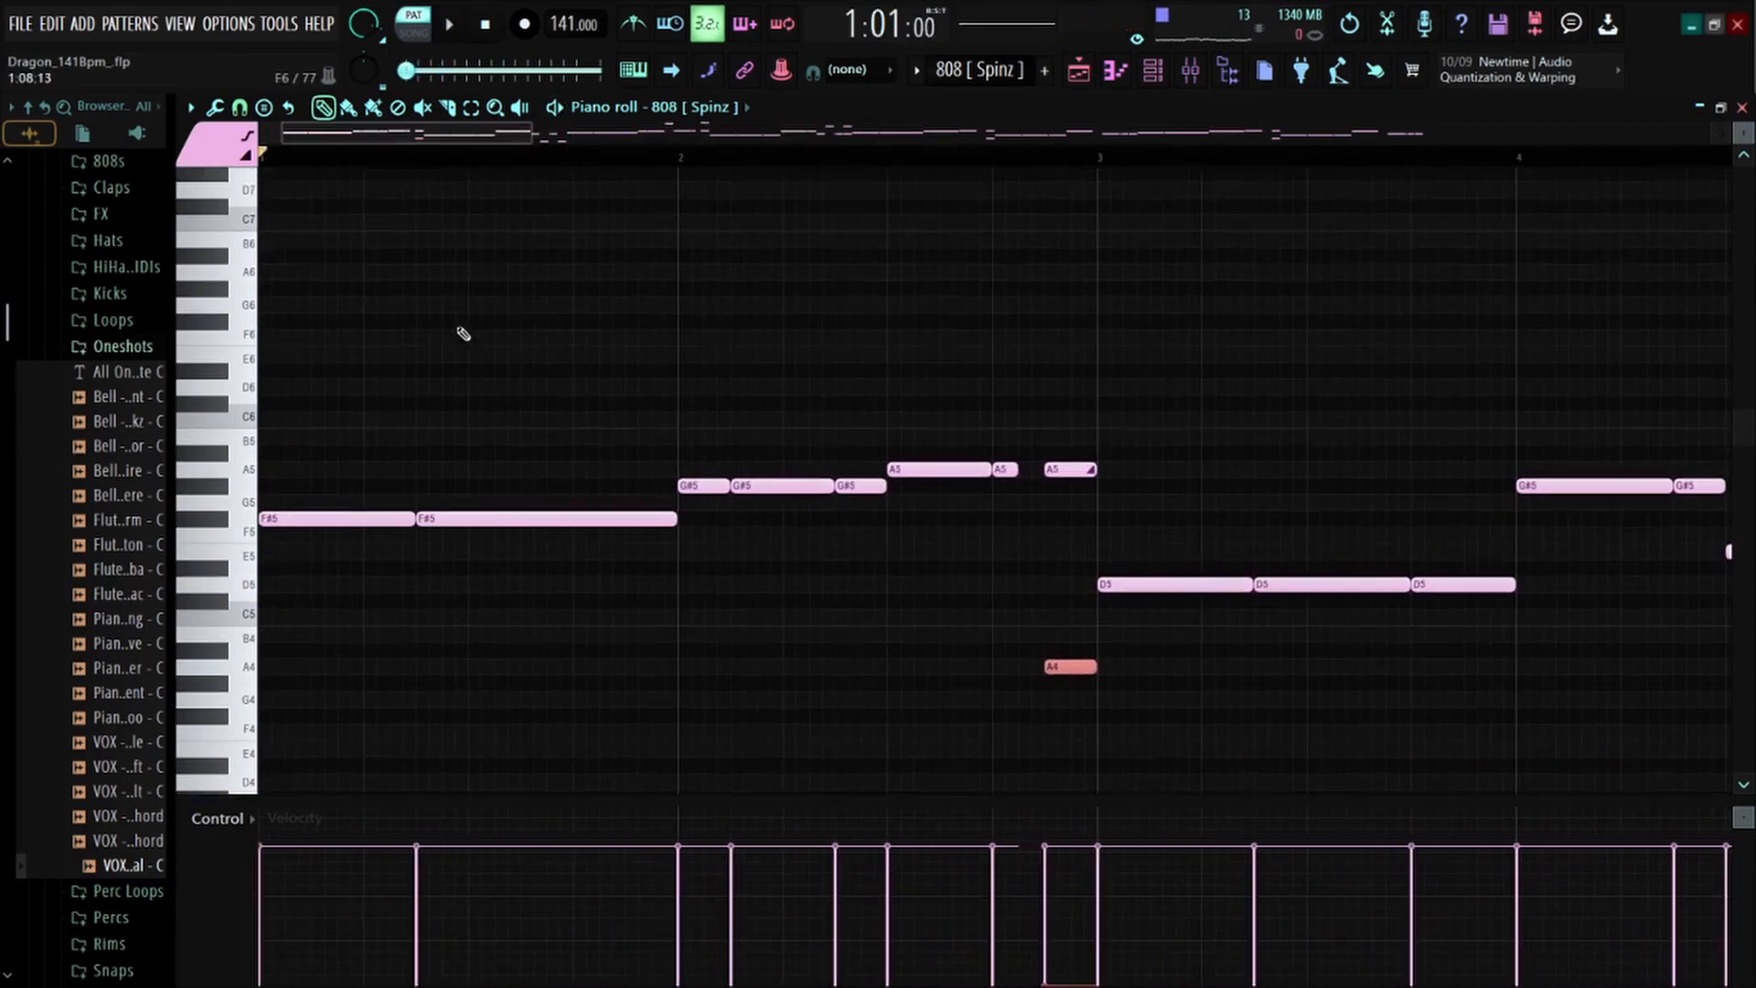
left_click(471, 374)
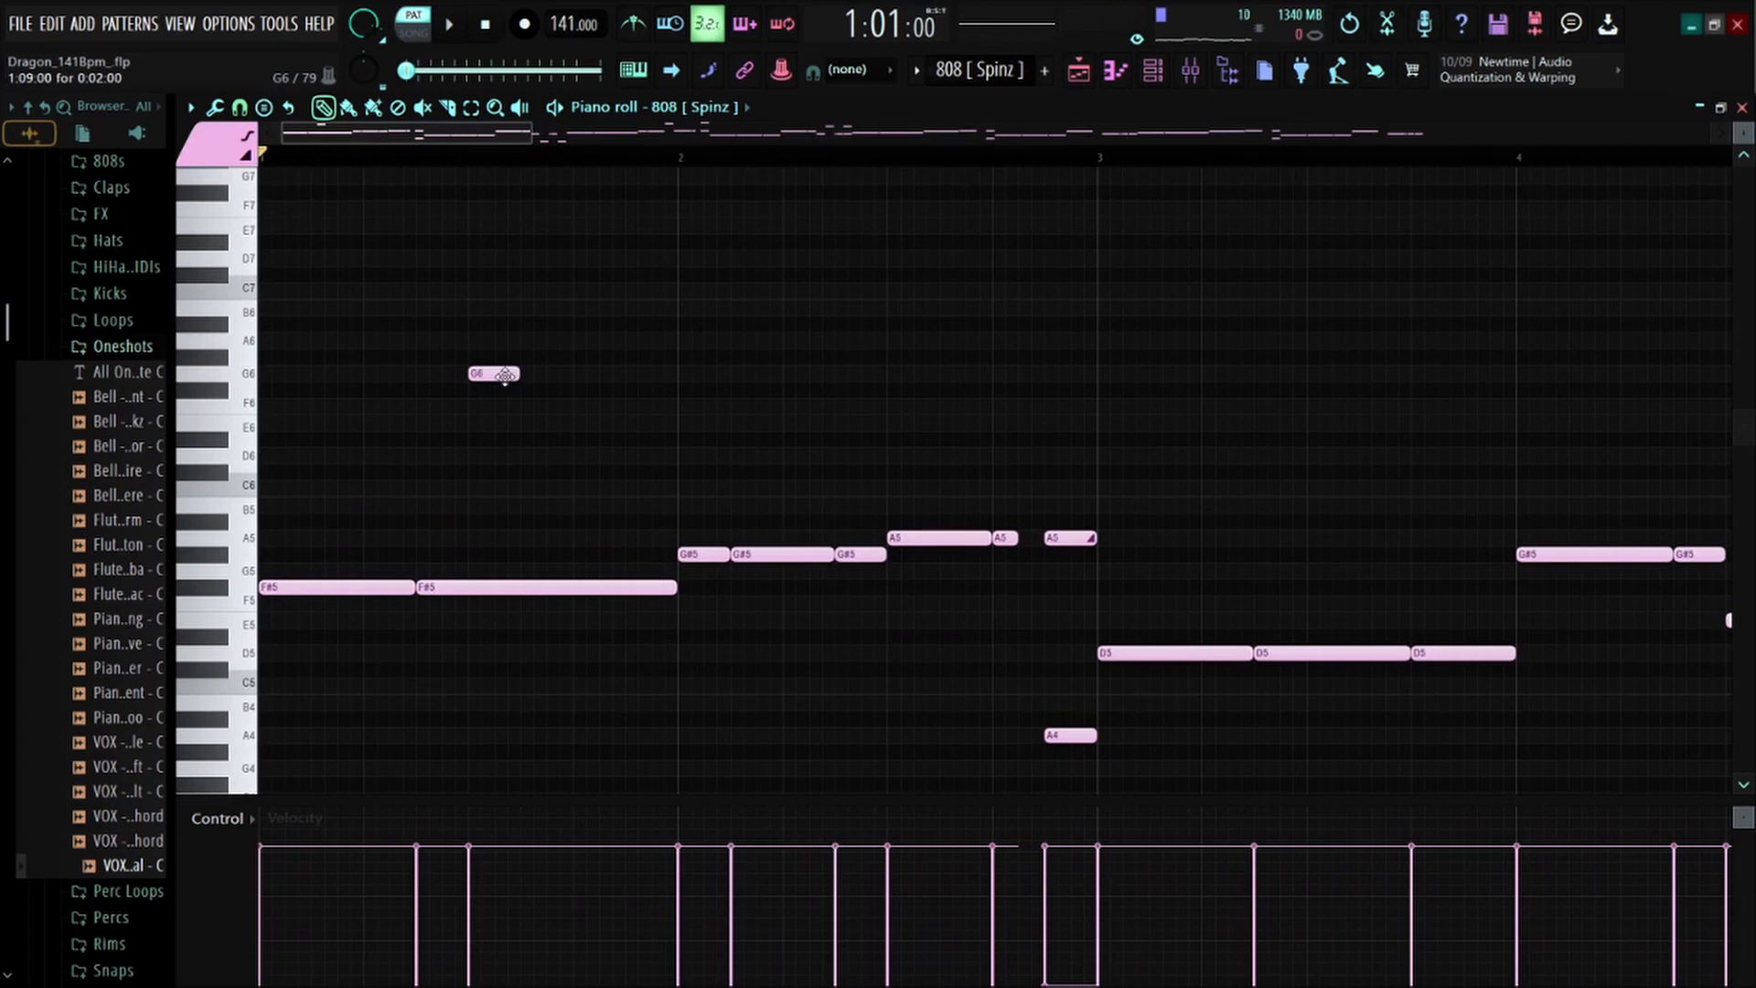
left_click(543, 377, "ctrl")
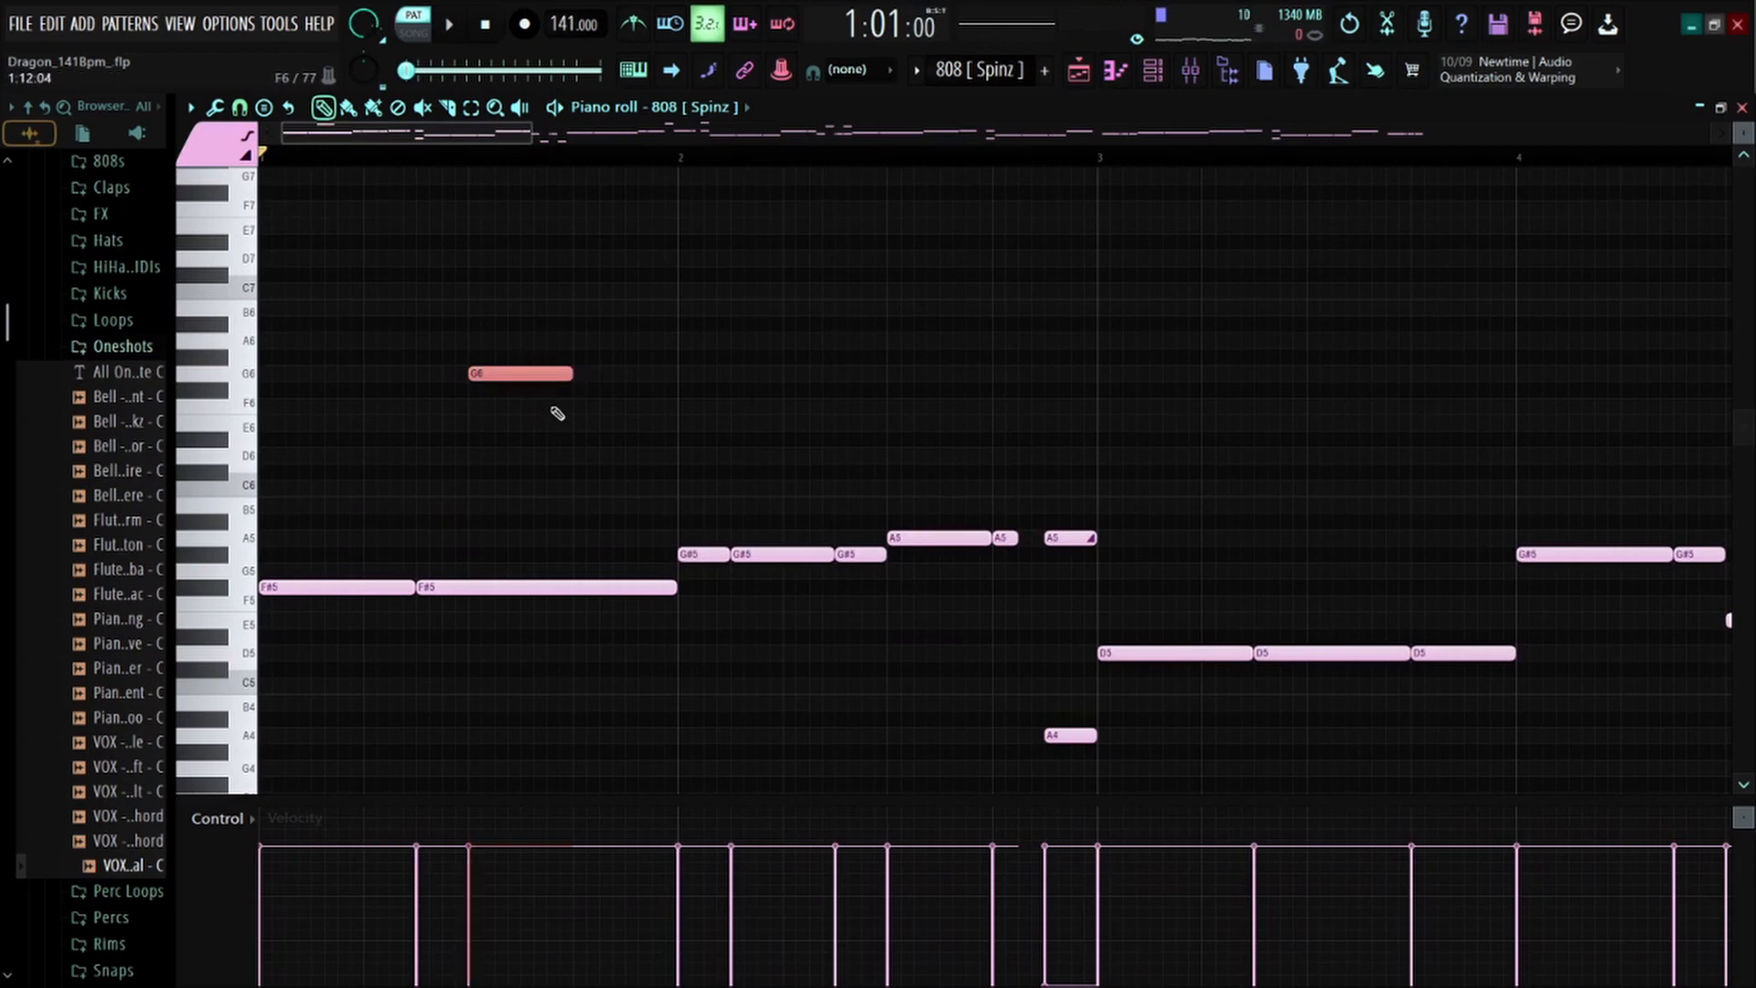
key("alt+u")
left_click_drag(1421, 541, 1422, 563)
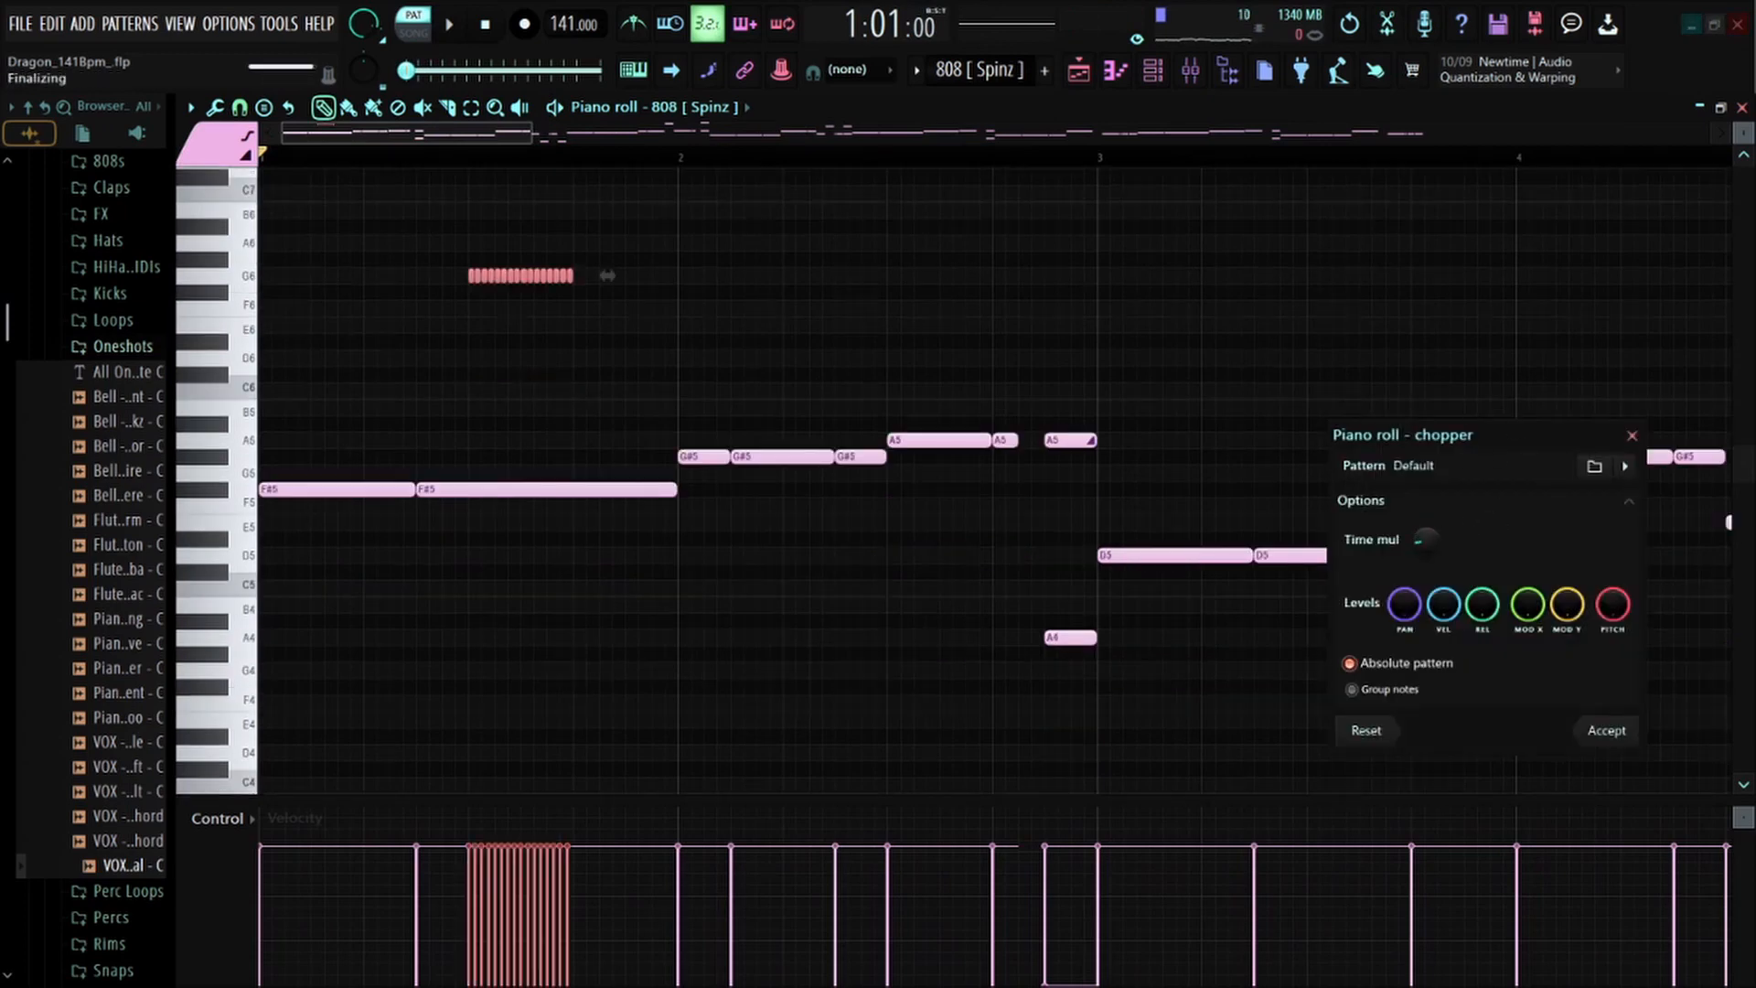
left_click(1608, 733)
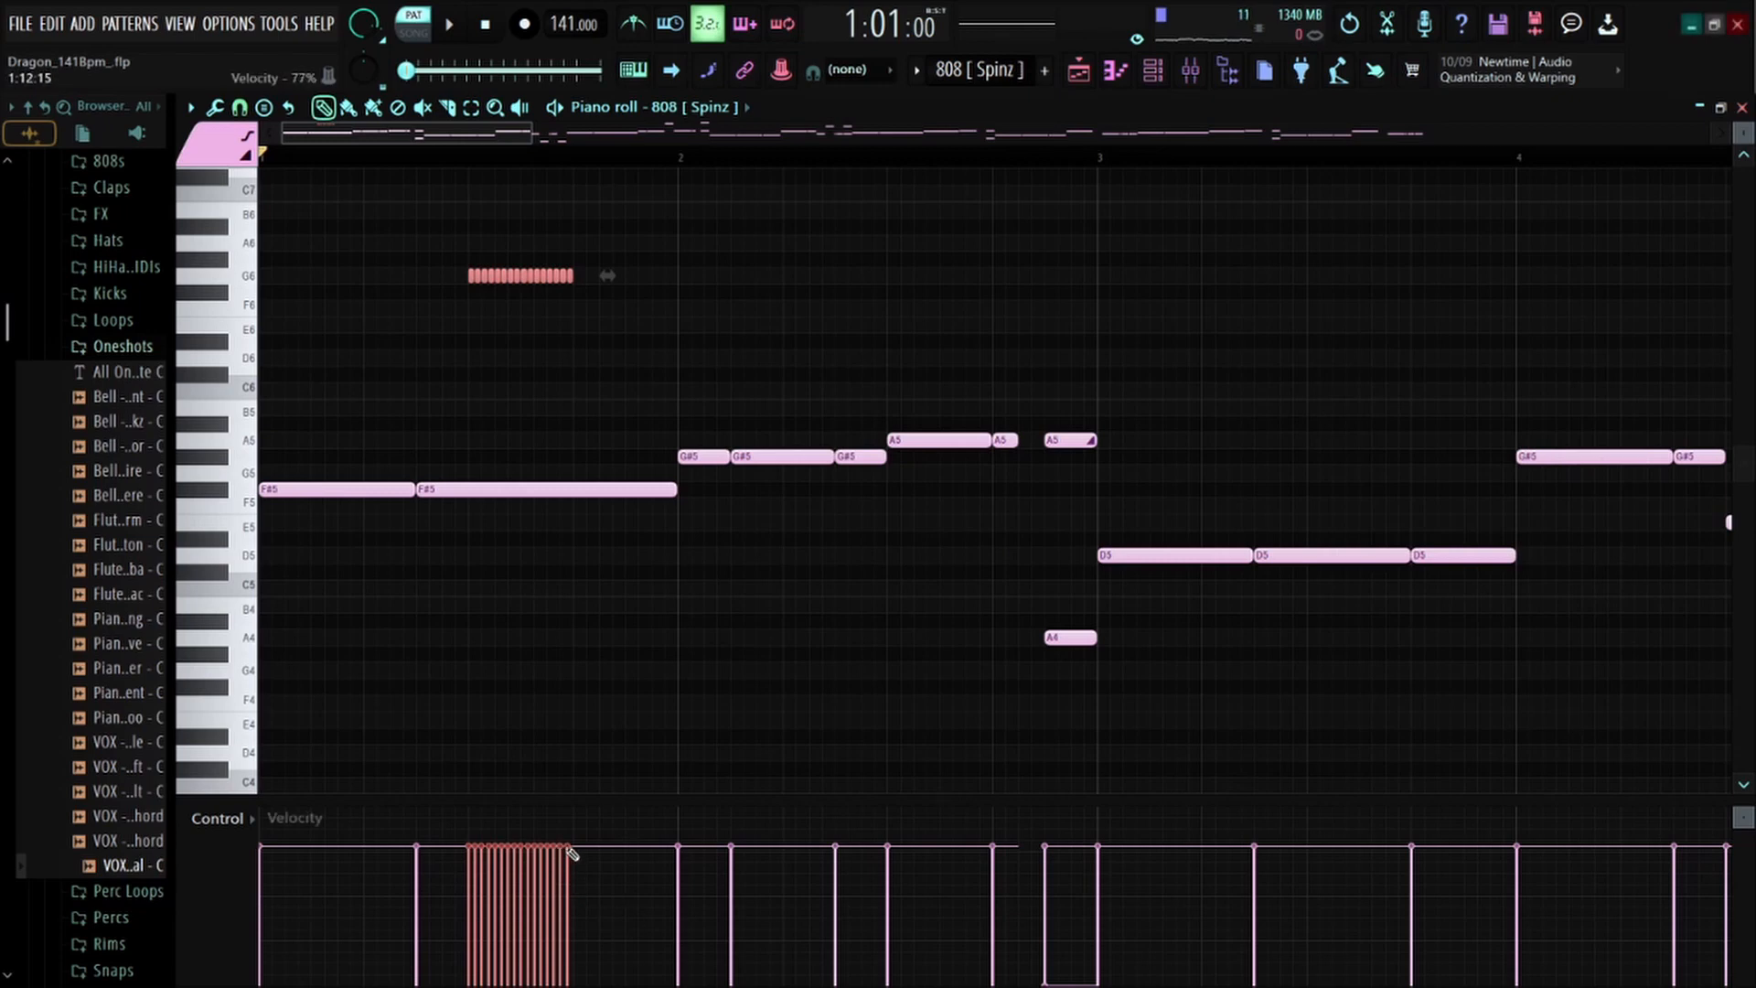
Ramp the chopped G6 notes' velocity upward from zero and play the roll with the F#5 note beneath it deleted
mouse_move(569, 853)
left_mouse_down()
mouse_move(439, 925)
mouse_move(457, 985)
left_mouse_up()
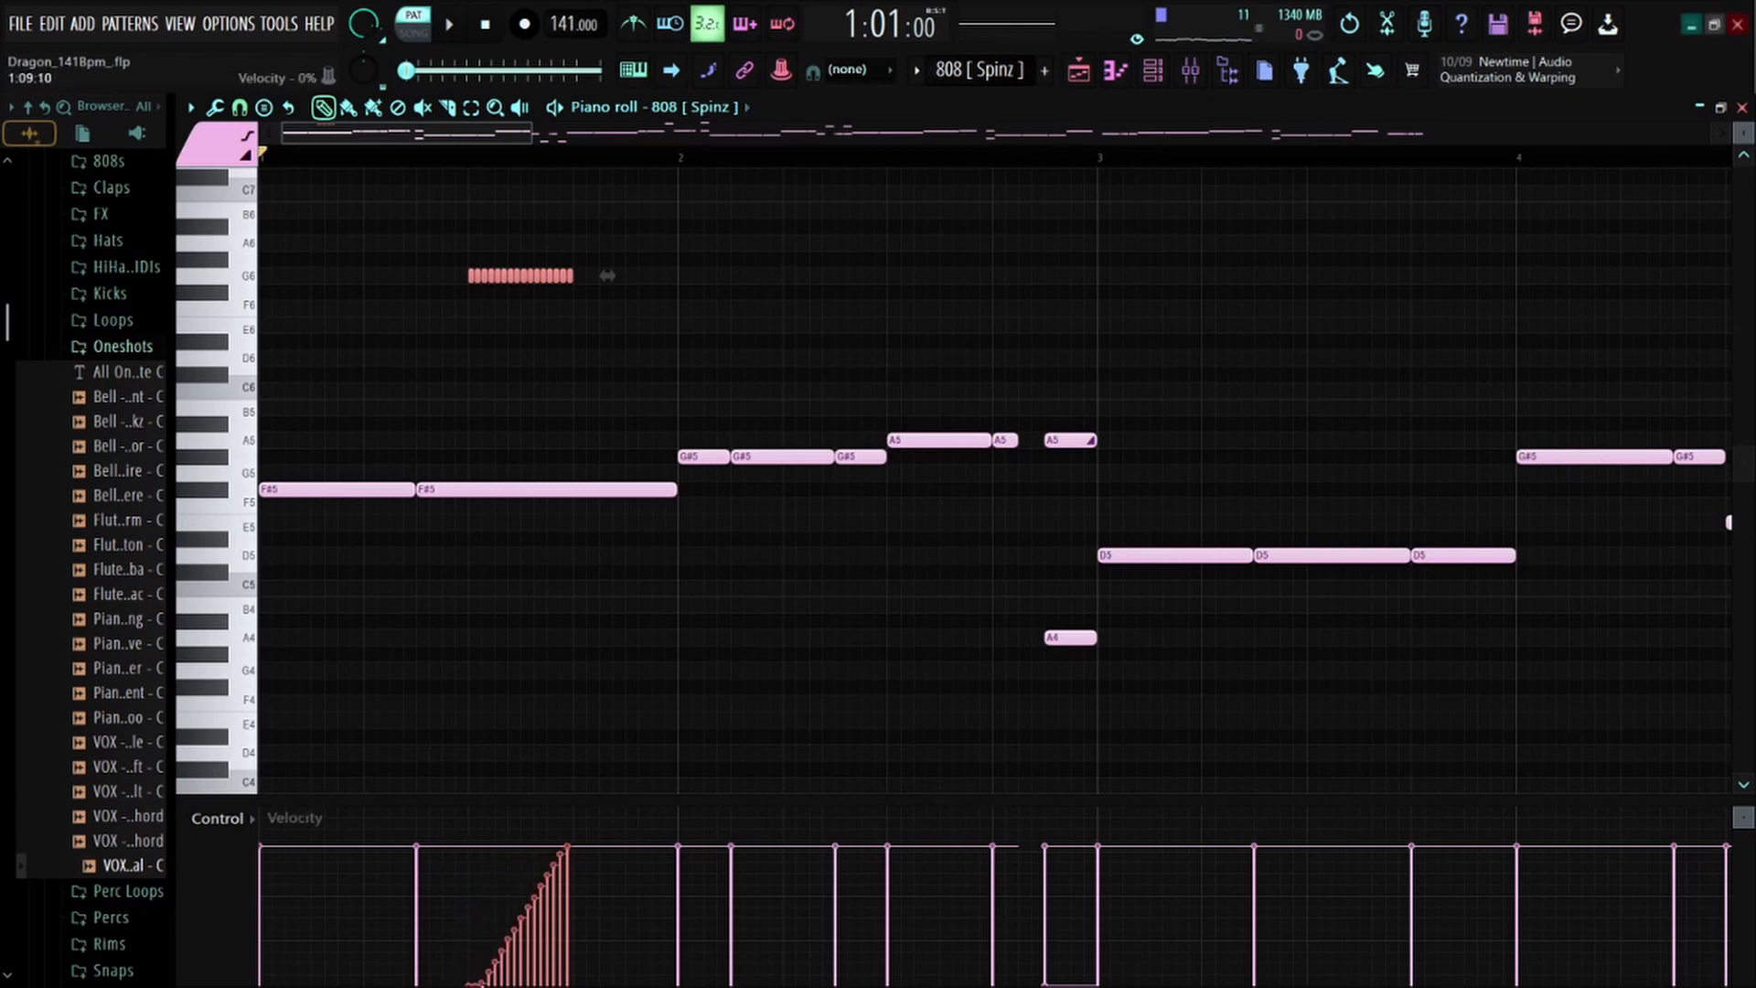
right_click(494, 490)
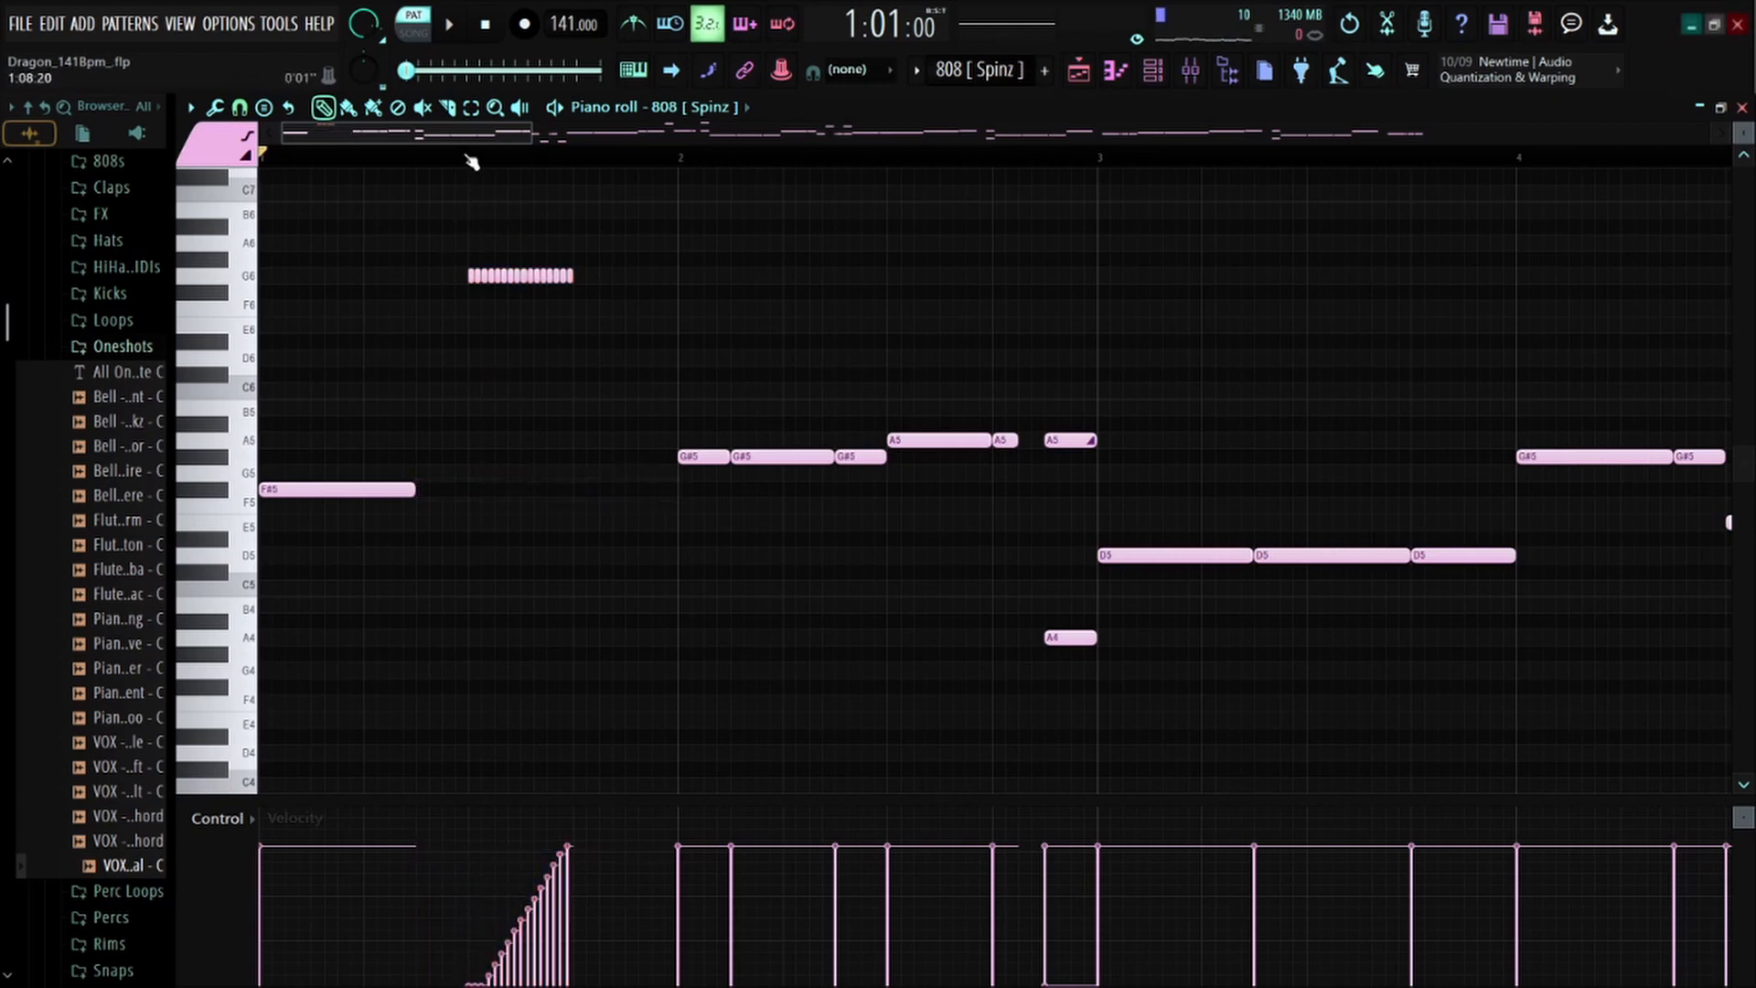
left_click(470, 157)
key("space")
key("space")
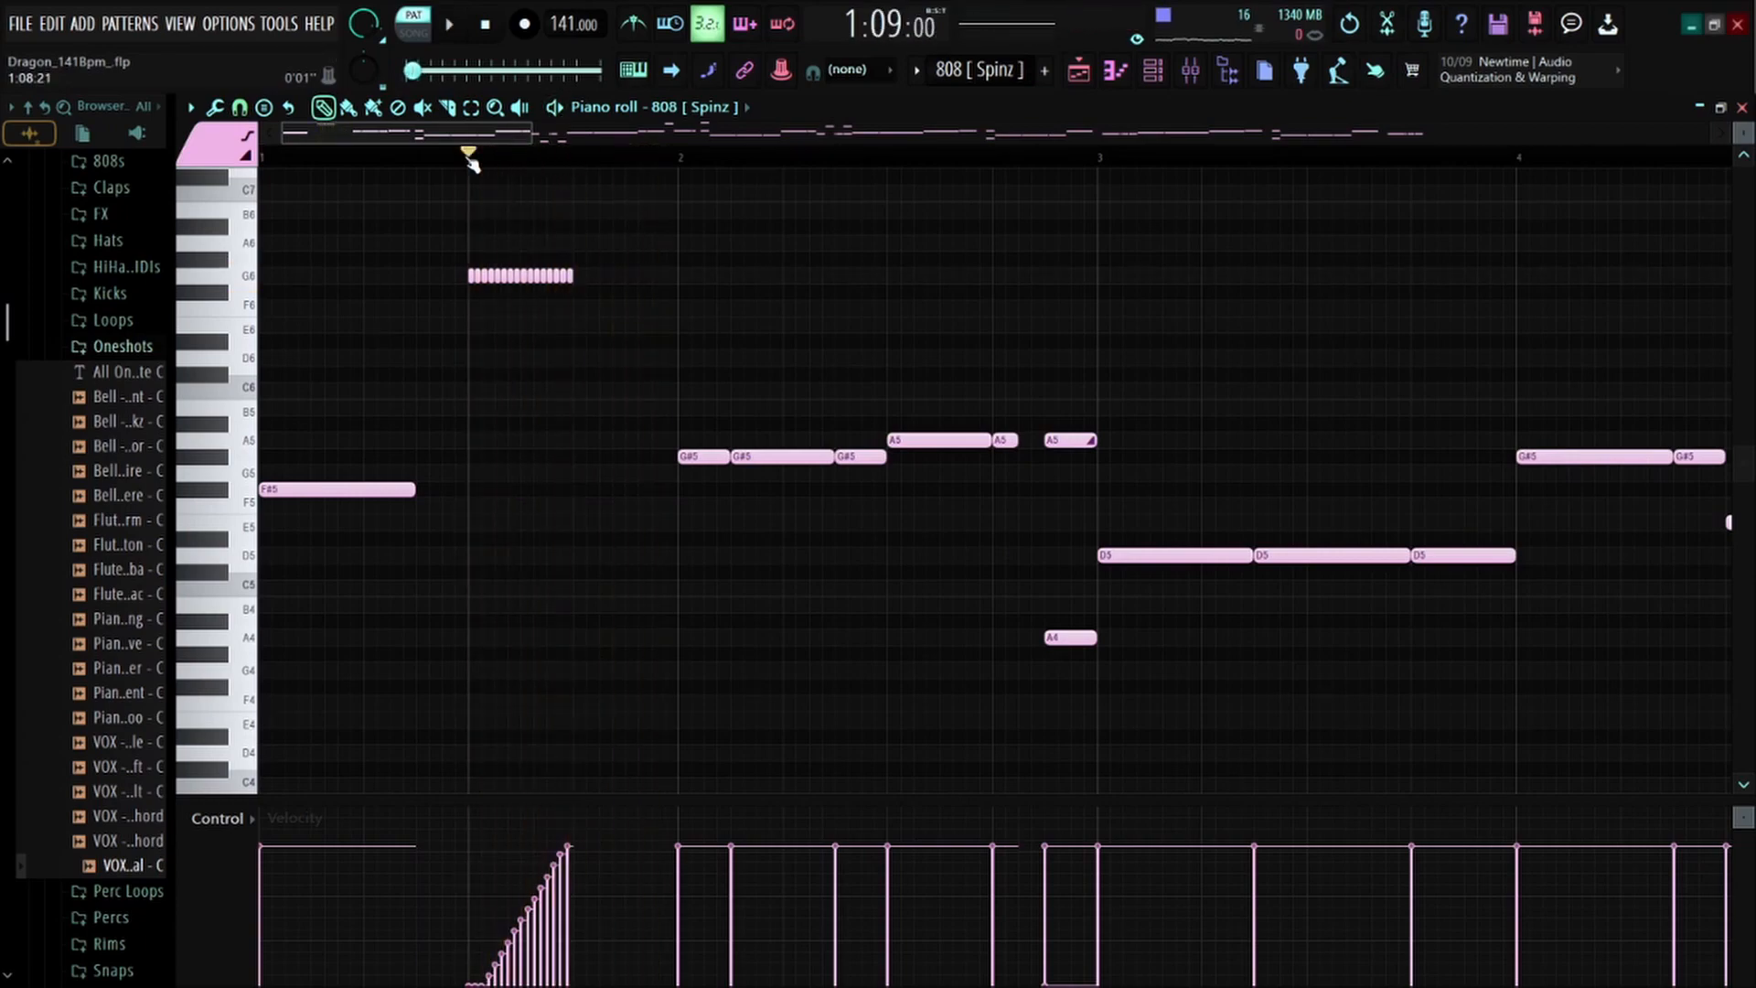
Undo the deletion of the F#5 note in bar 1 and select the chopped G6 notes
key("ctrl+z")
mouse_move(595, 271)
left_mouse_down()
mouse_move(745, 293)
mouse_move(487, 276)
left_mouse_up()
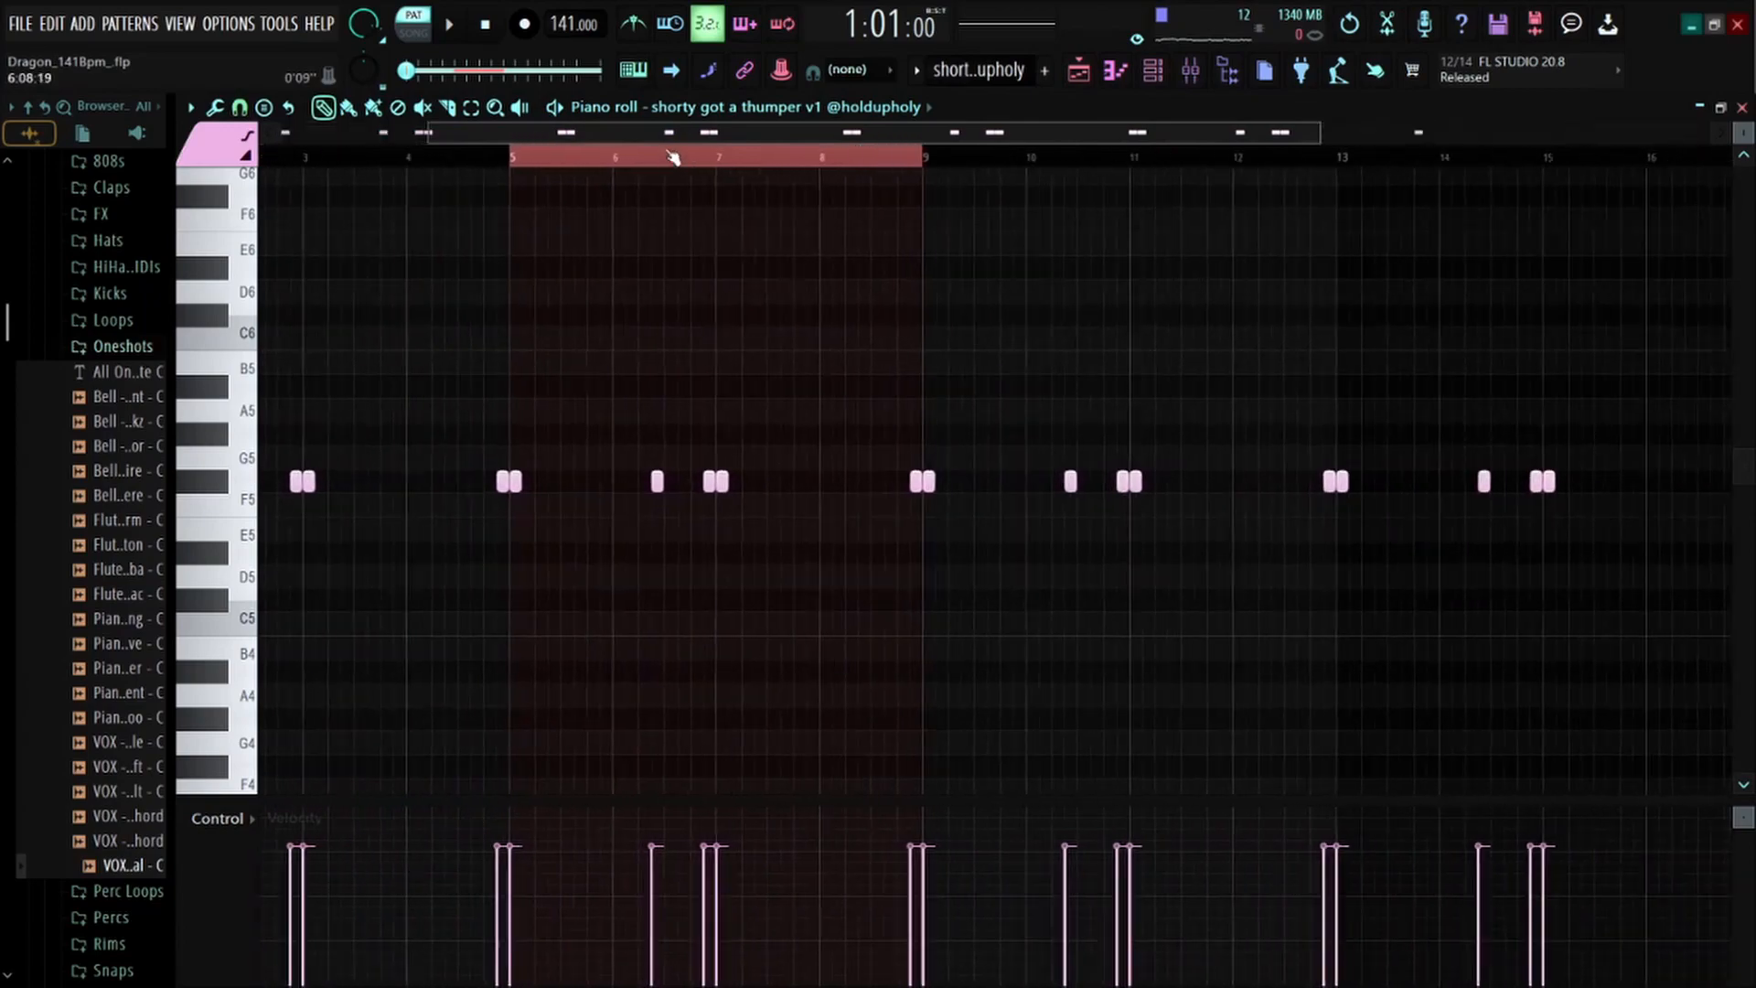
Examine the spacing of the single and paired F#5 hits across the shorty got a thumper v1 pattern, ending at bar 1
left_click_drag(669, 135, 247, 174)
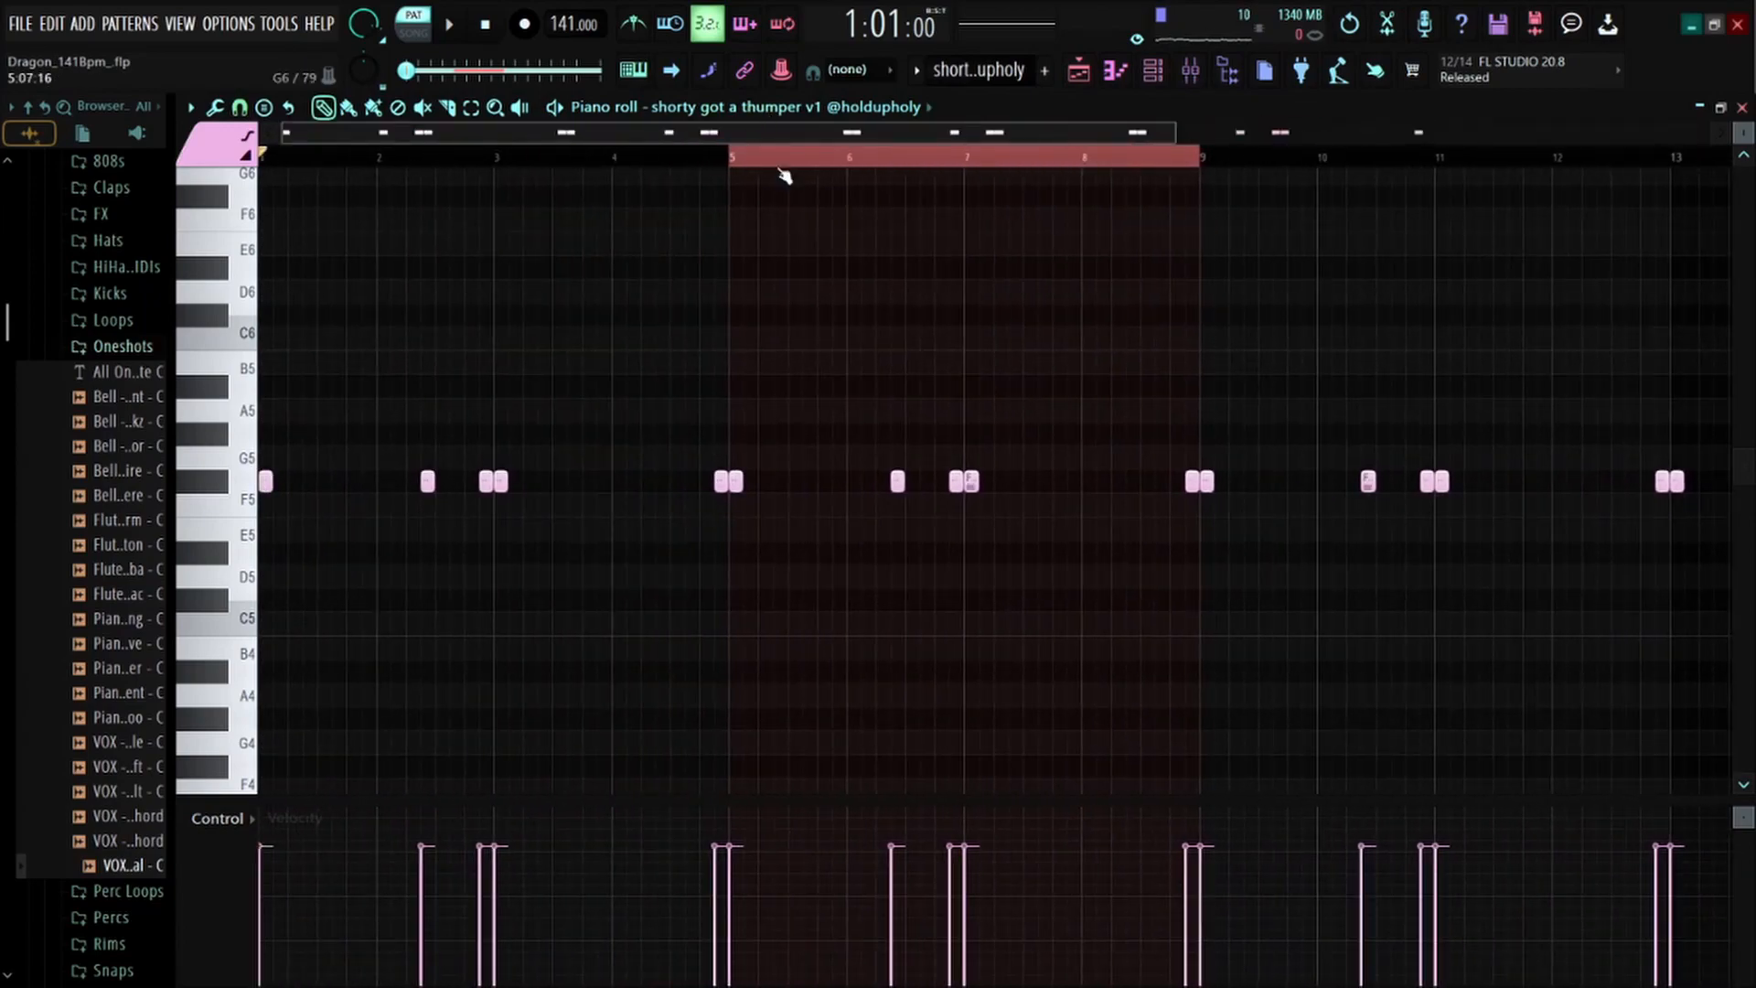
scroll(773, 160, "up", 2)
left_click(651, 116)
left_click_drag(503, 135, 422, 151)
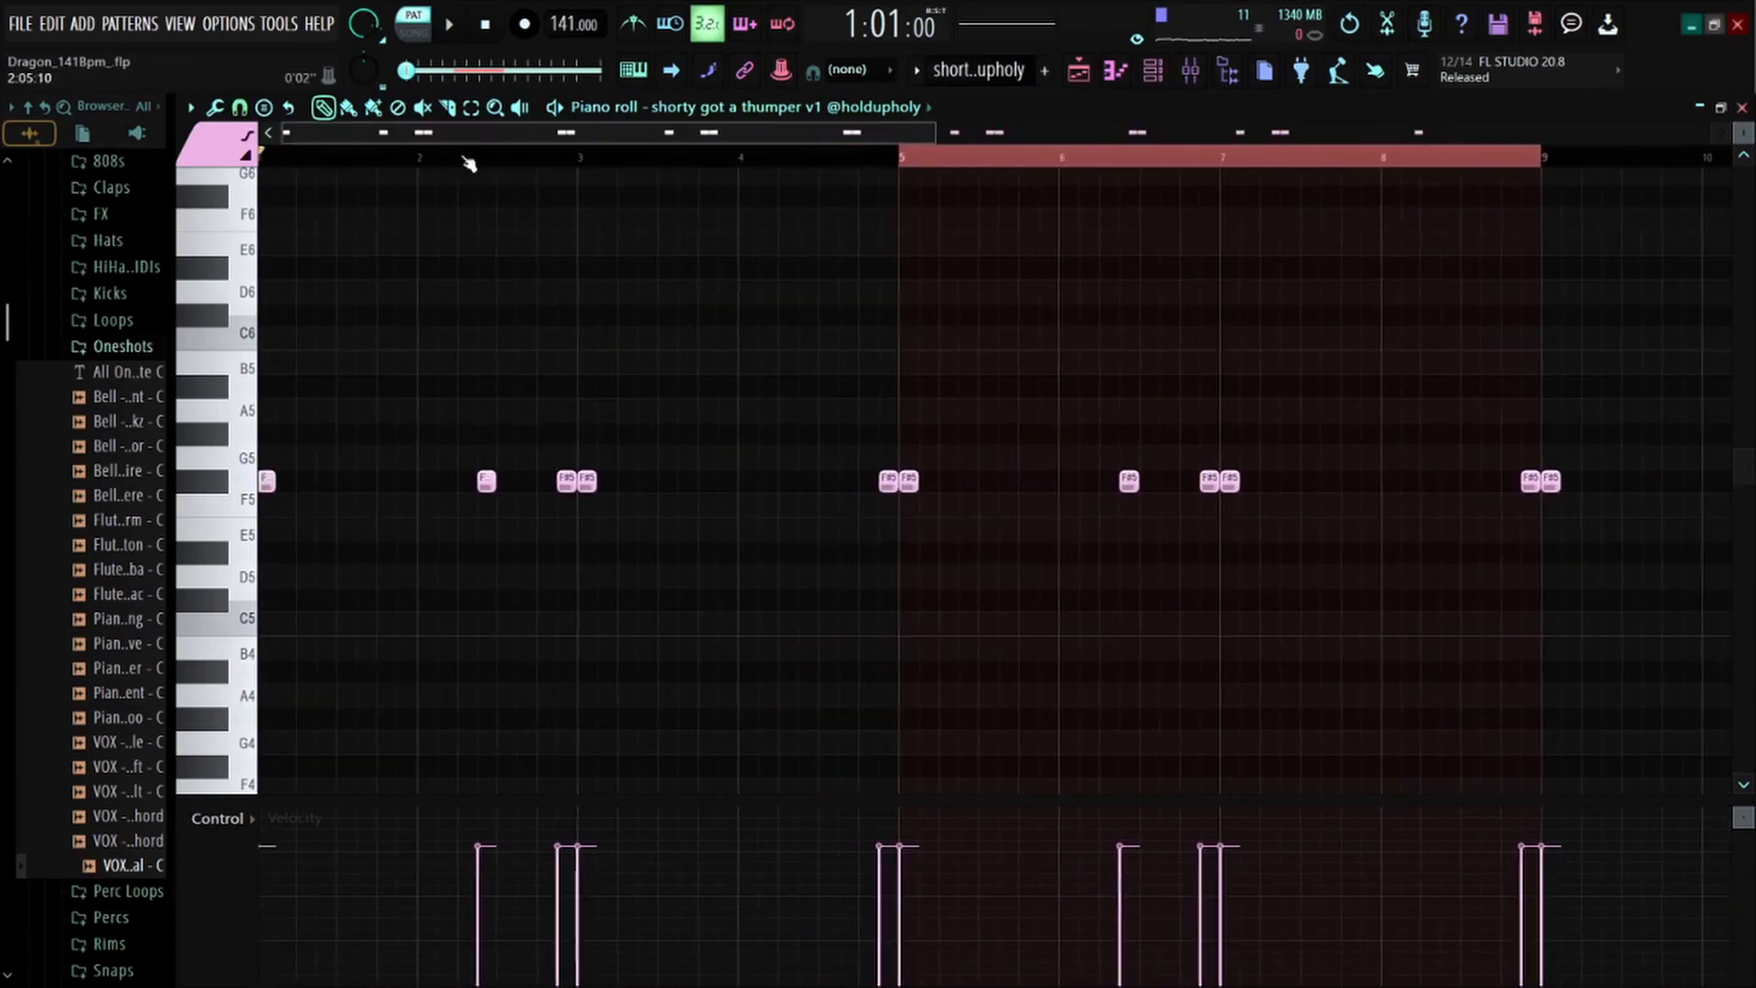
scroll(469, 163, "down", 3)
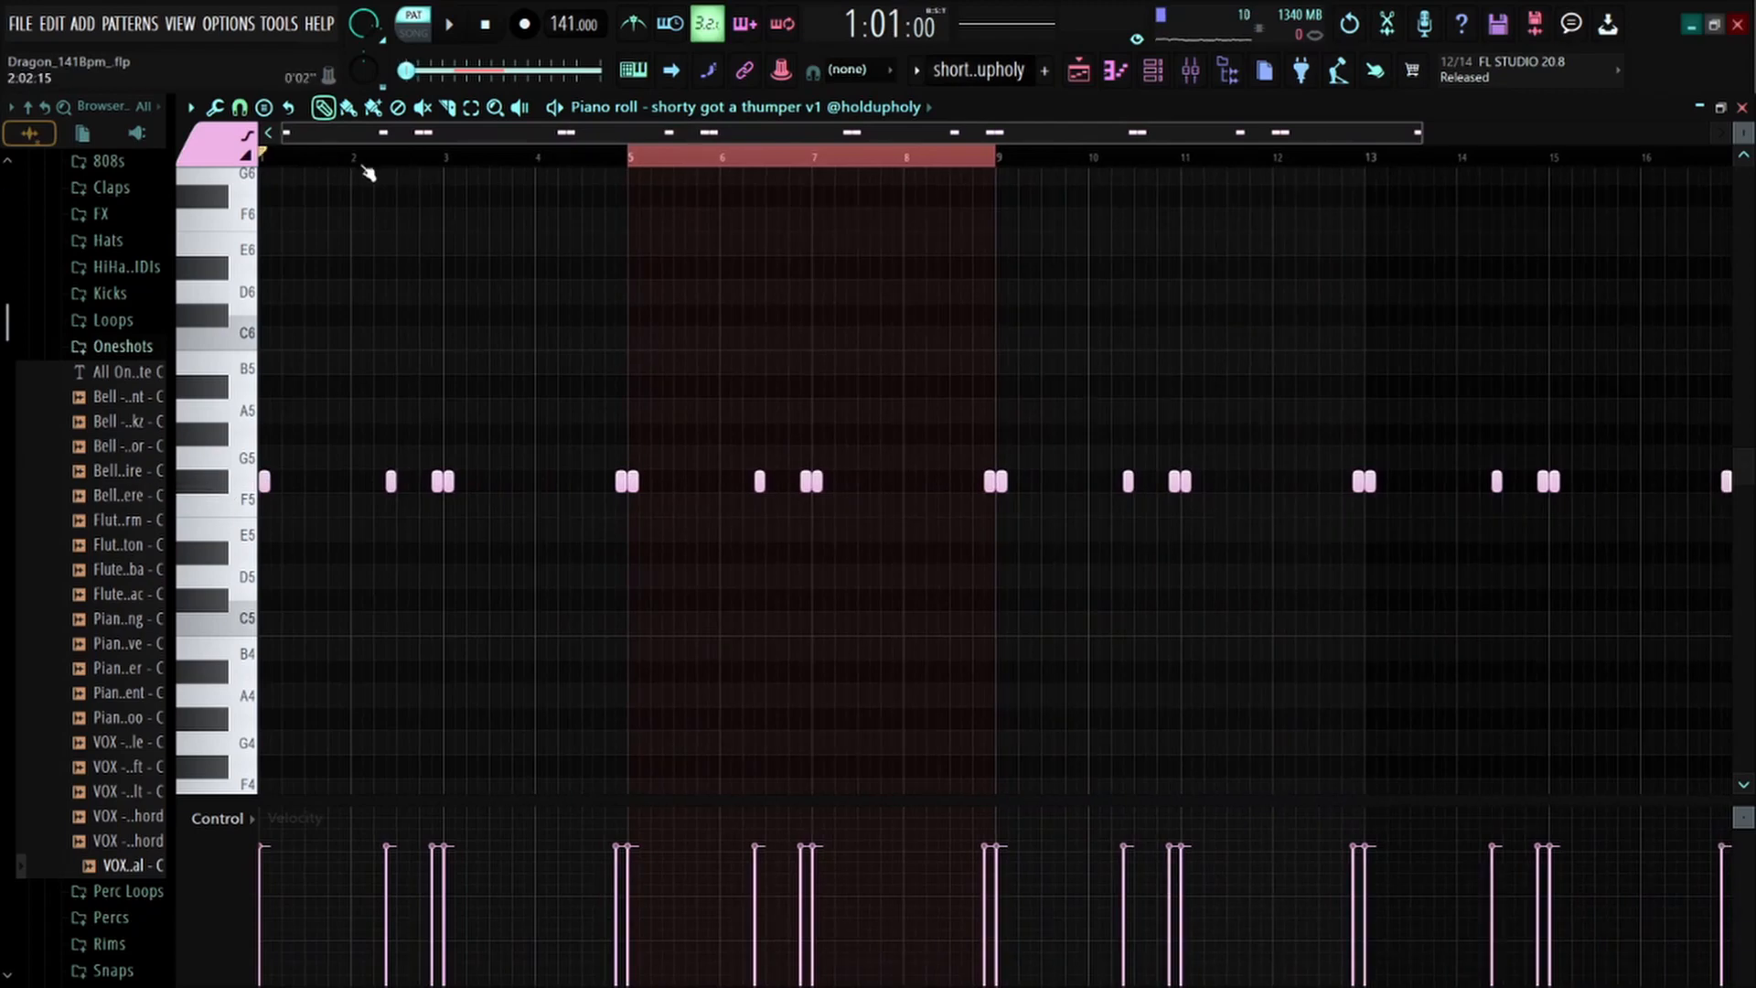
scroll(298, 165, "up", 3)
left_click_drag(407, 133, 377, 137)
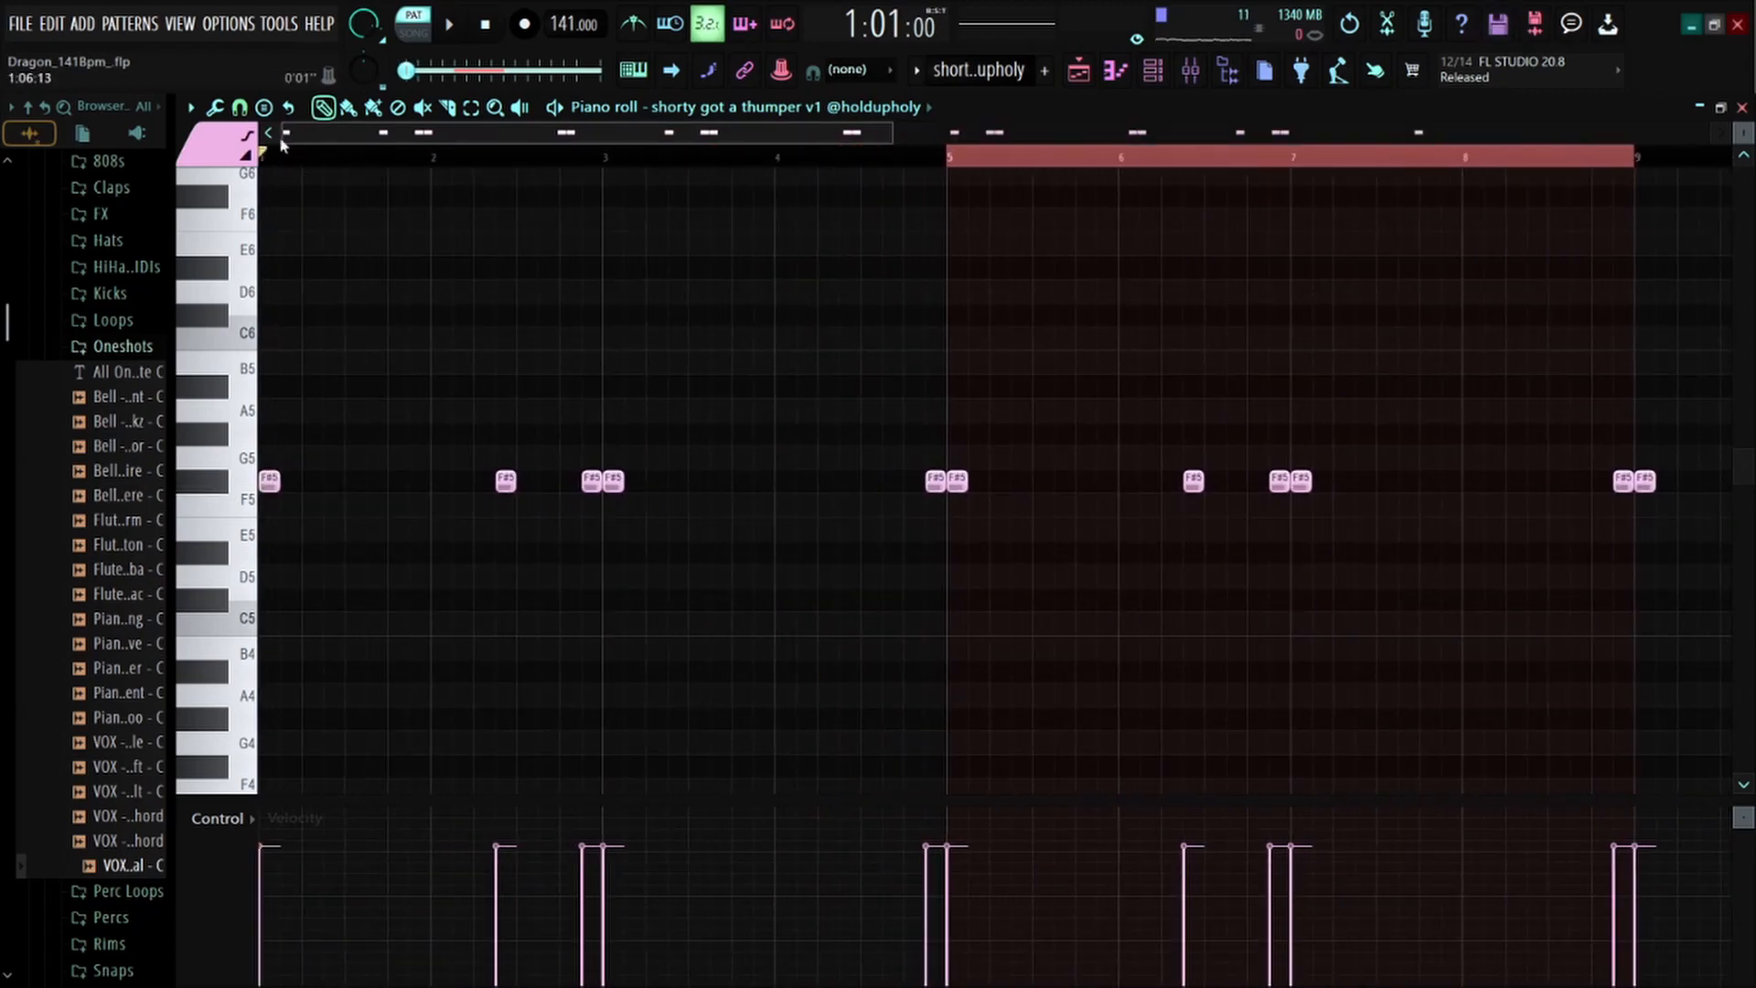
Play the thumper pattern from the start through bar 4, stop it at bar 5, and clear the time selection
key("space")
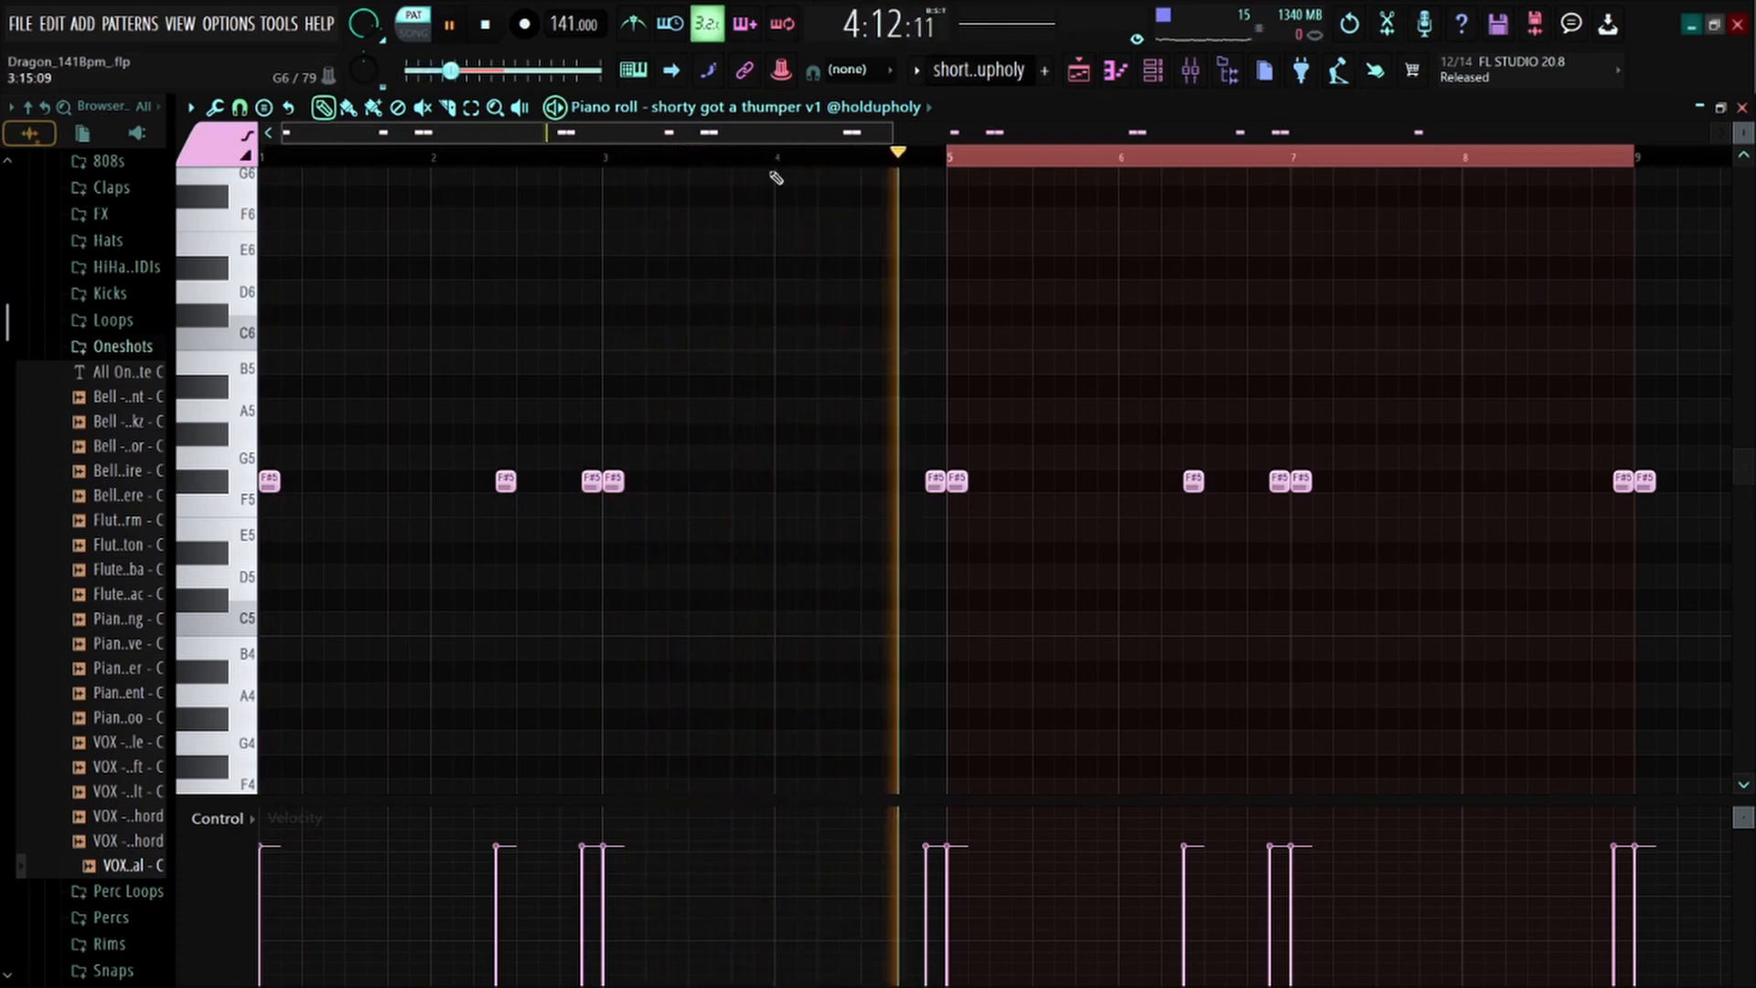
key("space")
left_click(954, 160)
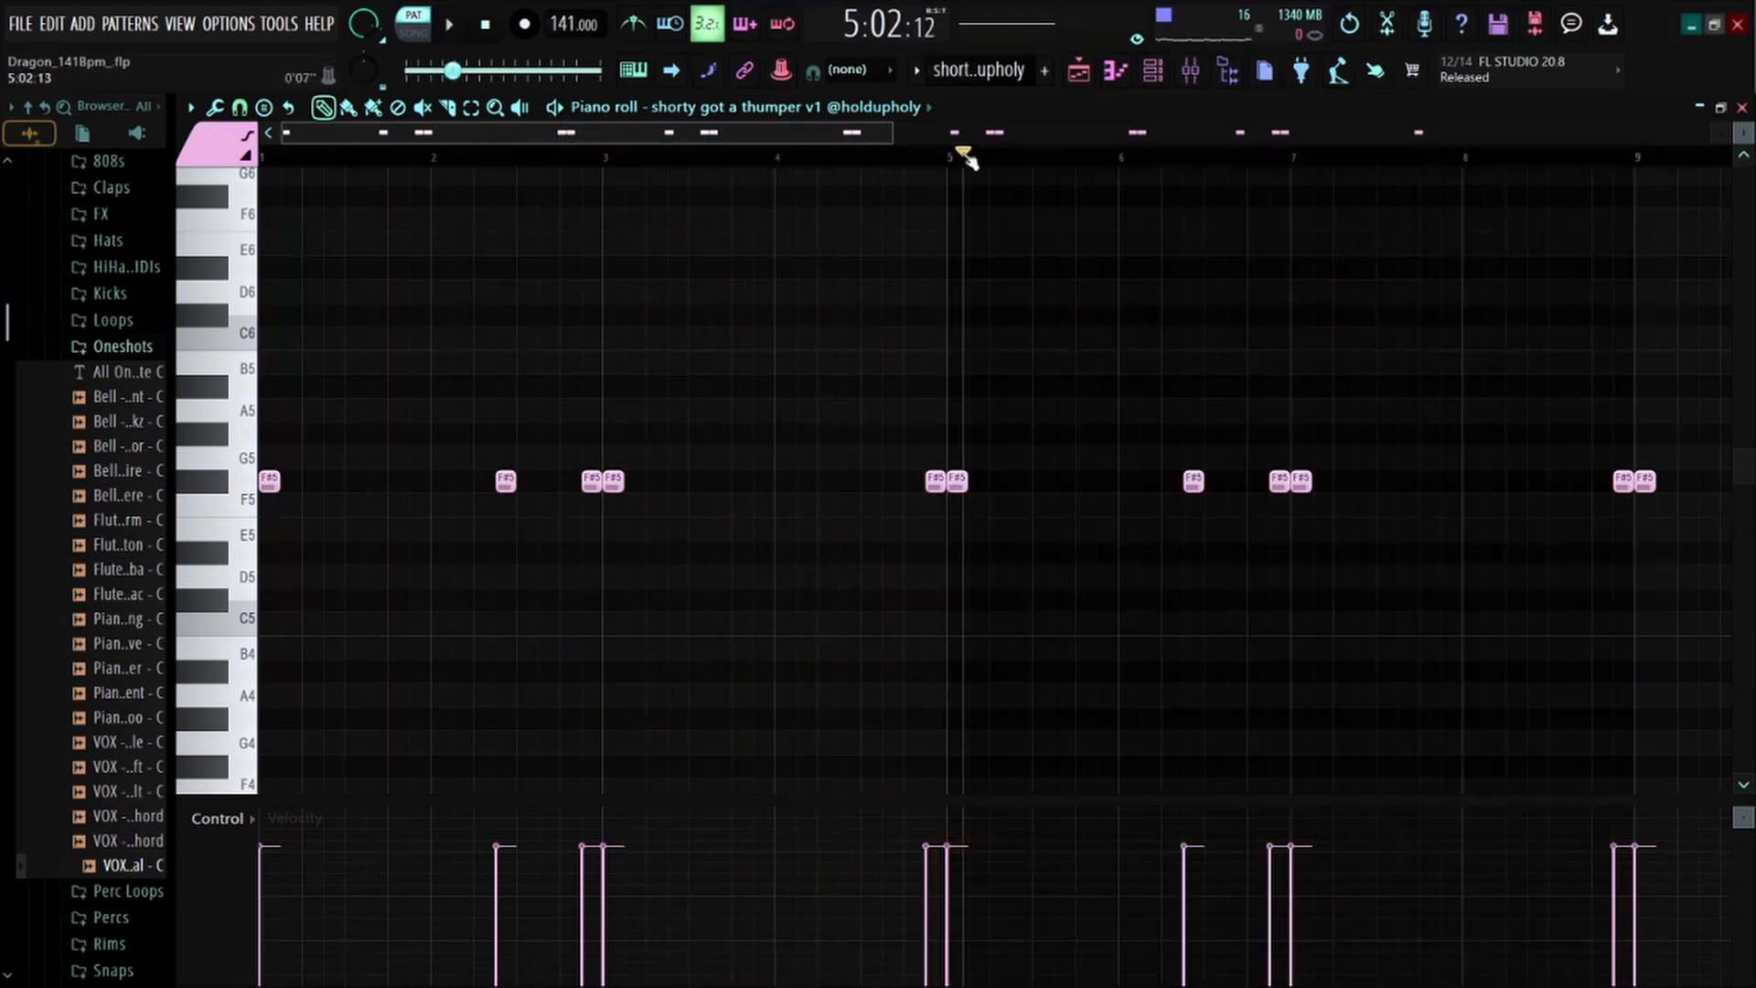
scroll(886, 165, "down", 4)
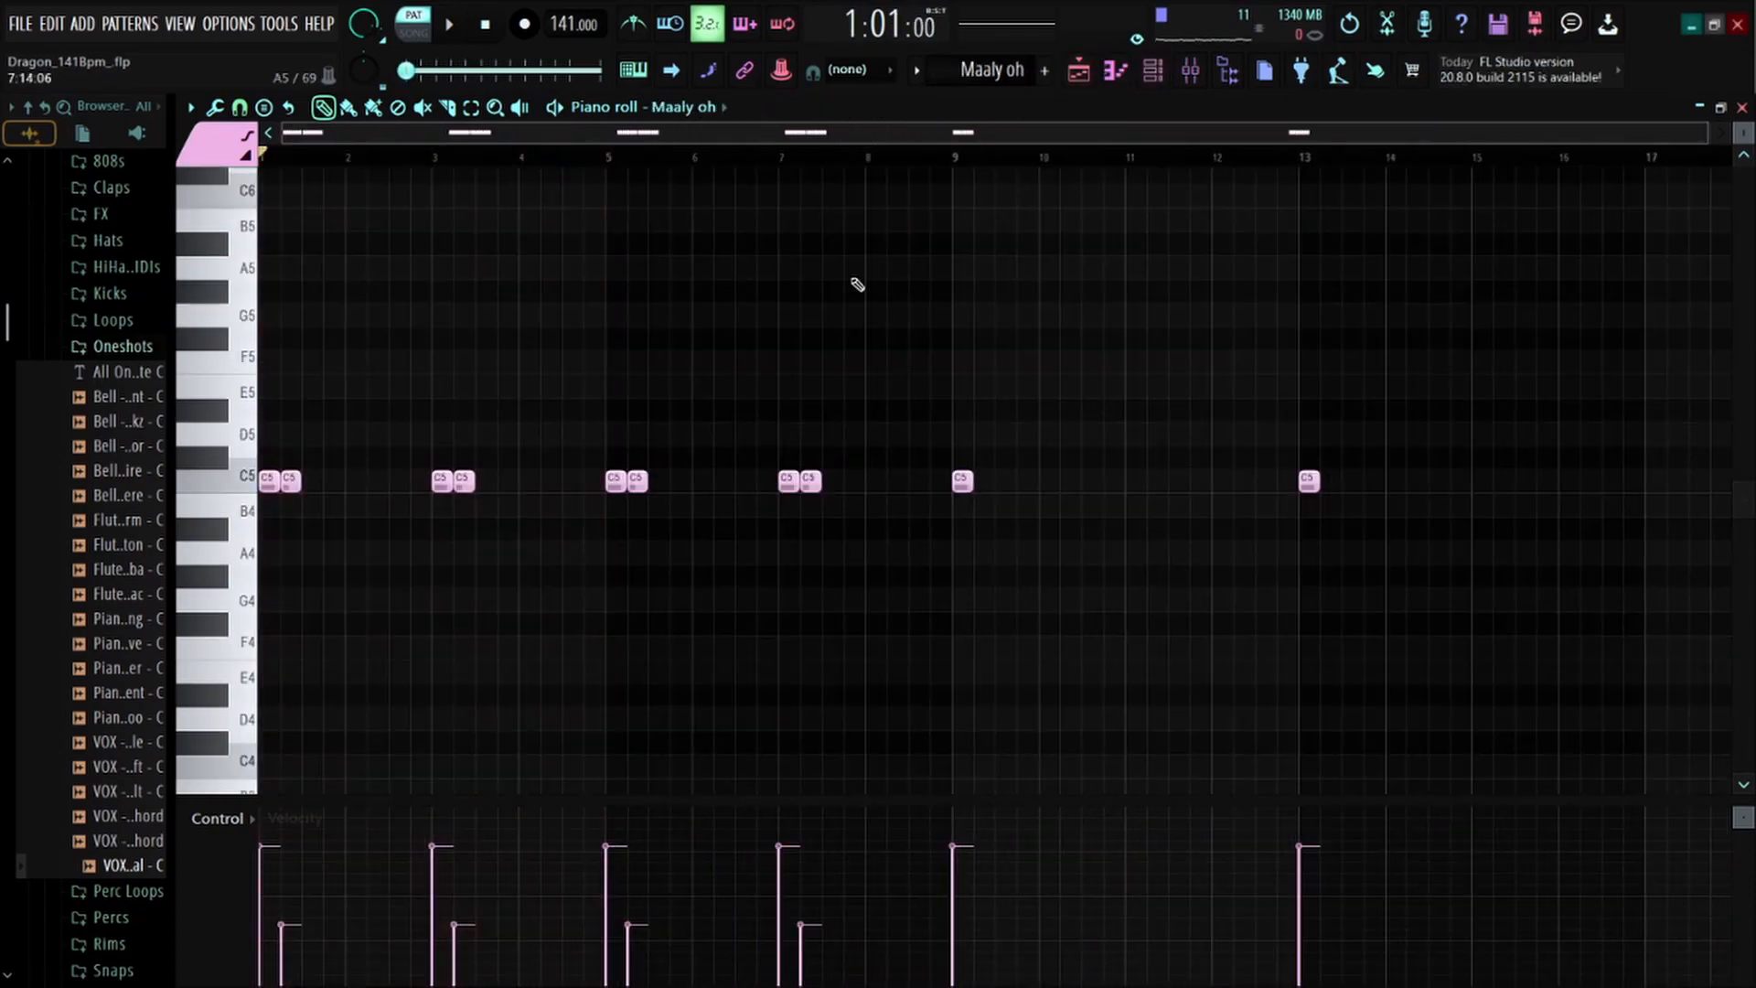
Select each of the paired C5 notes in bar 1 of the Maaly oh pattern in turn, and play it from the start
scroll(331, 162, "up", 4)
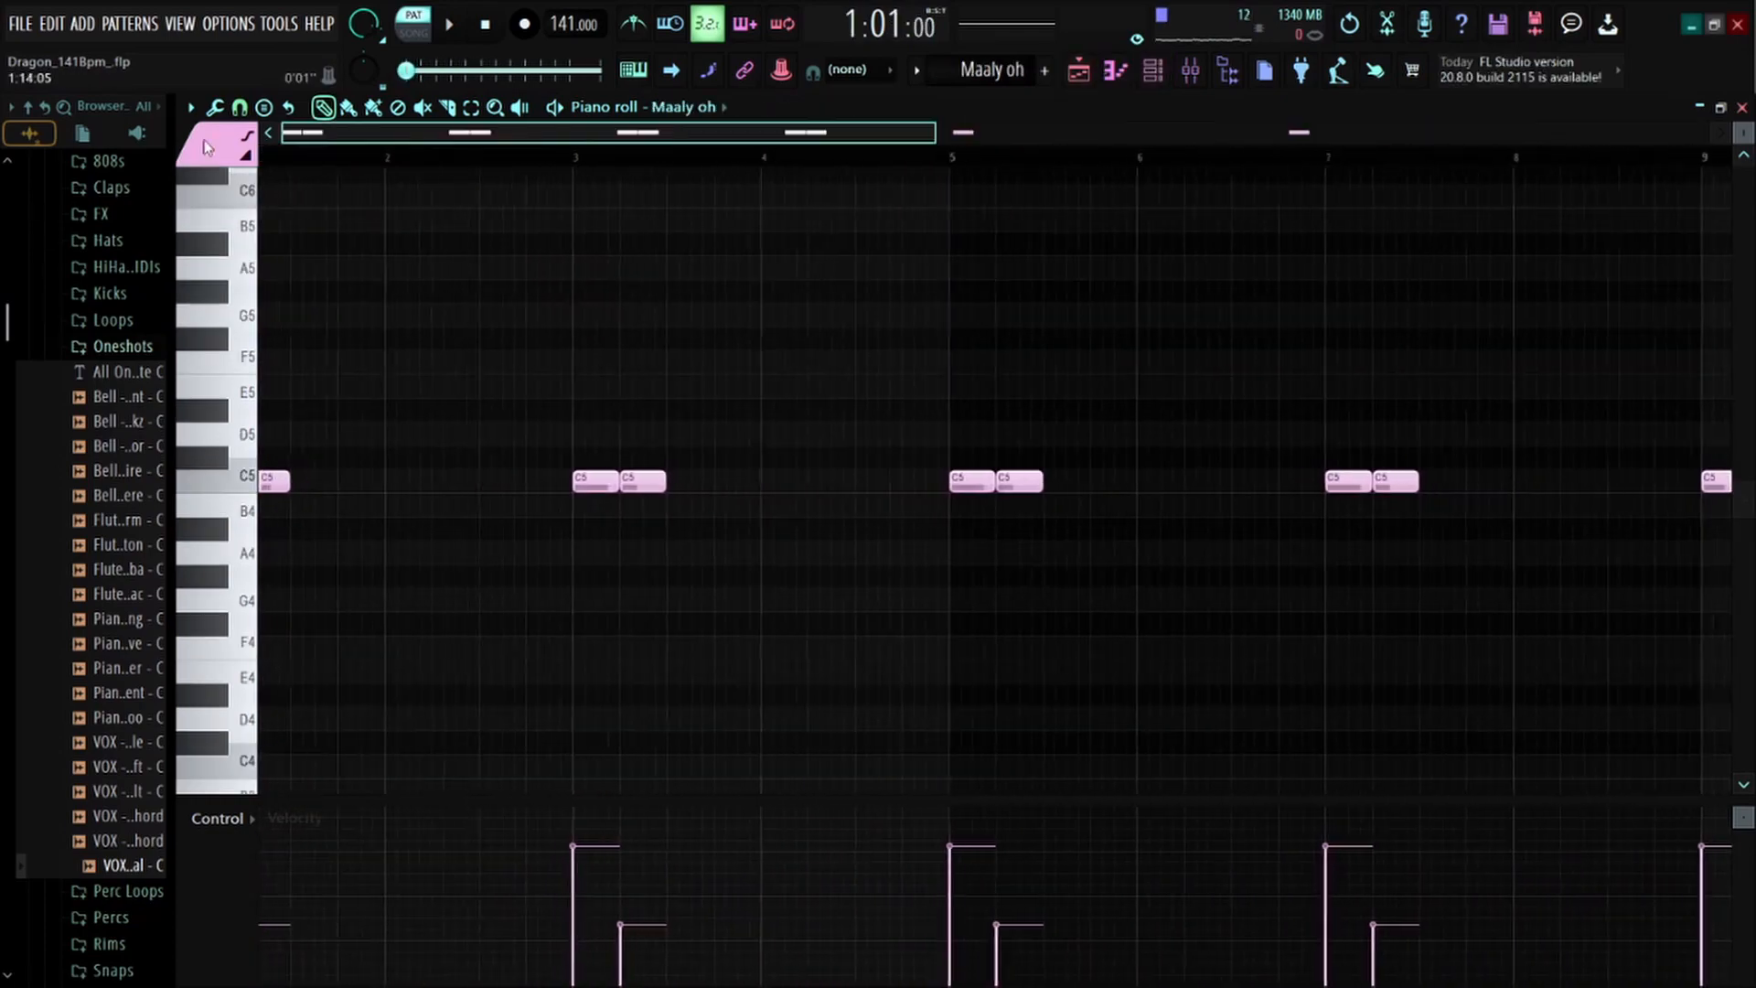
left_click_drag(291, 449, 287, 544)
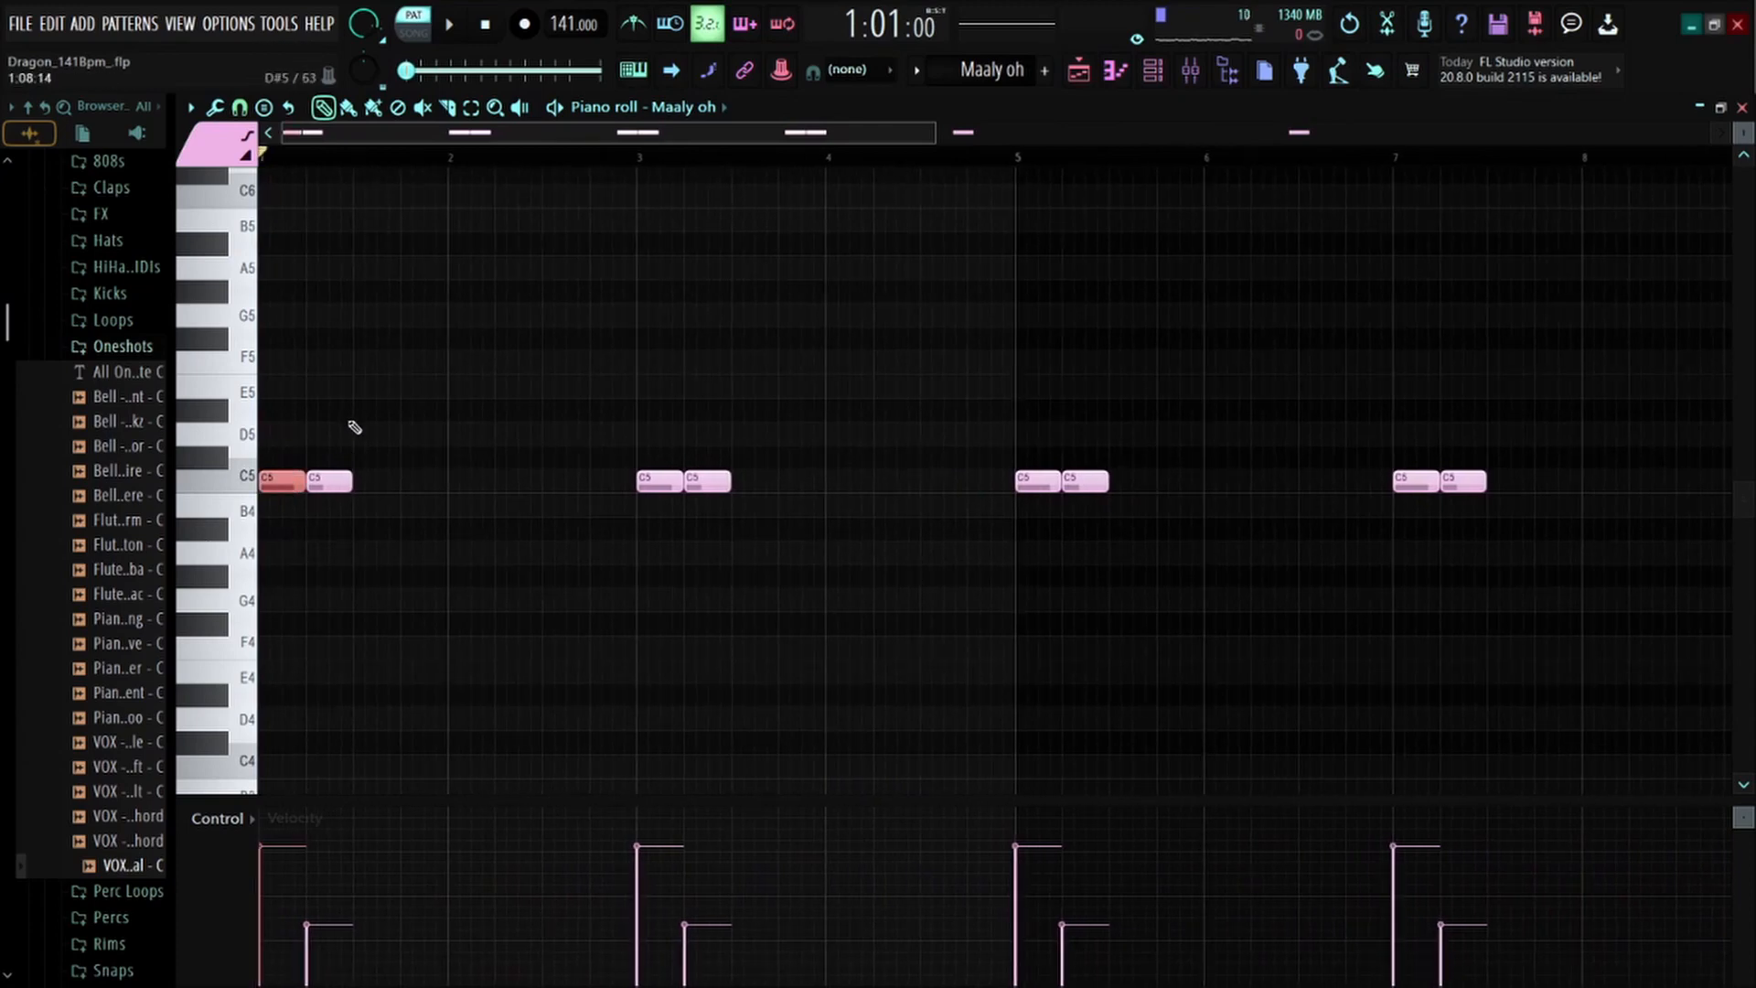
left_click_drag(353, 456, 335, 485)
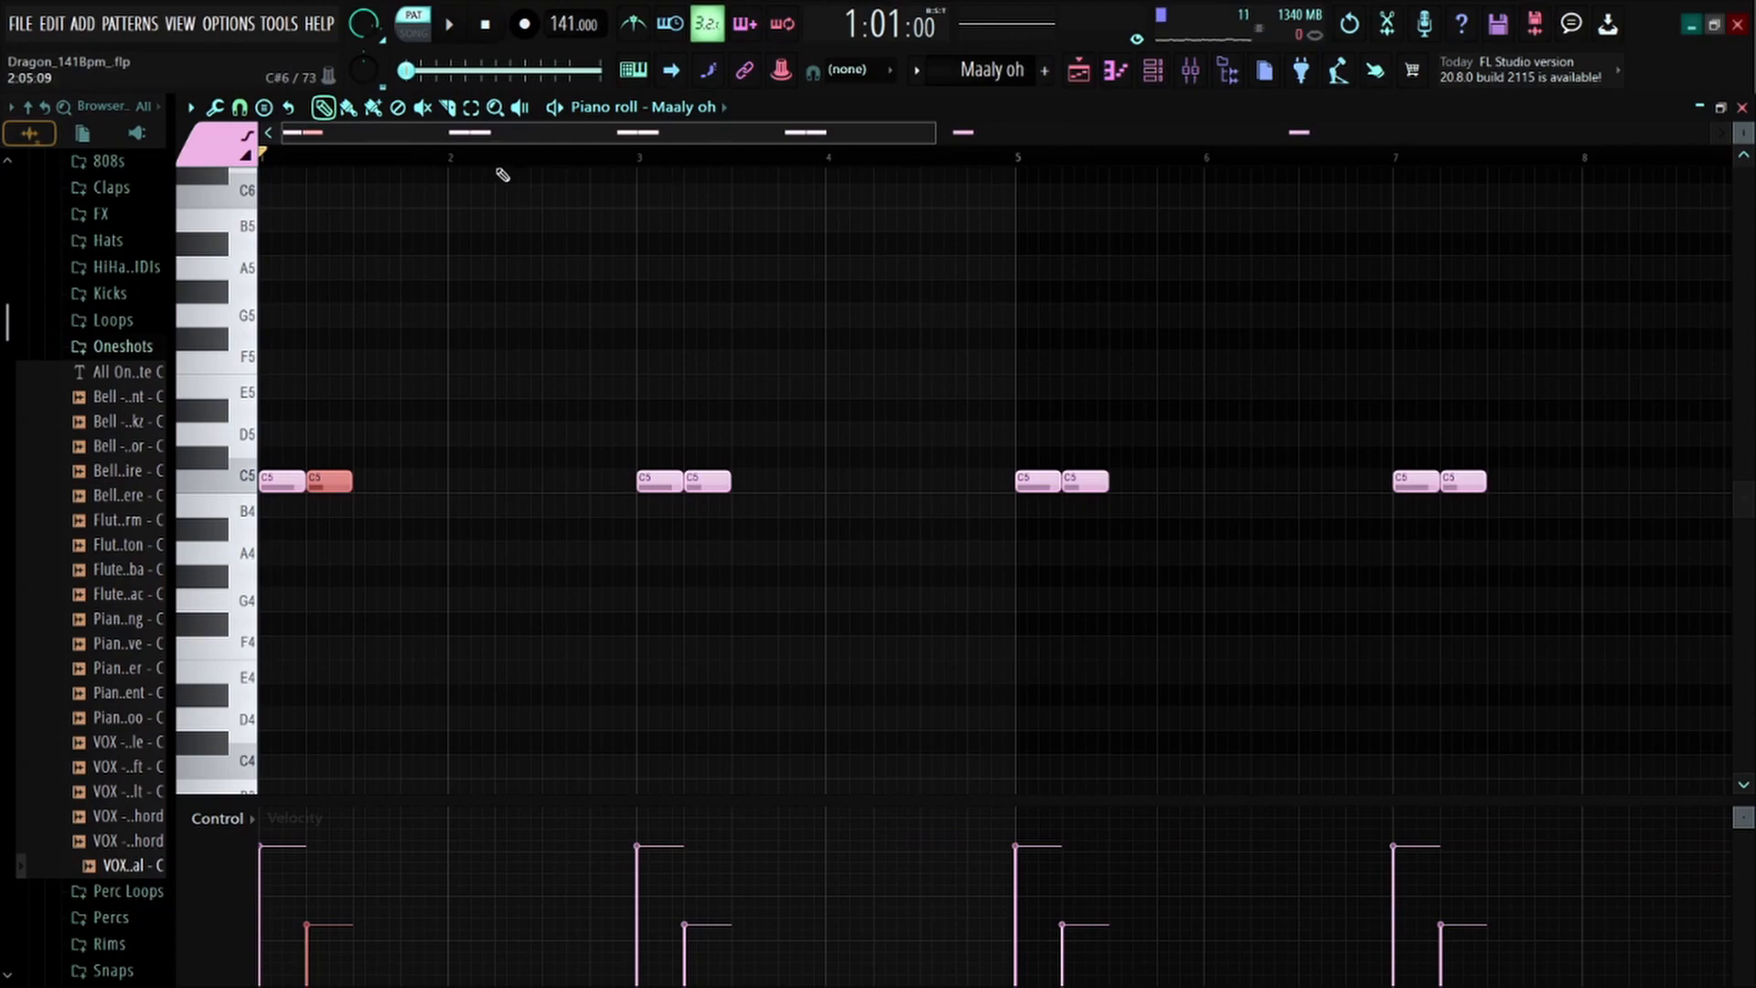
key("space")
key("space")
Play the Maaly oh pattern briefly from bar 9, stop it, and return the playhead to the start
scroll(1091, 161, "down", 4)
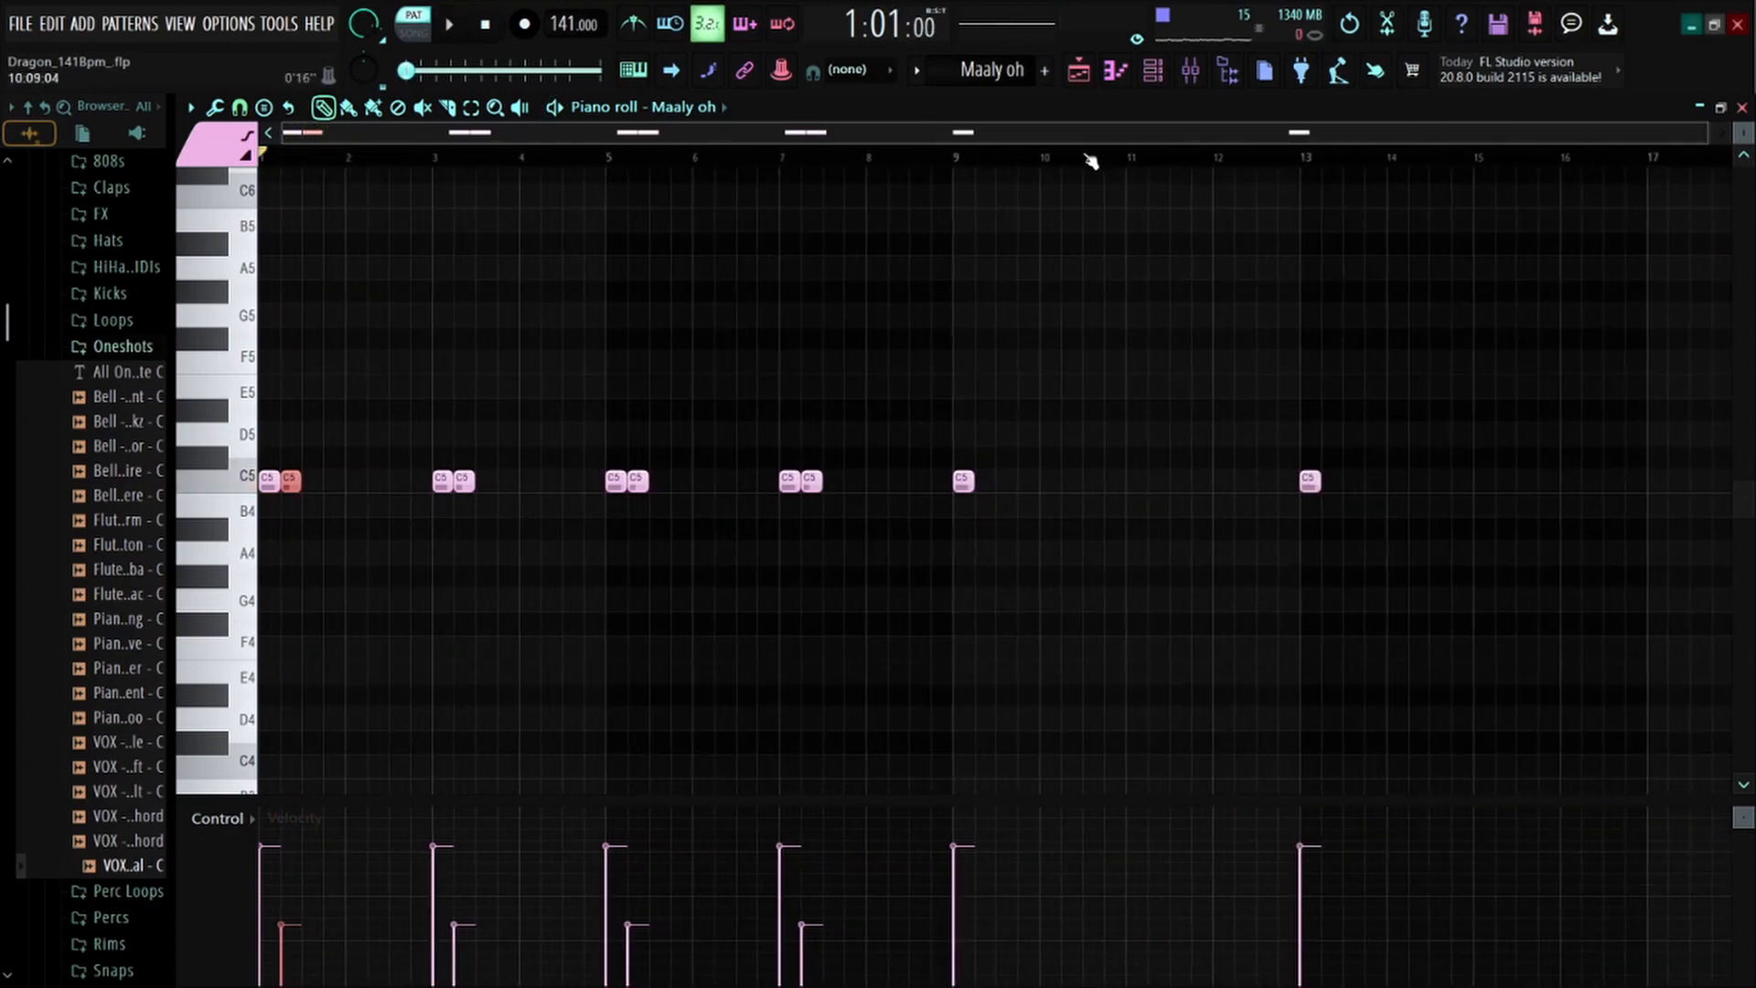
left_click(957, 160)
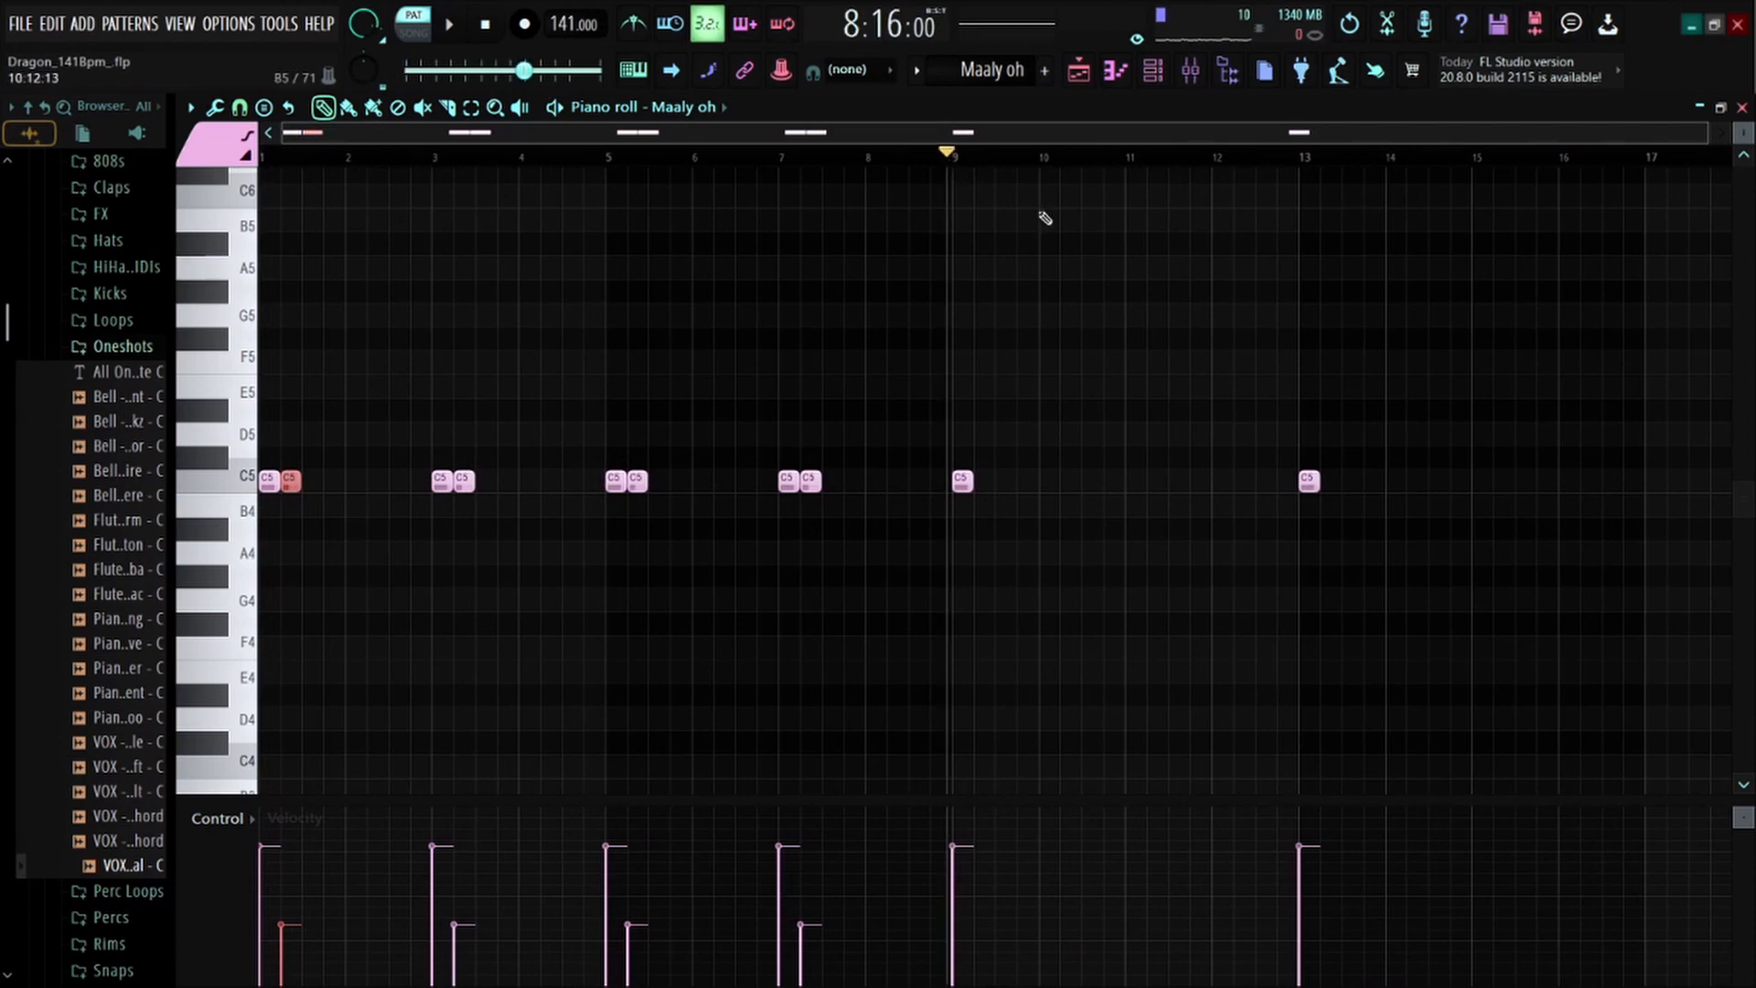
left_click(960, 157)
key("space")
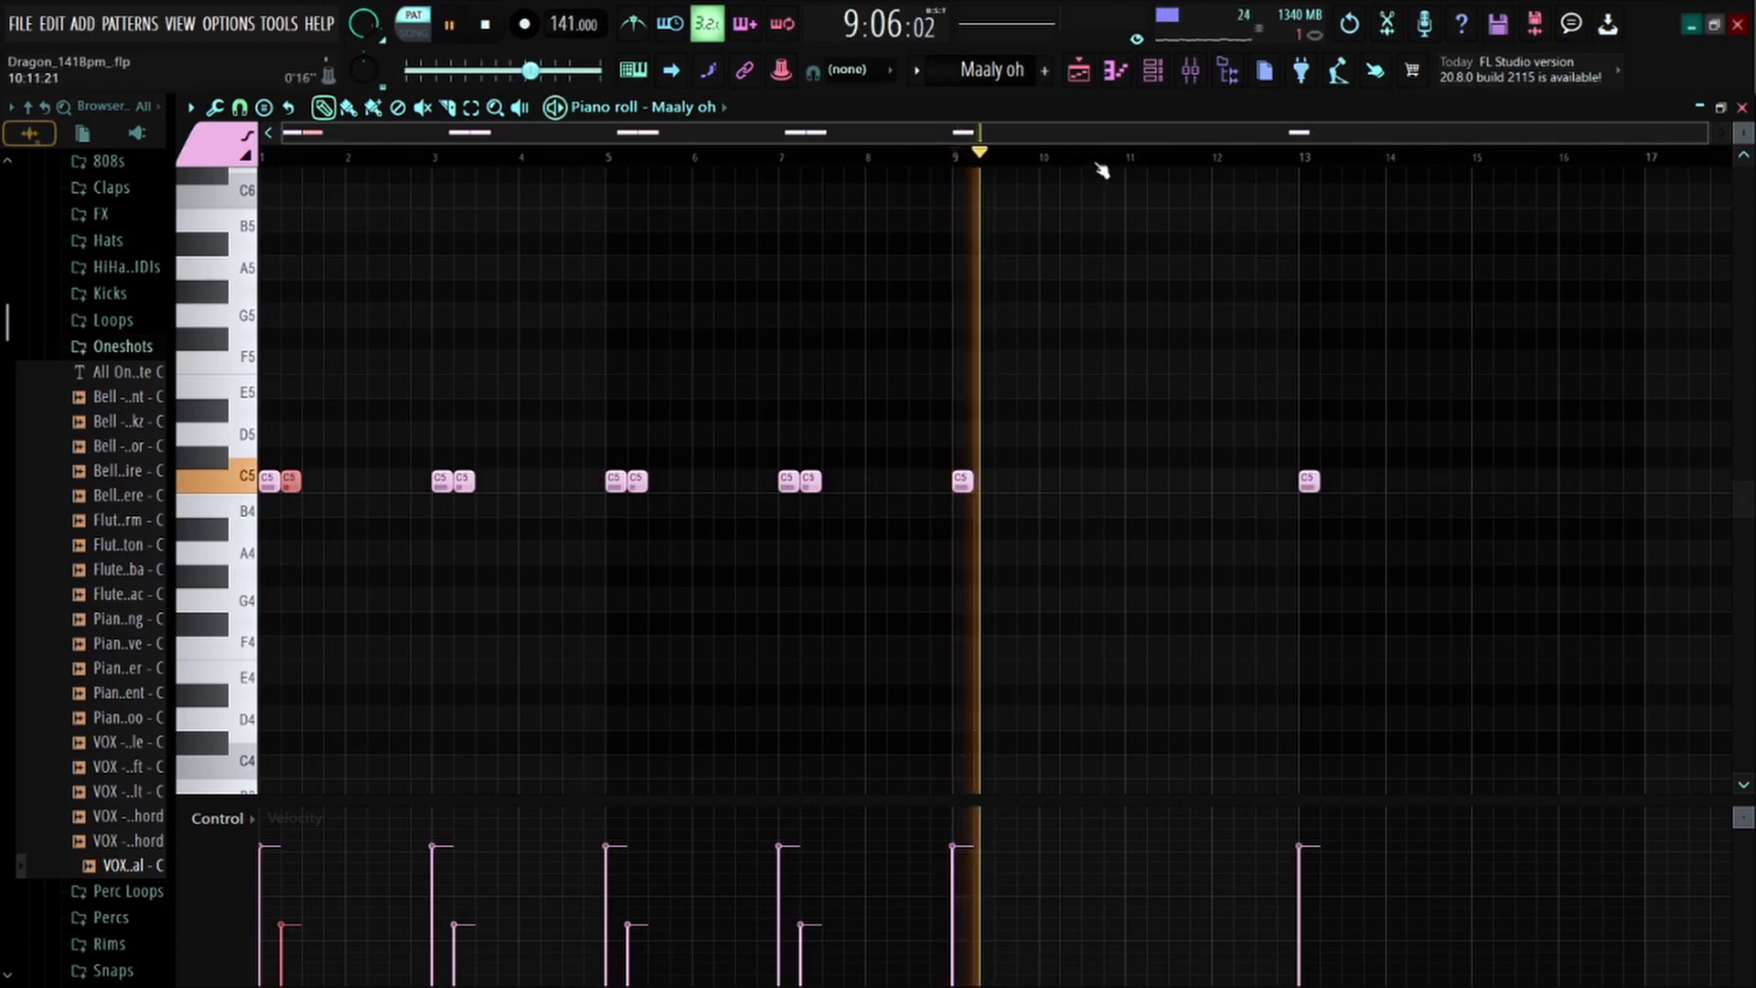
key("space")
left_click_drag(961, 162, 8, 230)
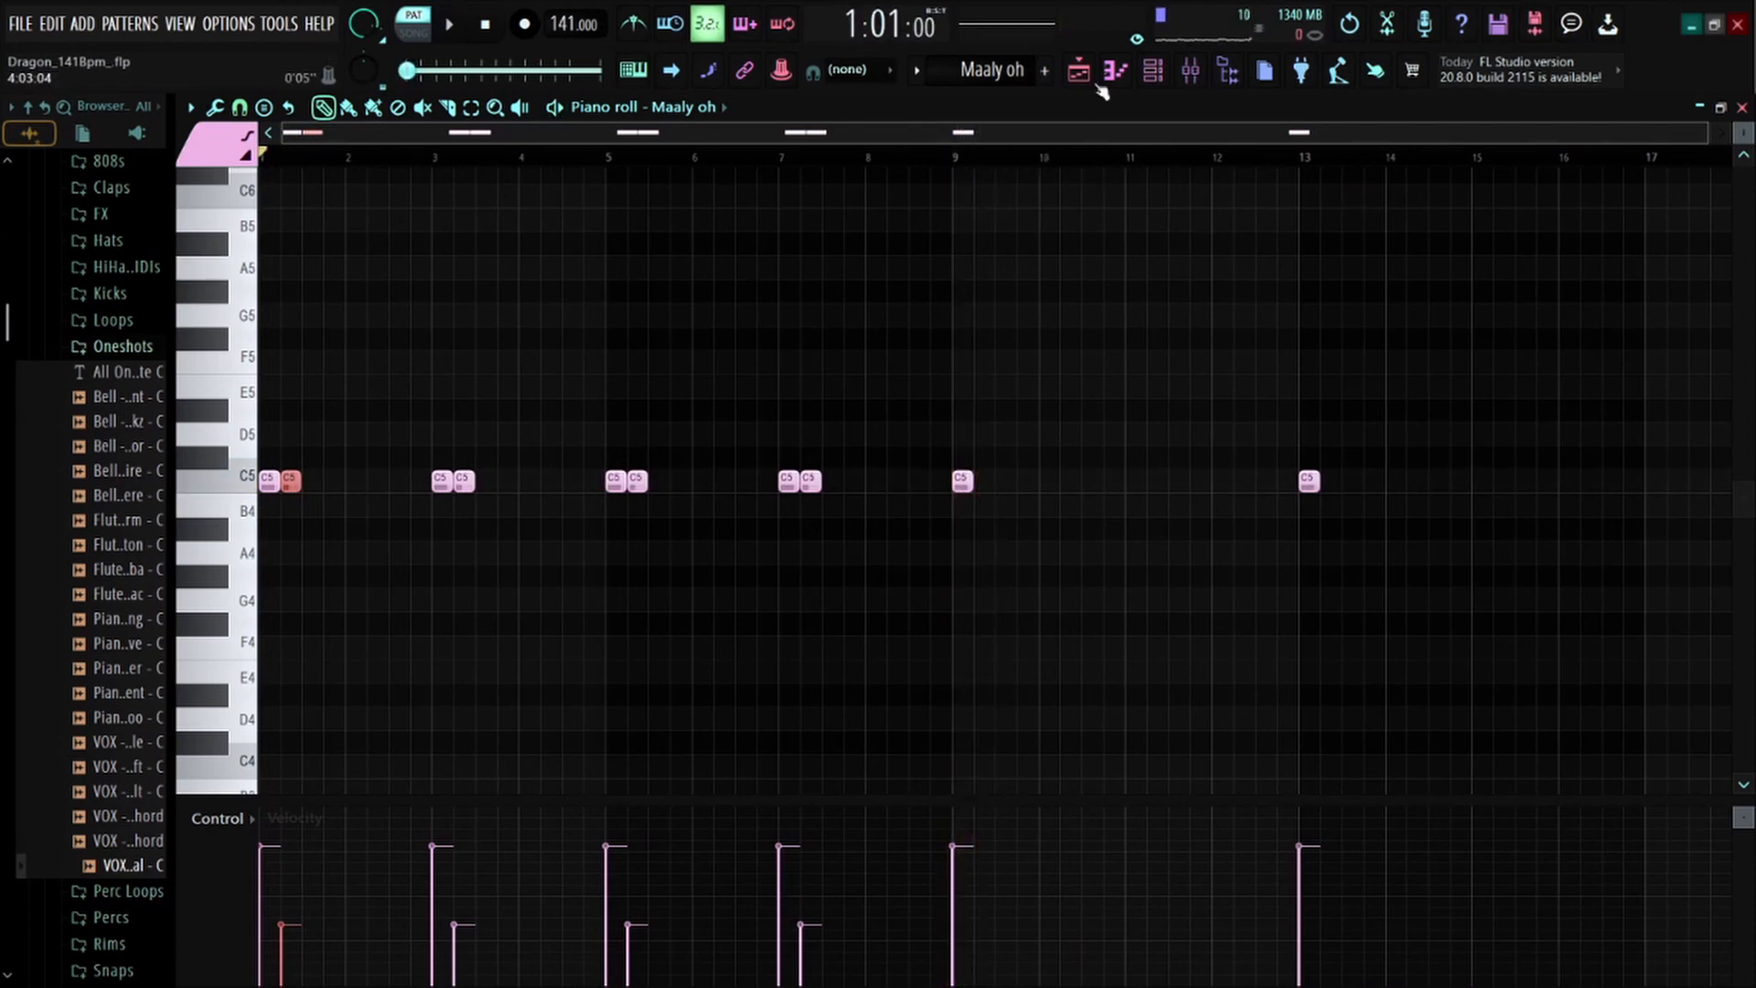
Open the Channel Rack and examine the Dark Hi-Hat notes in the piano roll, ending at the opening bars
left_click(1152, 71)
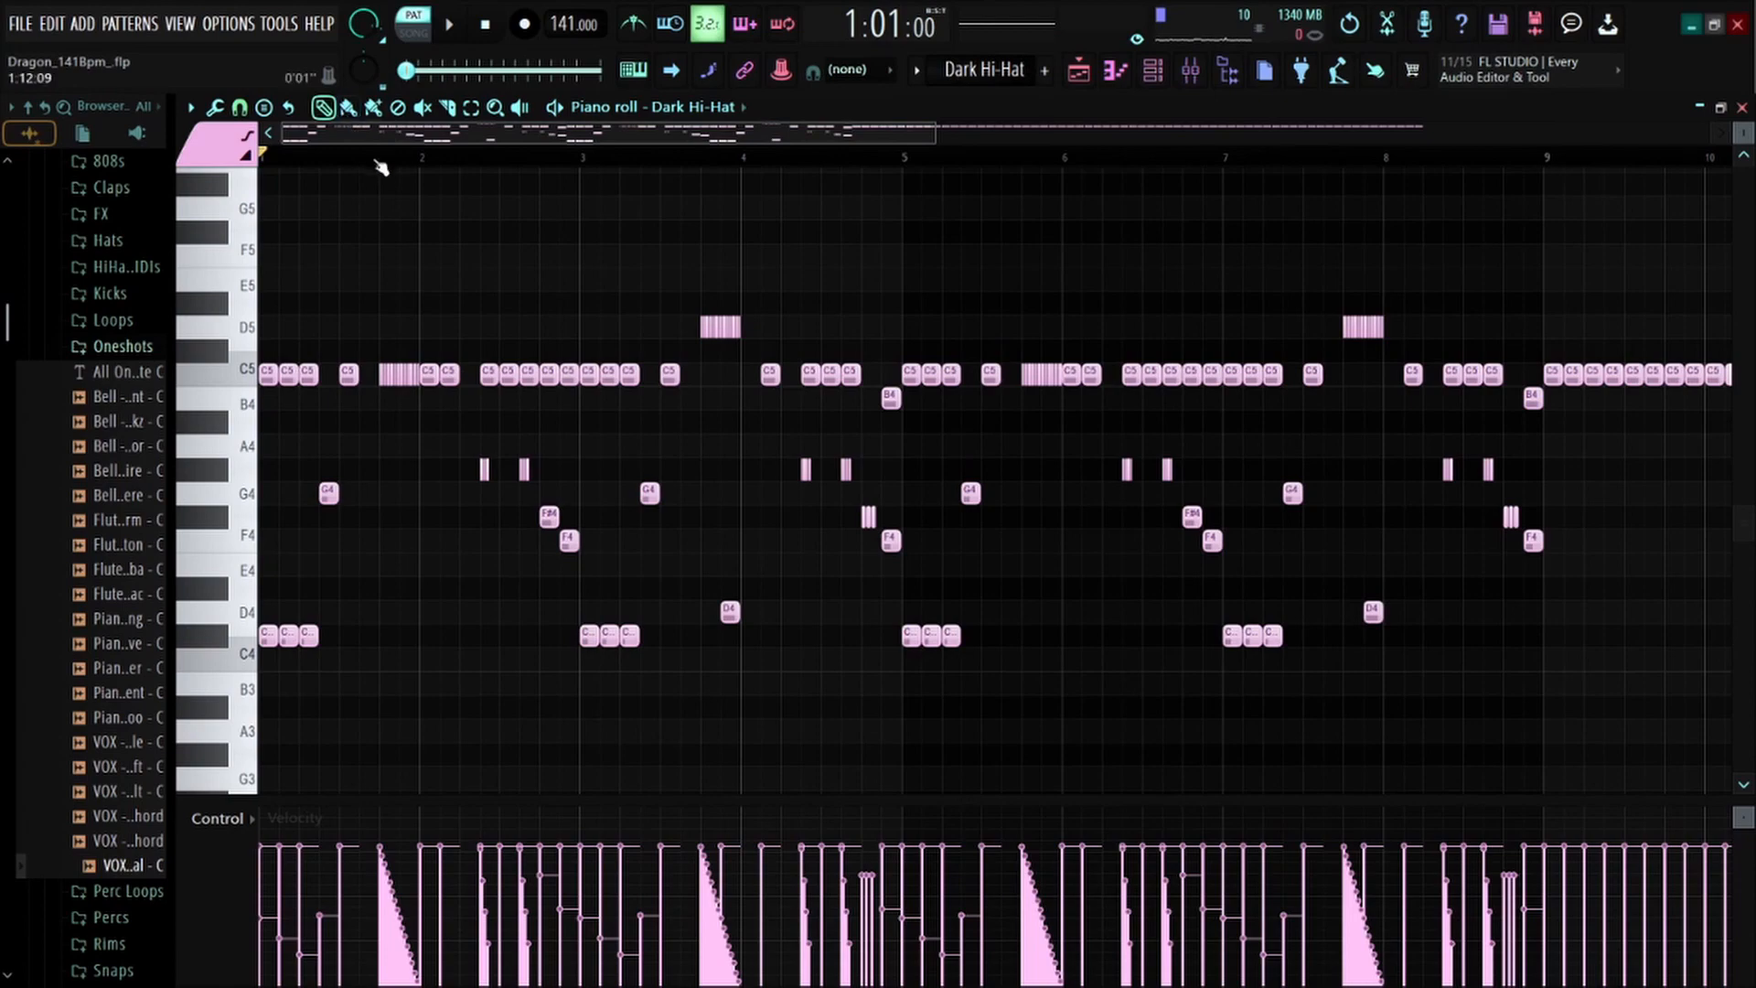
scroll(382, 167, "up", 4)
scroll(373, 162, "down", 7)
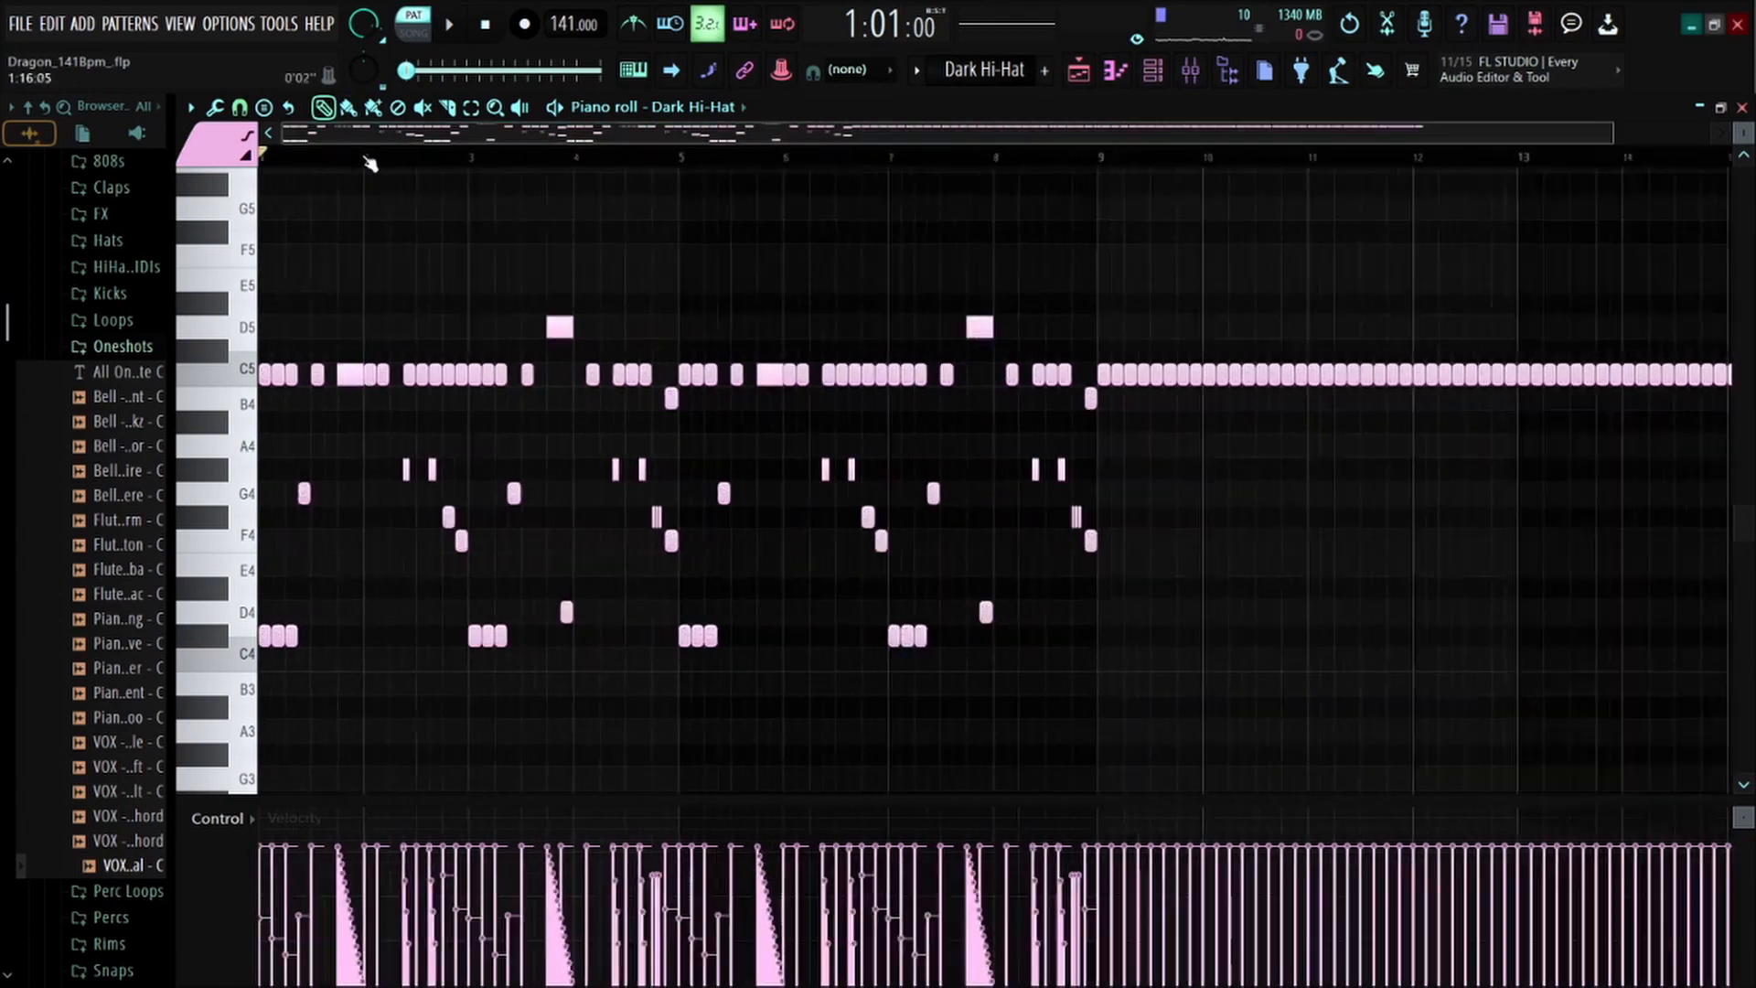
scroll(371, 163, "down", 2)
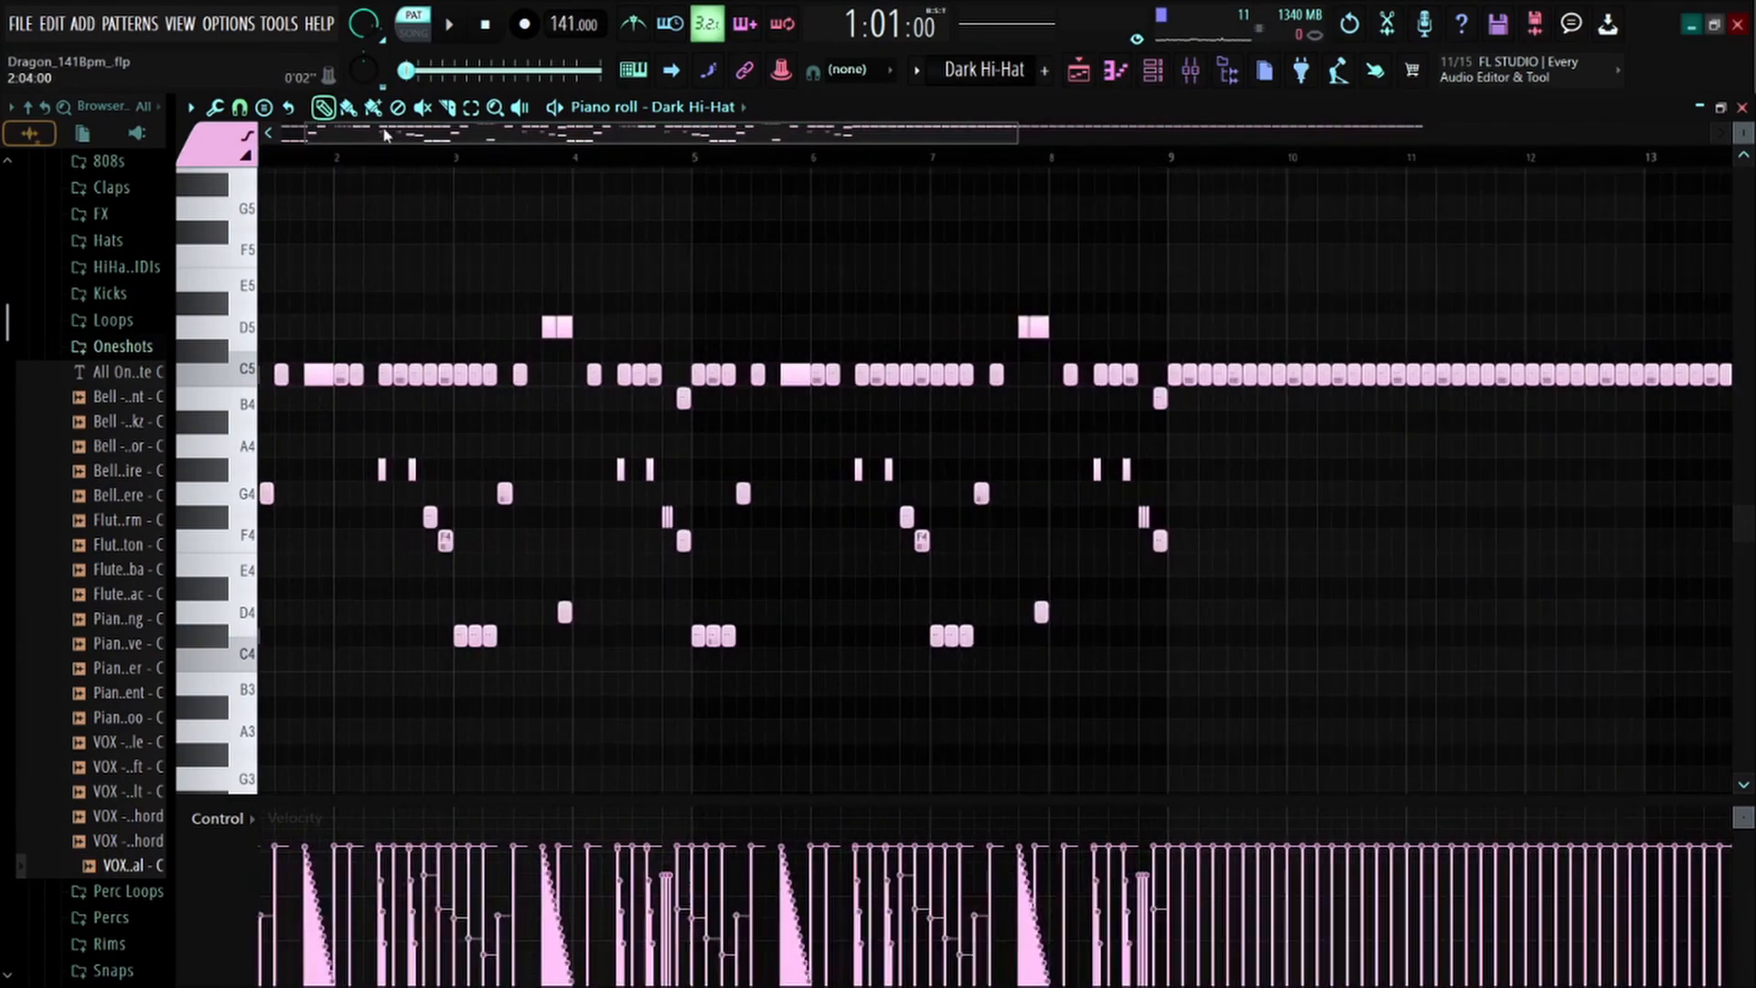
scroll(358, 169, "up", 4)
left_click_drag(362, 140, 325, 142)
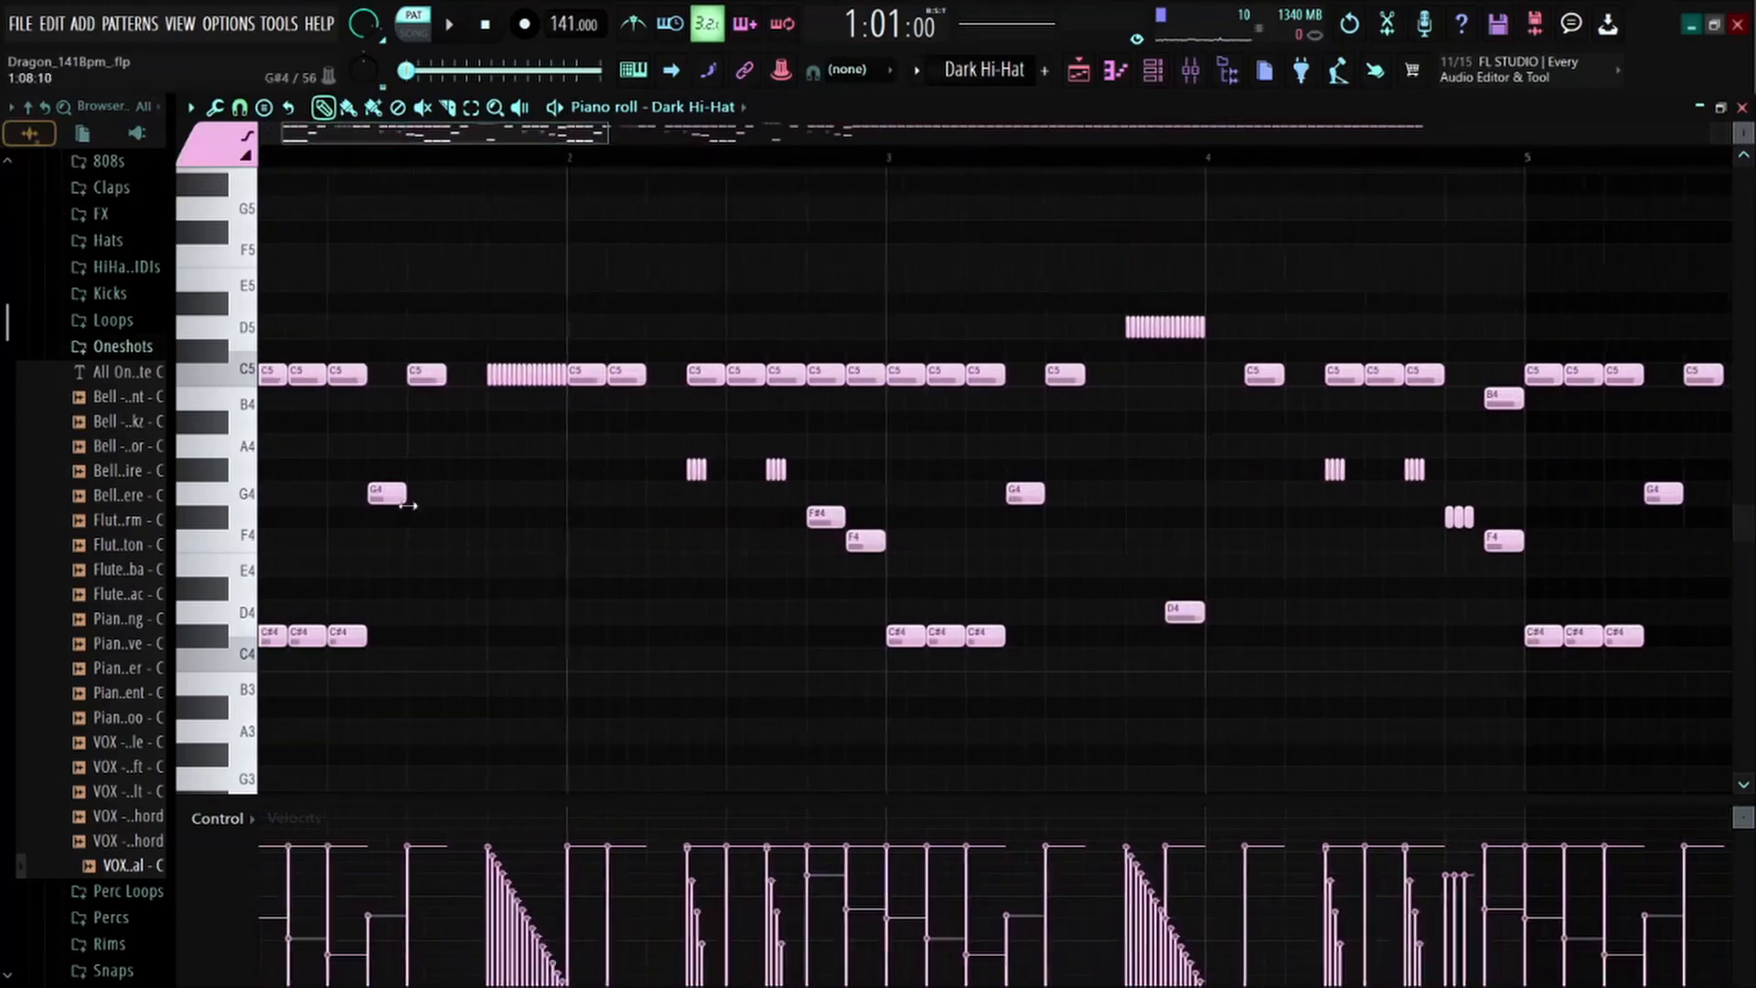
Highlight the groups of three C#4 hi-hat notes at the starts of bars 1 and 3 to examine them
left_click_drag(432, 601, 190, 669)
left_click_drag(1042, 603, 869, 668)
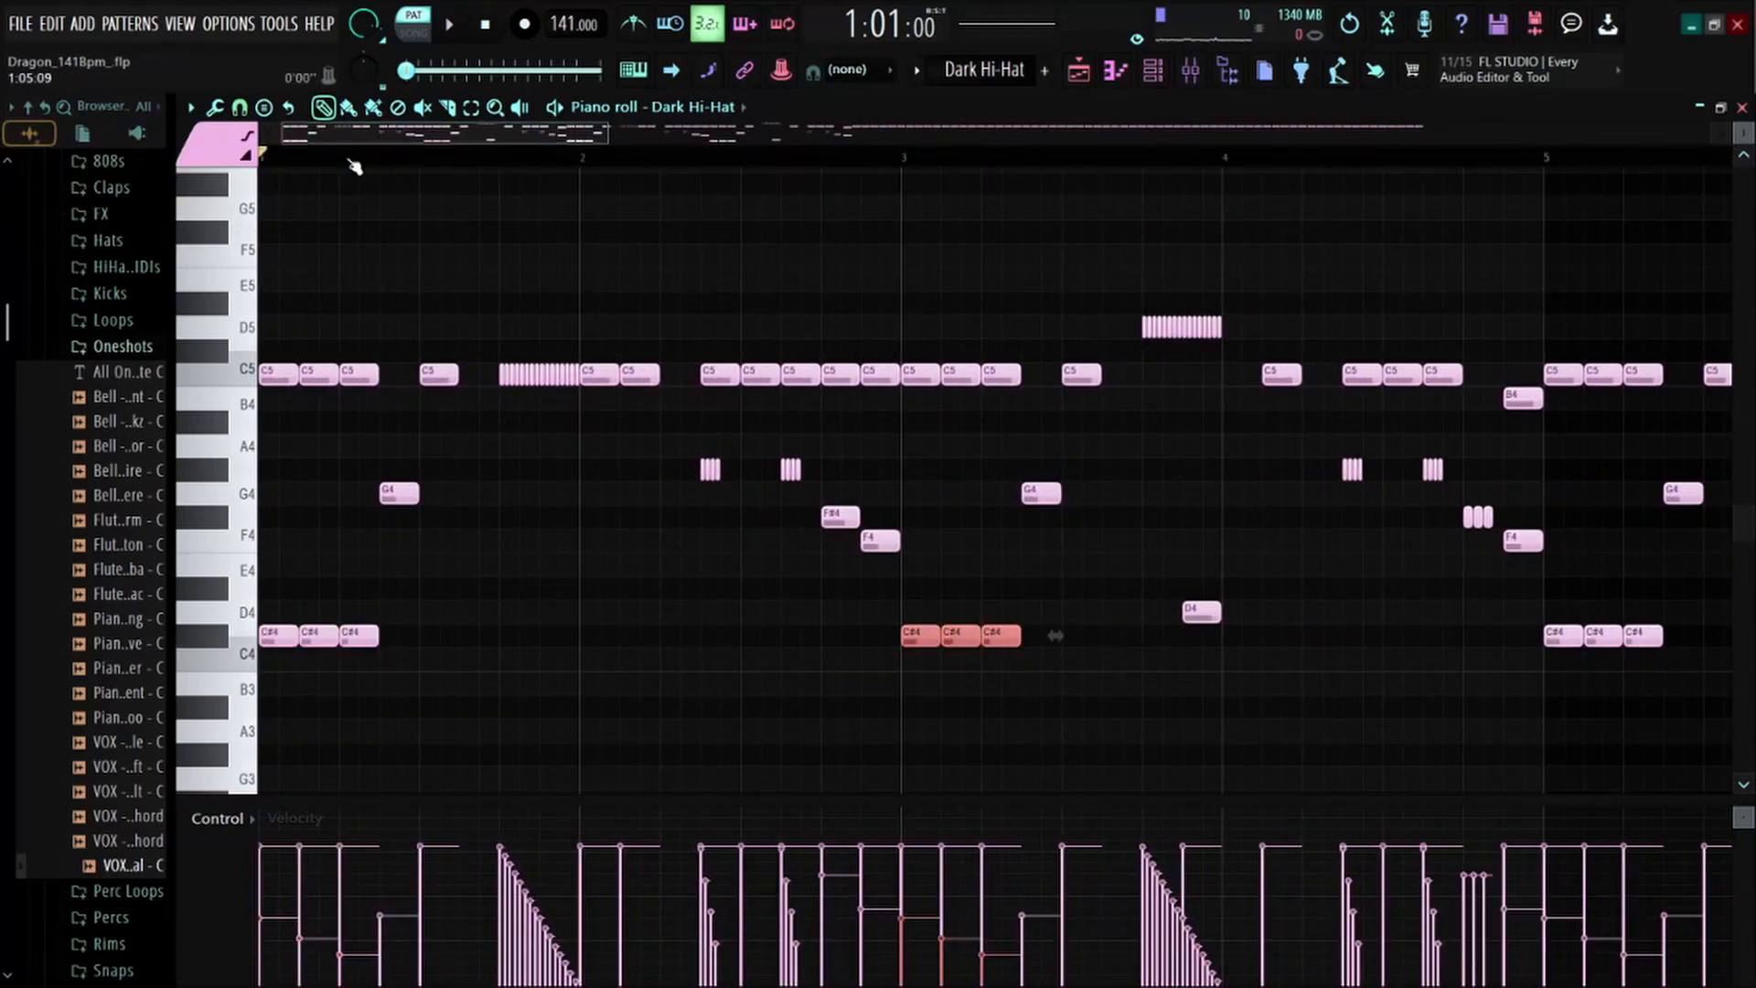
scroll(355, 167, "down", 4)
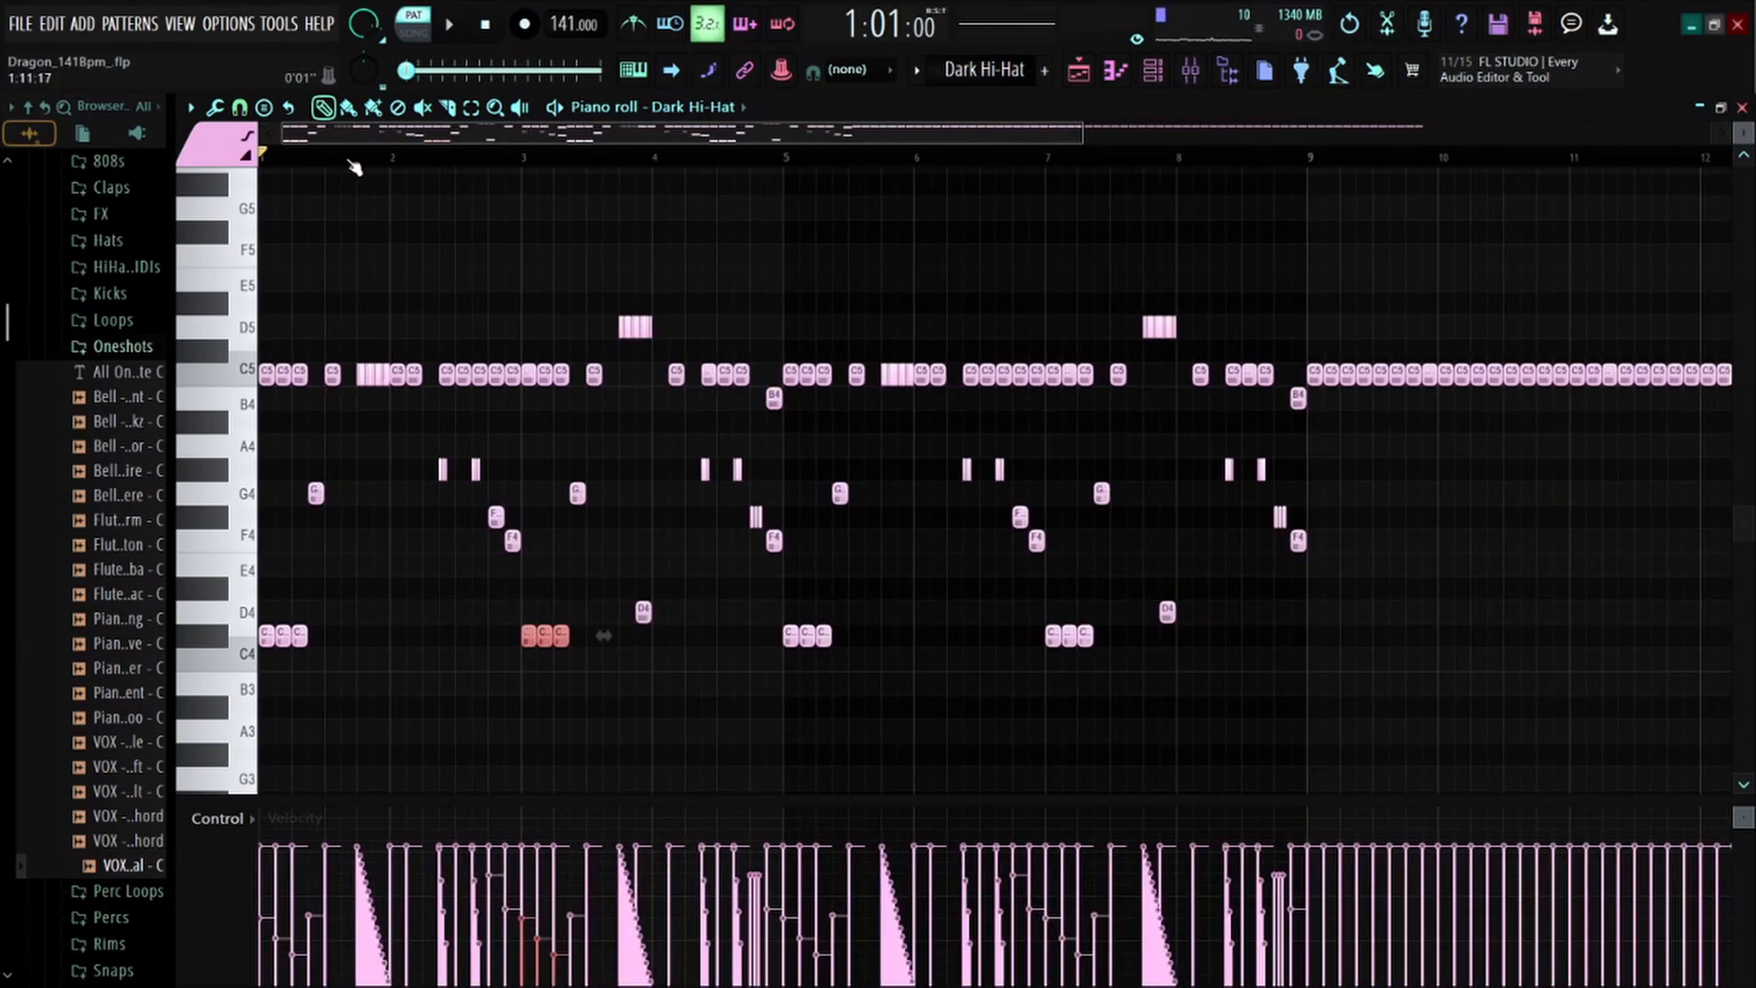
scroll(355, 167, "up", 4)
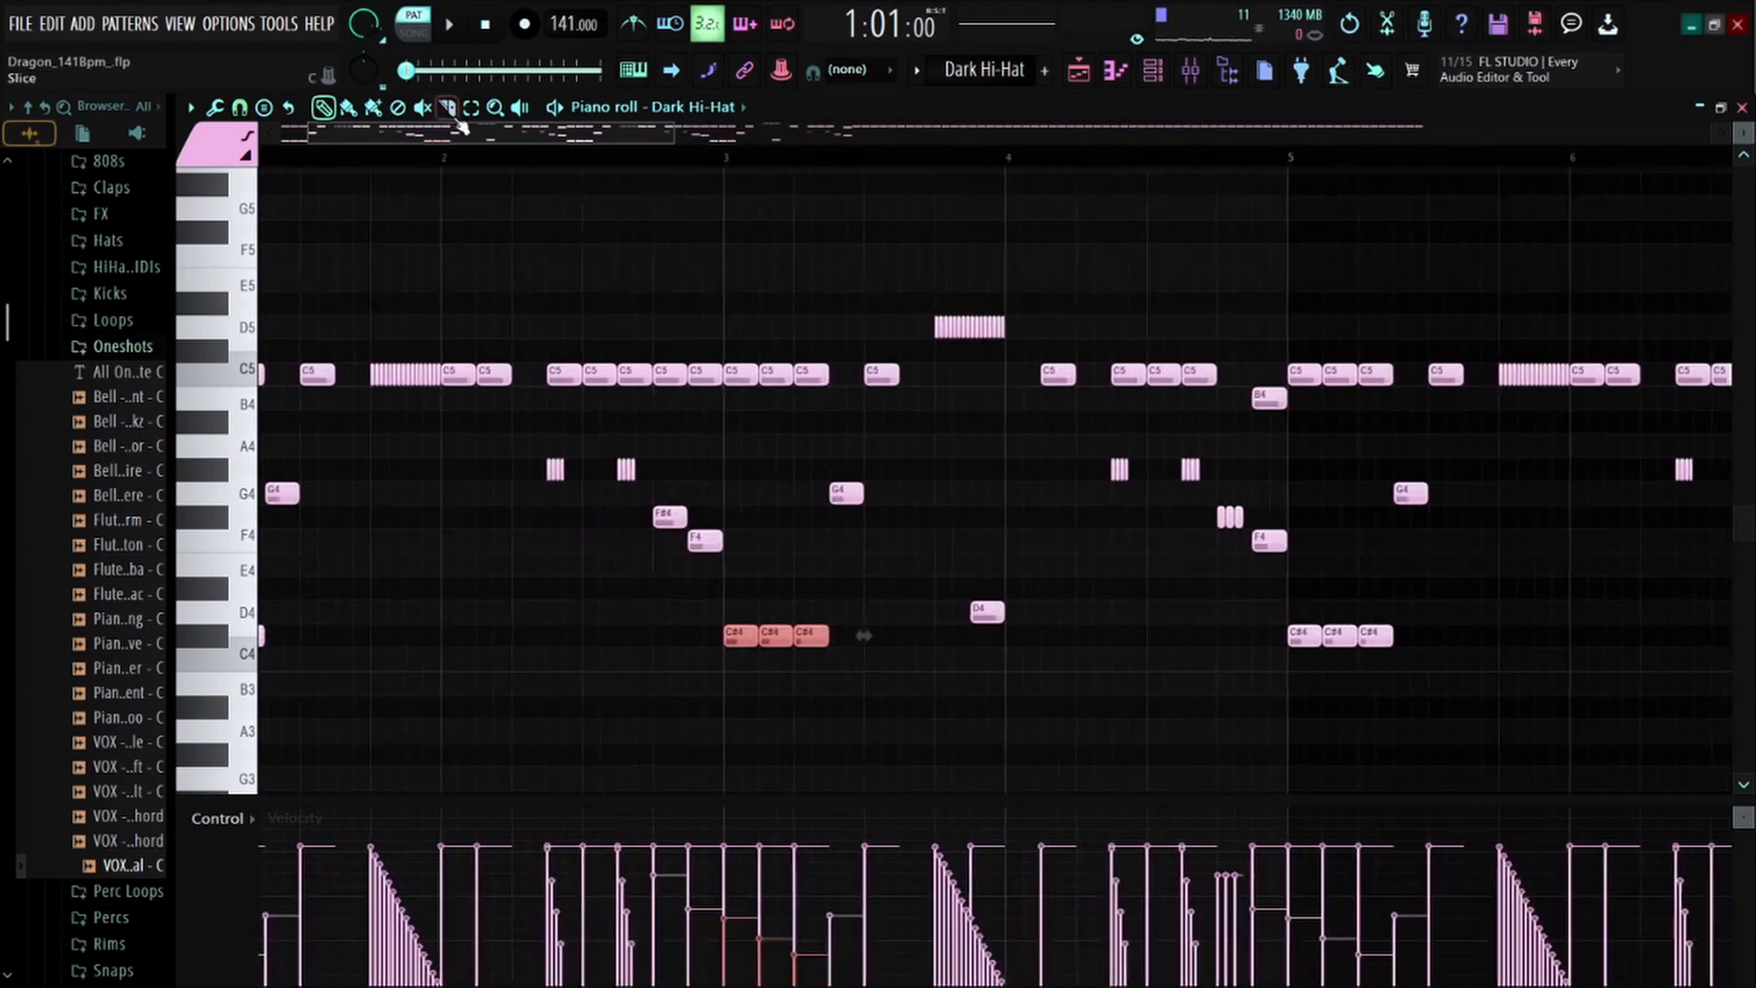
Select the C5 hi-hat roll at the end of bar 1, move the playhead to it, and play it briefly
left_click_drag(540, 341, 467, 430)
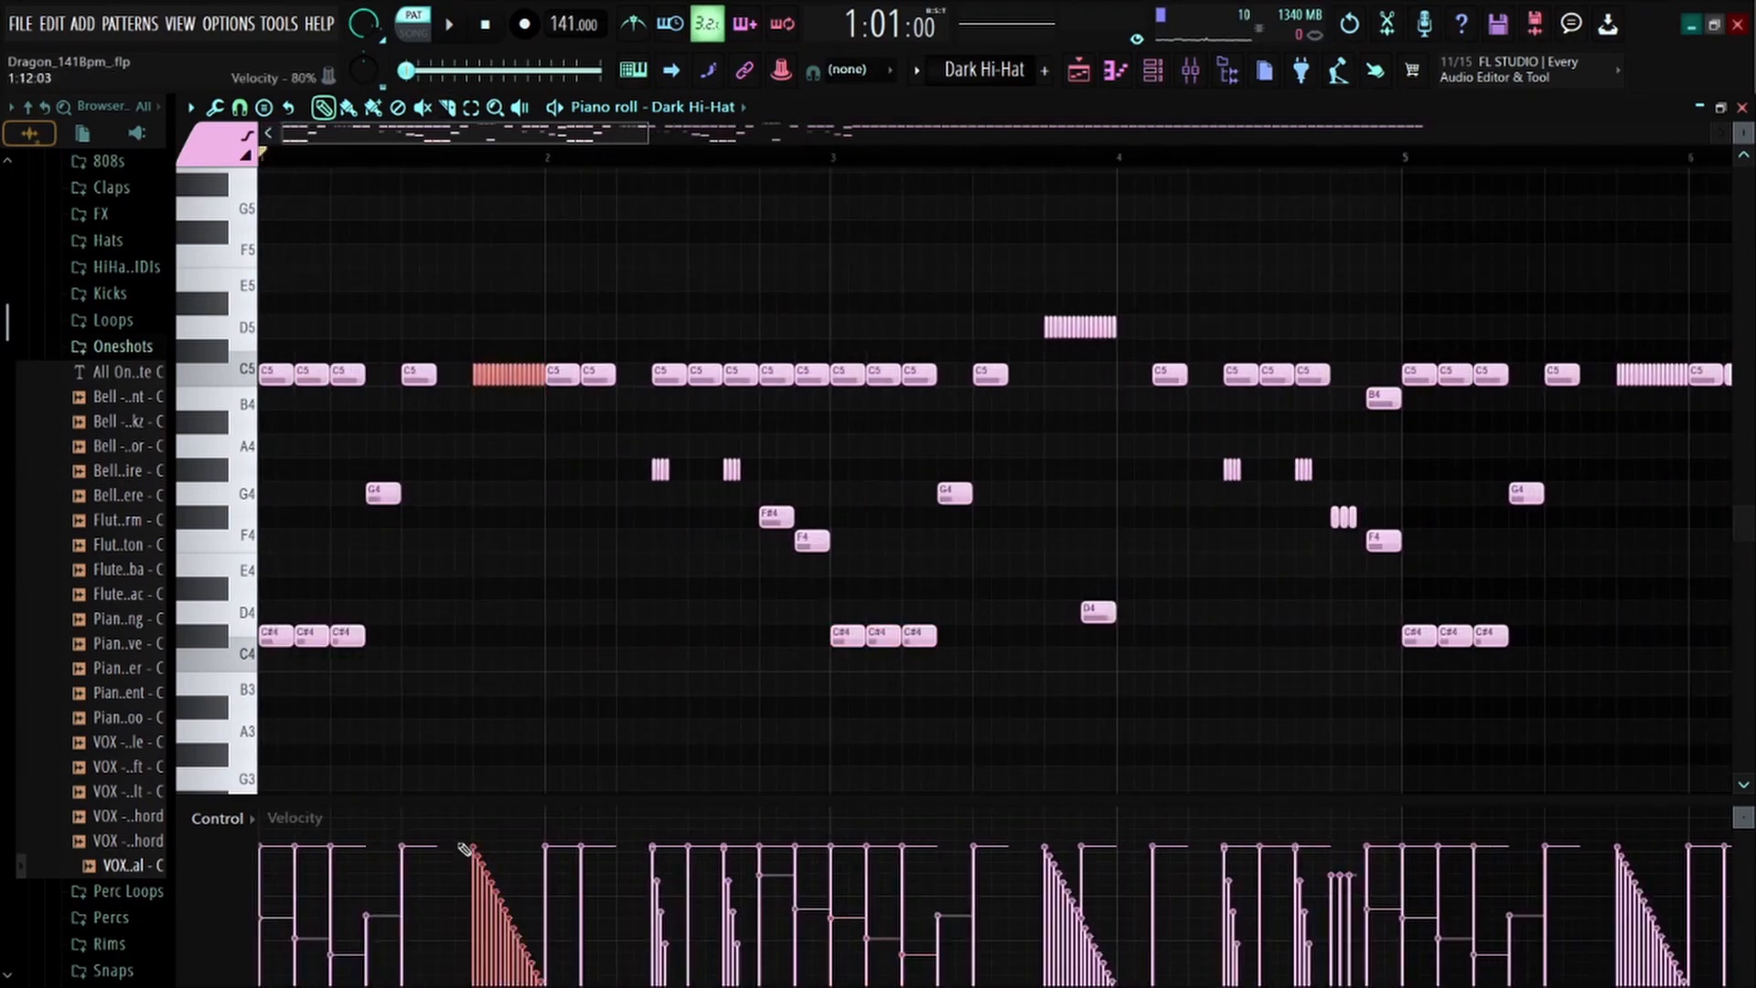
left_click(472, 159)
key("space")
key("space")
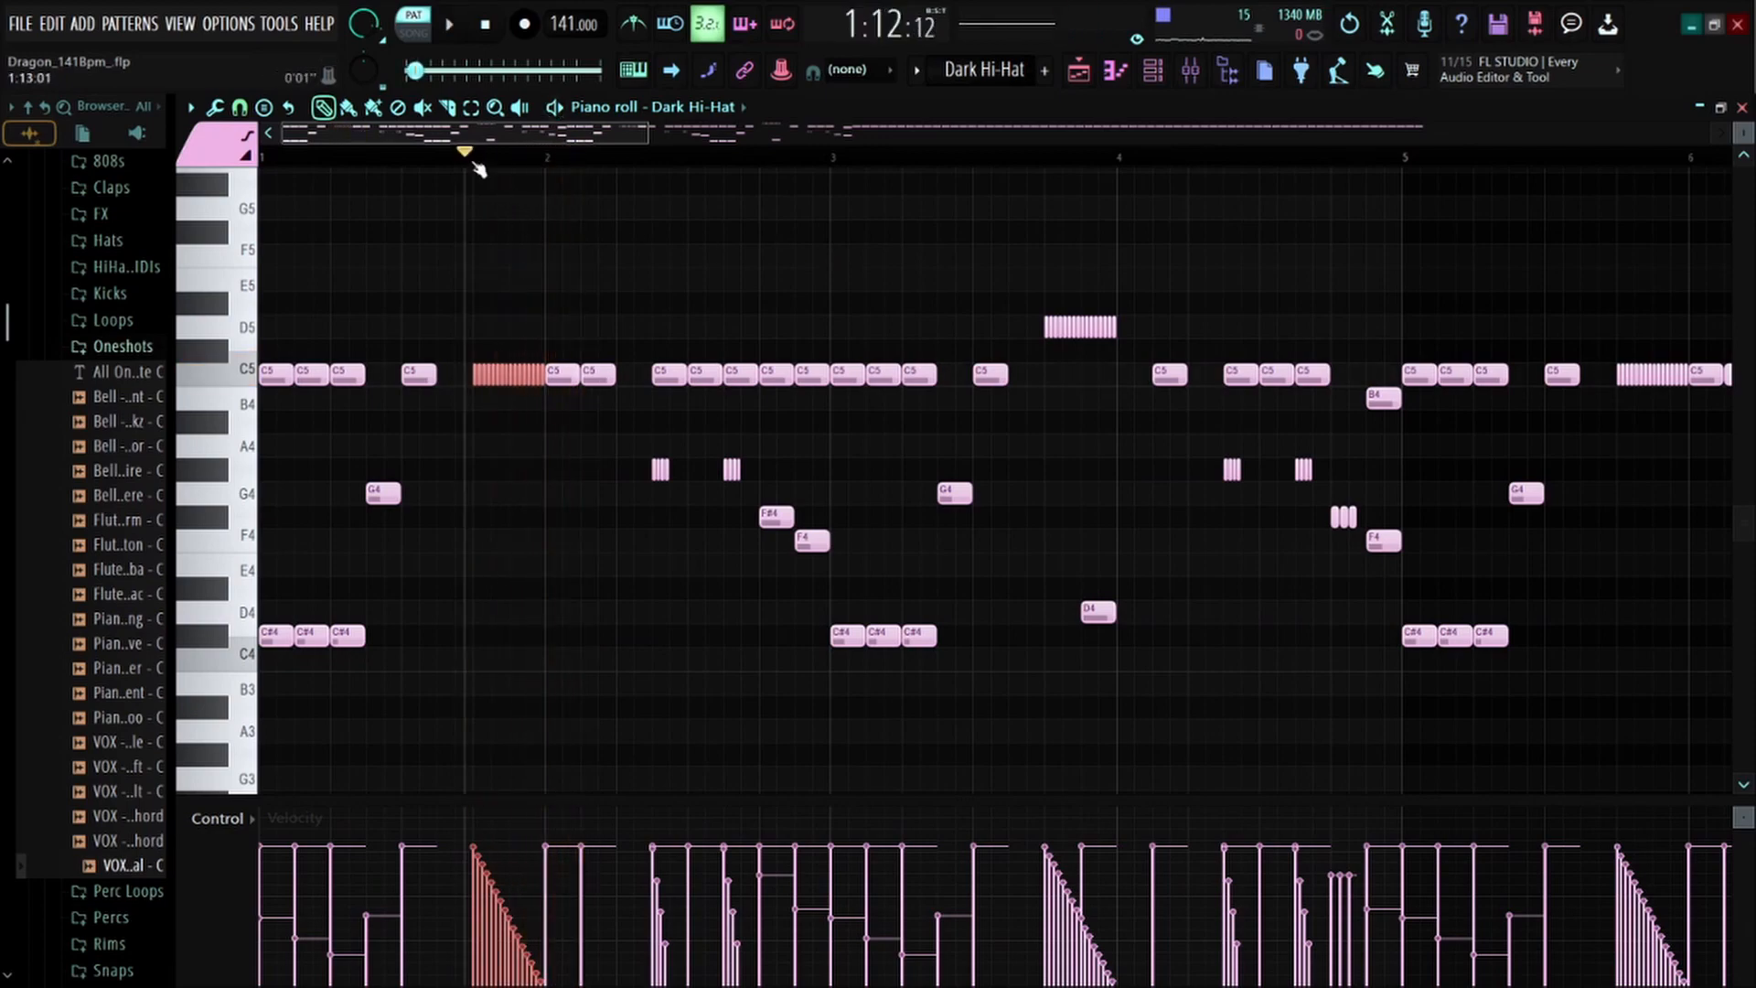
Highlight the two short G#4 hi-hat rolls in bar 2 to examine them
scroll(652, 163, "down", 4)
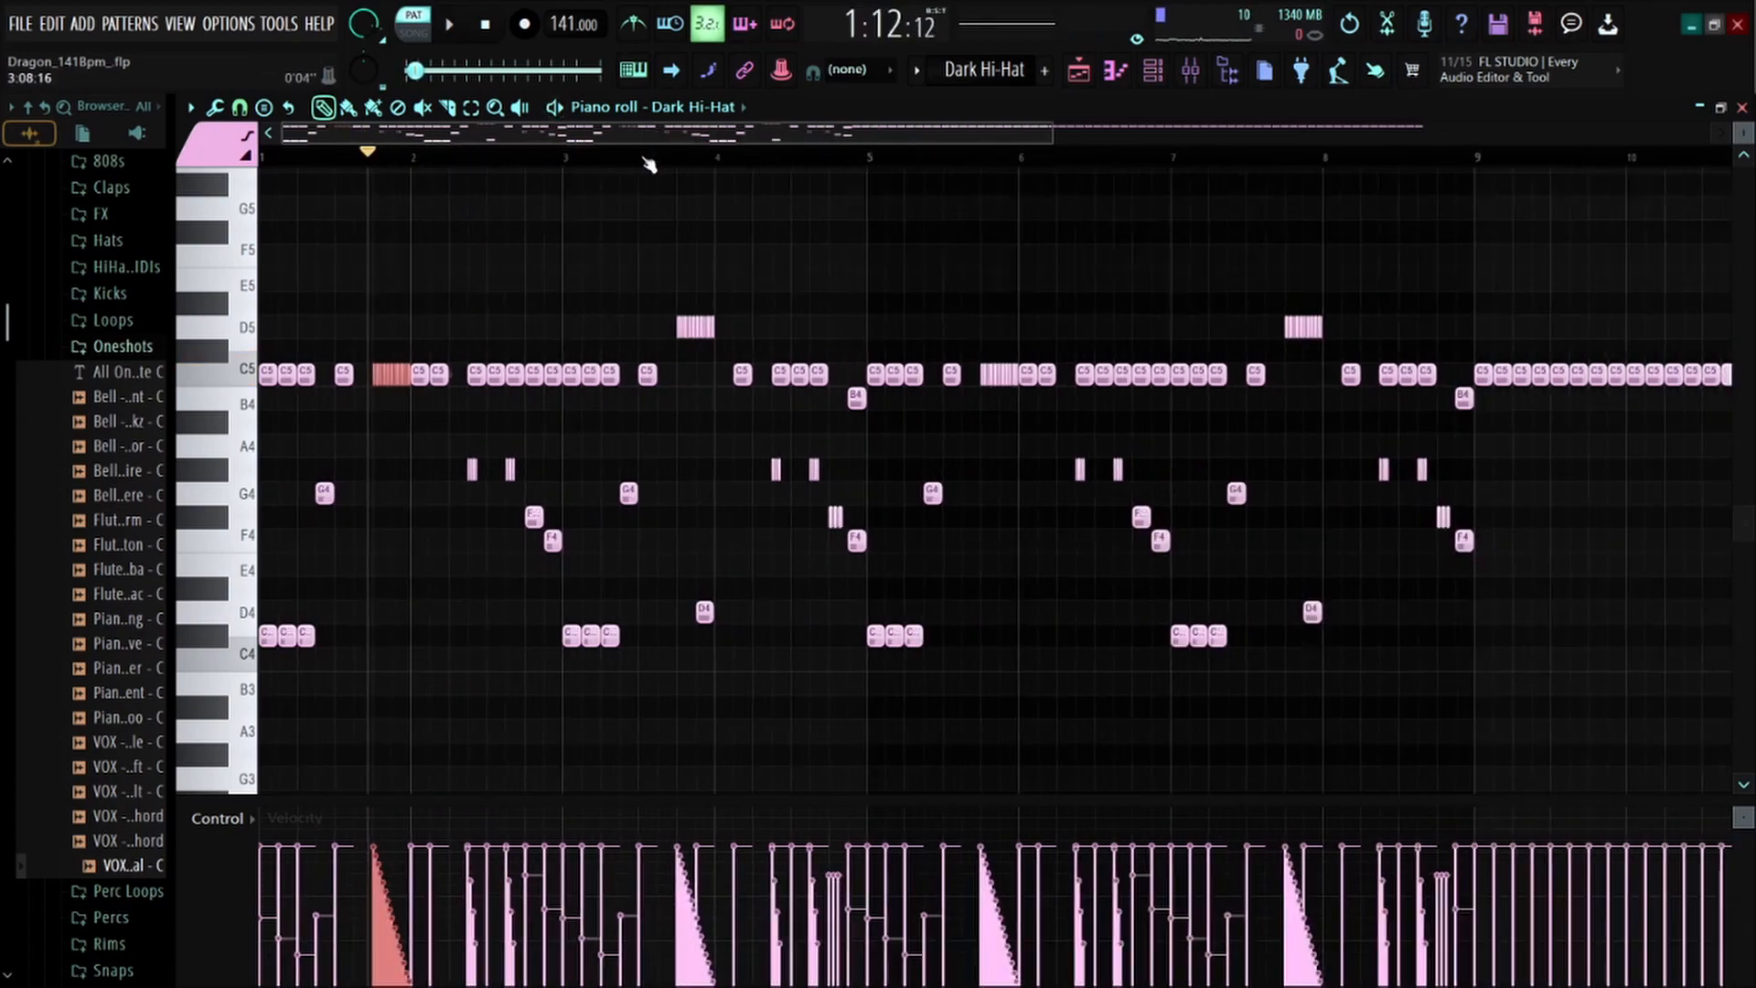
scroll(647, 162, "up", 4)
left_click_drag(514, 136, 460, 137)
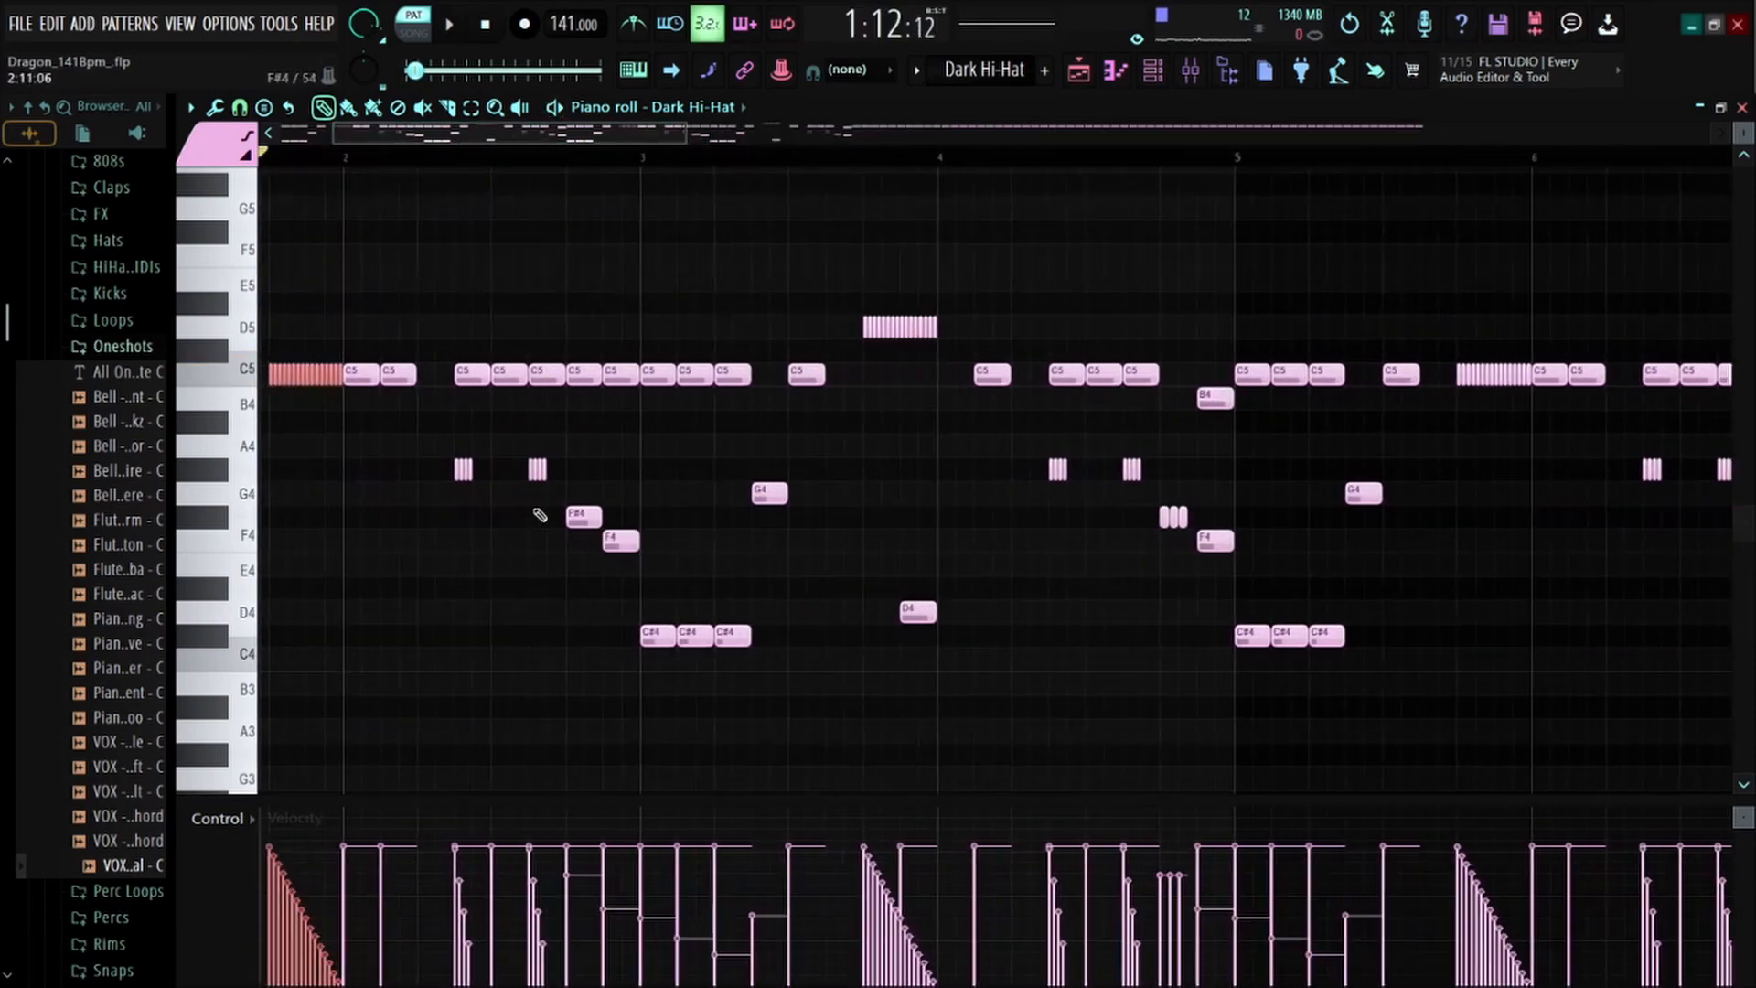
left_click_drag(595, 439, 391, 505)
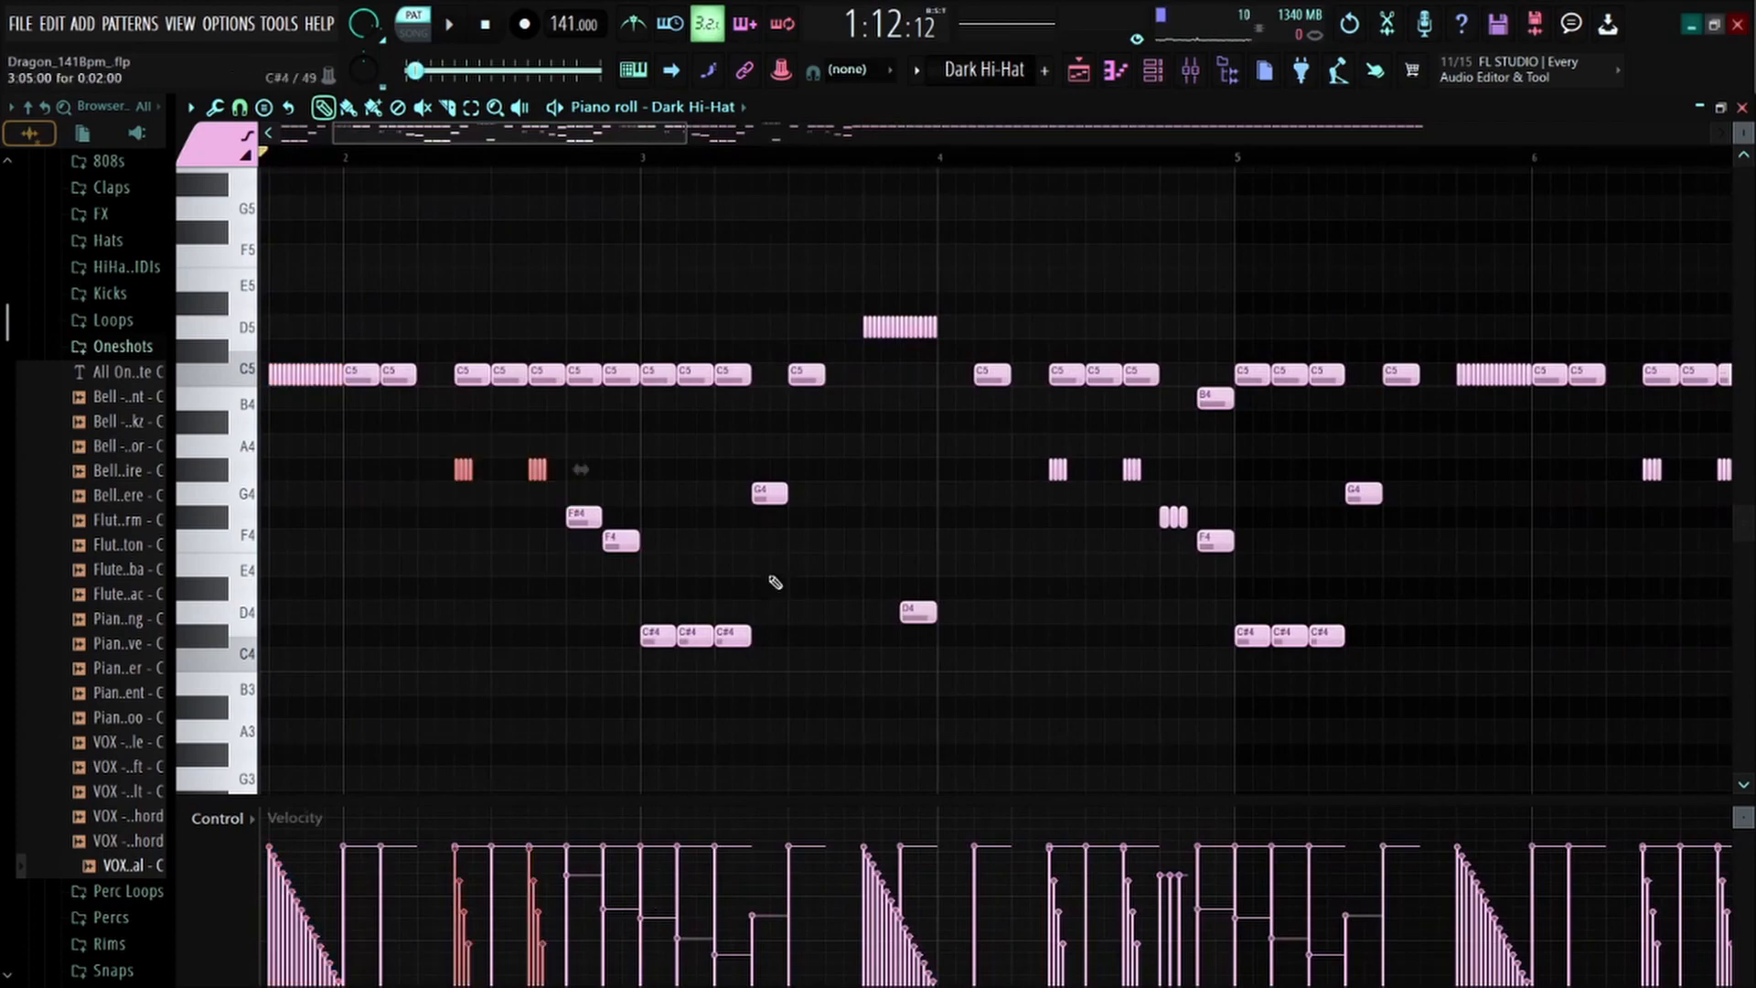
Move the playhead back to bar 1, clear the hi-hat note selection, and play the whole Dark Hi-Hat pattern
scroll(503, 165, "down", 5)
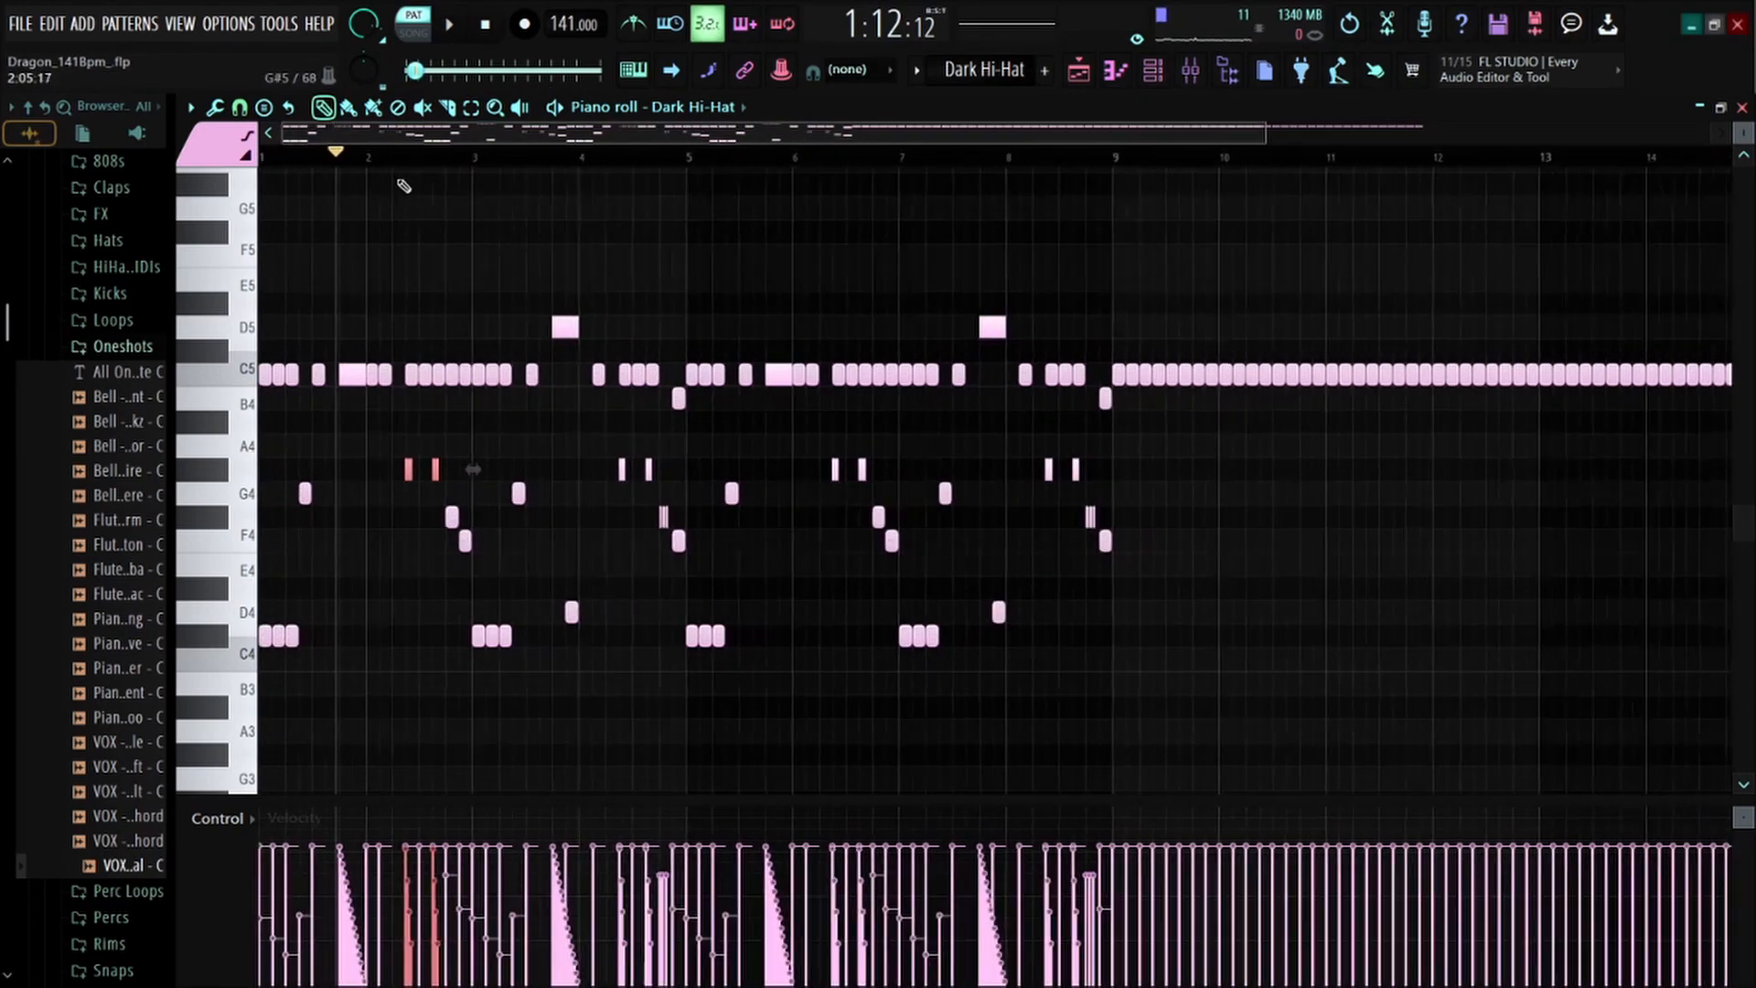
left_click_drag(340, 158, 124, 188)
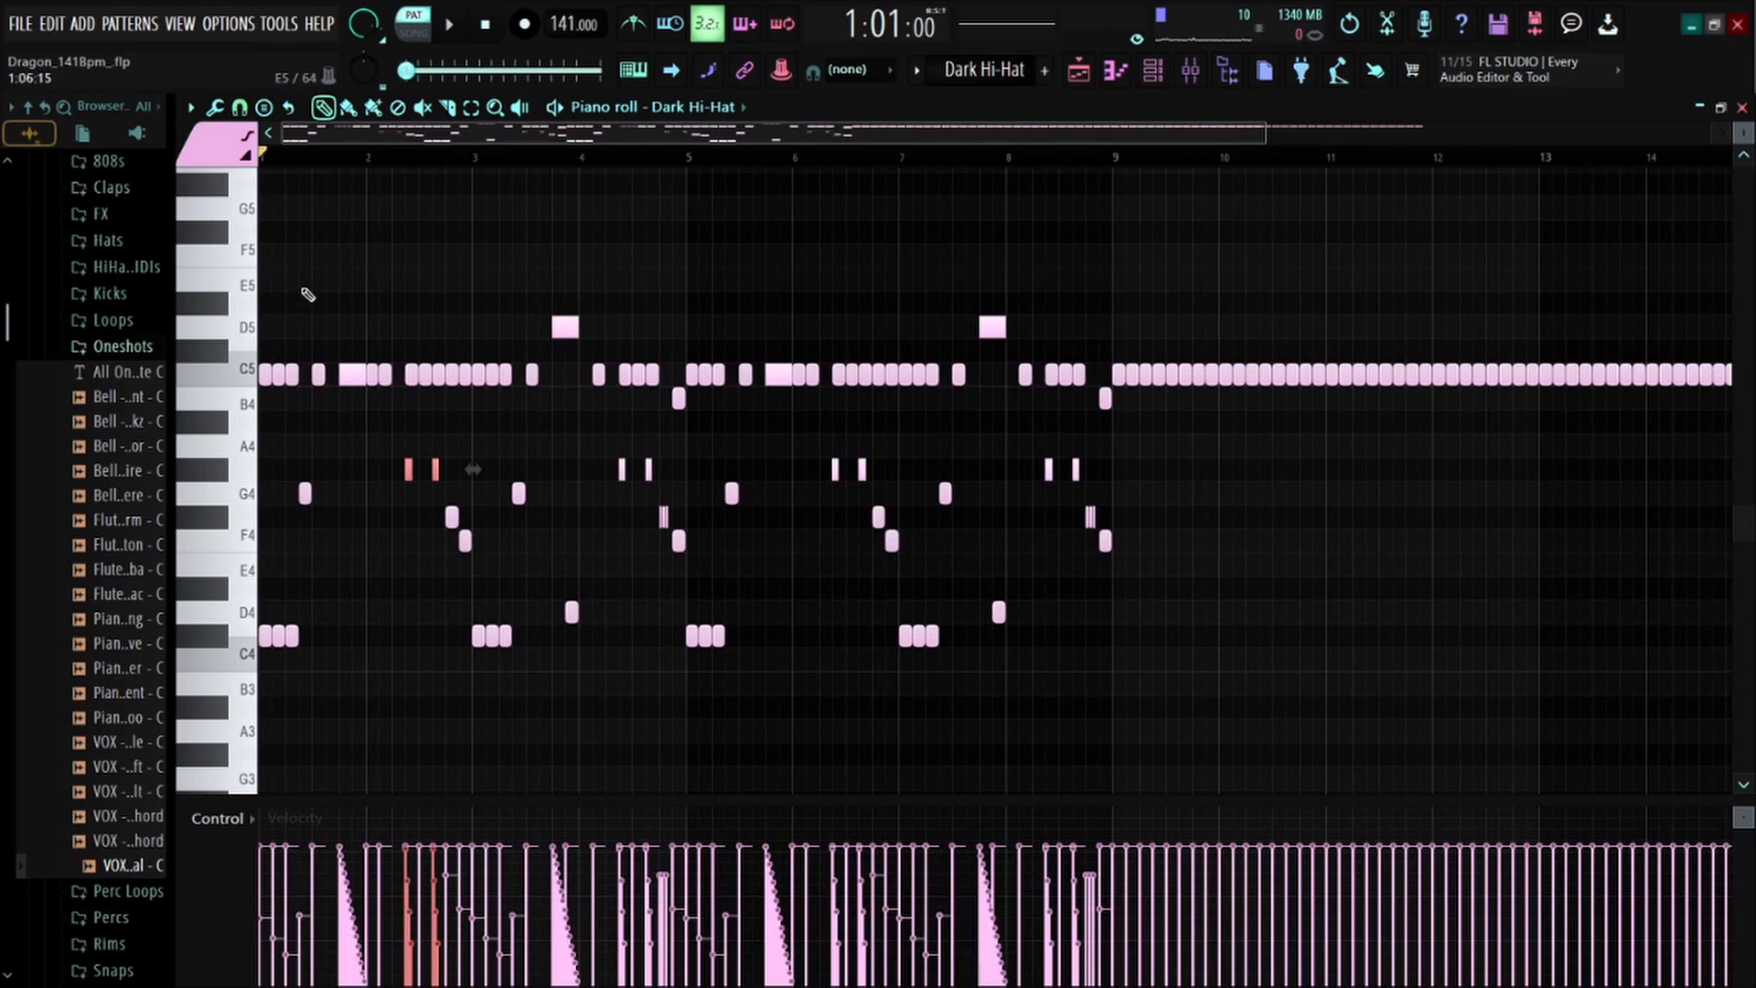
left_click(399, 232, "ctrl")
key("space")
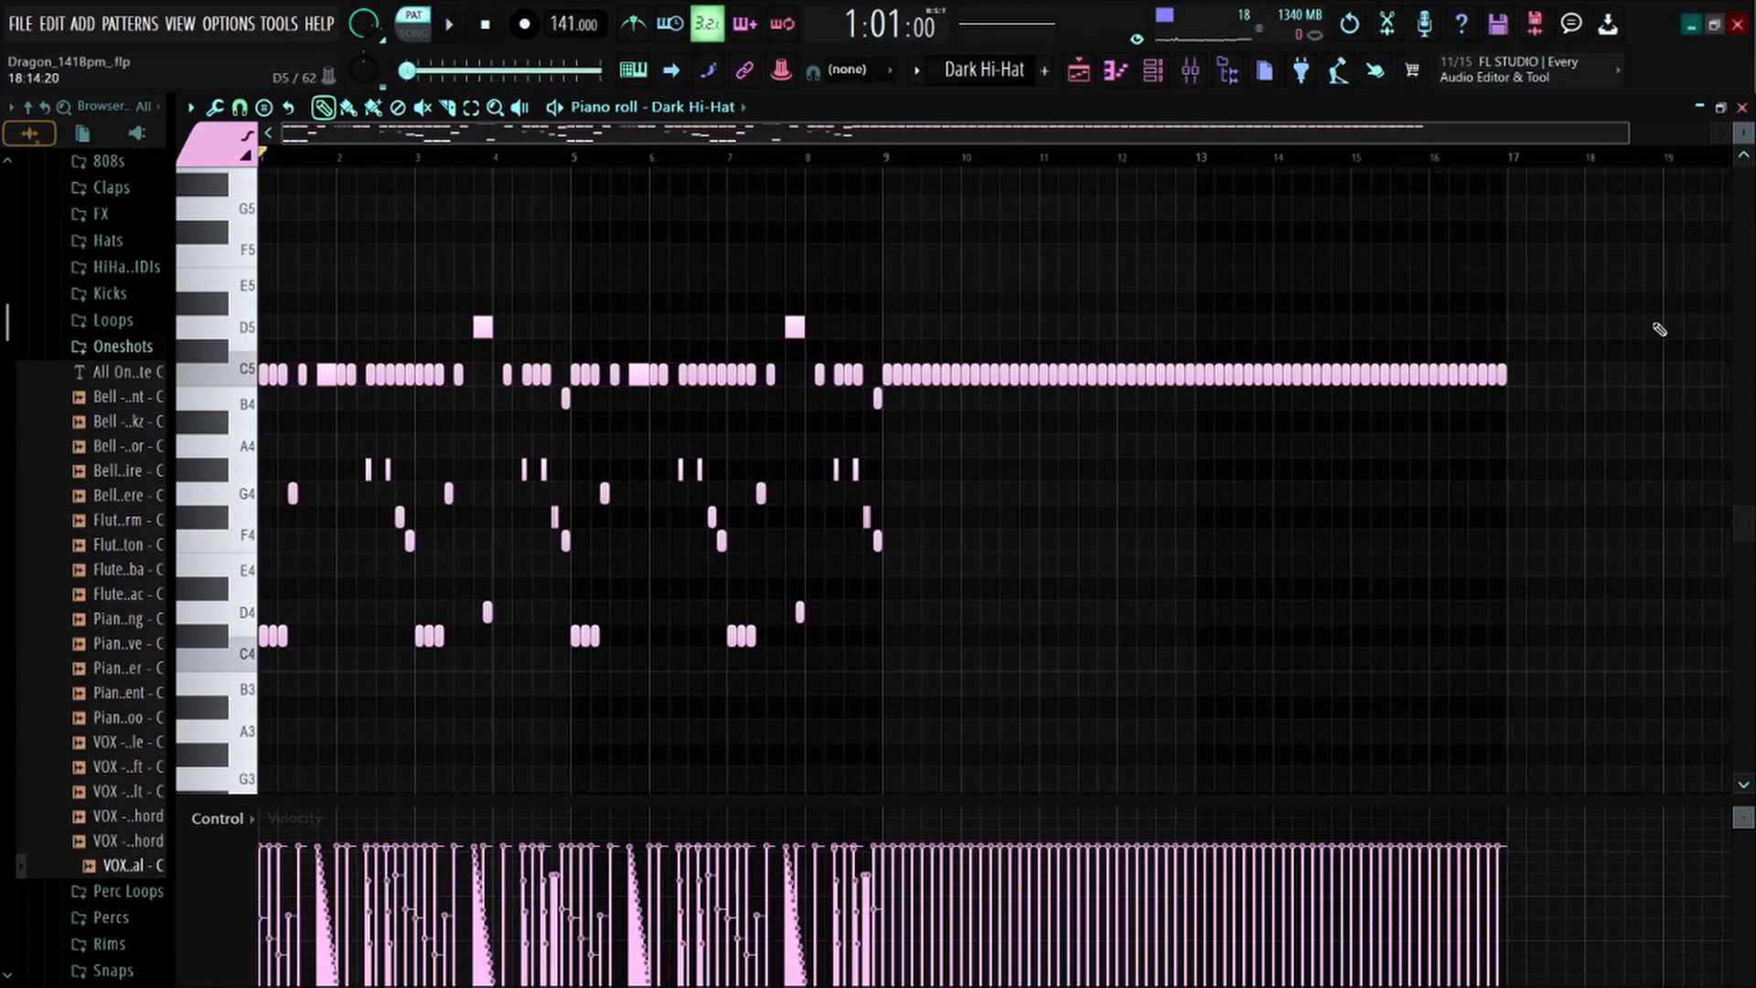
Open the Hi Roller Snare pattern from the playlist, play it from about bar 2, and clear the time selection
left_click_drag(1623, 313, 902, 509)
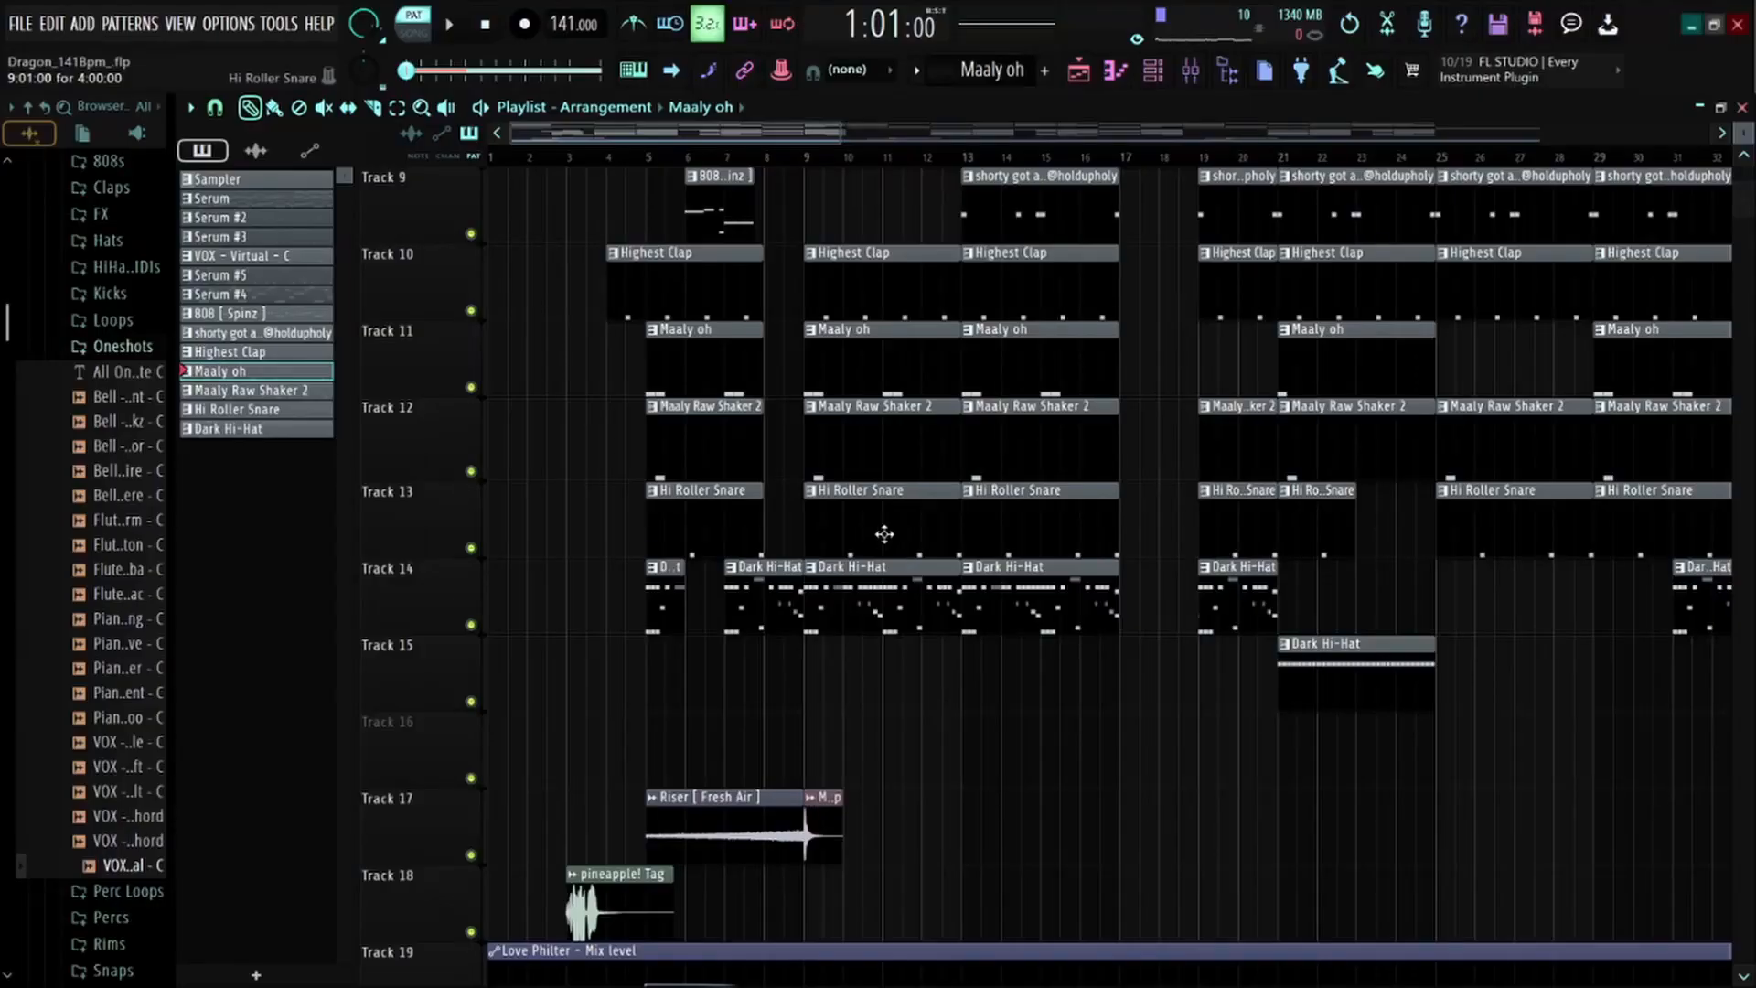
double_click(884, 534)
scroll(552, 162, "down", 3)
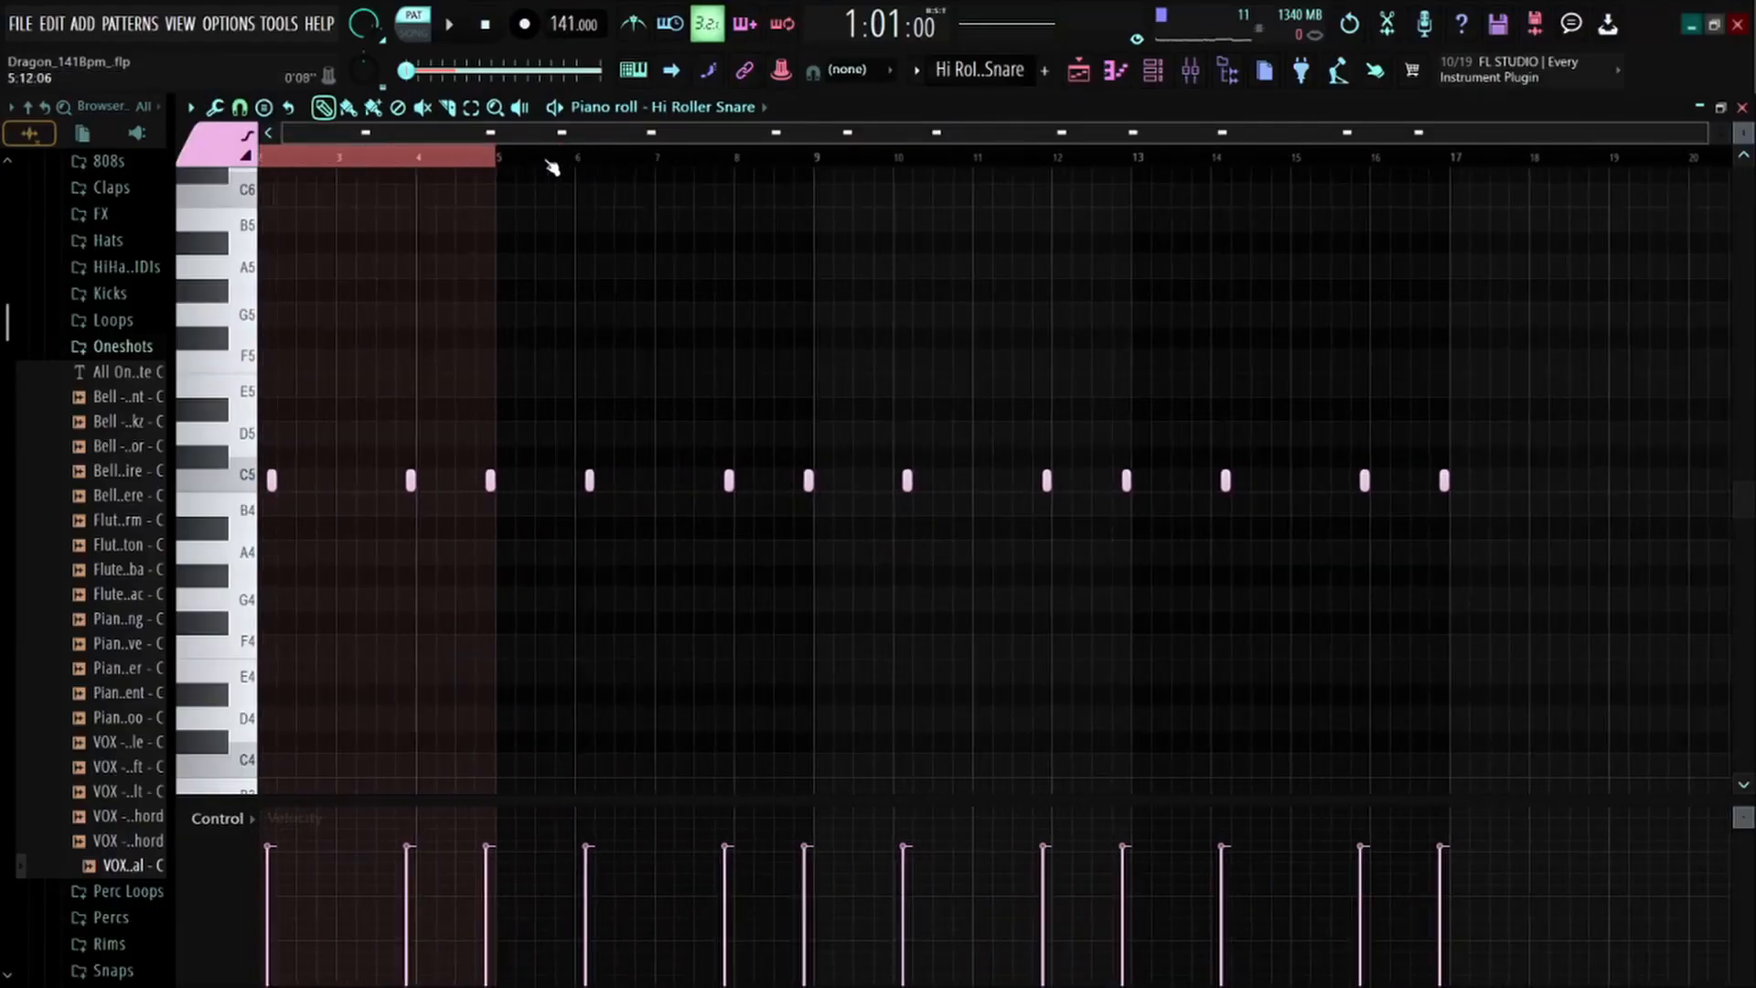
scroll(502, 243, "up", 4)
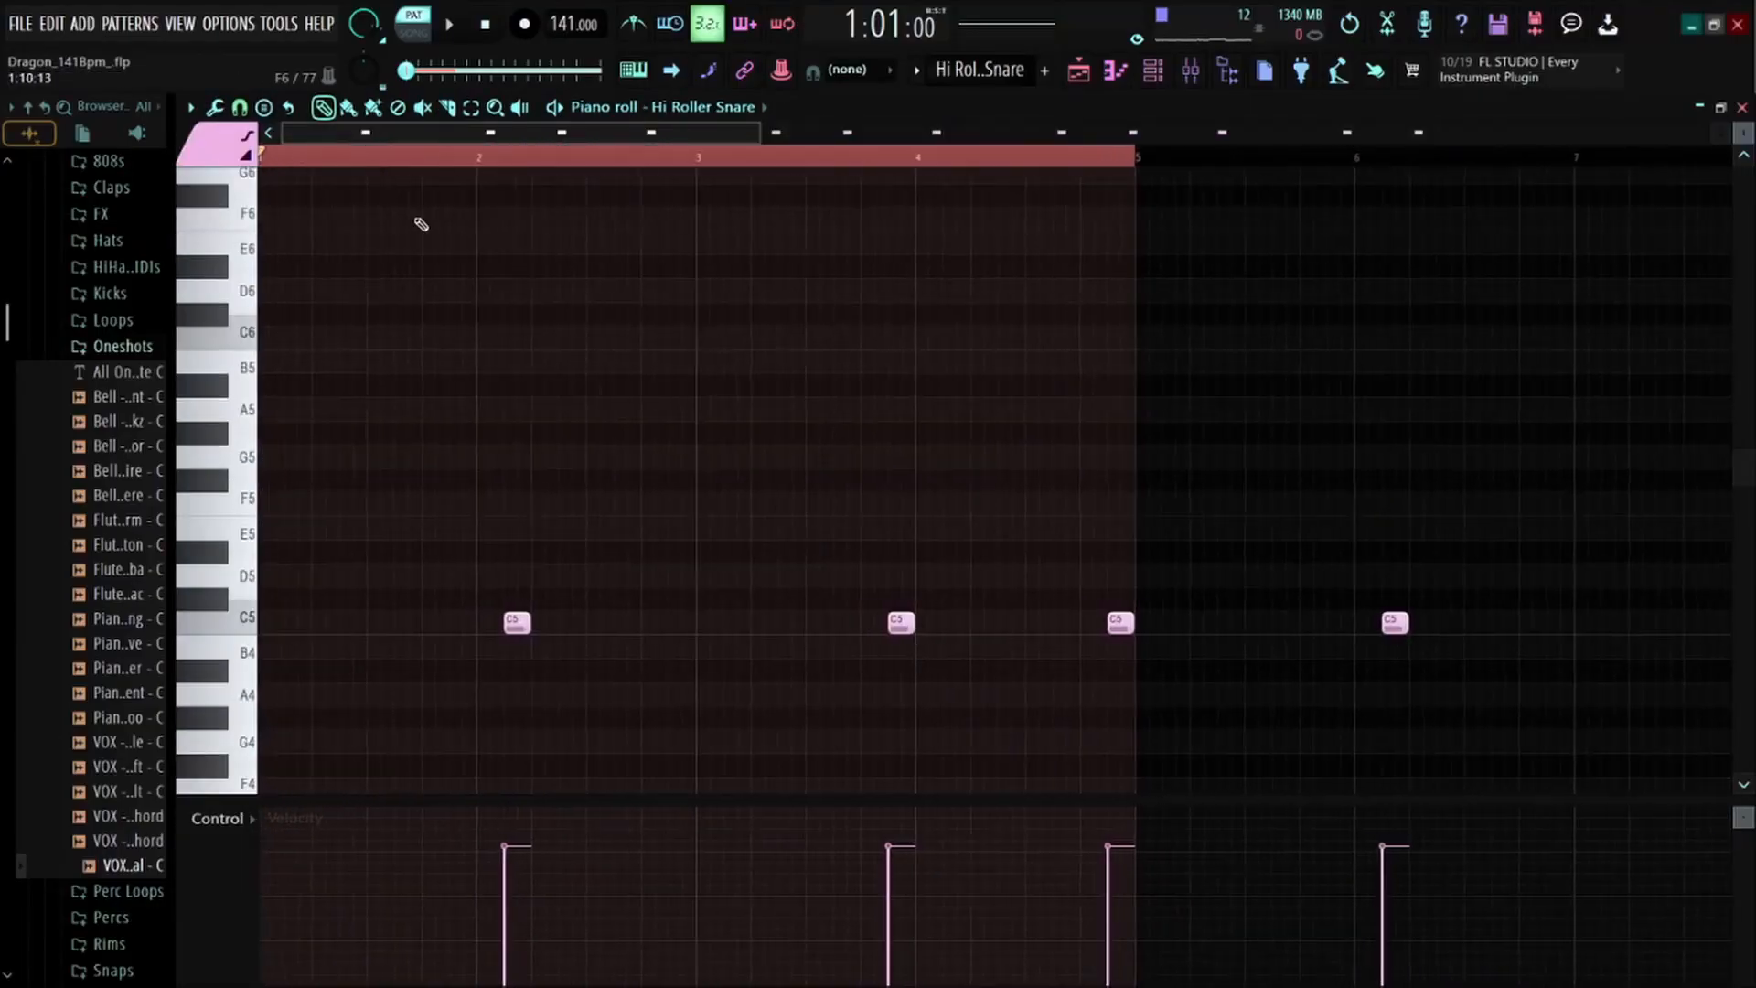
left_click(480, 165)
key("space")
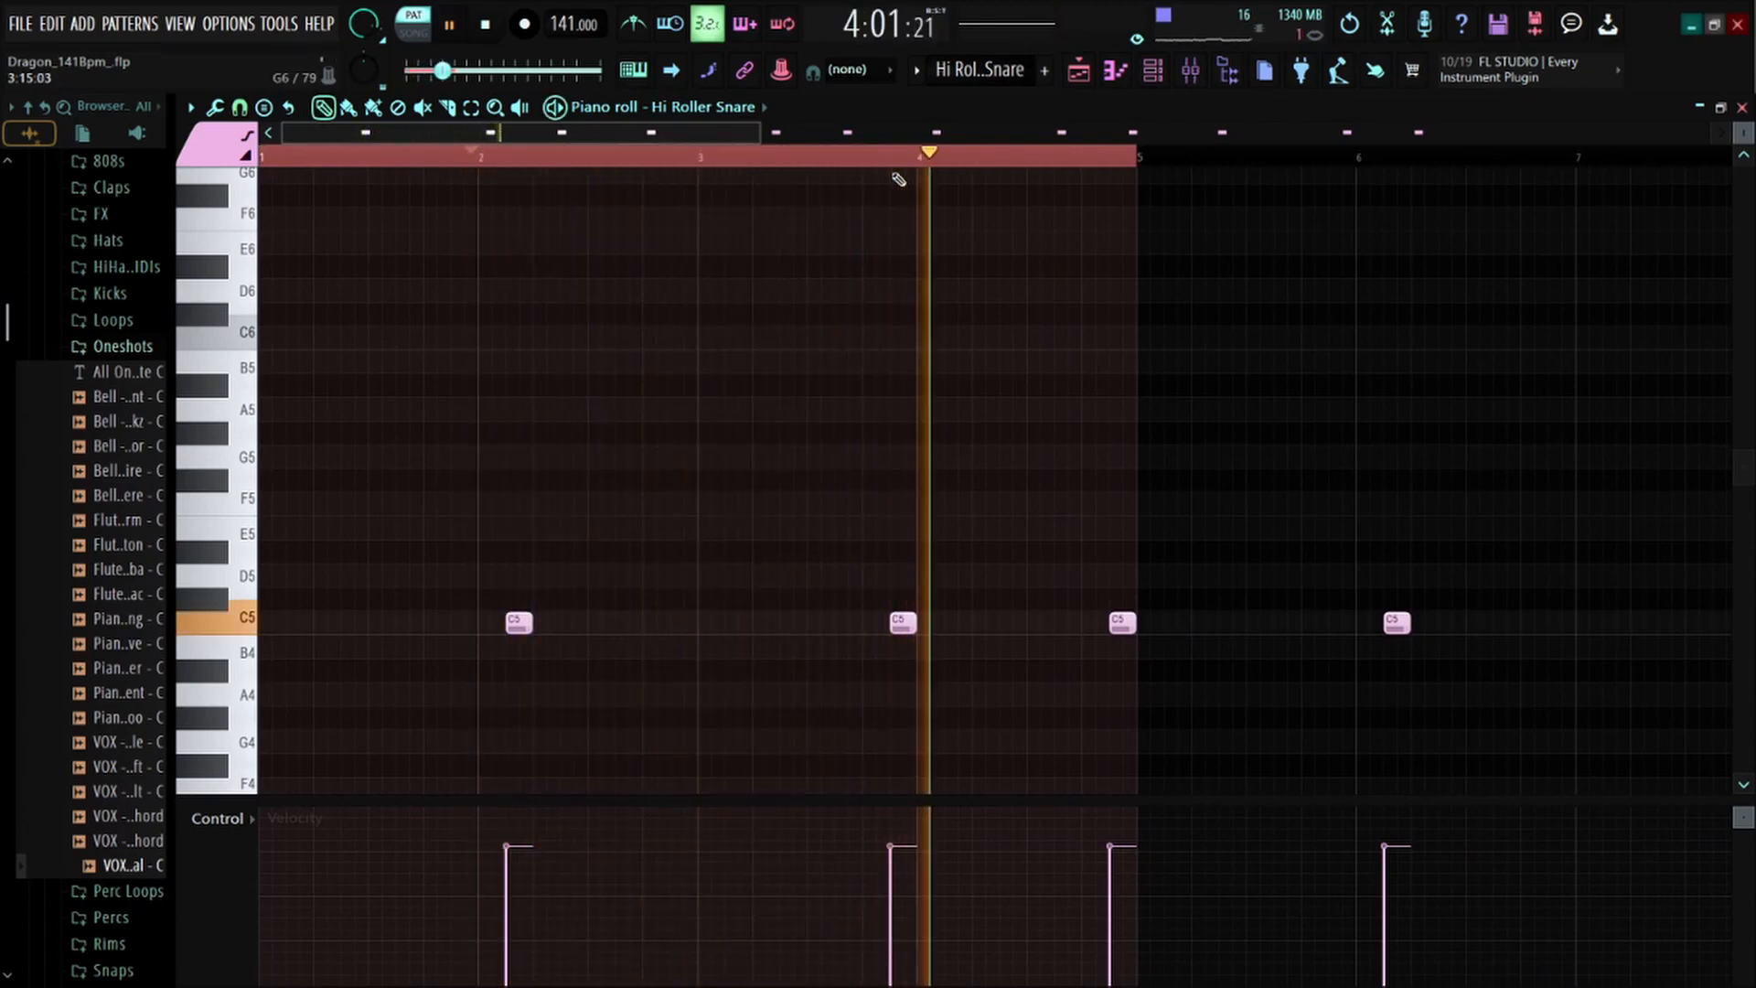
key("space")
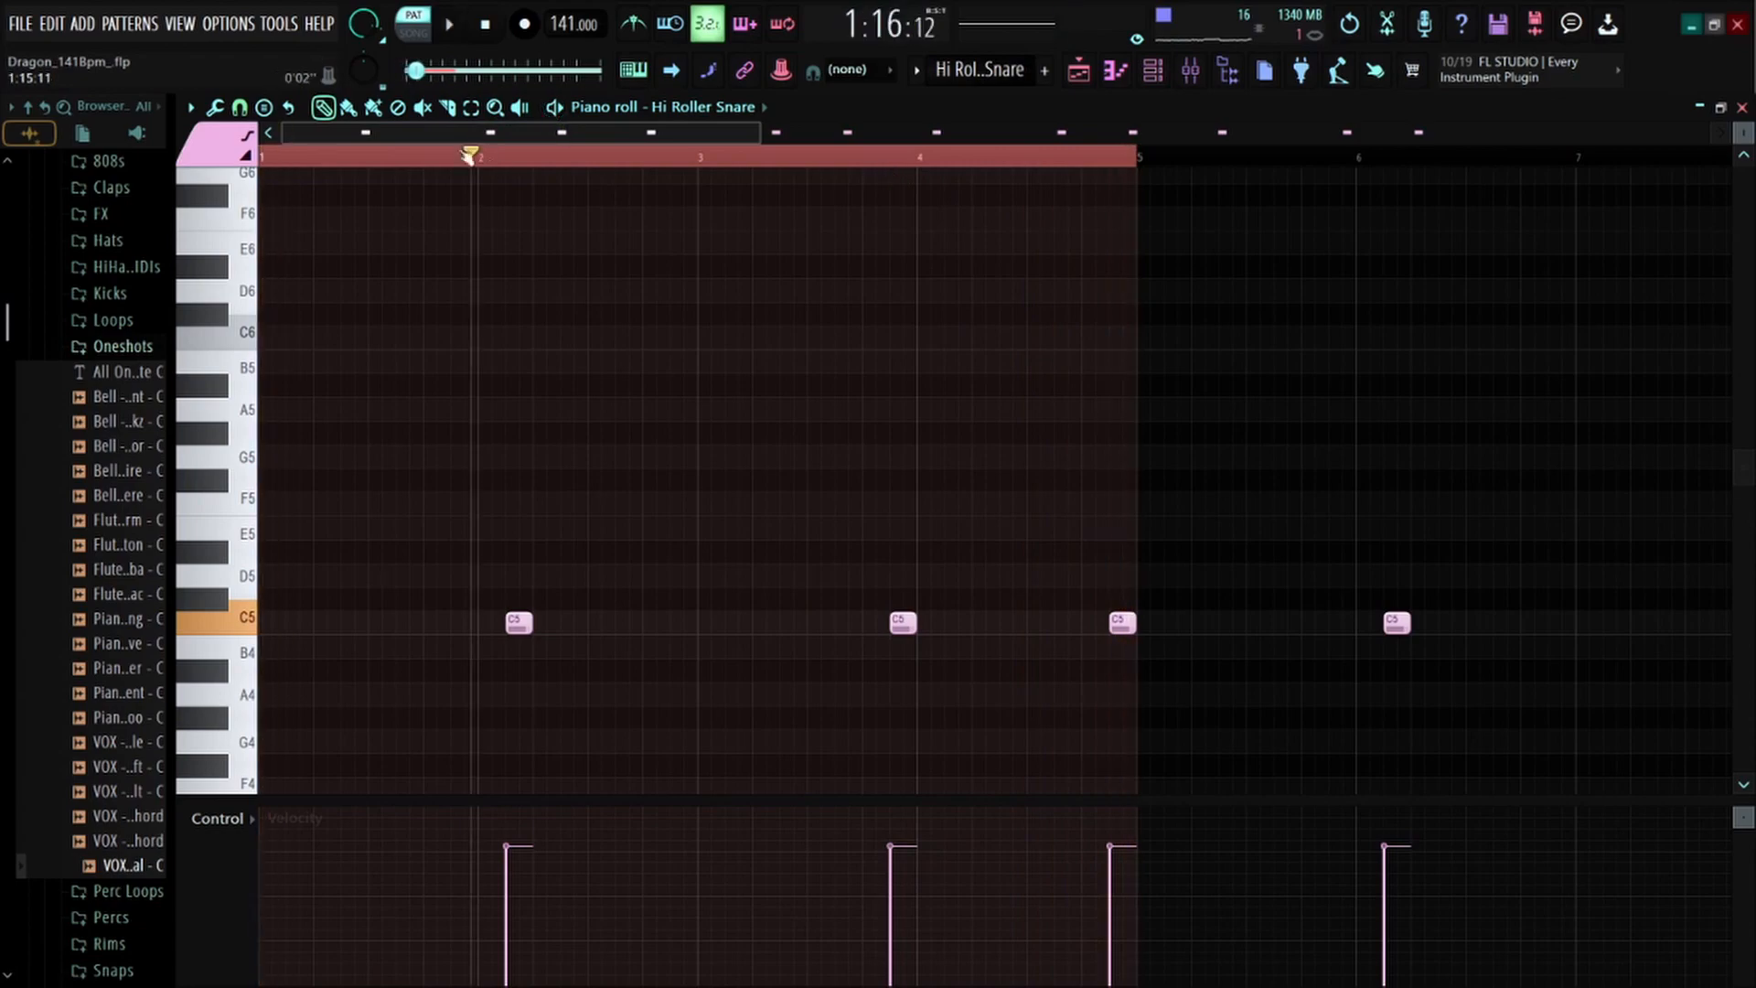
left_click(494, 163)
key("space")
key("ctrl+d")
Open the Maaly Raw Shaker 2 pattern from track 12 of the playlist and play its first C5 note briefly
left_click(1153, 72)
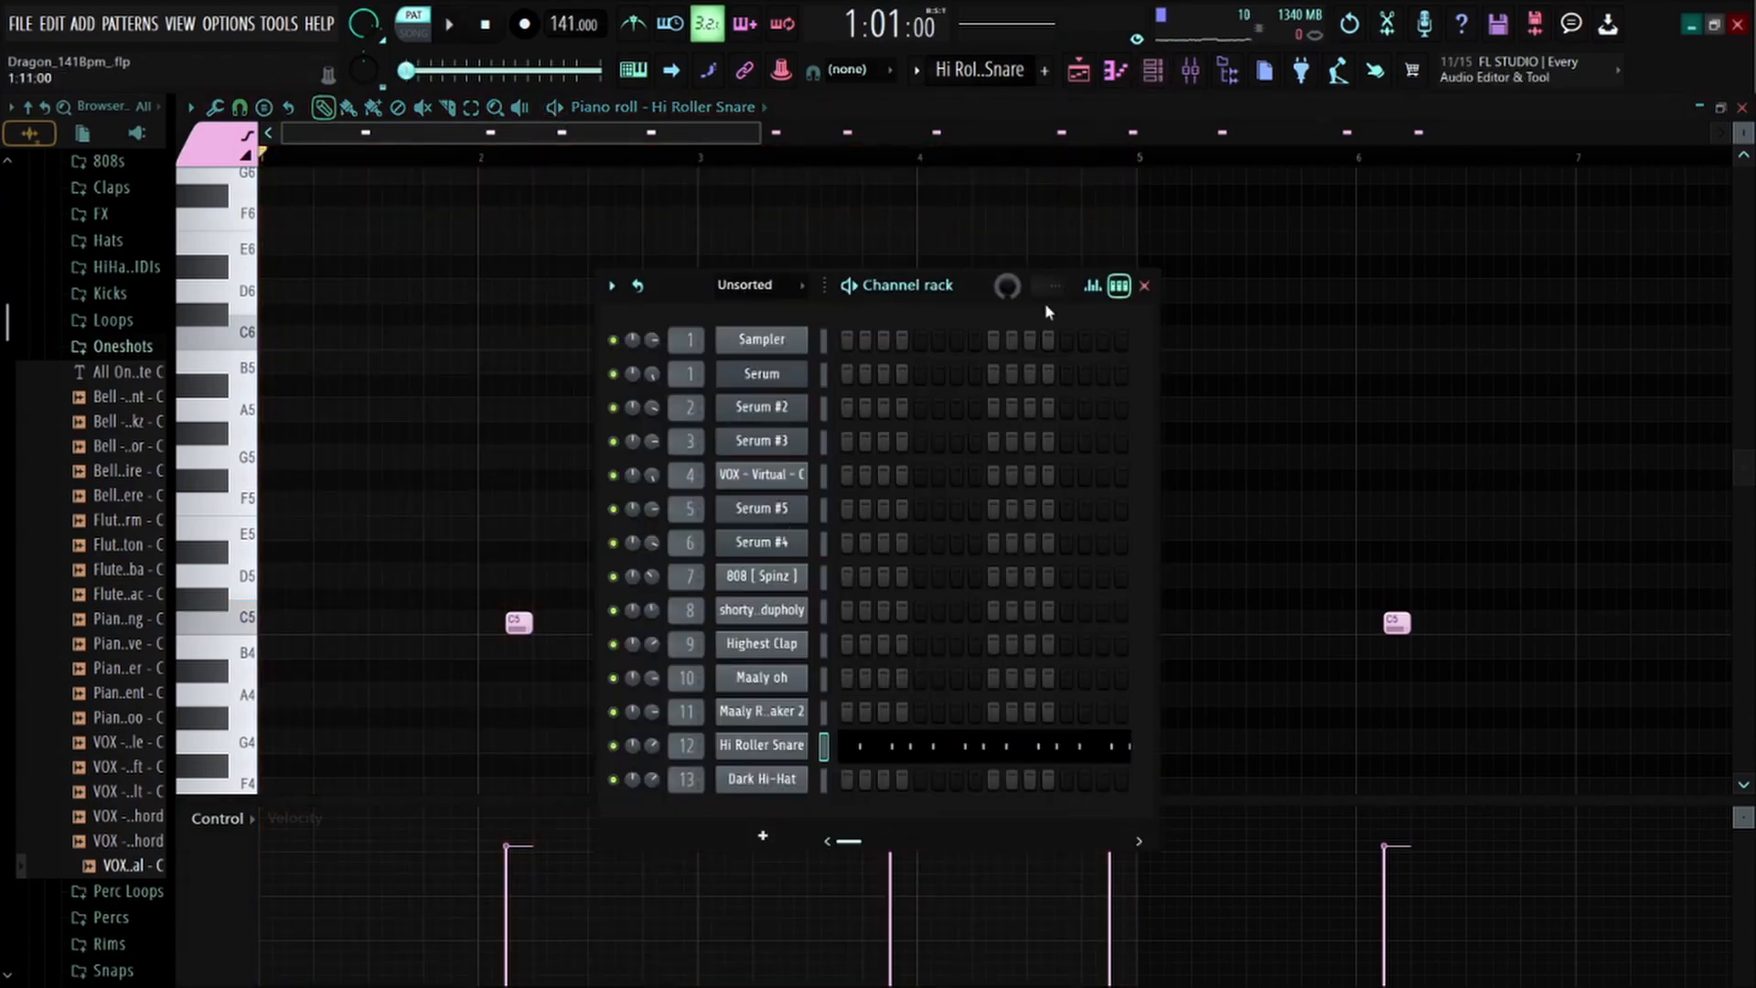
left_click(1079, 72)
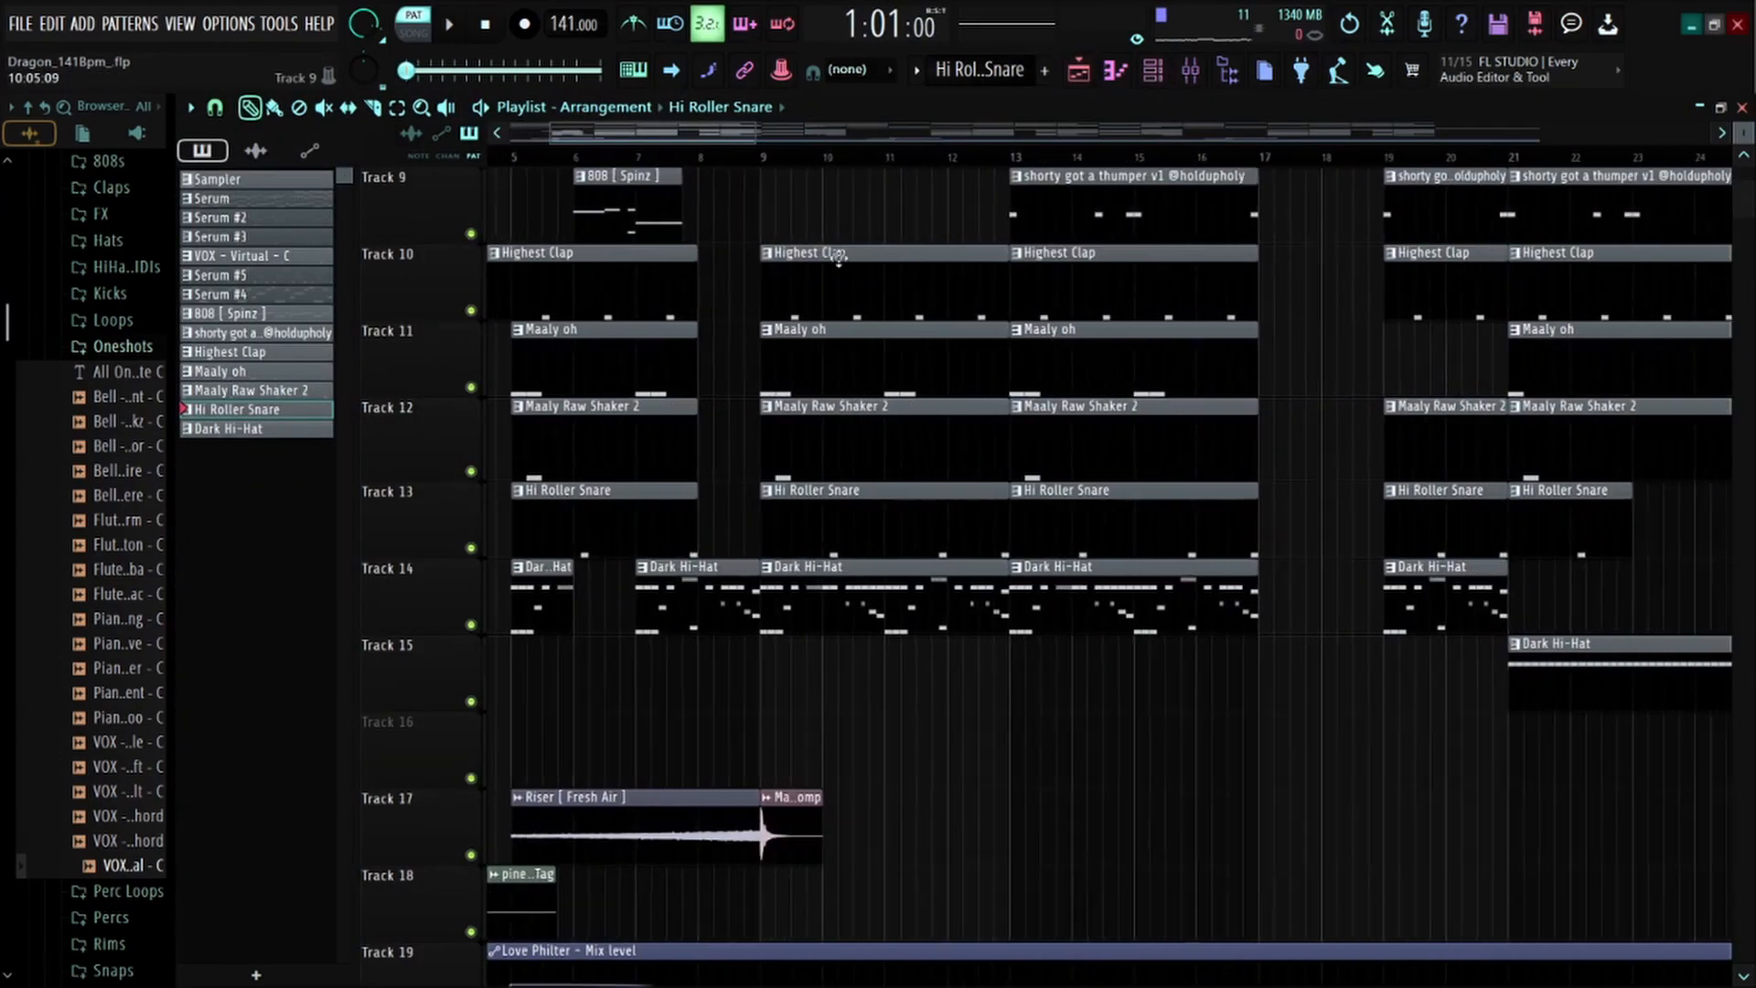
double_click(791, 466)
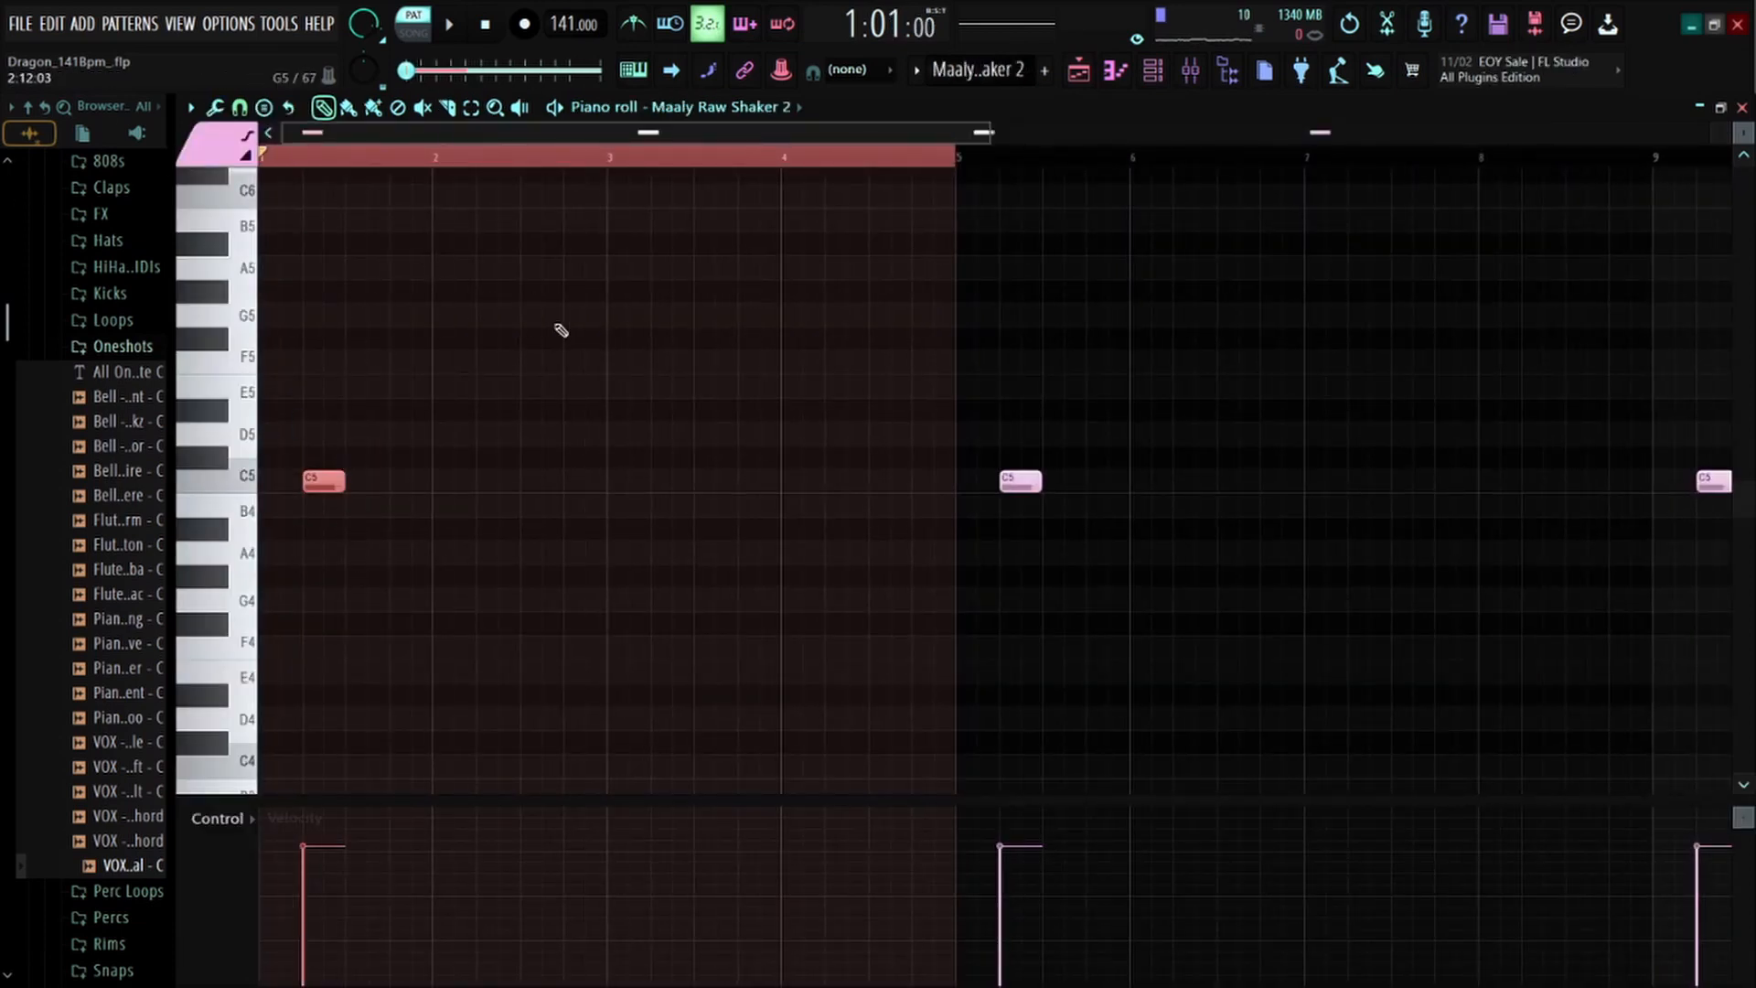
key("space")
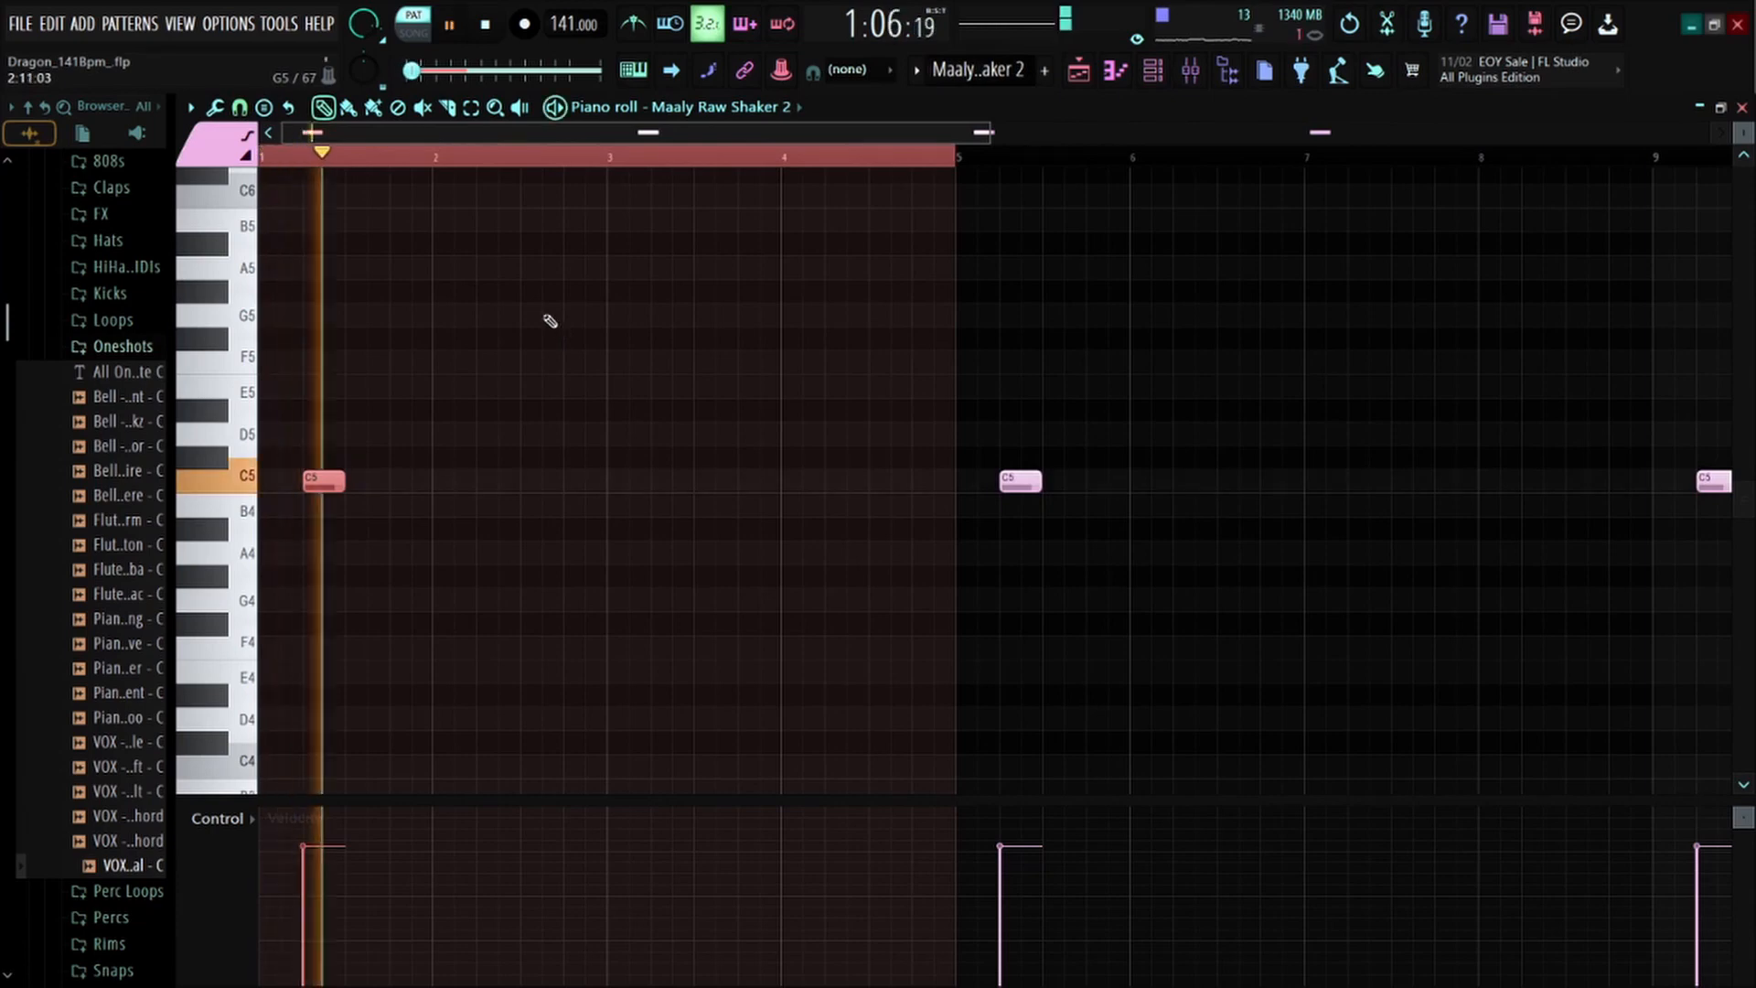
key("space")
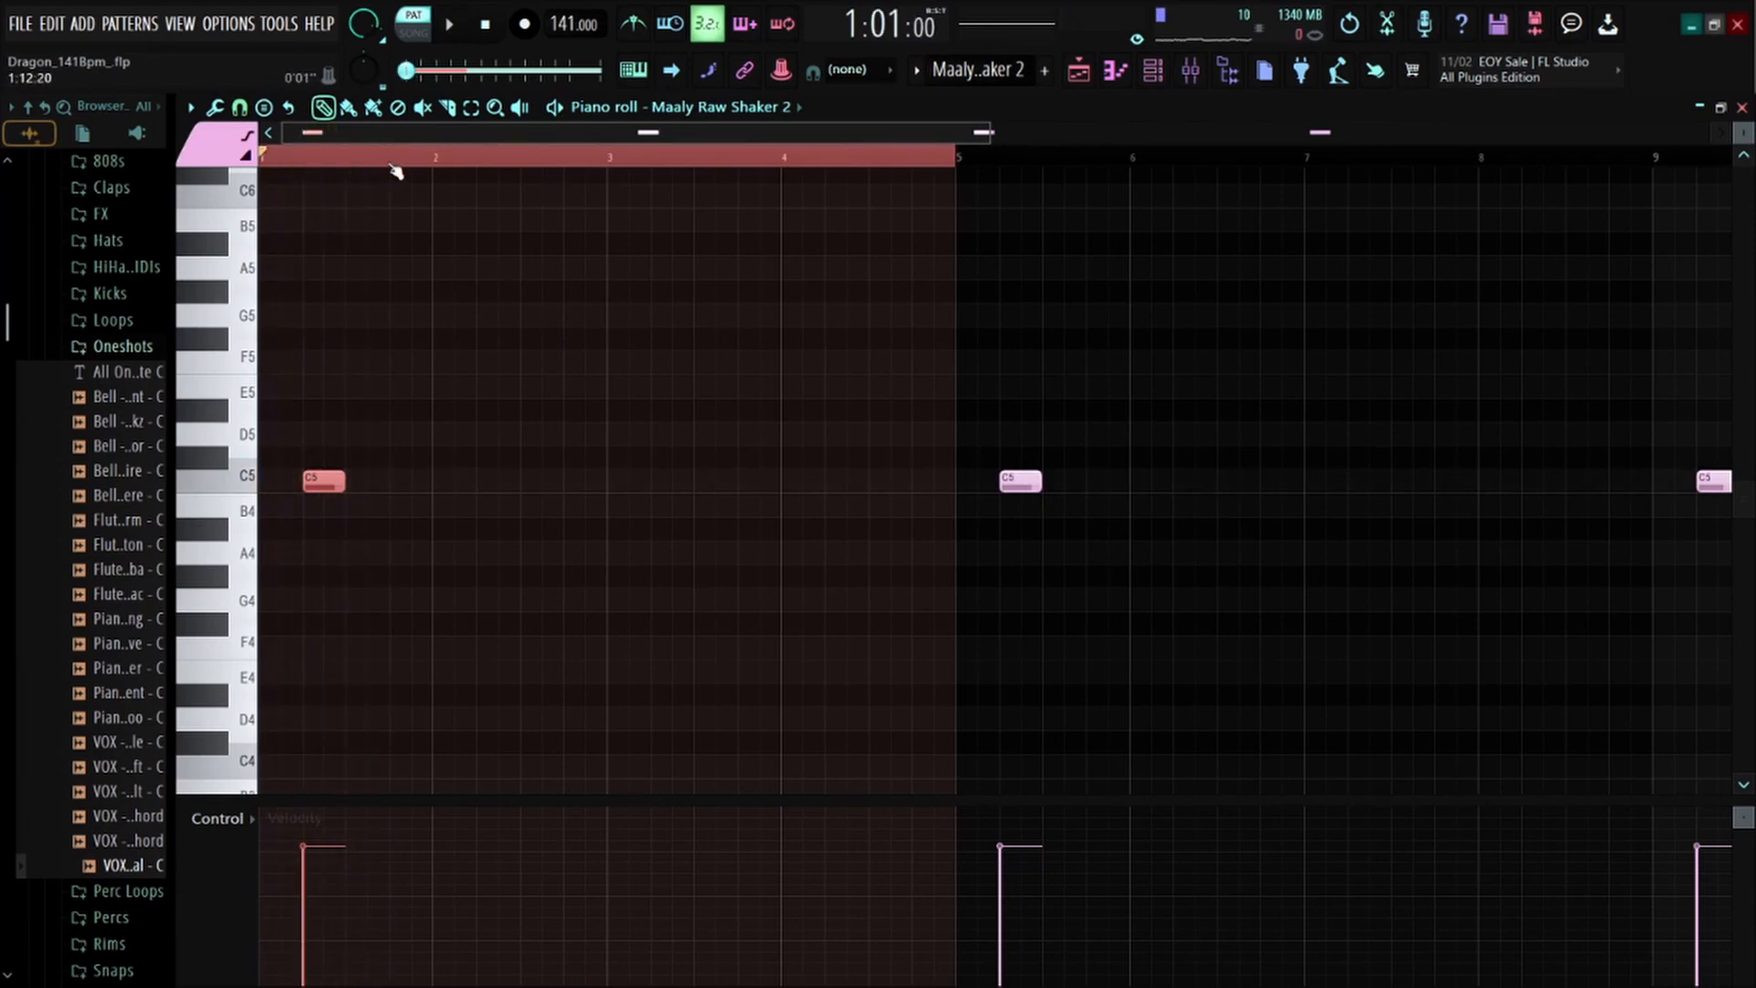
Open the mixer, inspect the effect chains of the Serum, Serum #2 and Serum #3 tracks, and return to the playlist
left_click(393, 160)
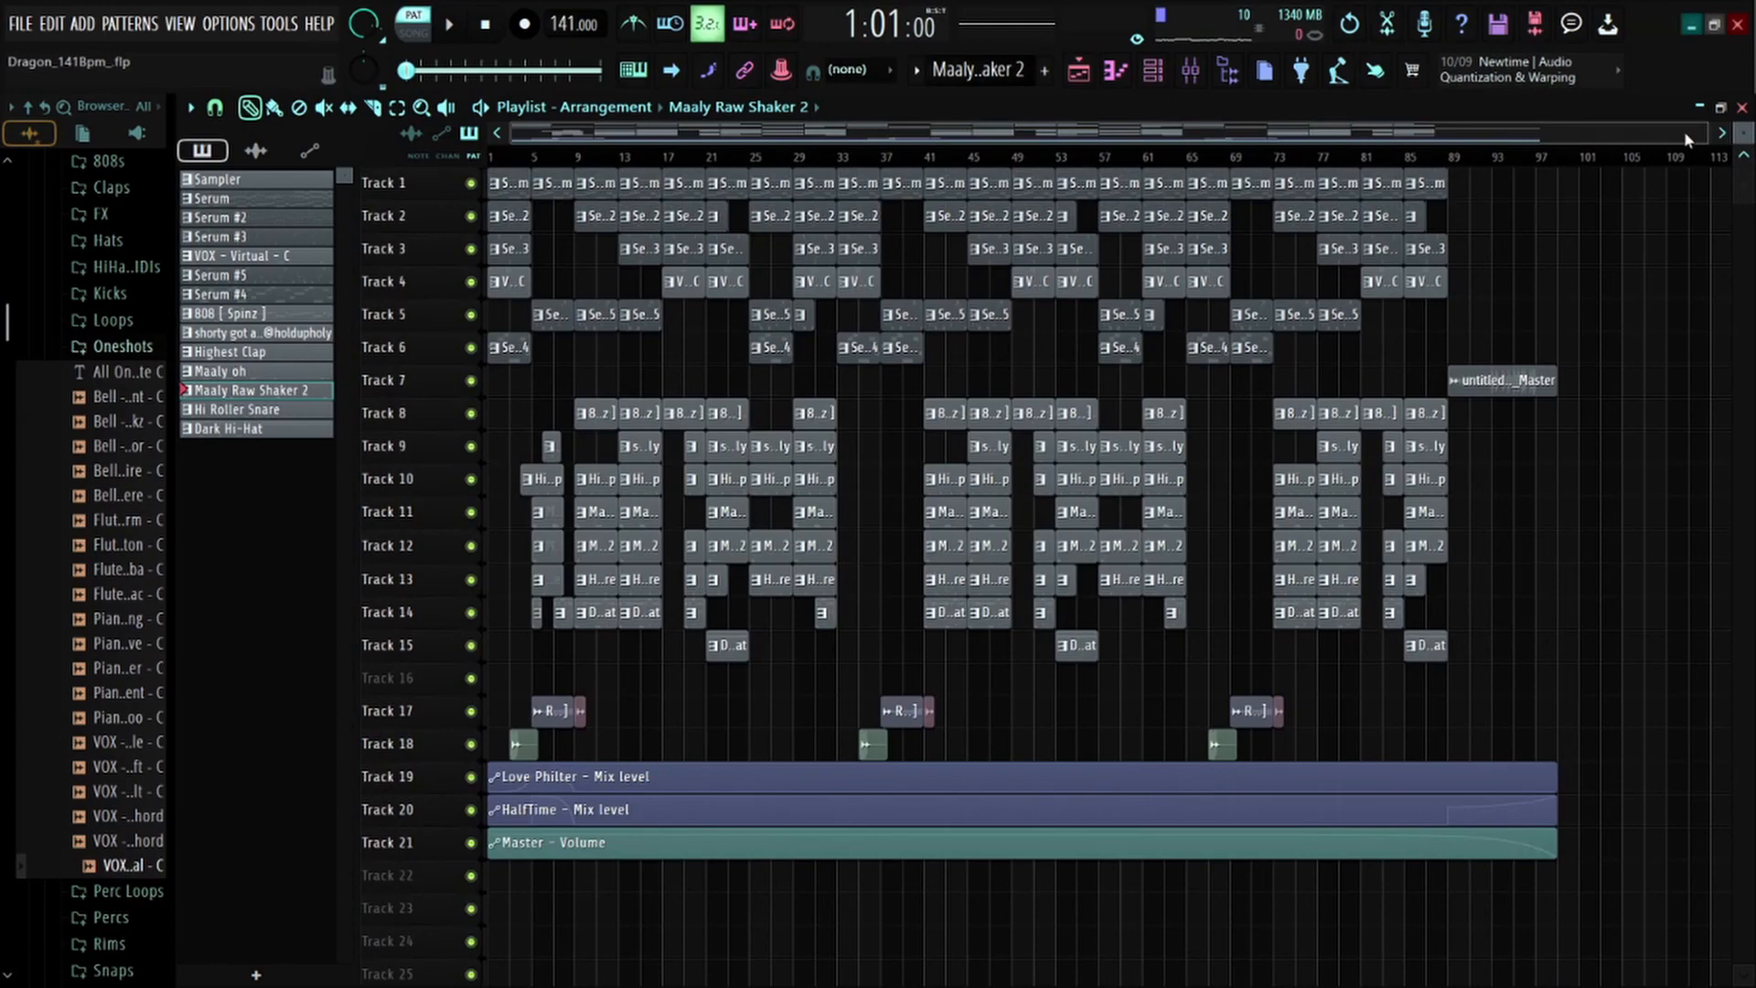
left_click(1190, 69)
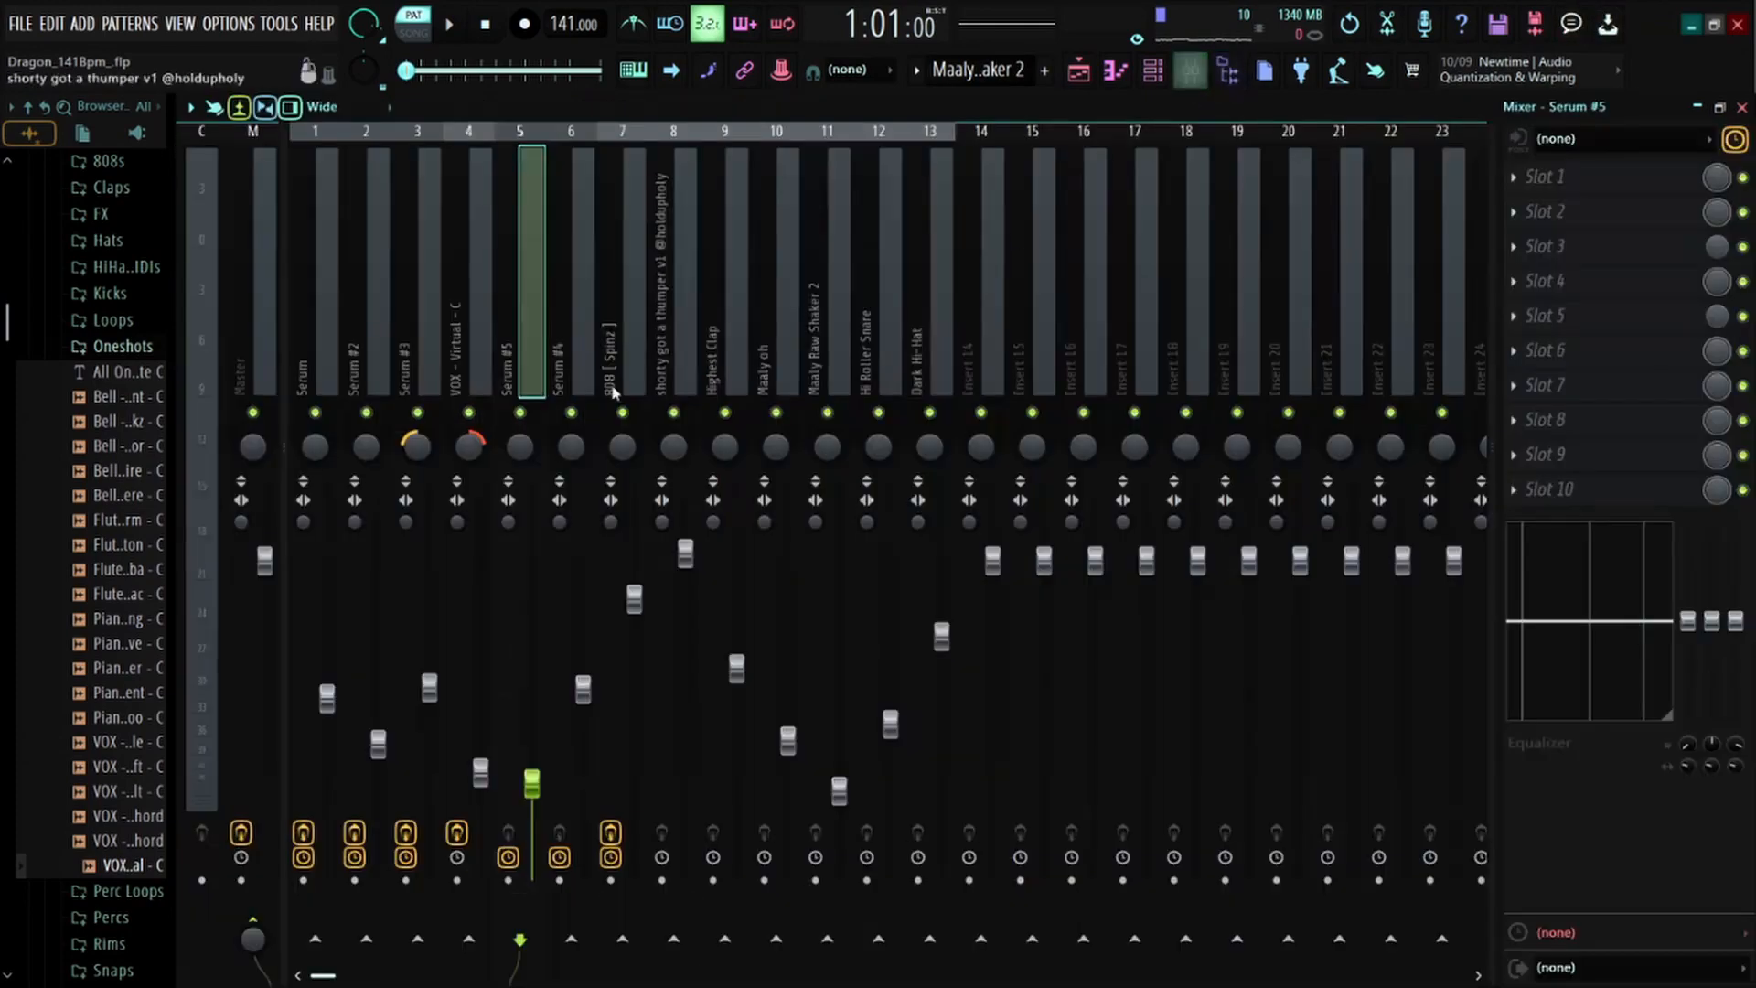
left_click(330, 369)
left_click(356, 369)
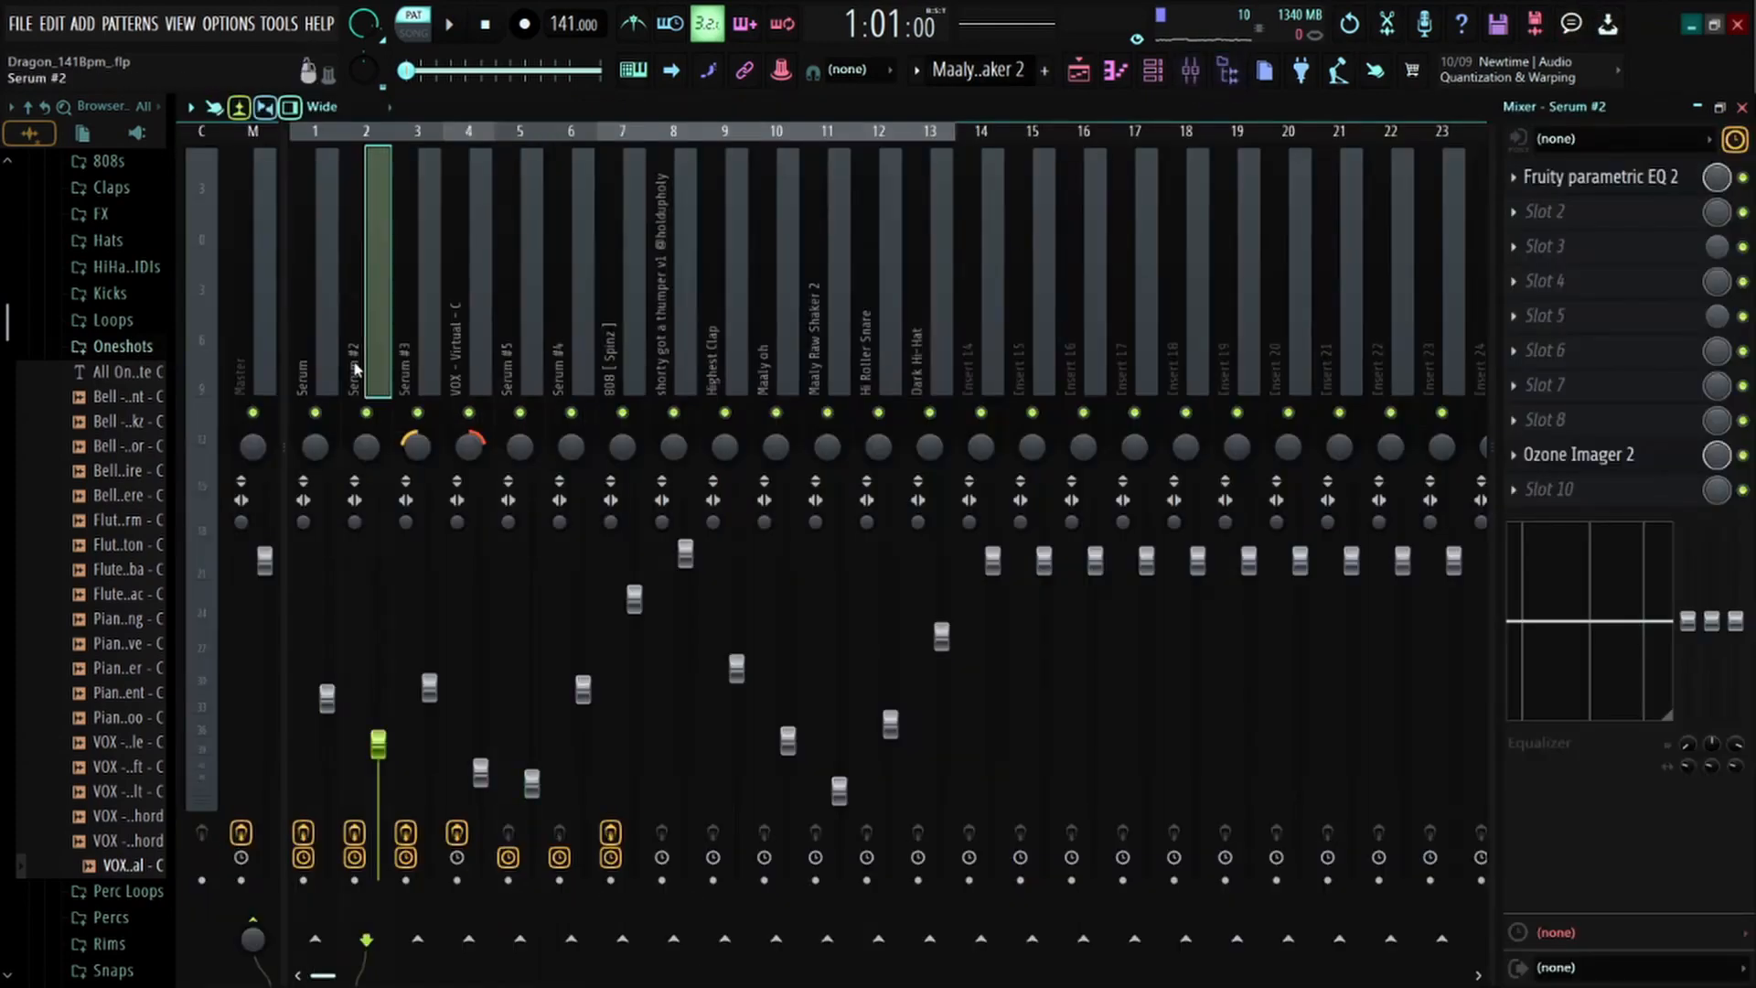
left_click(417, 366)
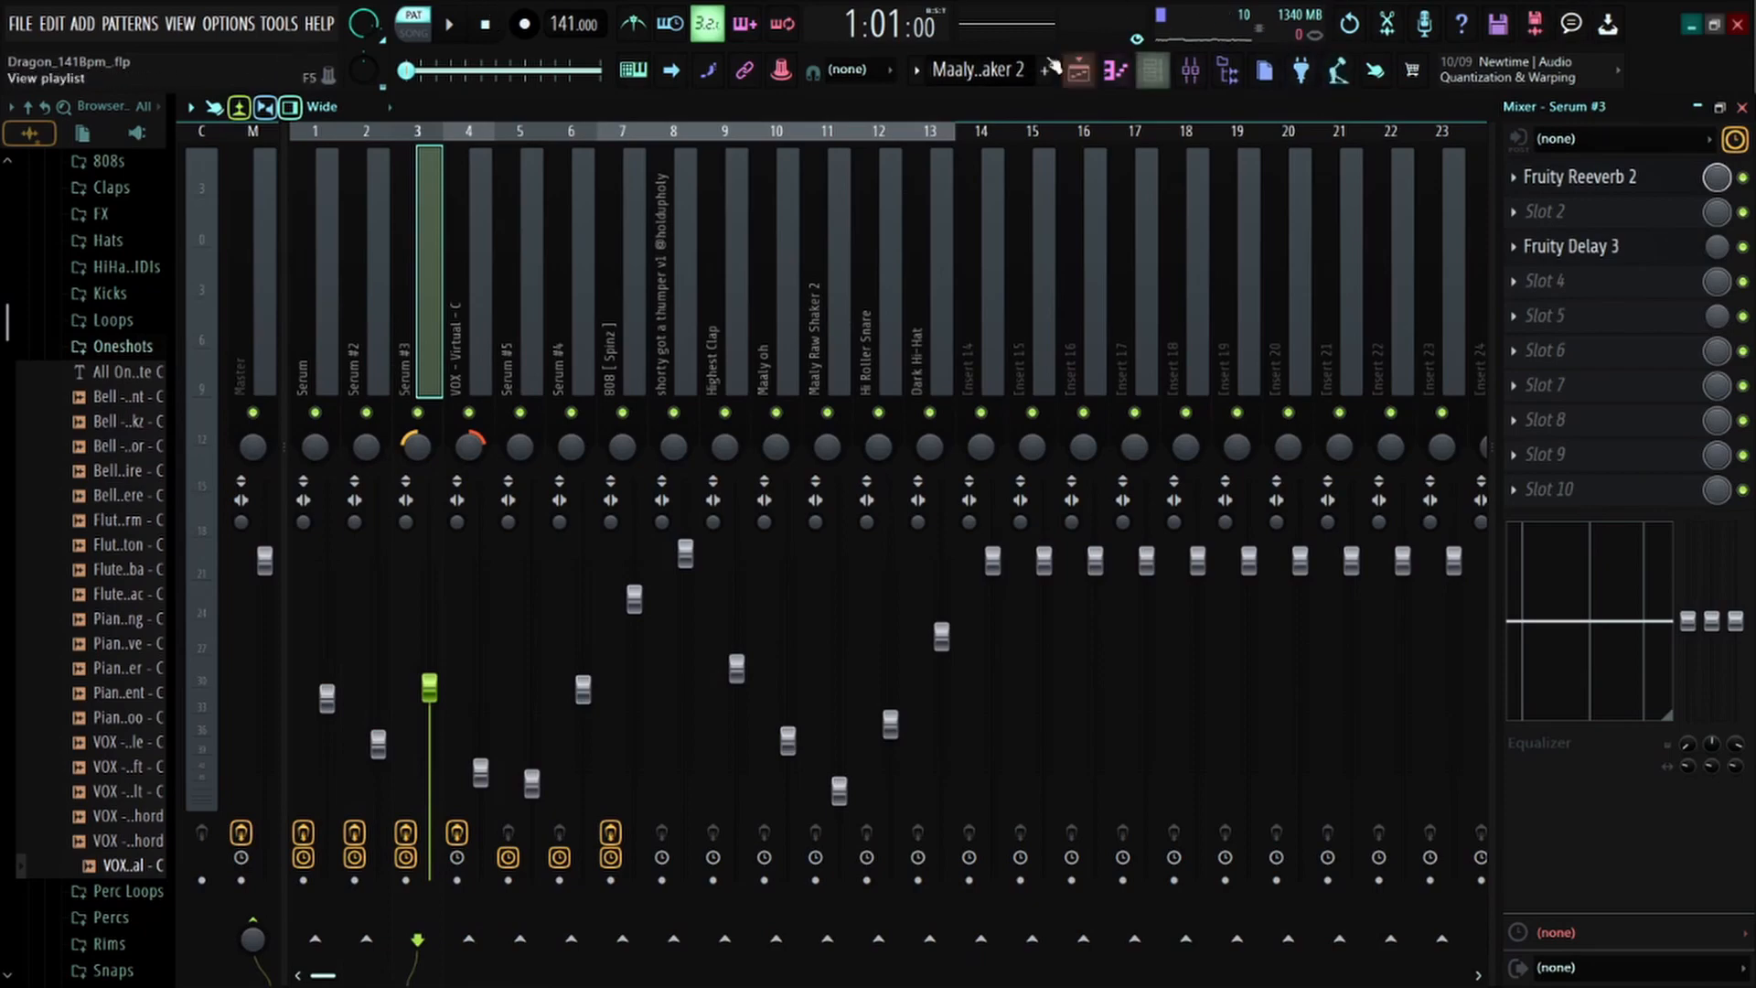
left_click(1189, 69)
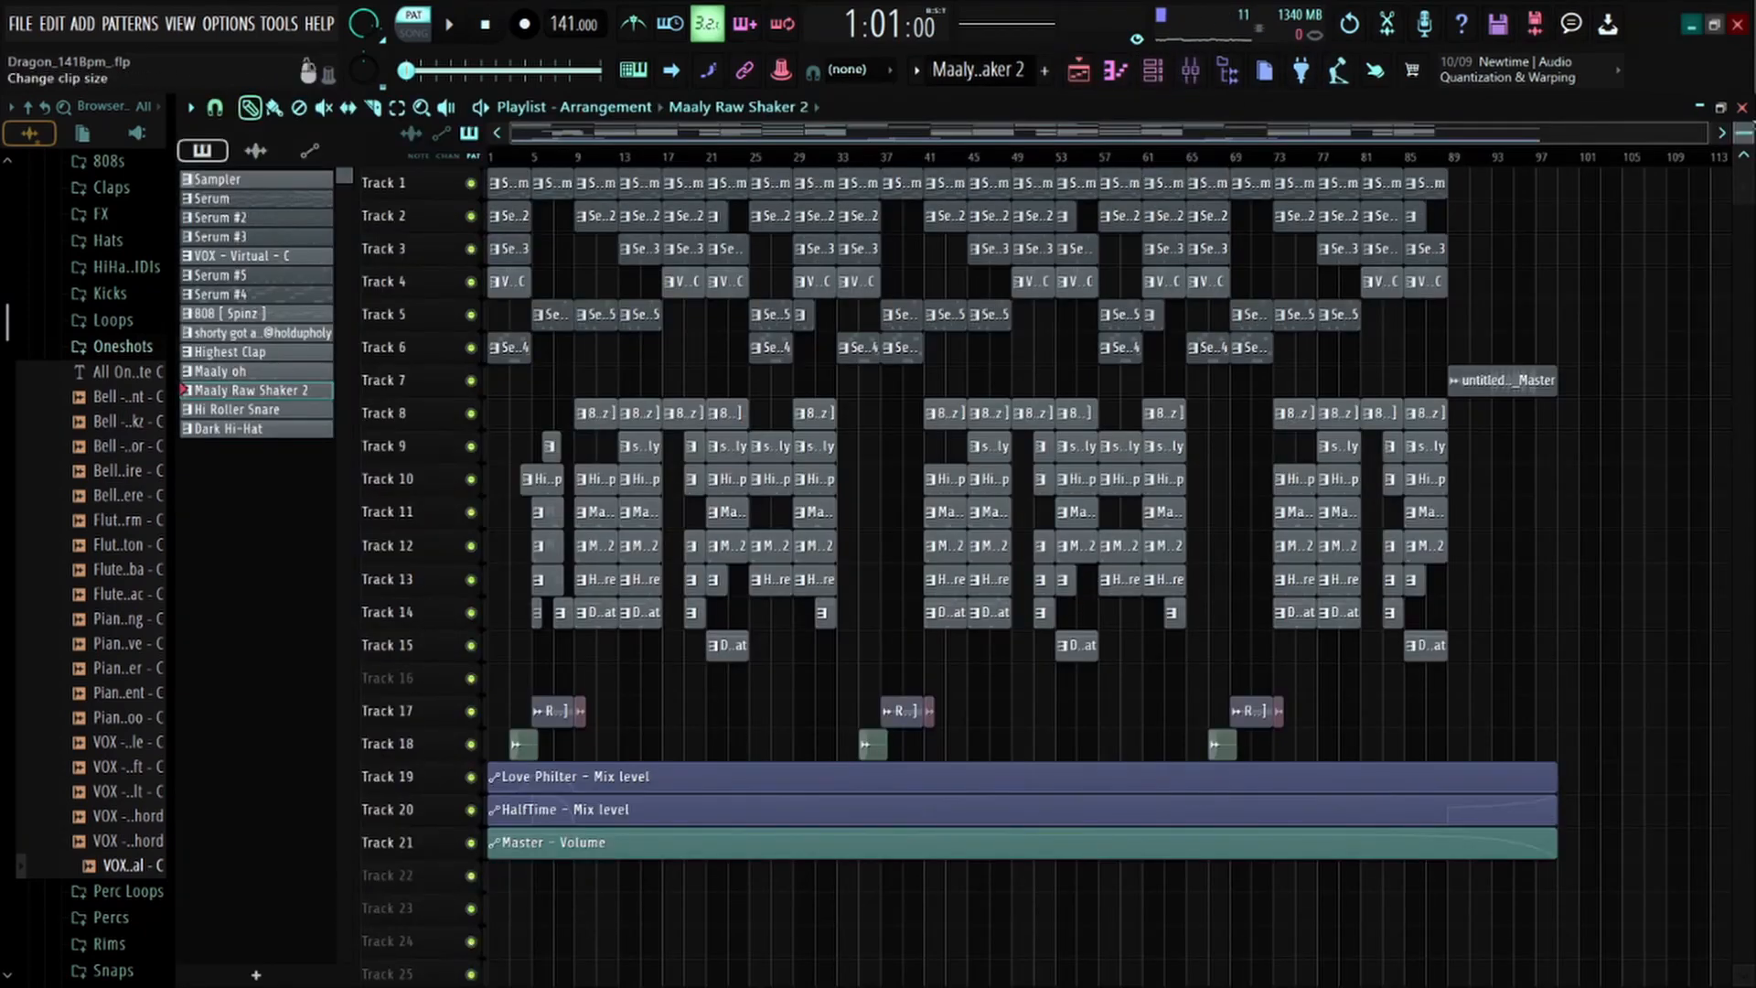
Enlarge the playlist tracks, highlight the intro drum clips before bar 9, and examine the Love Philter and HalfTime automation beneath them
left_click_drag(1743, 132, 1744, 137)
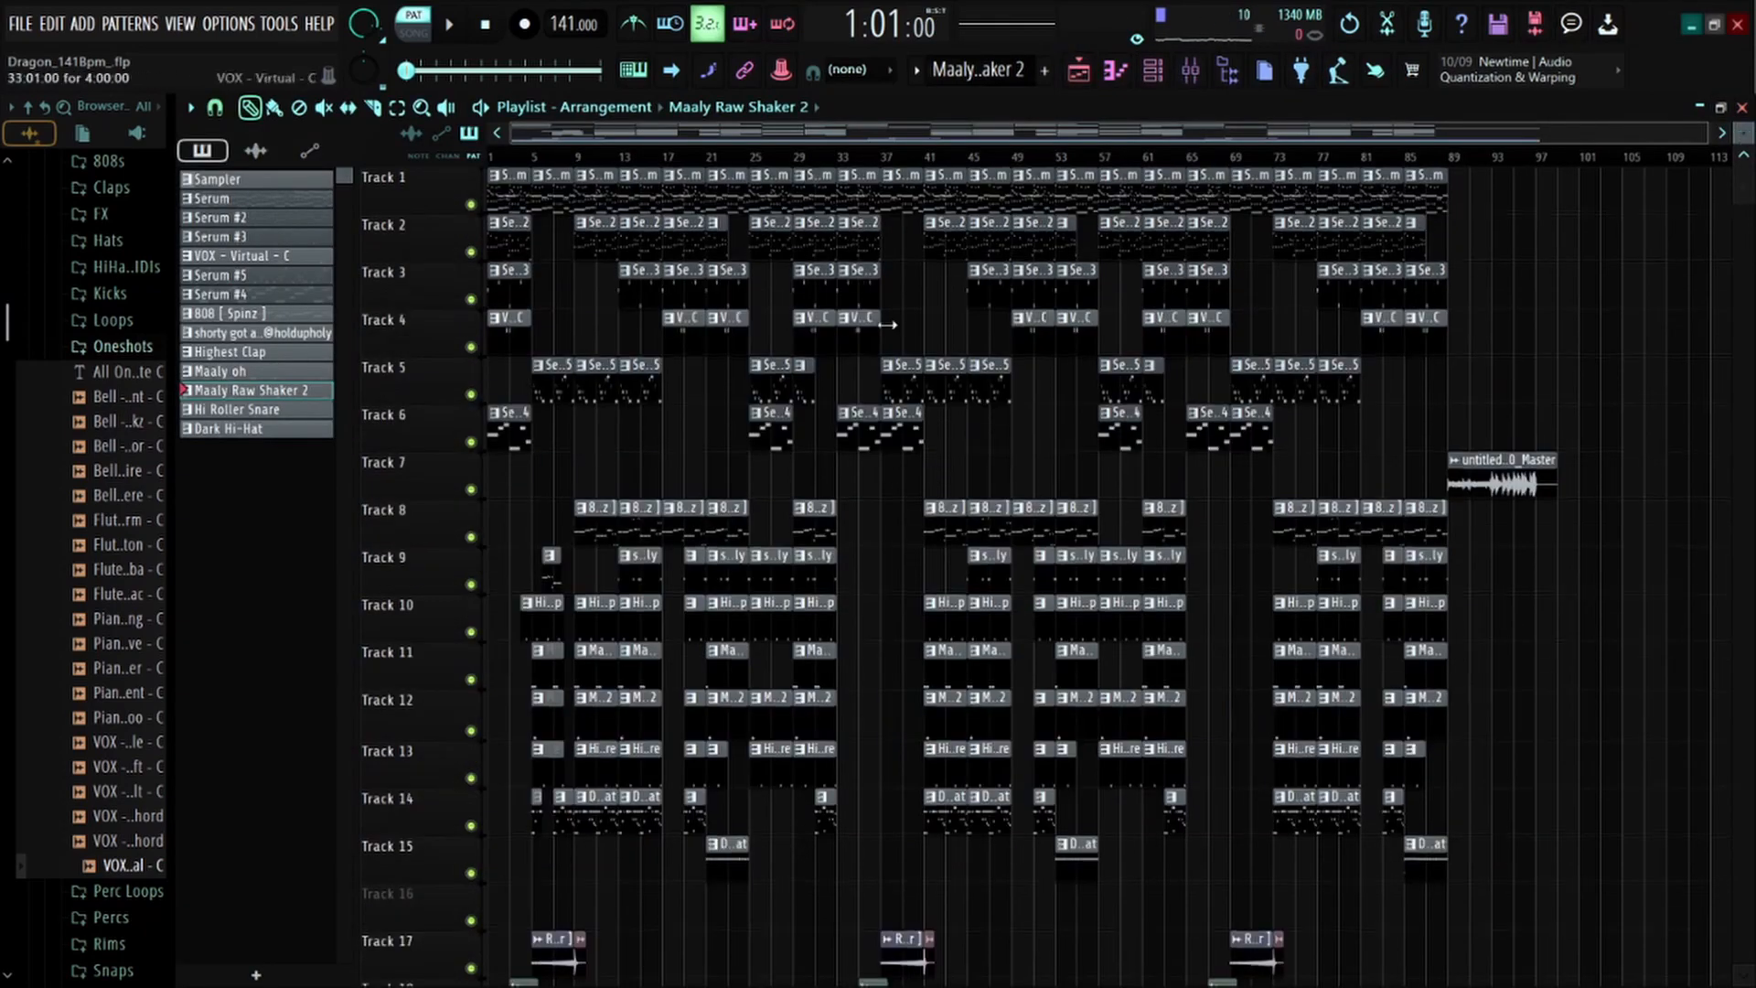
scroll(887, 321, "up", 4)
scroll(888, 321, "down", 5)
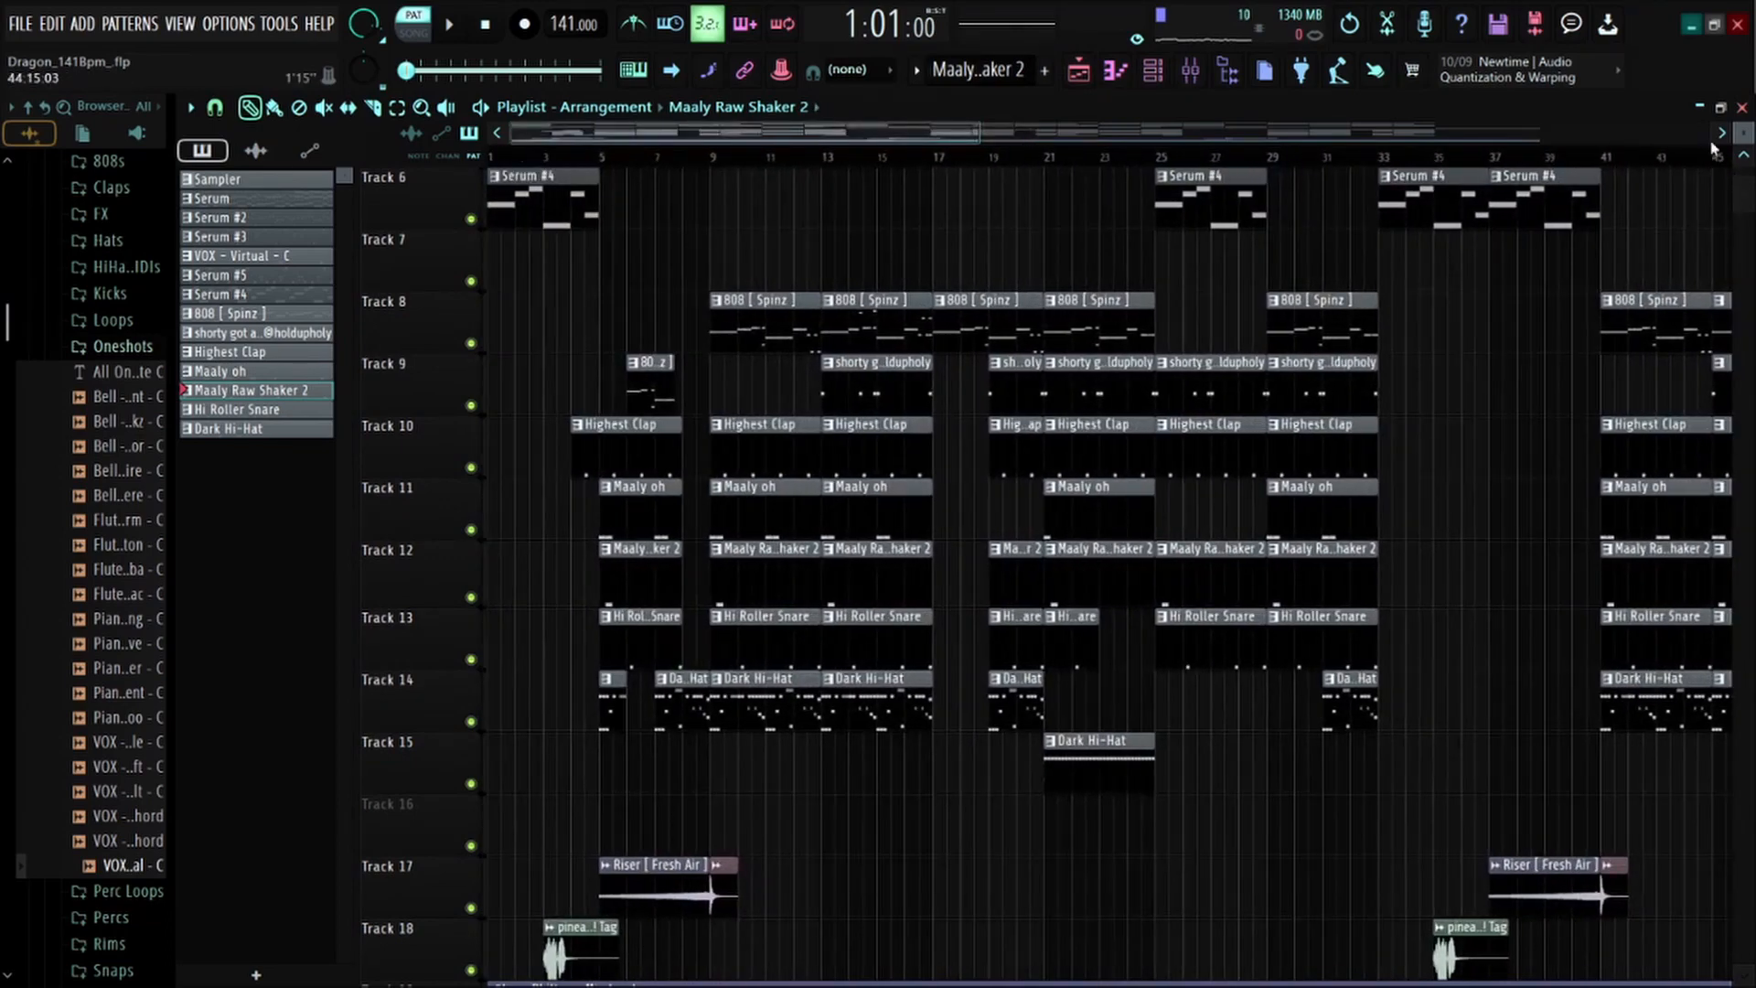
left_click_drag(1743, 133, 1744, 134)
left_click_drag(590, 135, 957, 718)
scroll(801, 737, "down", 5)
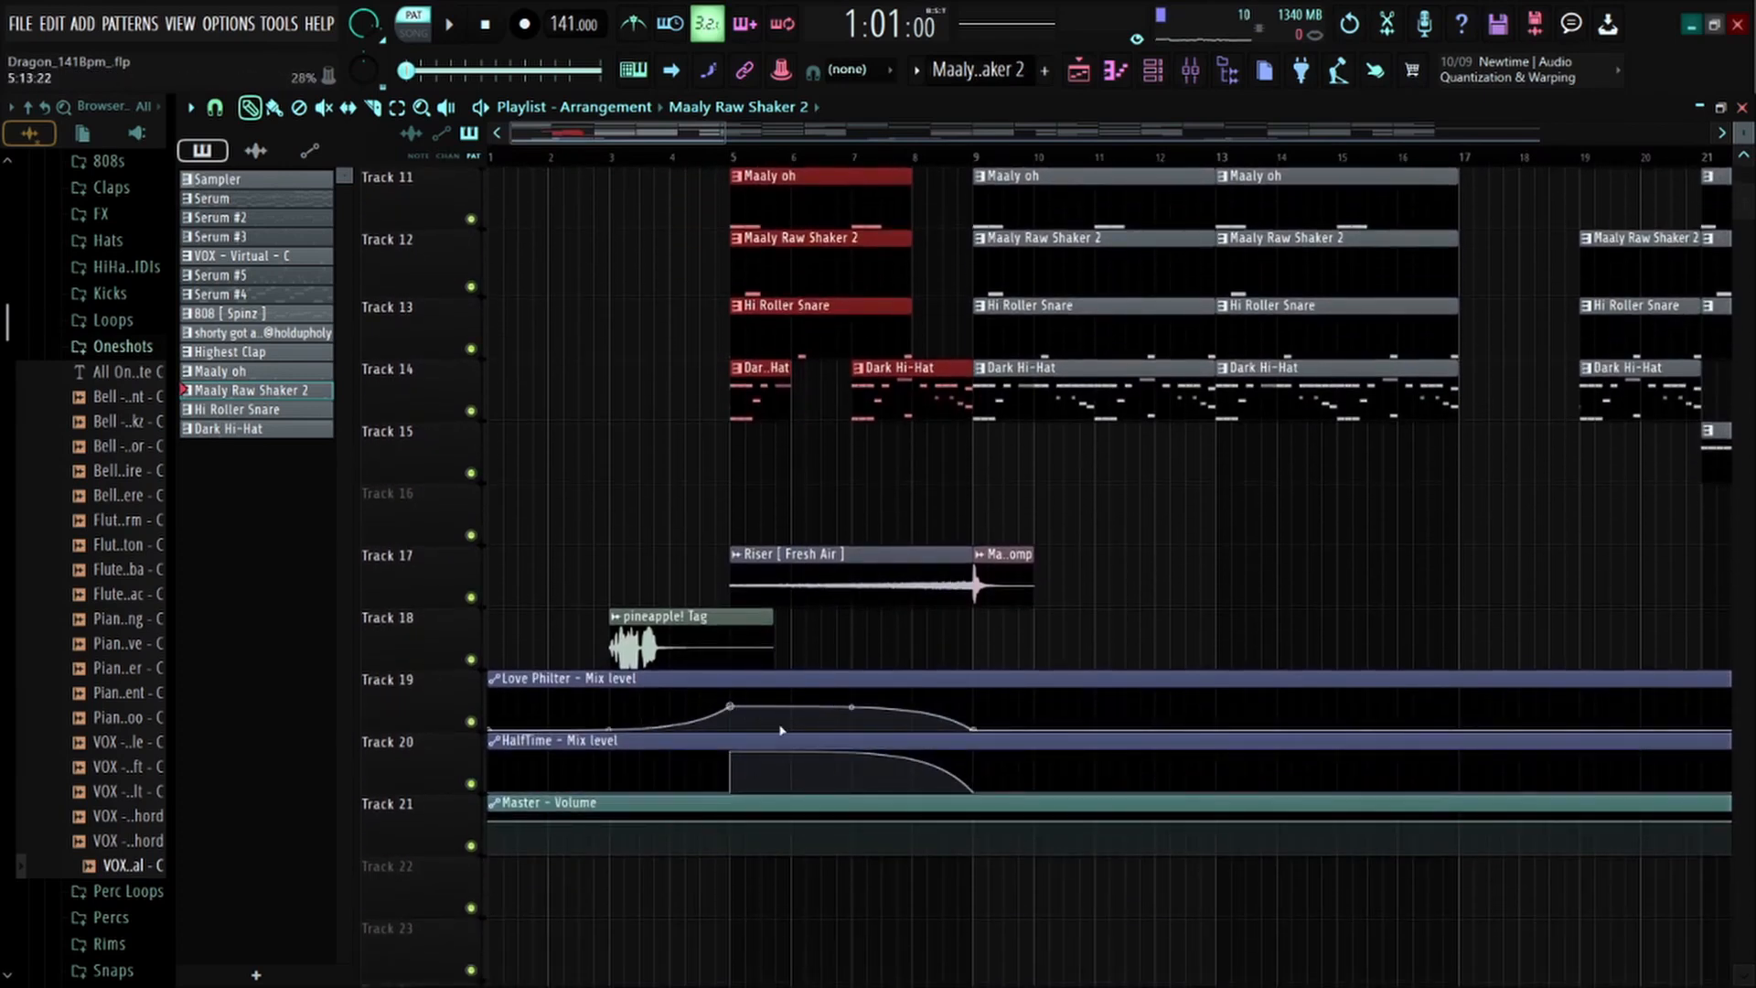
Examine how the drum and melody clips are arranged after the intro, focusing on bars 17 to 33
scroll(1117, 525, "up", 6)
scroll(781, 162, "down", 7)
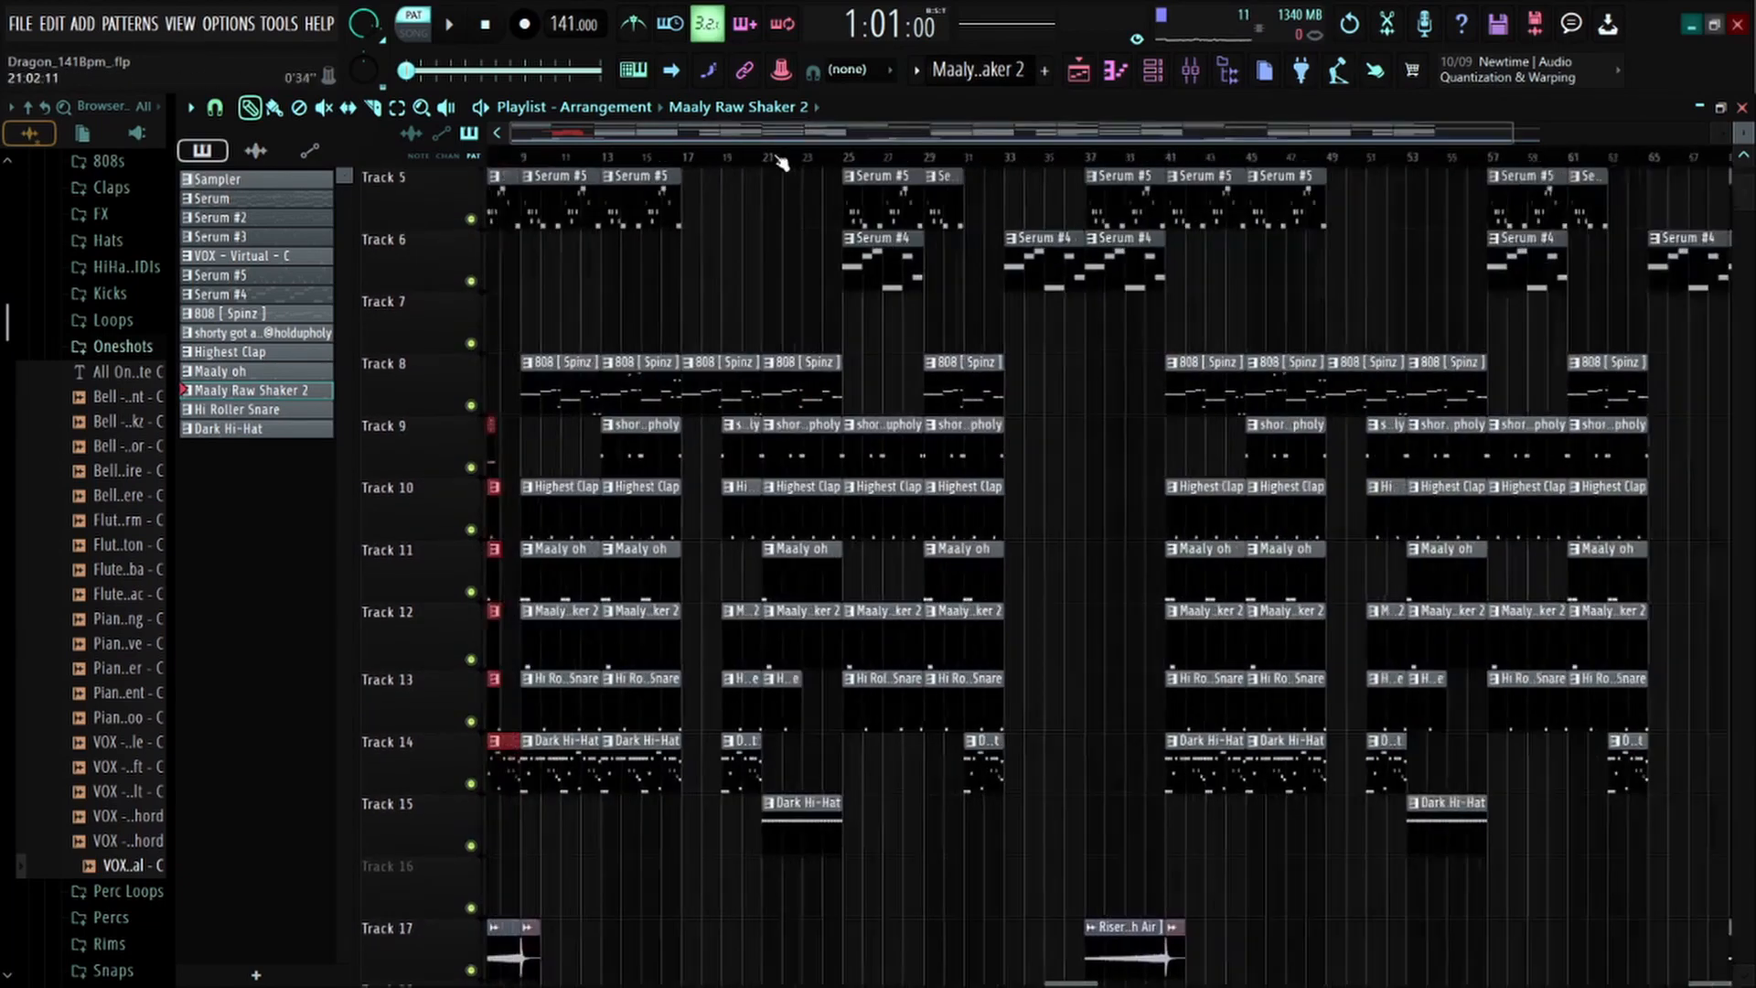
scroll(782, 162, "up", 5)
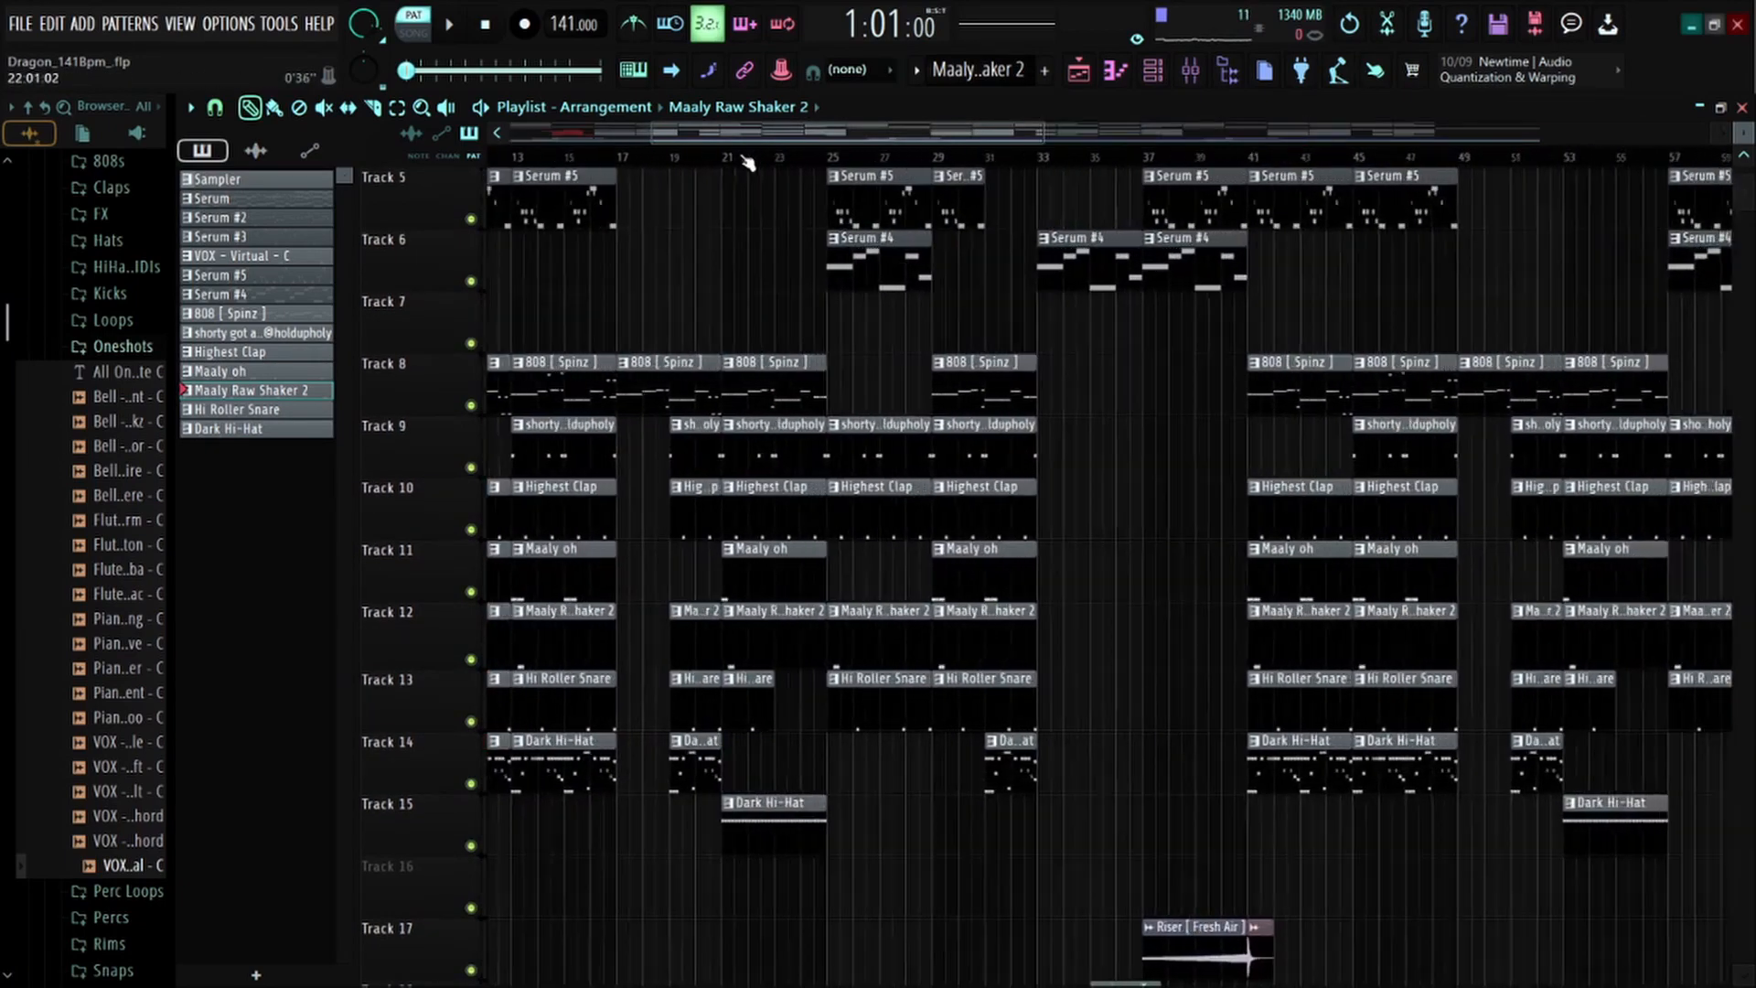
scroll(792, 502, "left", 2)
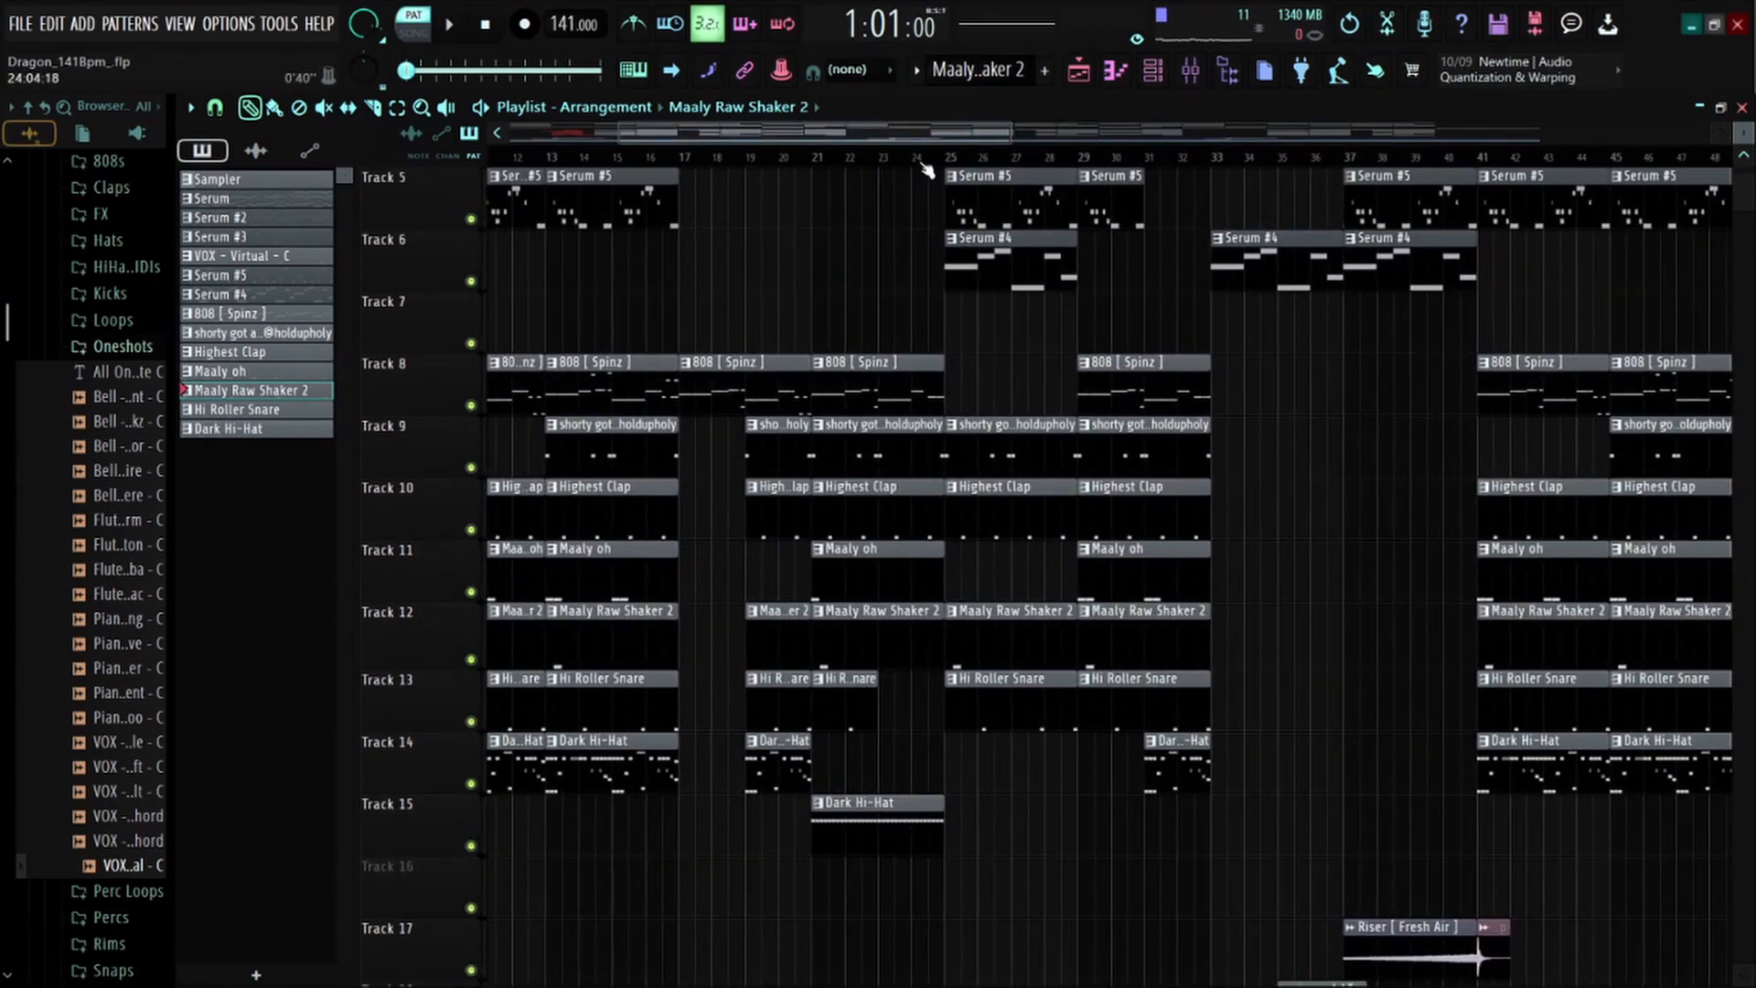
scroll(922, 165, "down", 5)
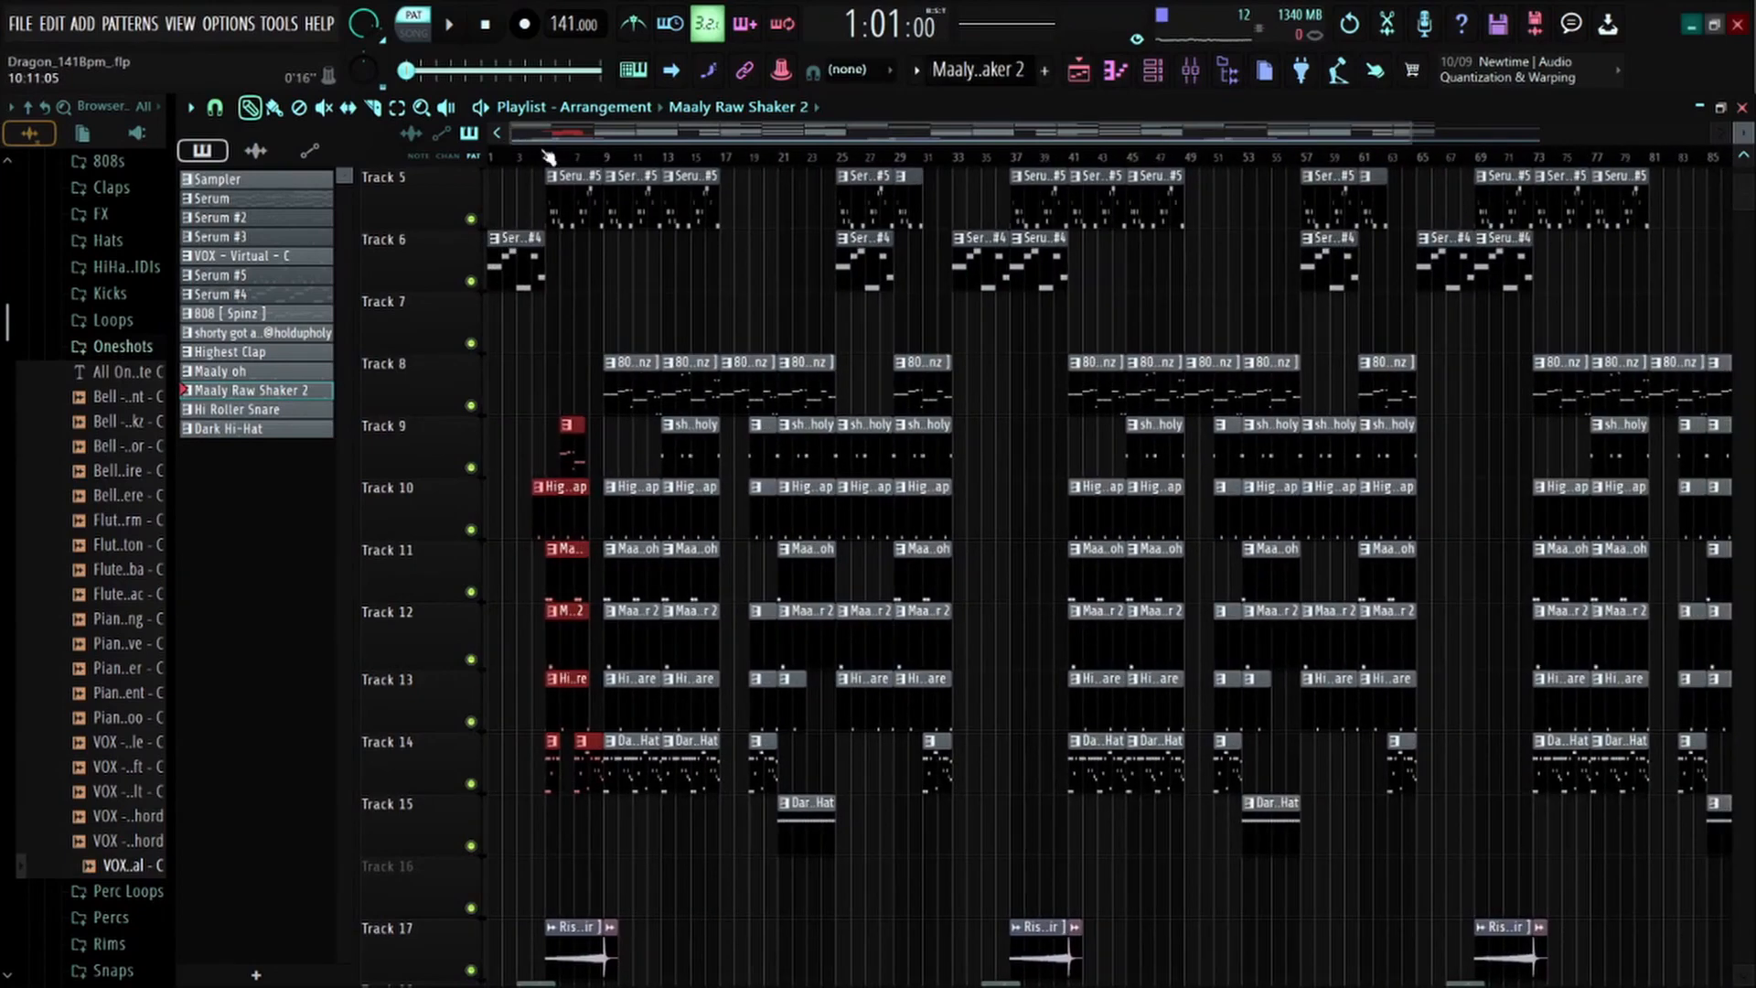
Switch to song mode, play the arrangement from bar 1 into the drop at bar 9 with the clips deselected, and stop
key("l")
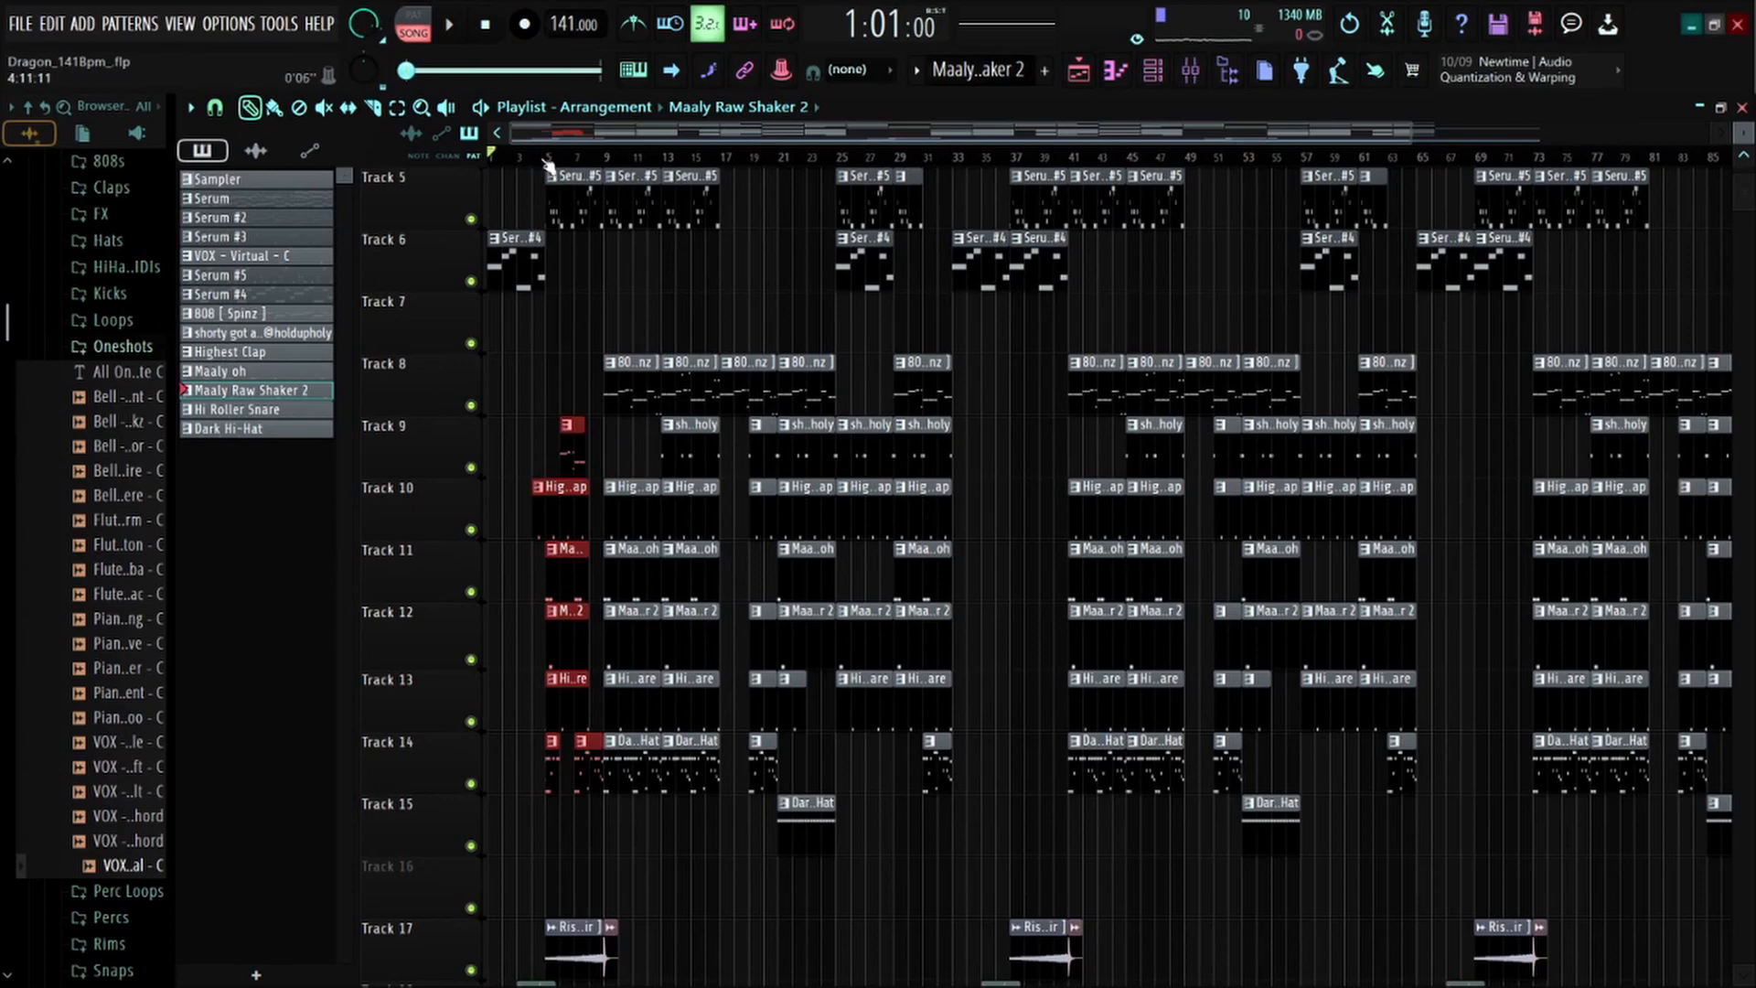
scroll(549, 165, "up", 3)
key("space")
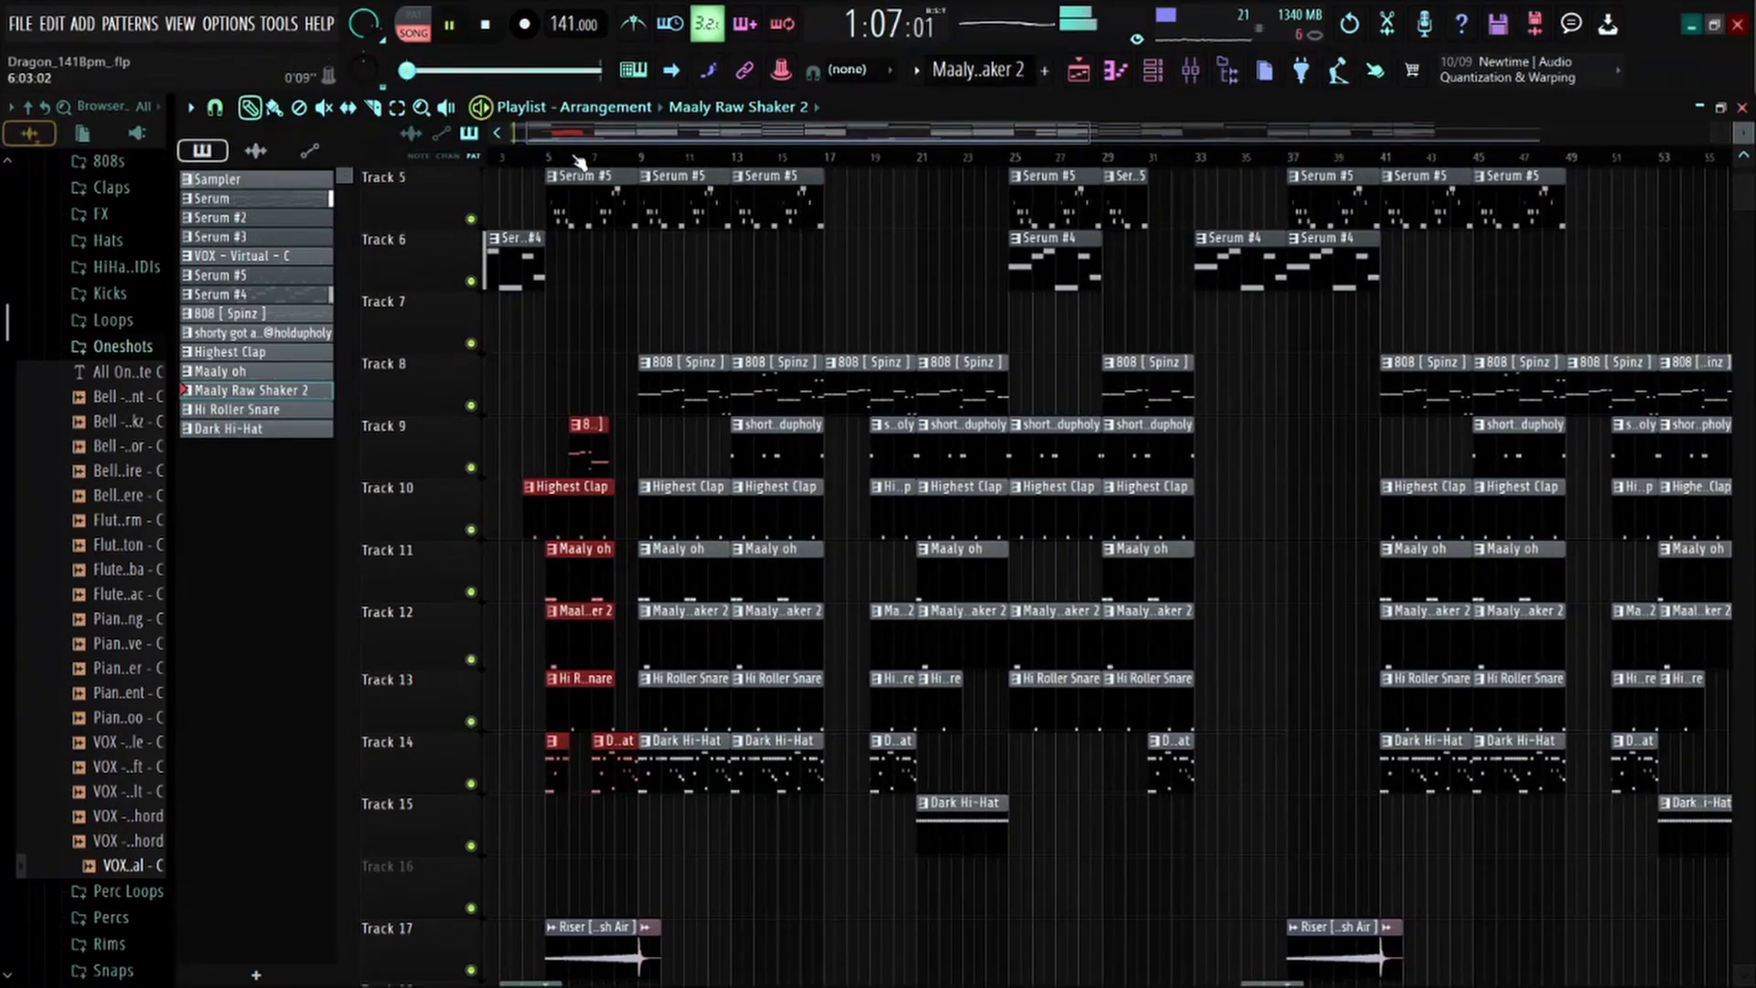
scroll(580, 162, "down", 5)
scroll(1744, 133, "down", 2)
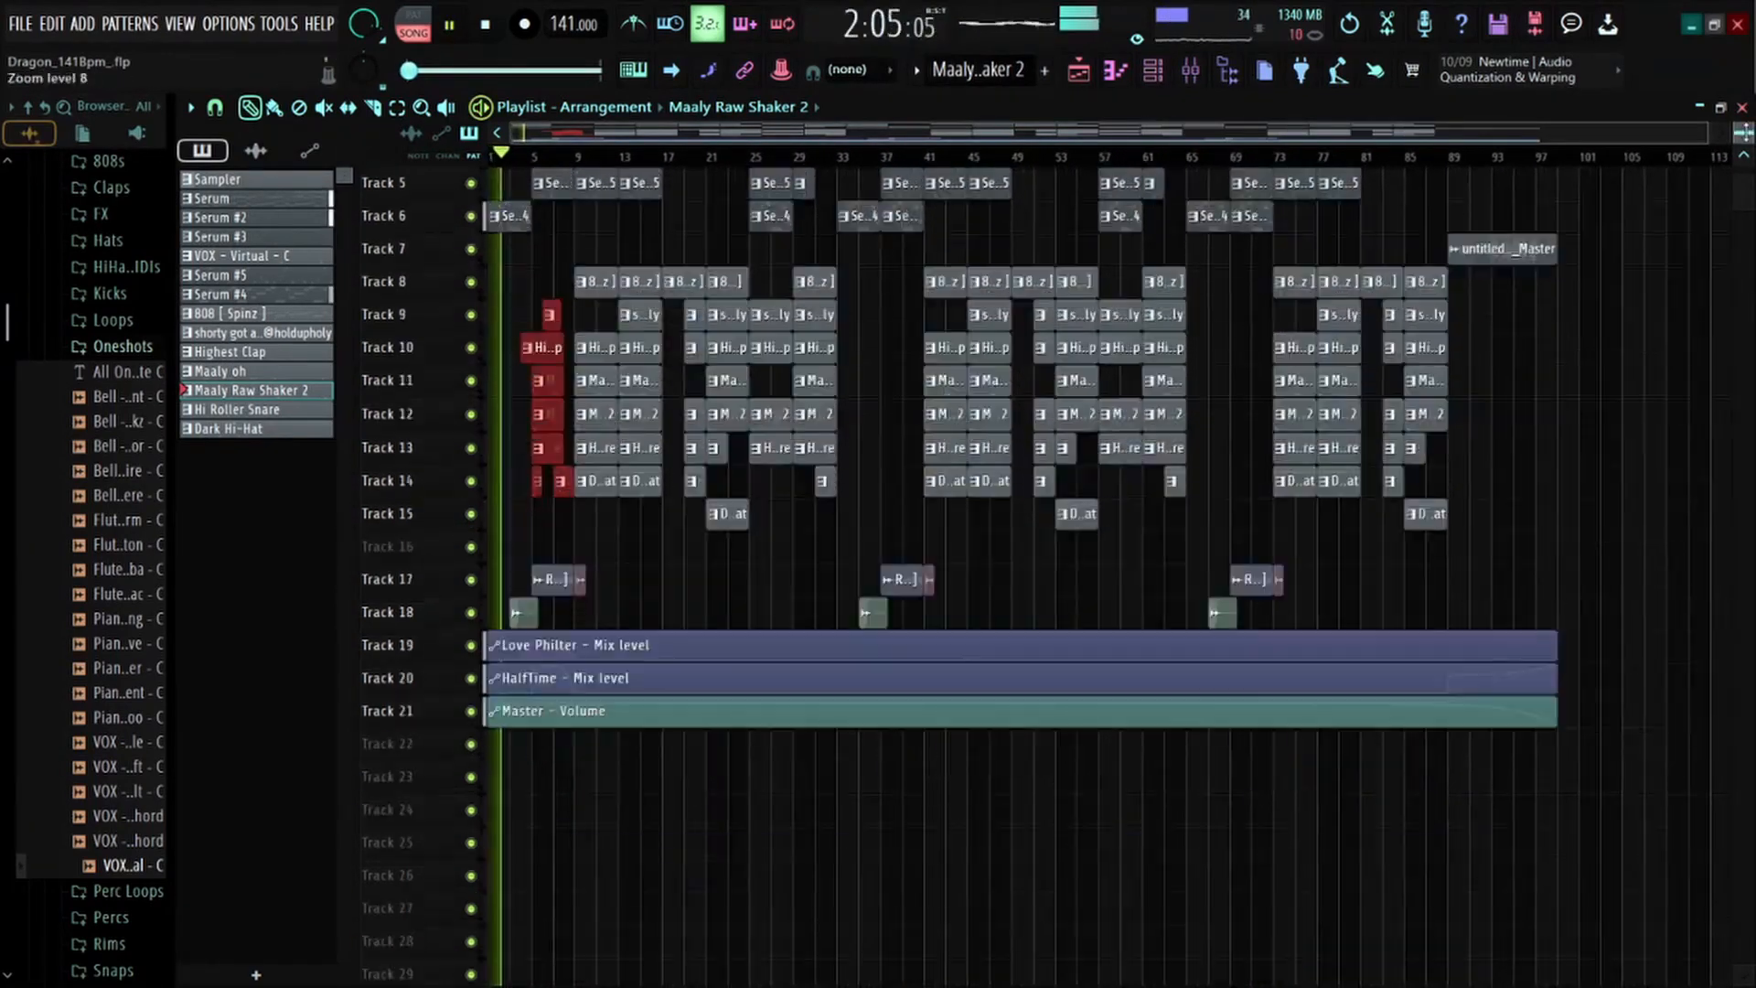
left_click(1598, 413, "ctrl")
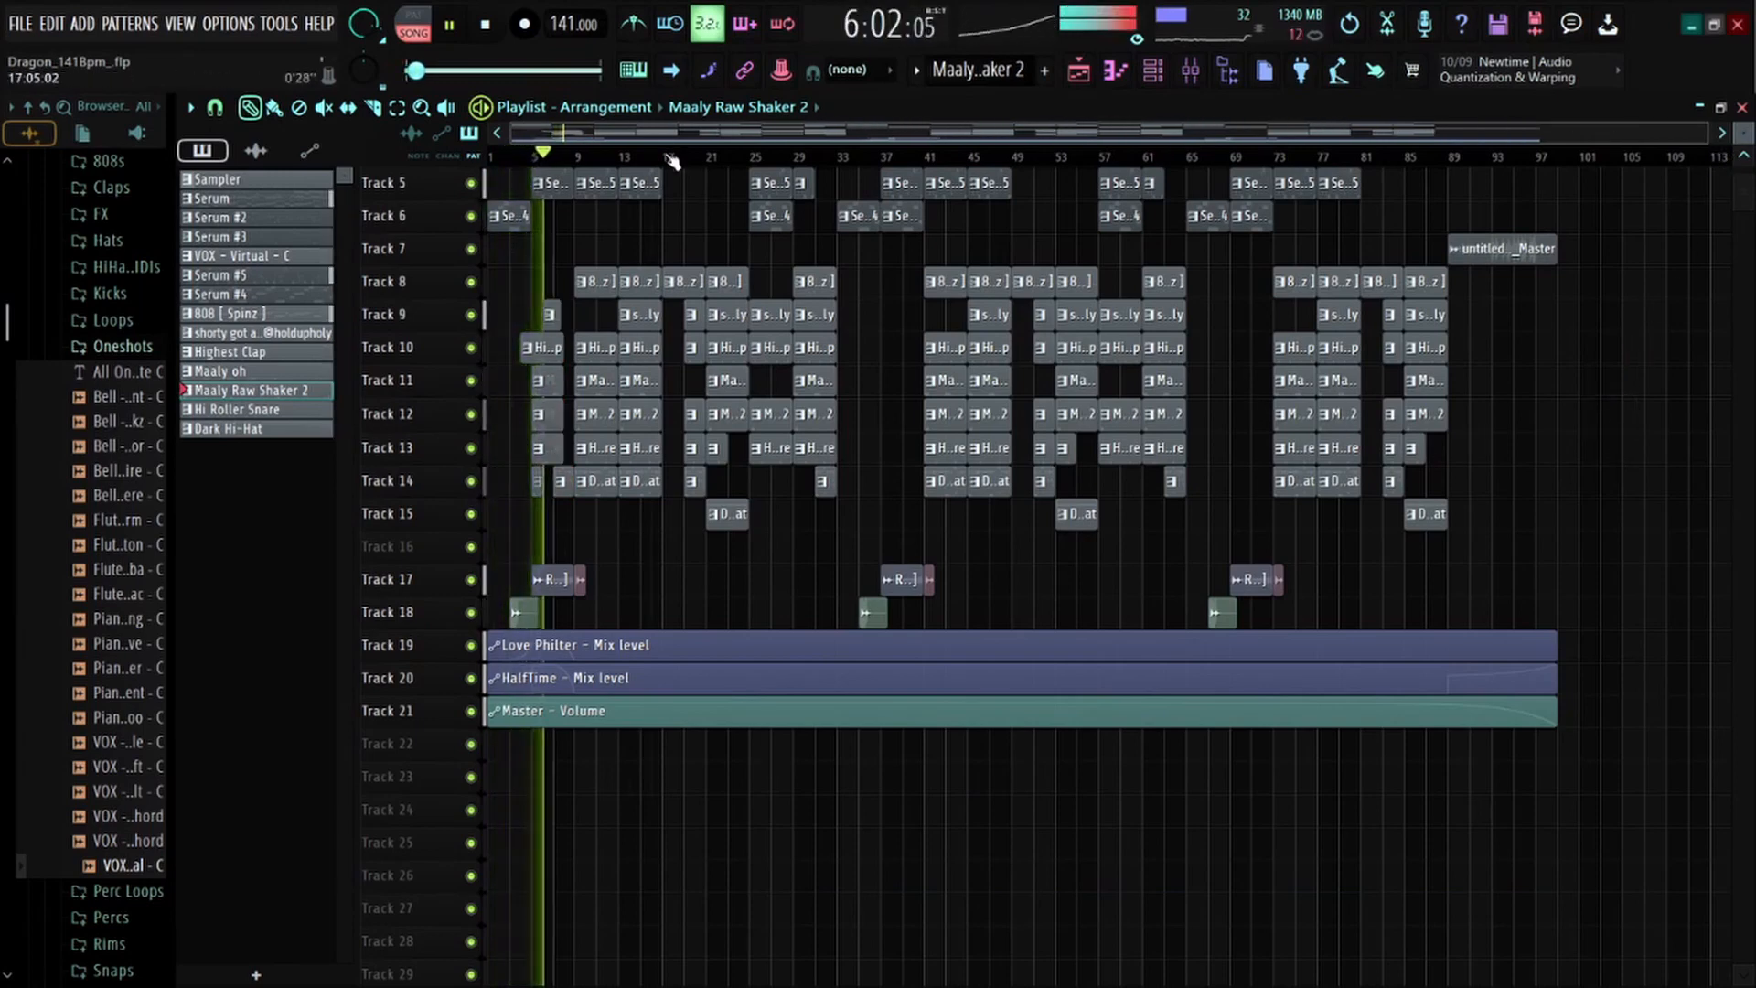
scroll(672, 161, "up", 3)
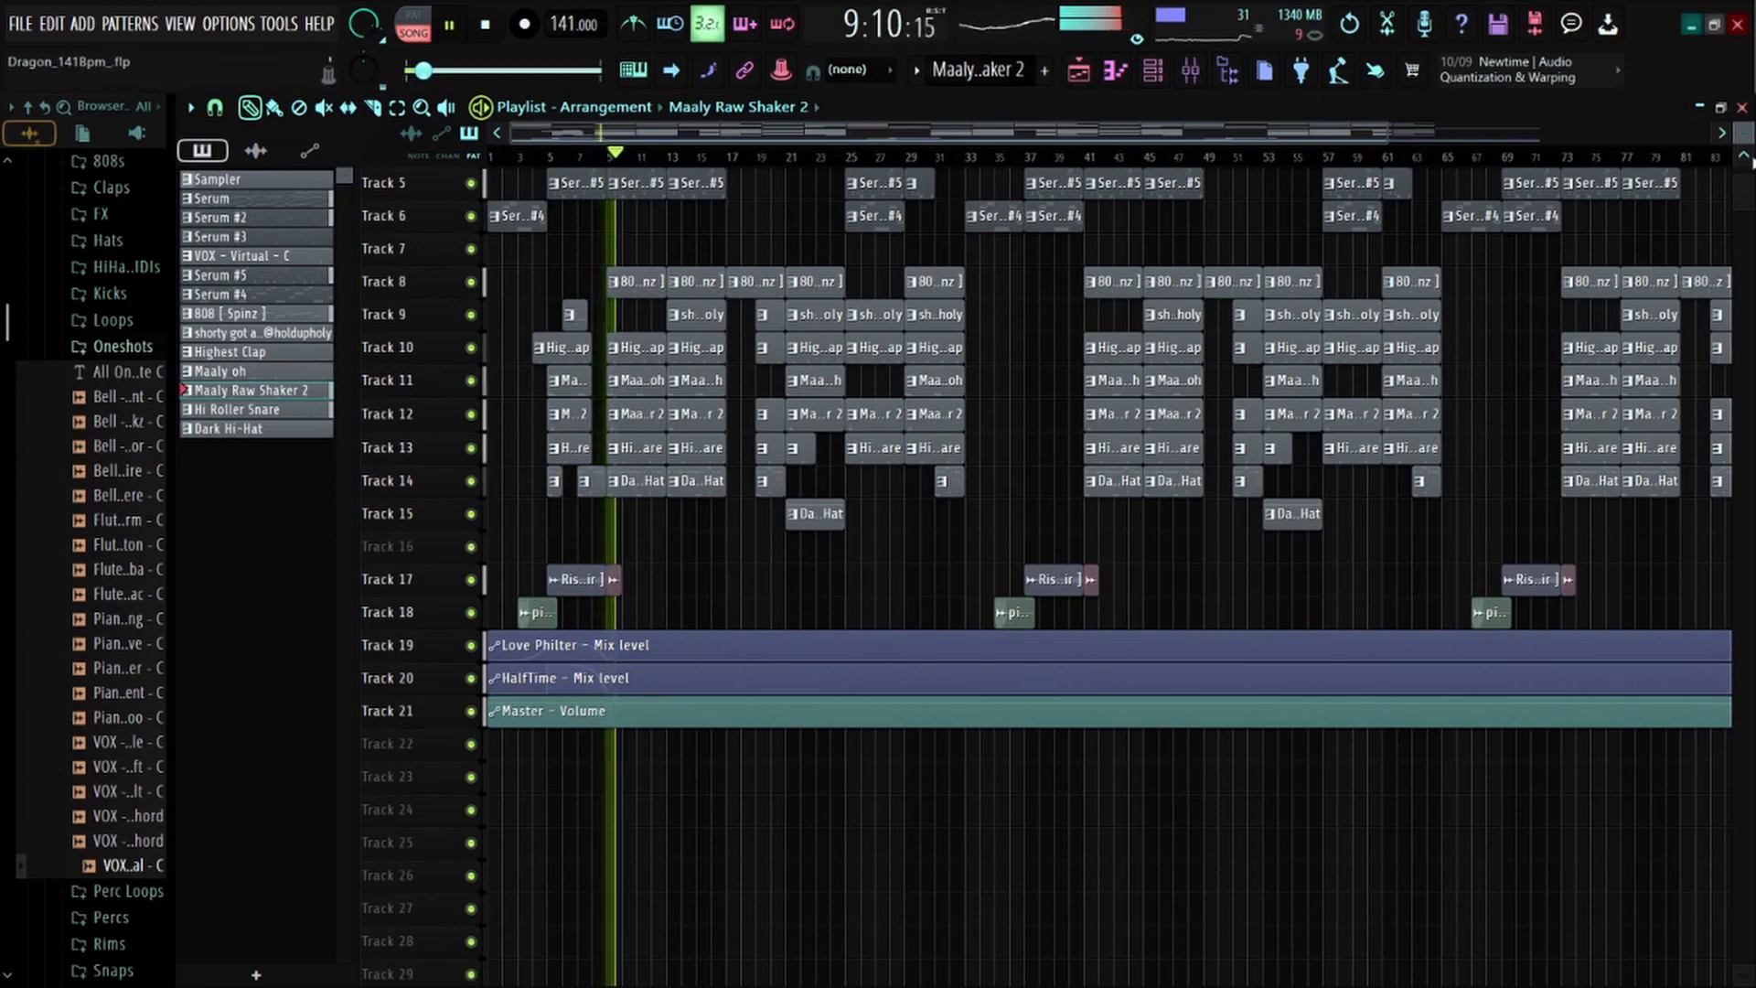
scroll(1745, 134, "up", 1)
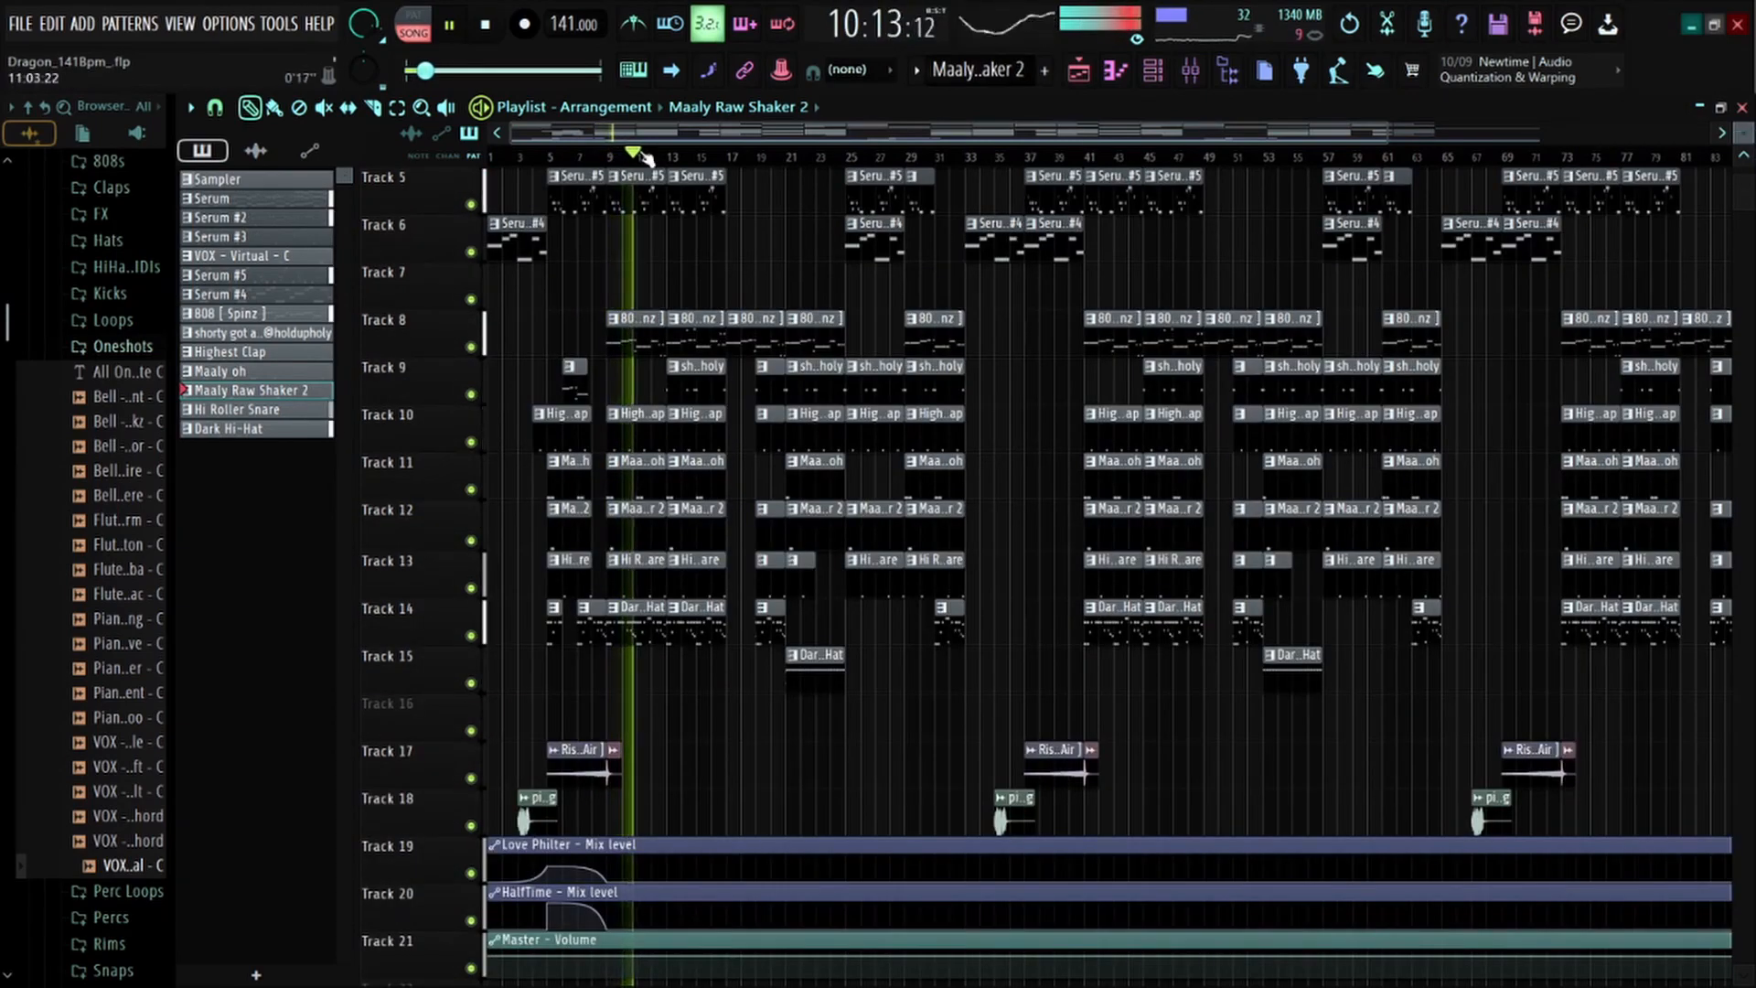
key("space")
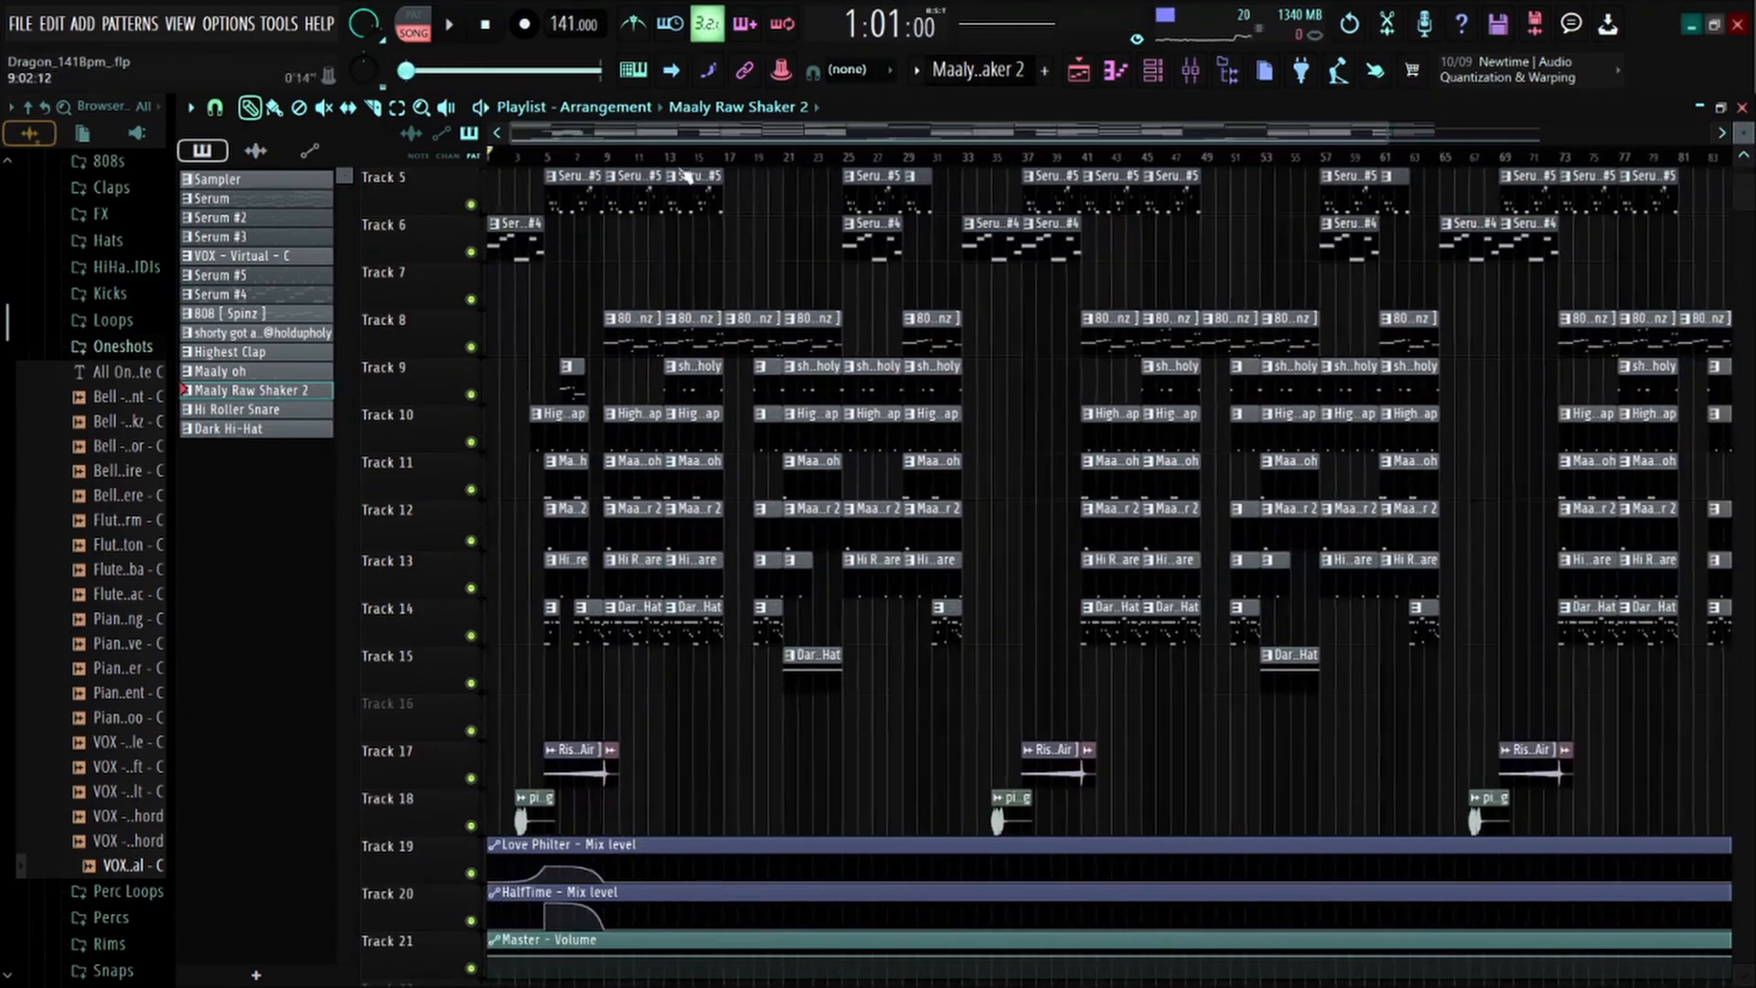
Examine the full arrangement from track 1 through to the ending's master audio clip and the Master volume automation
scroll(1744, 134, "down", 2)
scroll(1372, 274, "up", 4)
scroll(1740, 136, "up", 2)
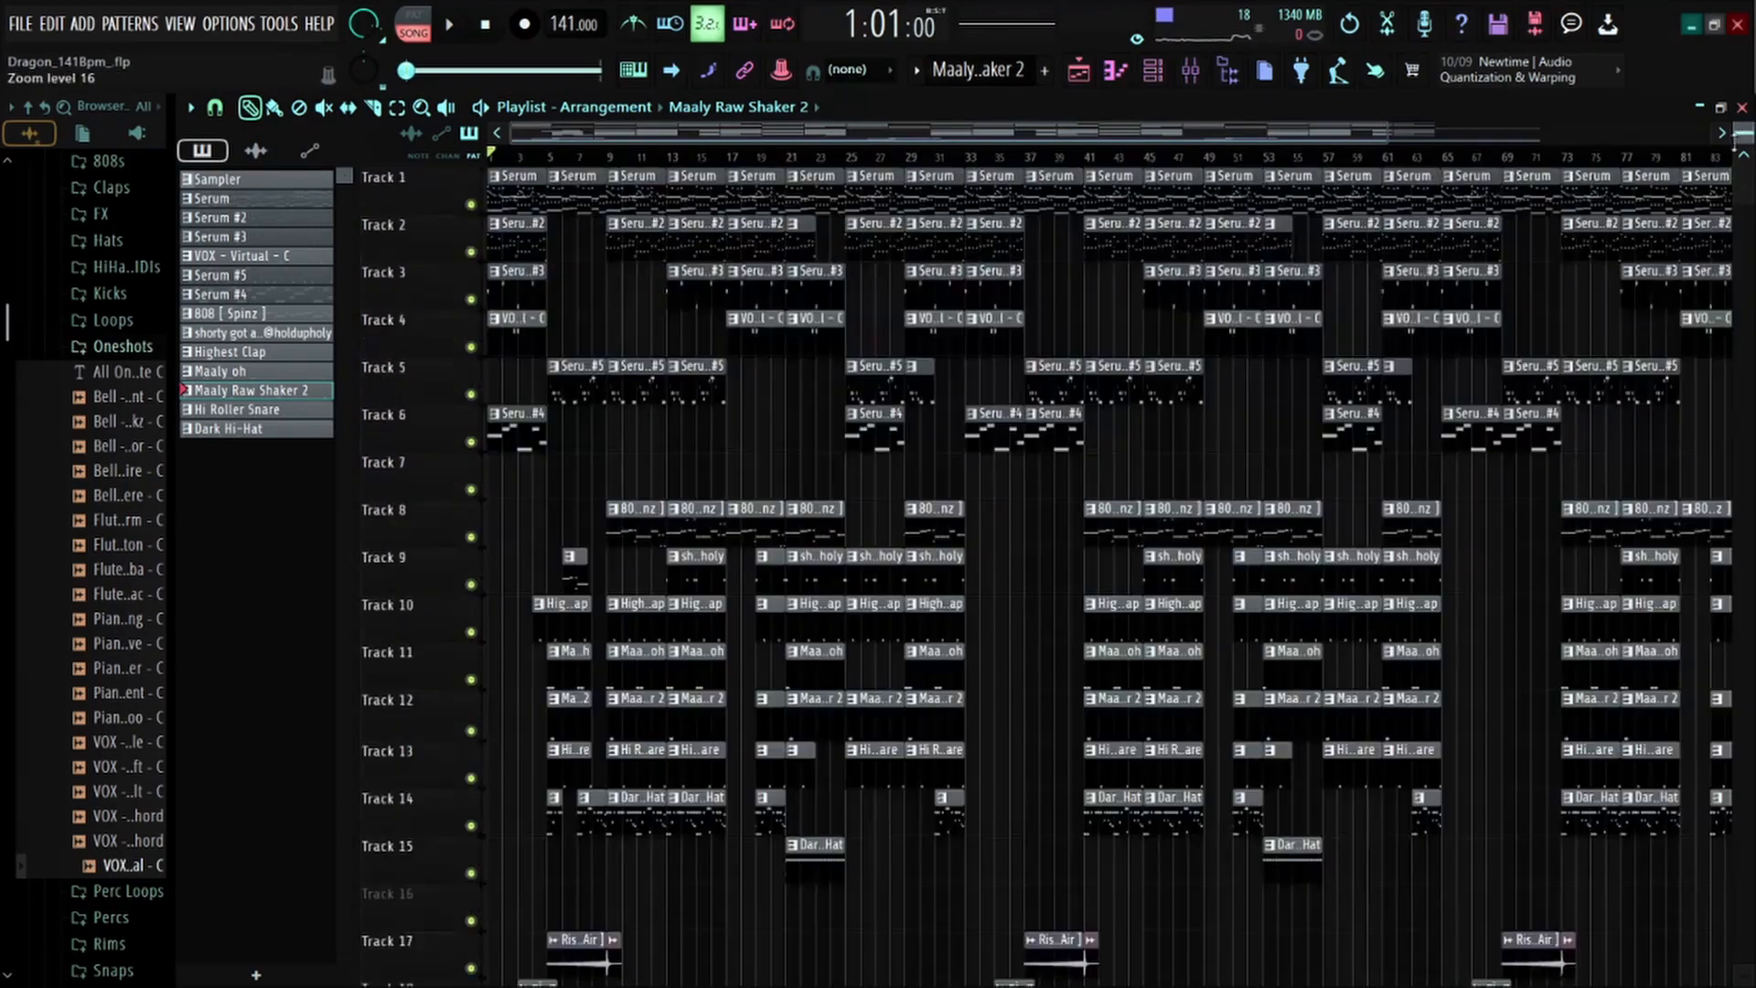
scroll(858, 174, "down", 2)
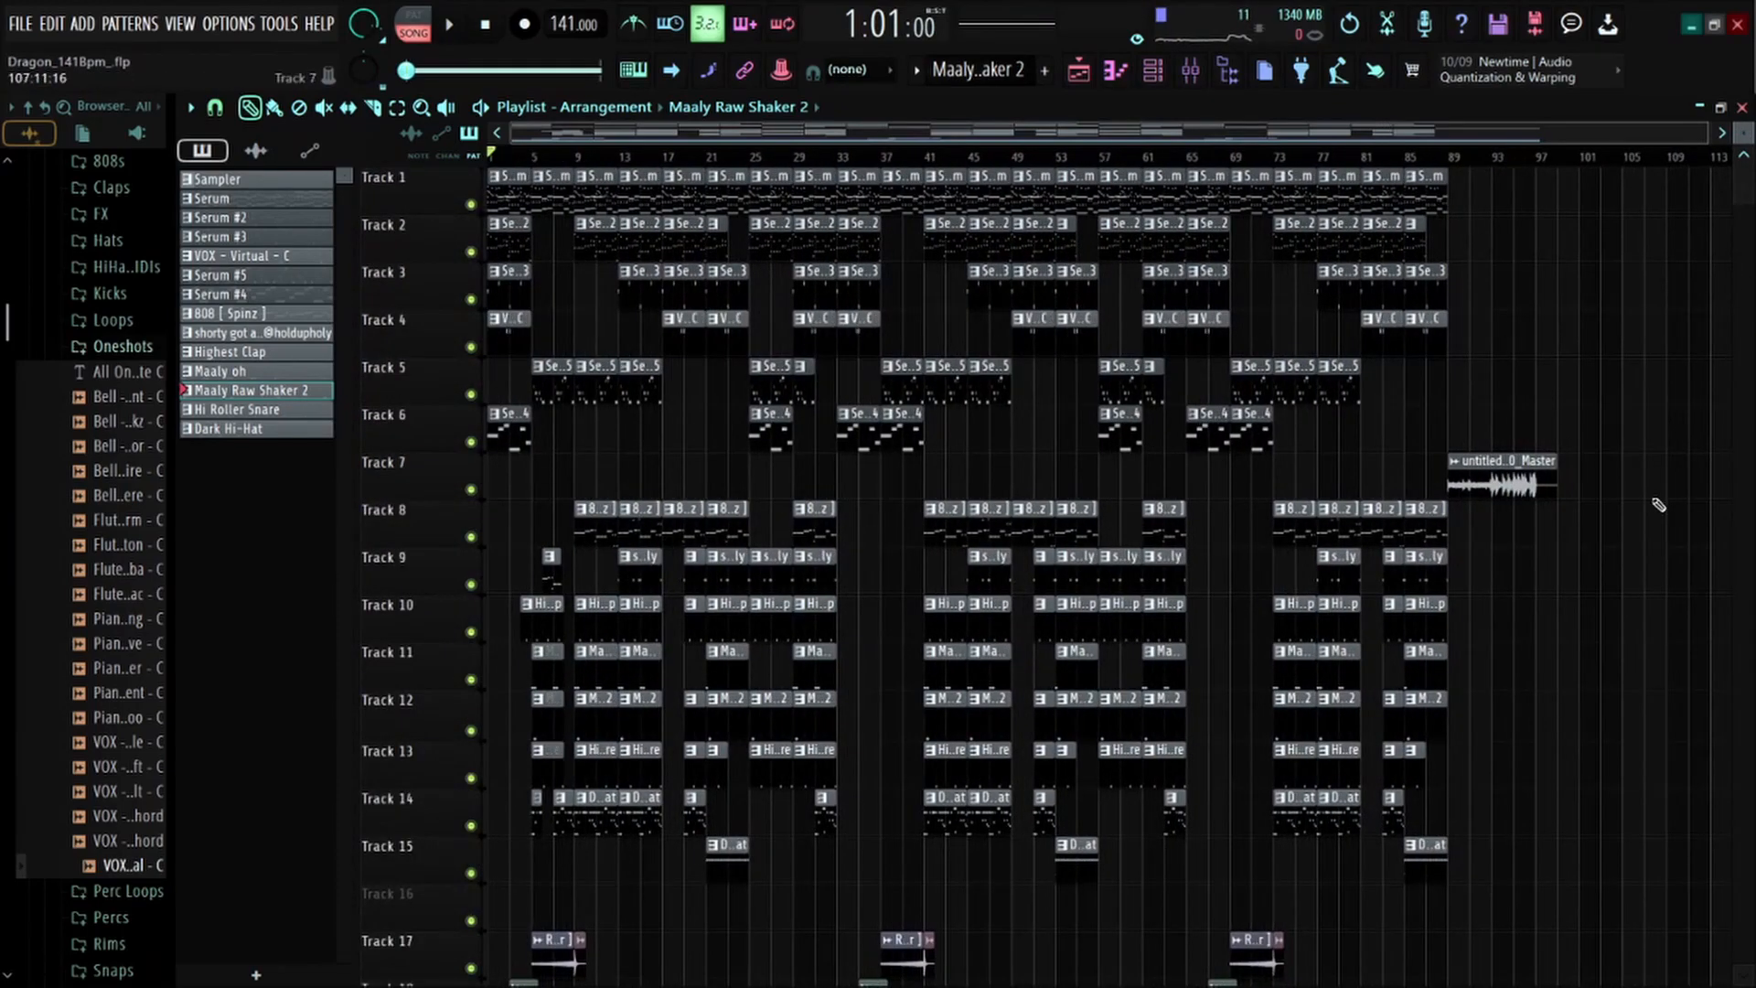
scroll(1655, 499, "down", 6)
scroll(1466, 162, "up", 3)
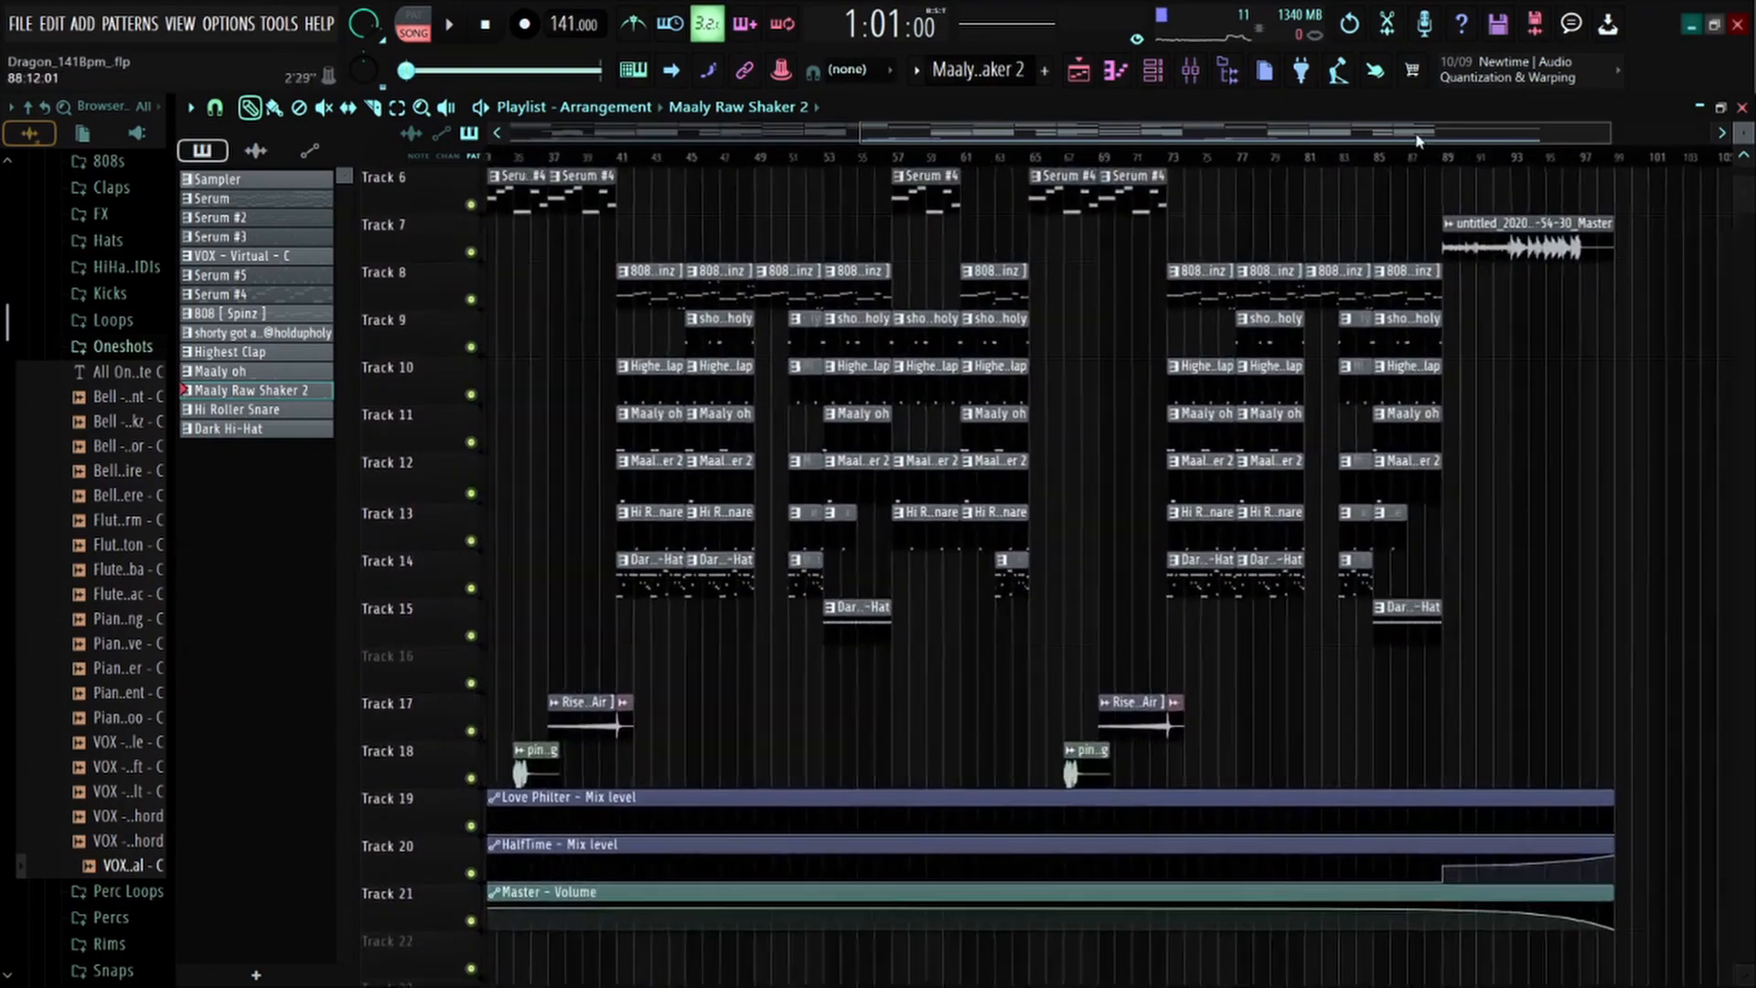
Trim the ending's master audio clip and the Love Philter, HalfTime and Master volume automation clips to end at bar 97
scroll(1419, 140, "right", 3)
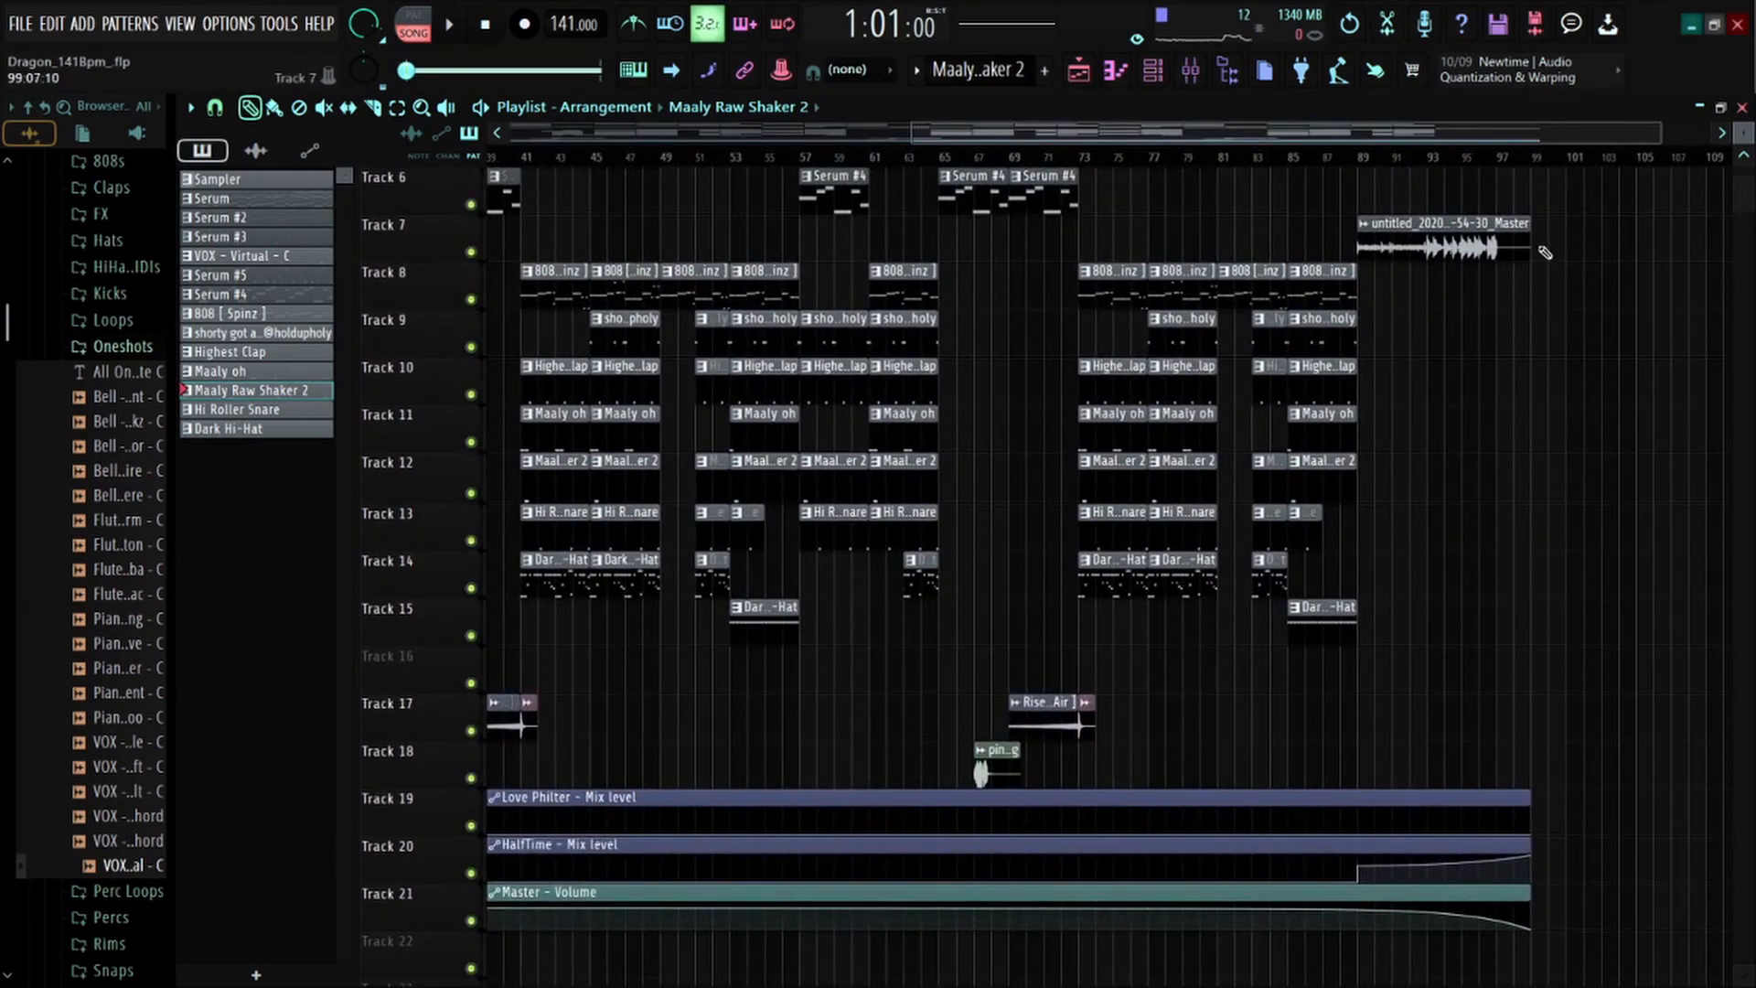
left_click_drag(1542, 252, 1498, 254)
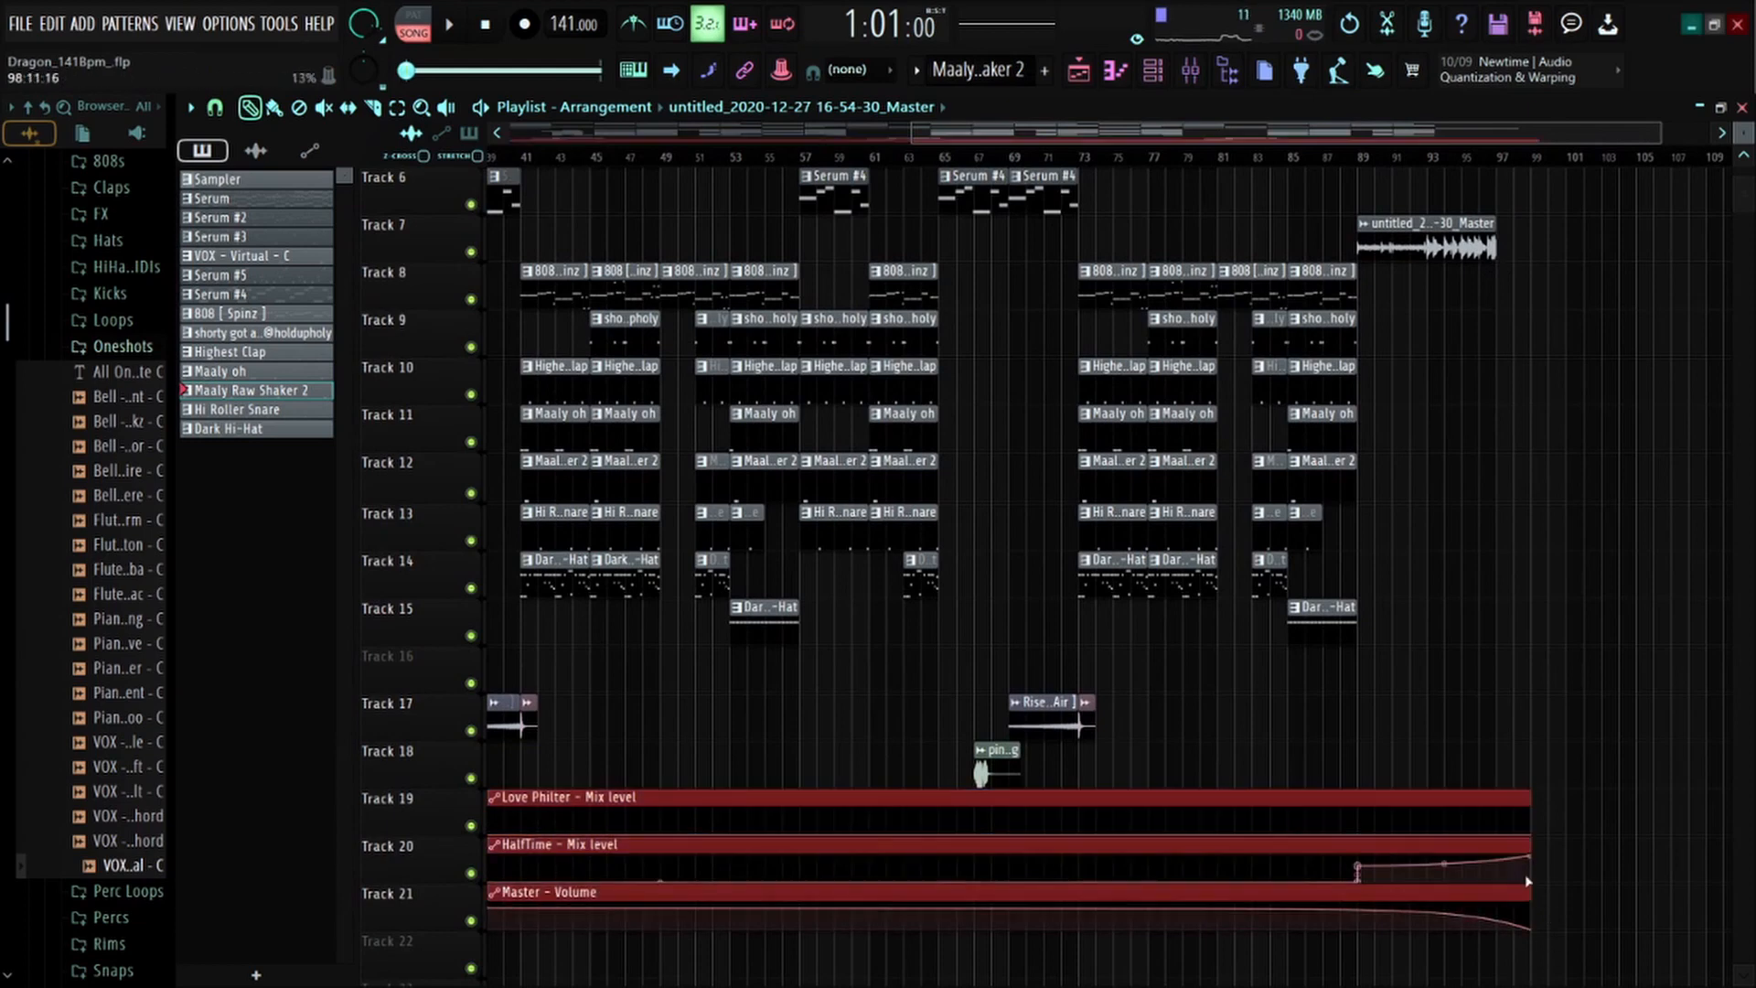
left_click_drag(1529, 796, 1493, 795)
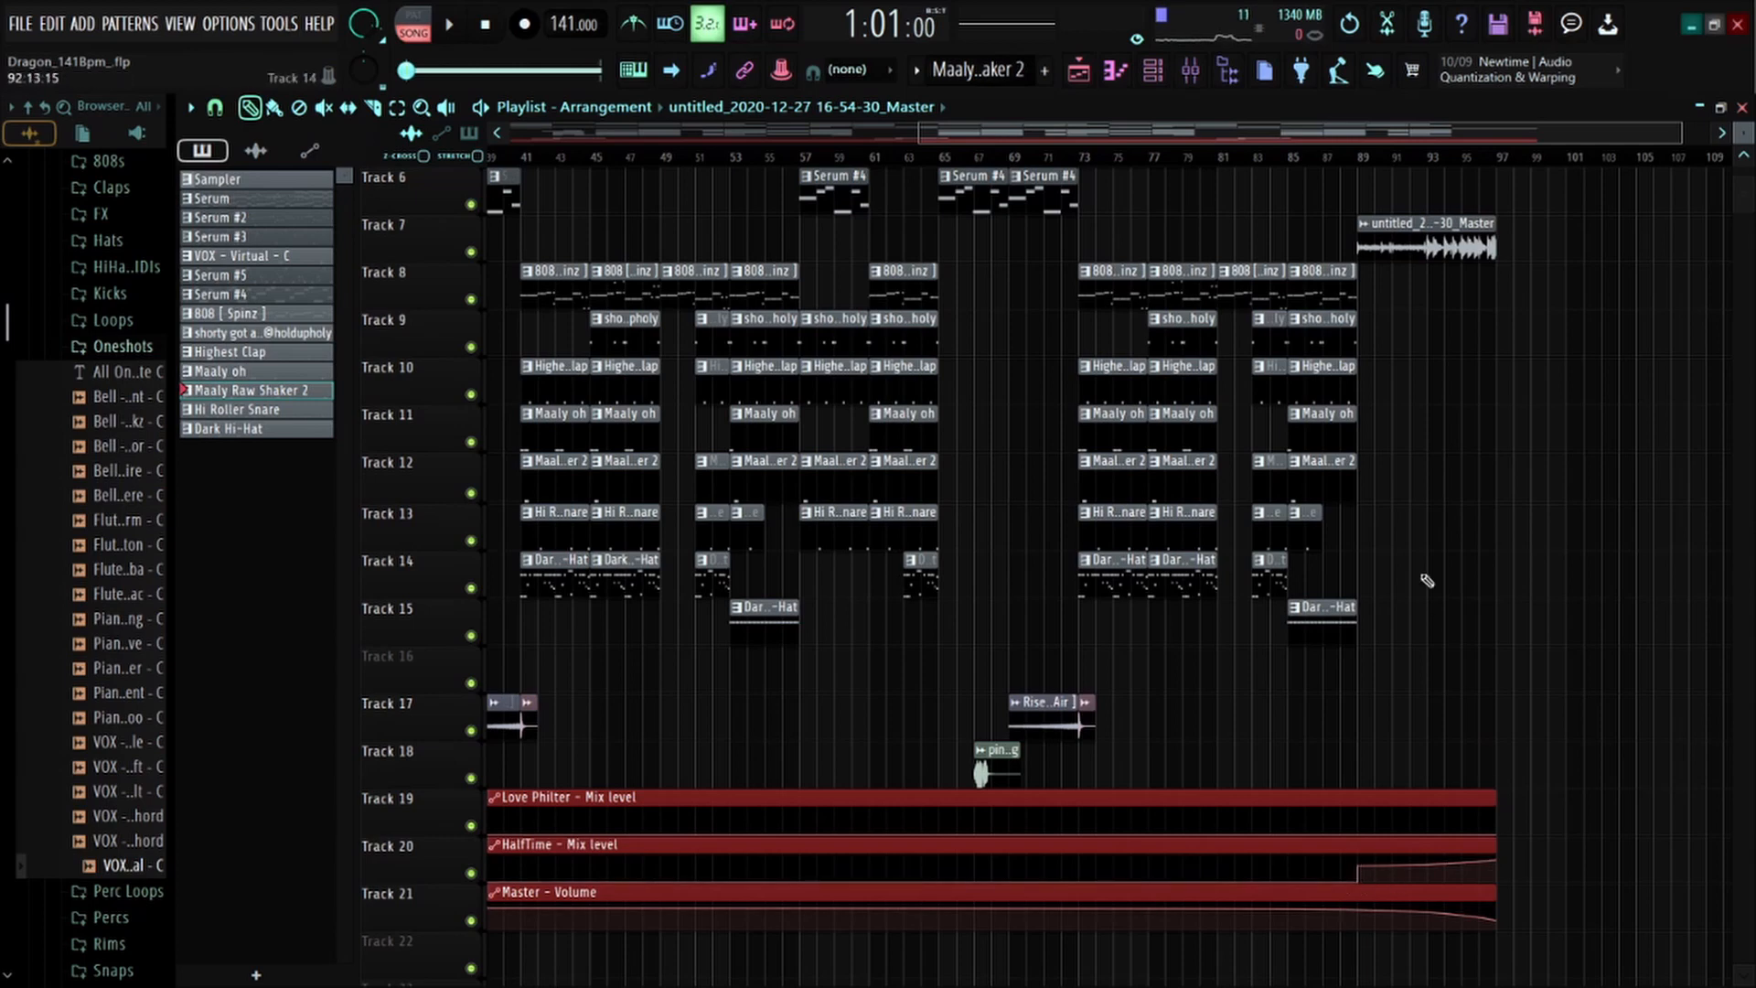
Play the shortened ending from bar 89 with the whole arrangement in view, and stop playback
left_click(1364, 163)
key("space")
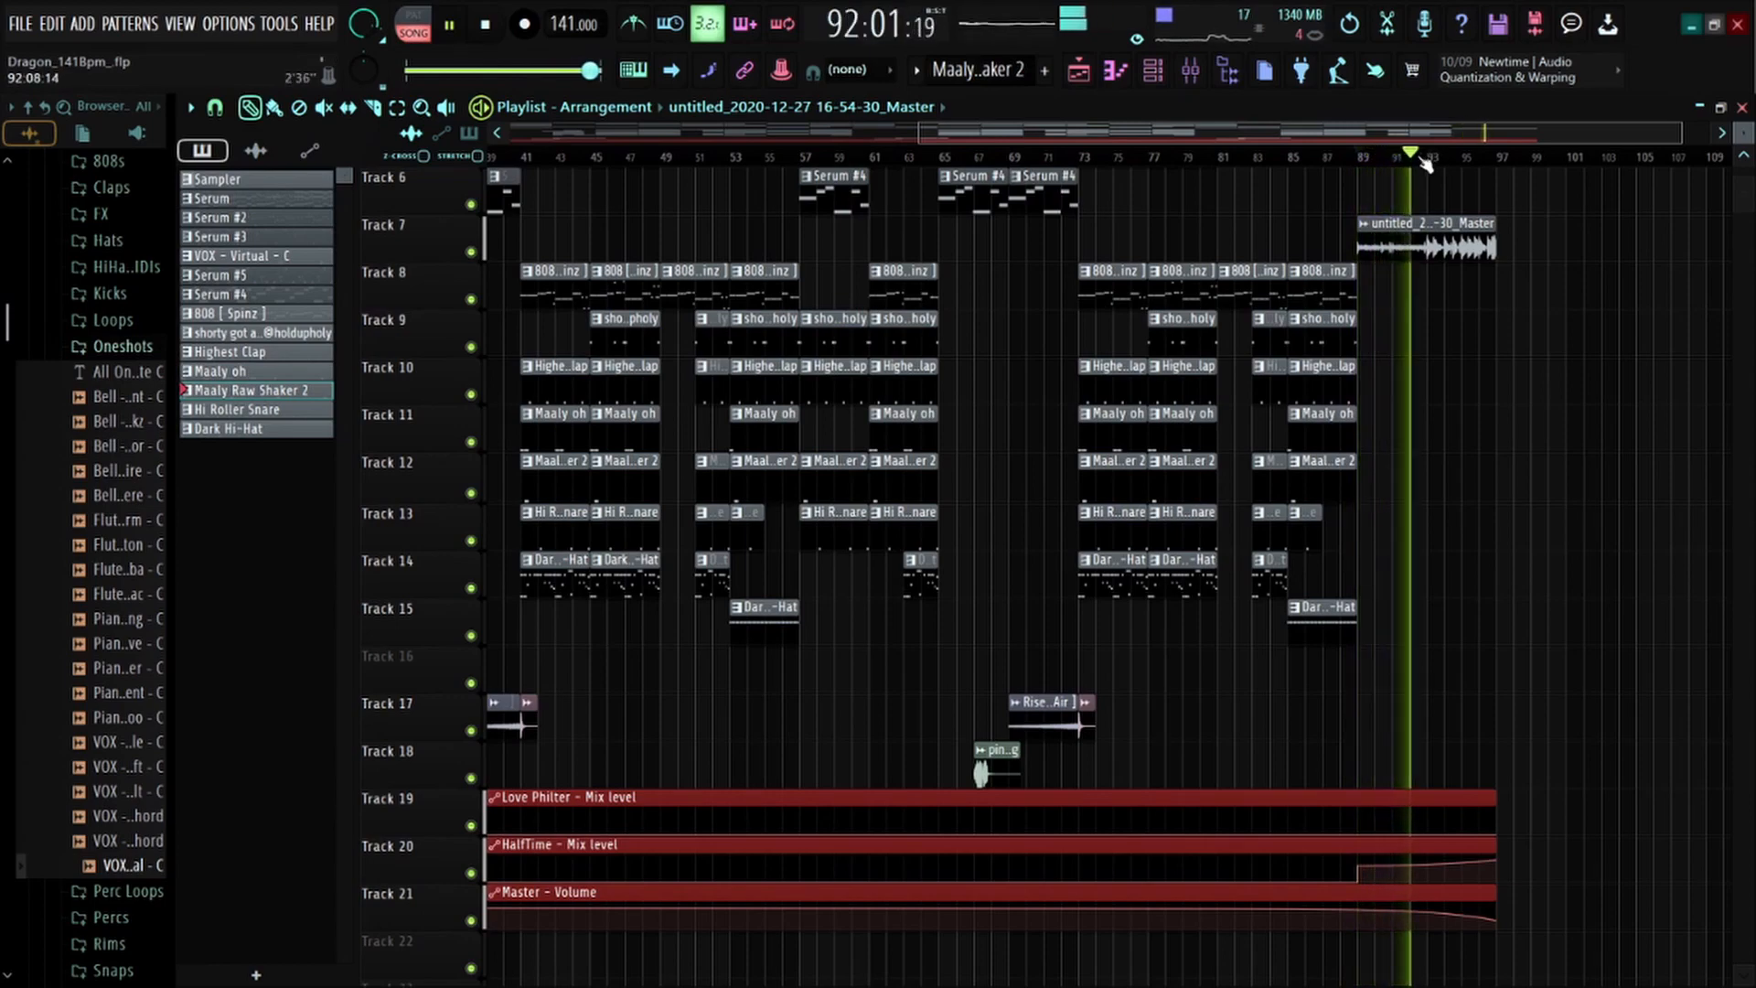
scroll(1424, 163, "down", 3)
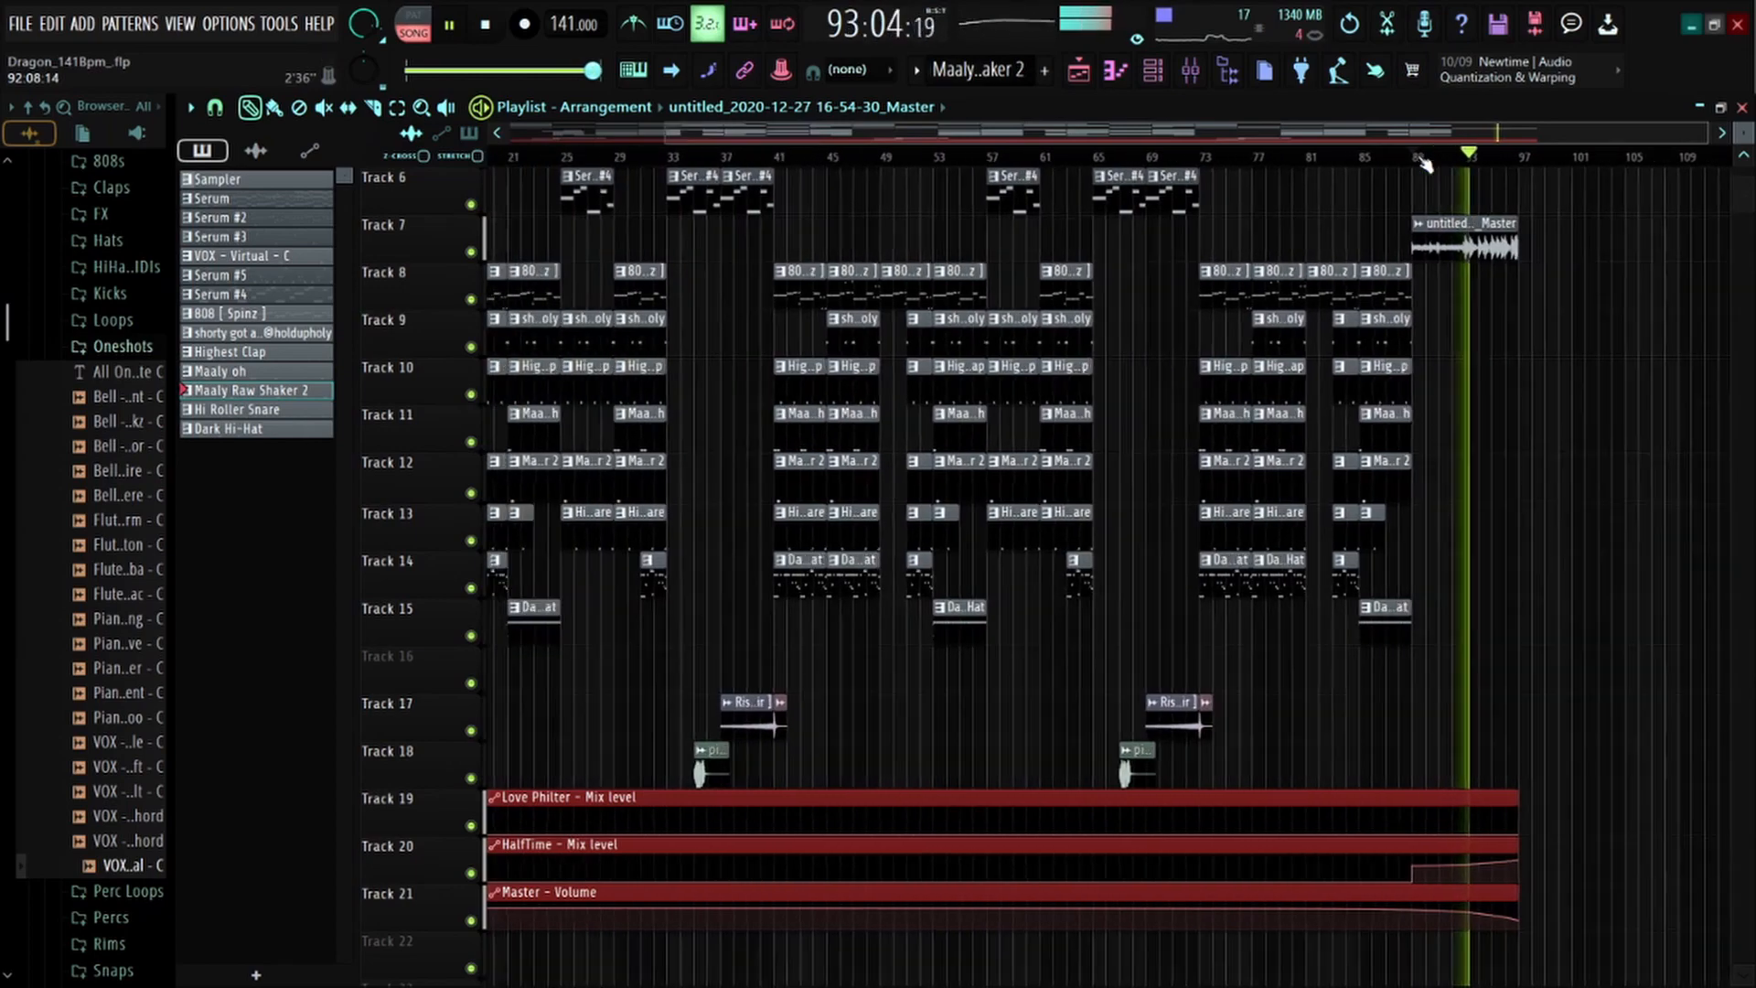
scroll(1425, 163, "down", 1)
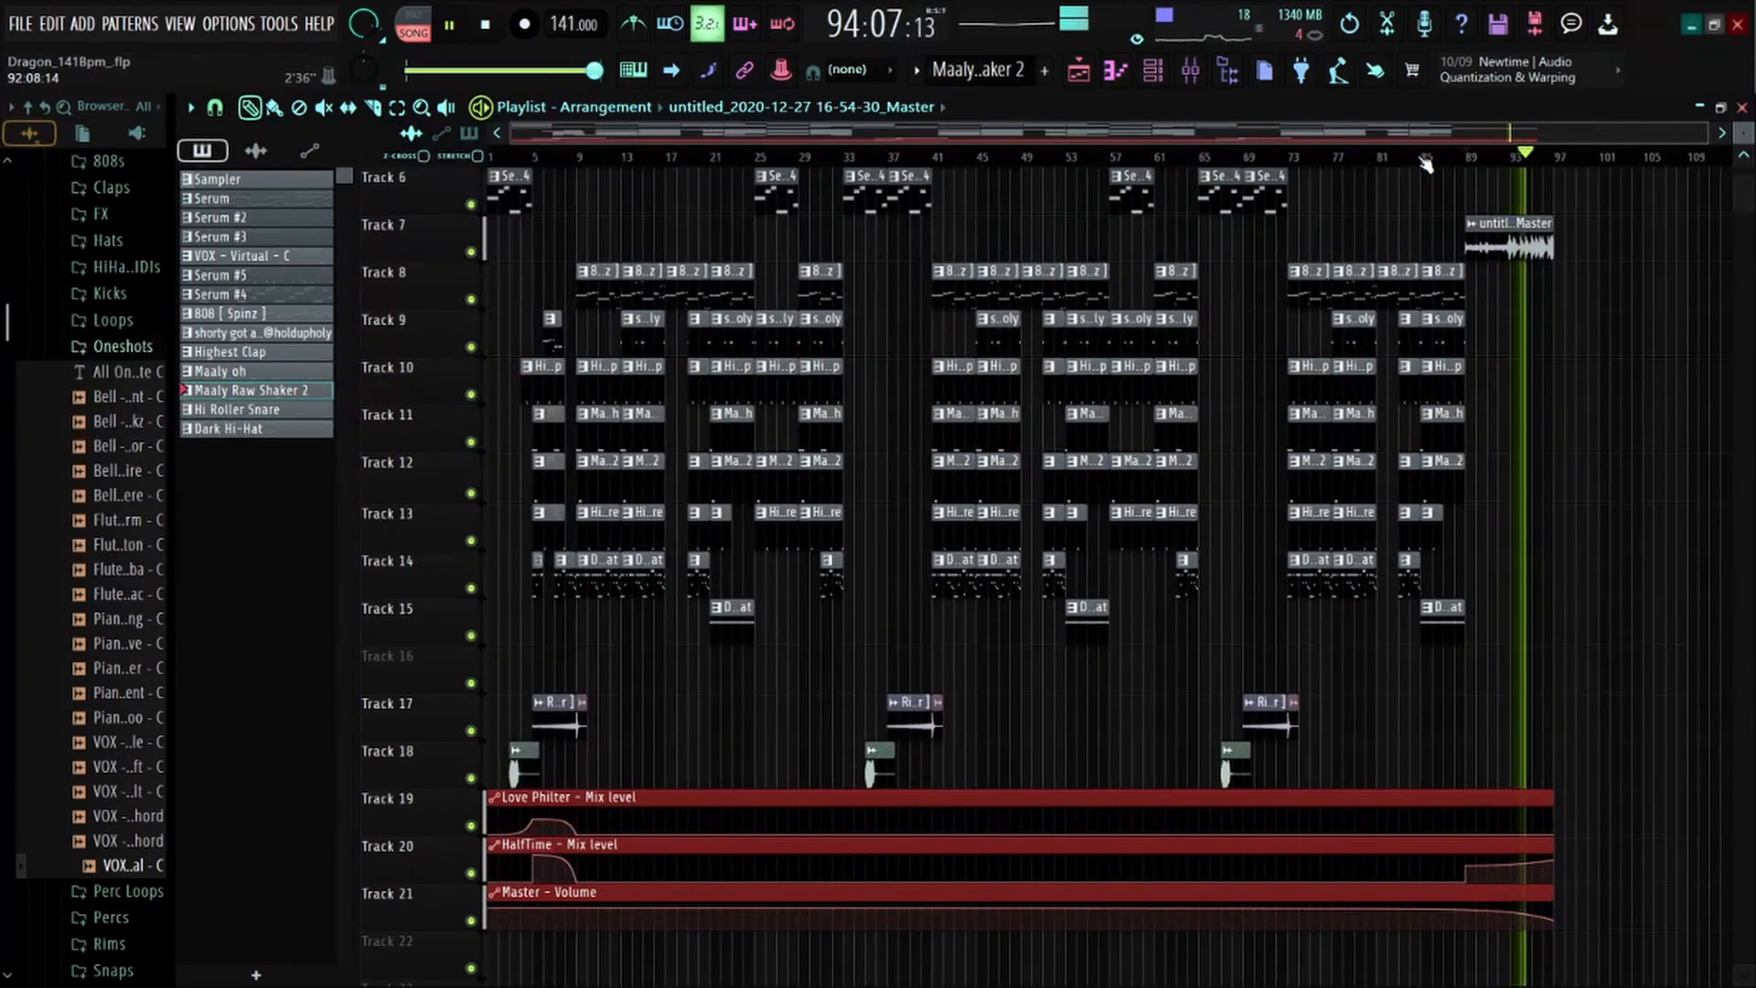
key("space")
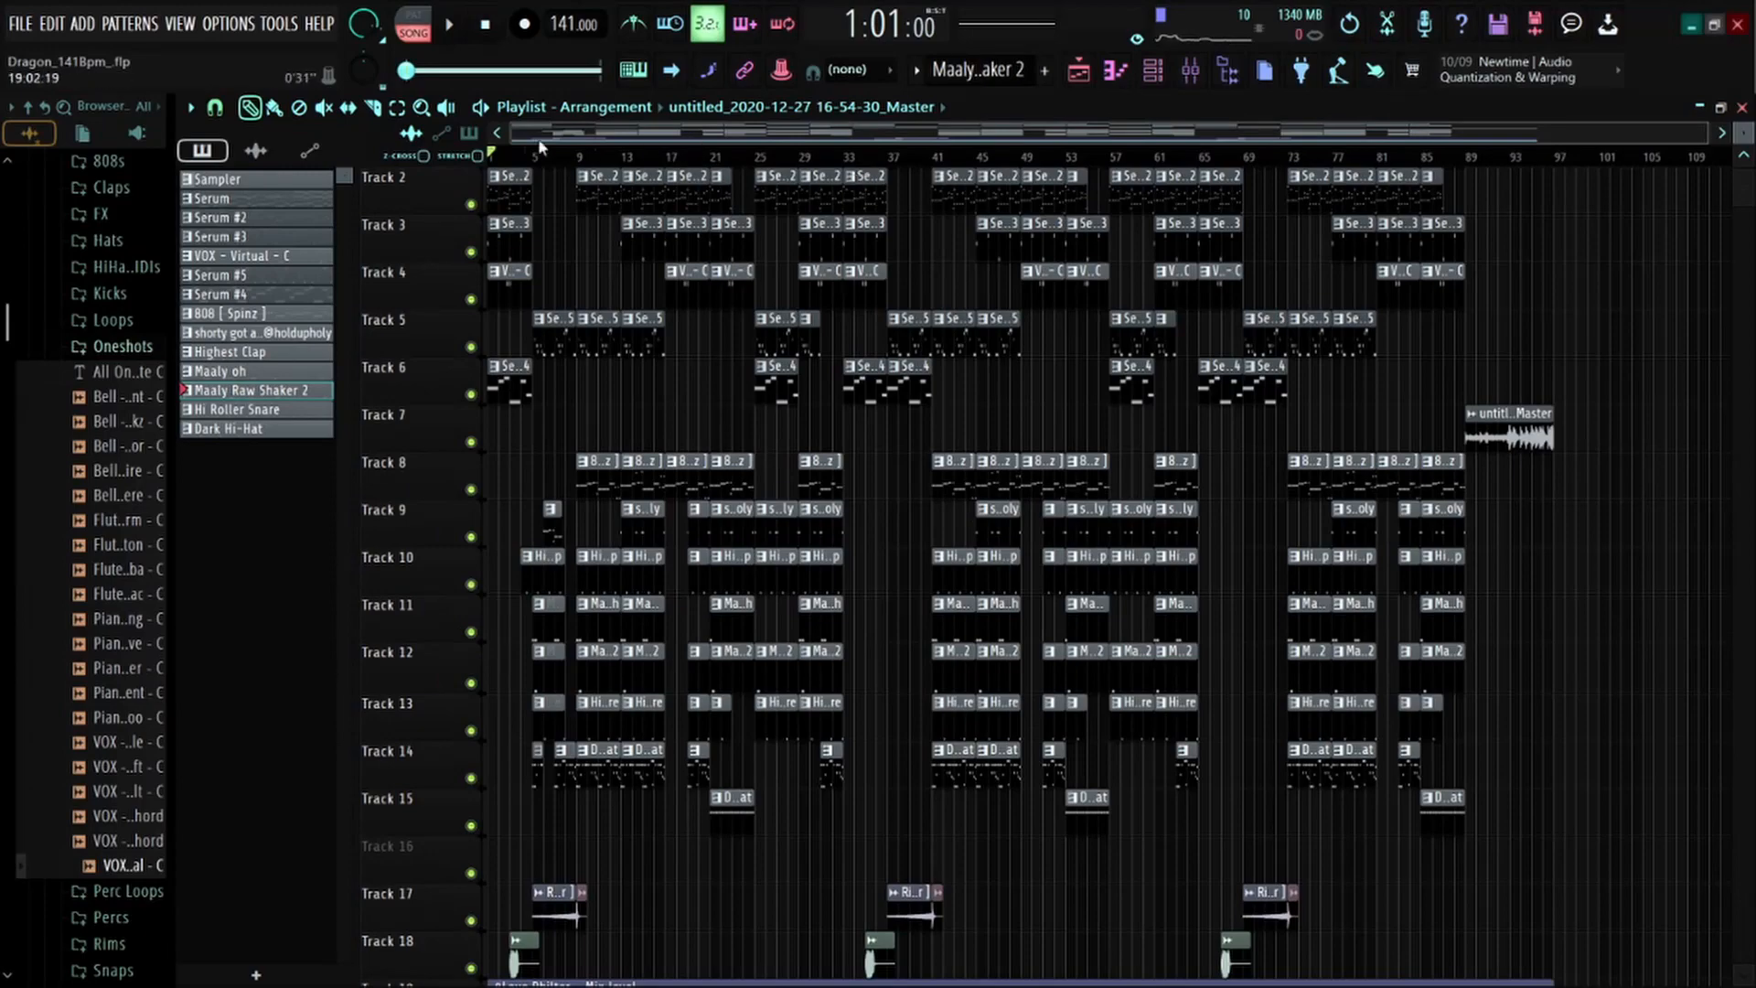
Review the arrangement from the intro to the ending clip and start playing the full song from bar 1
scroll(567, 135, "up", 3)
left_click_drag(588, 135, 512, 138)
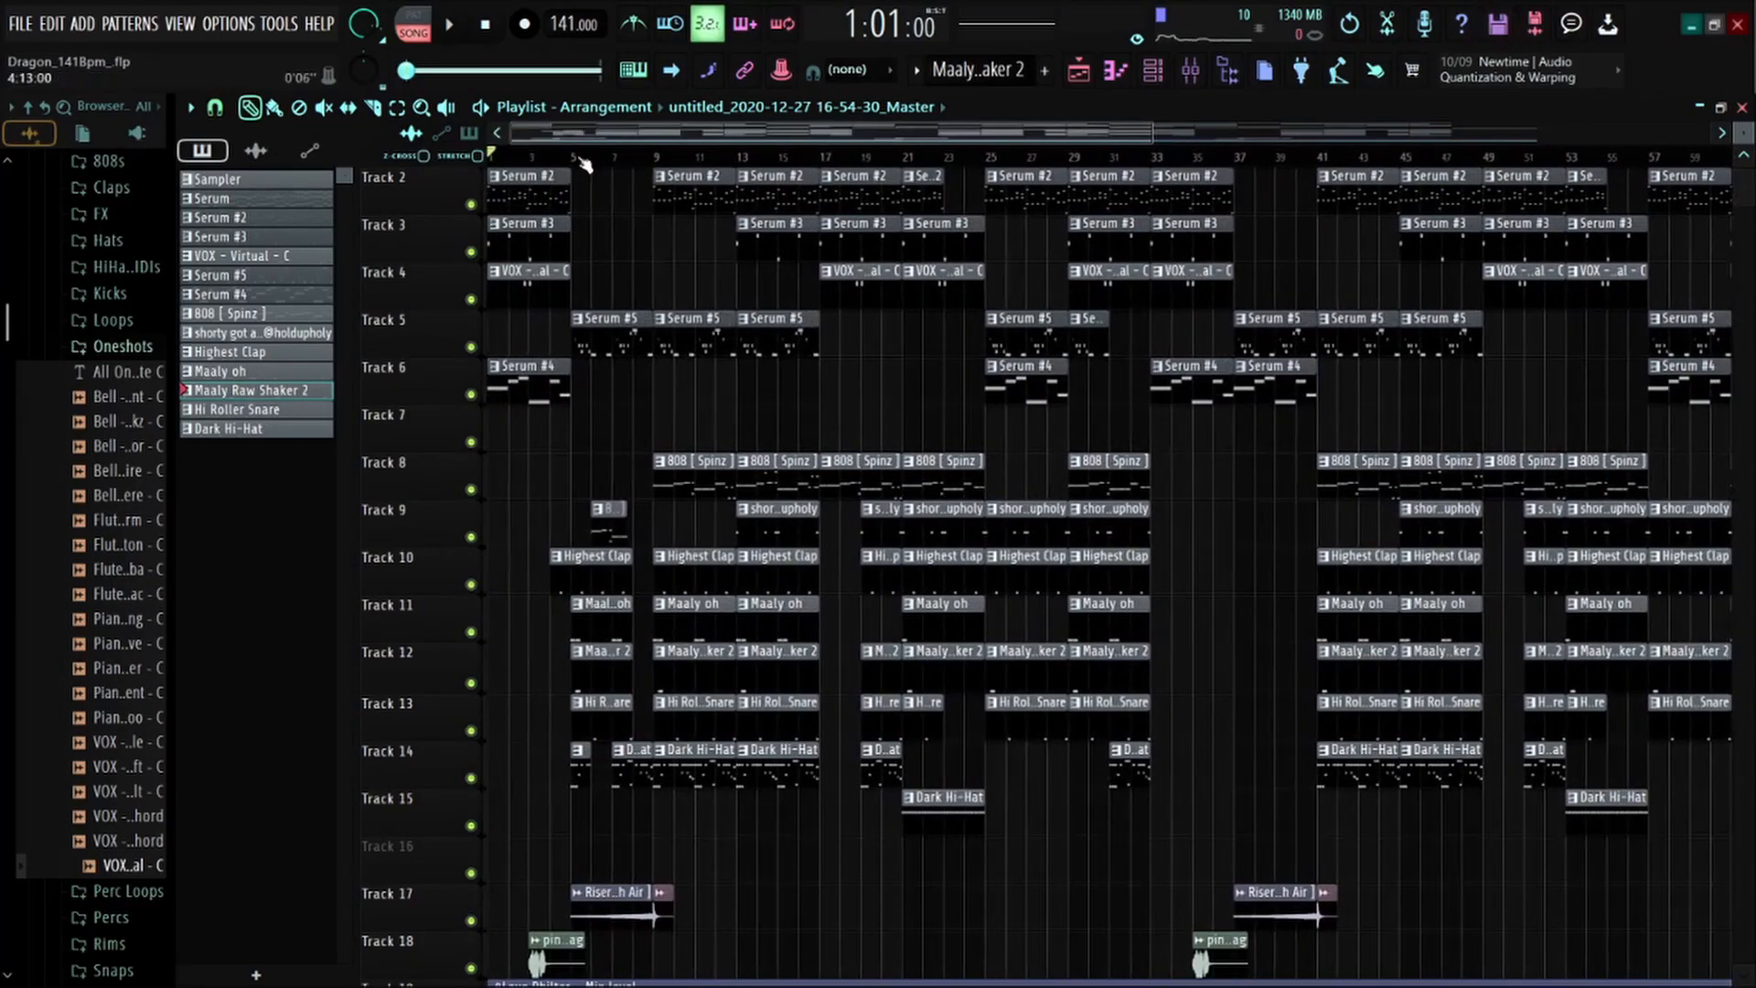
scroll(567, 169, "up", 4)
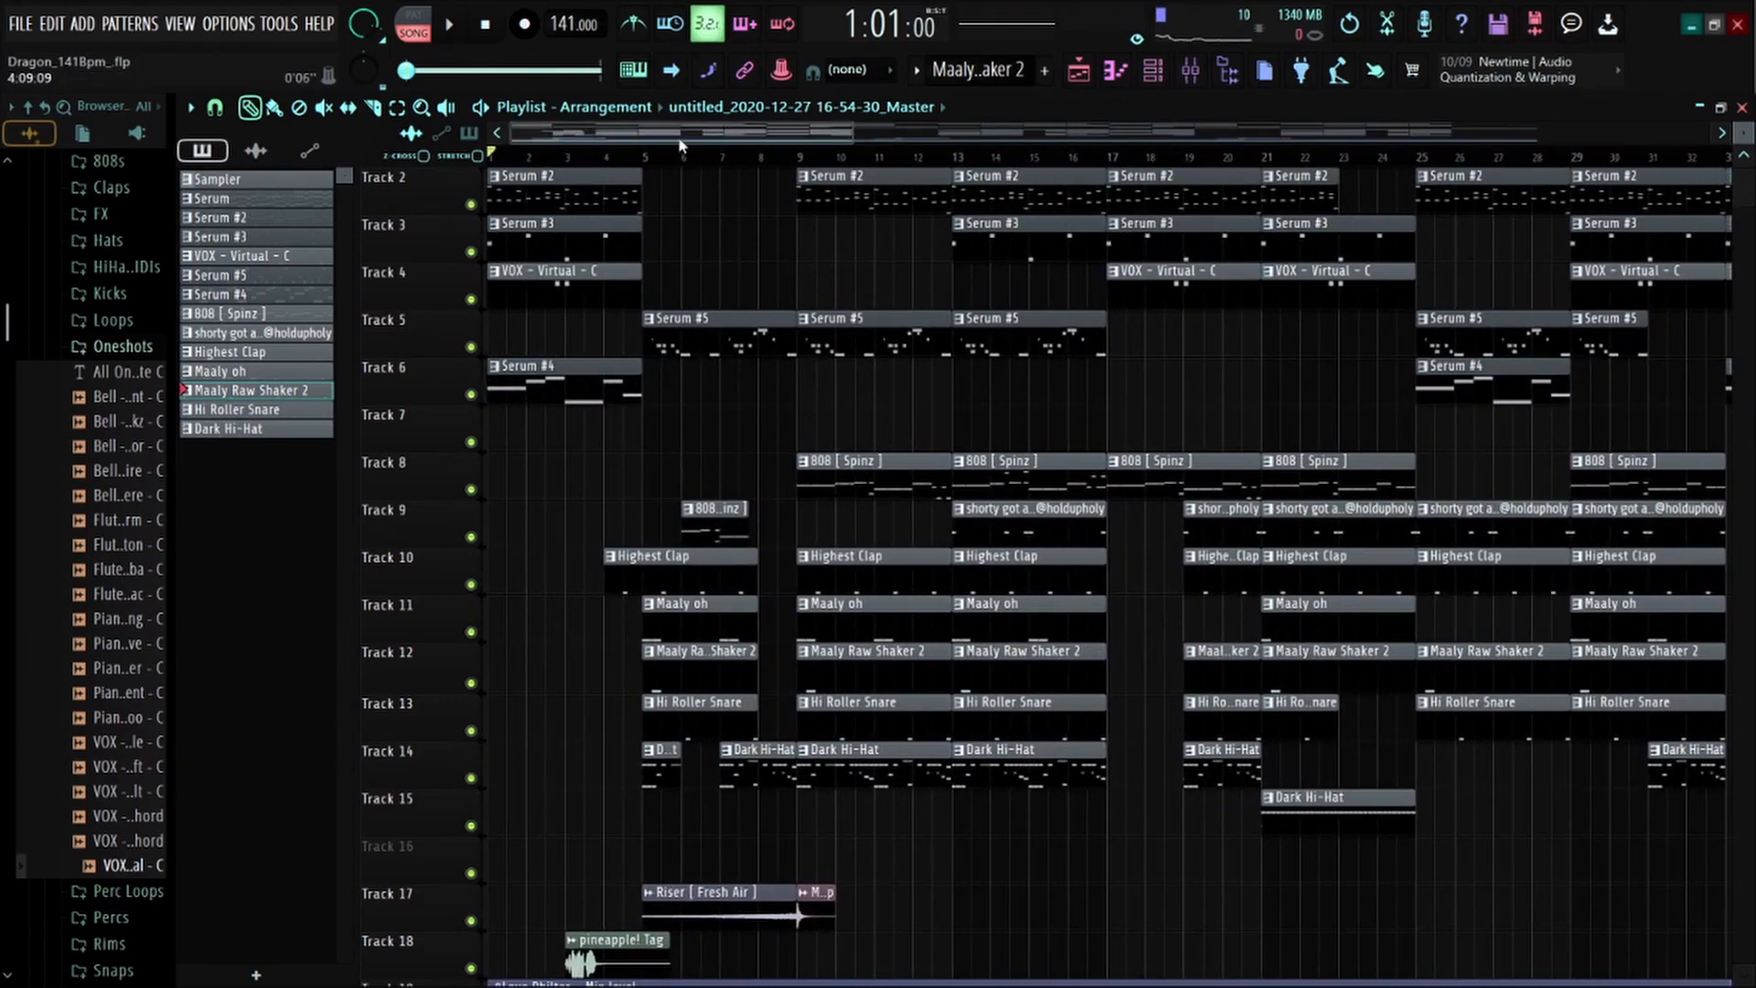
scroll(682, 151, "down", 6)
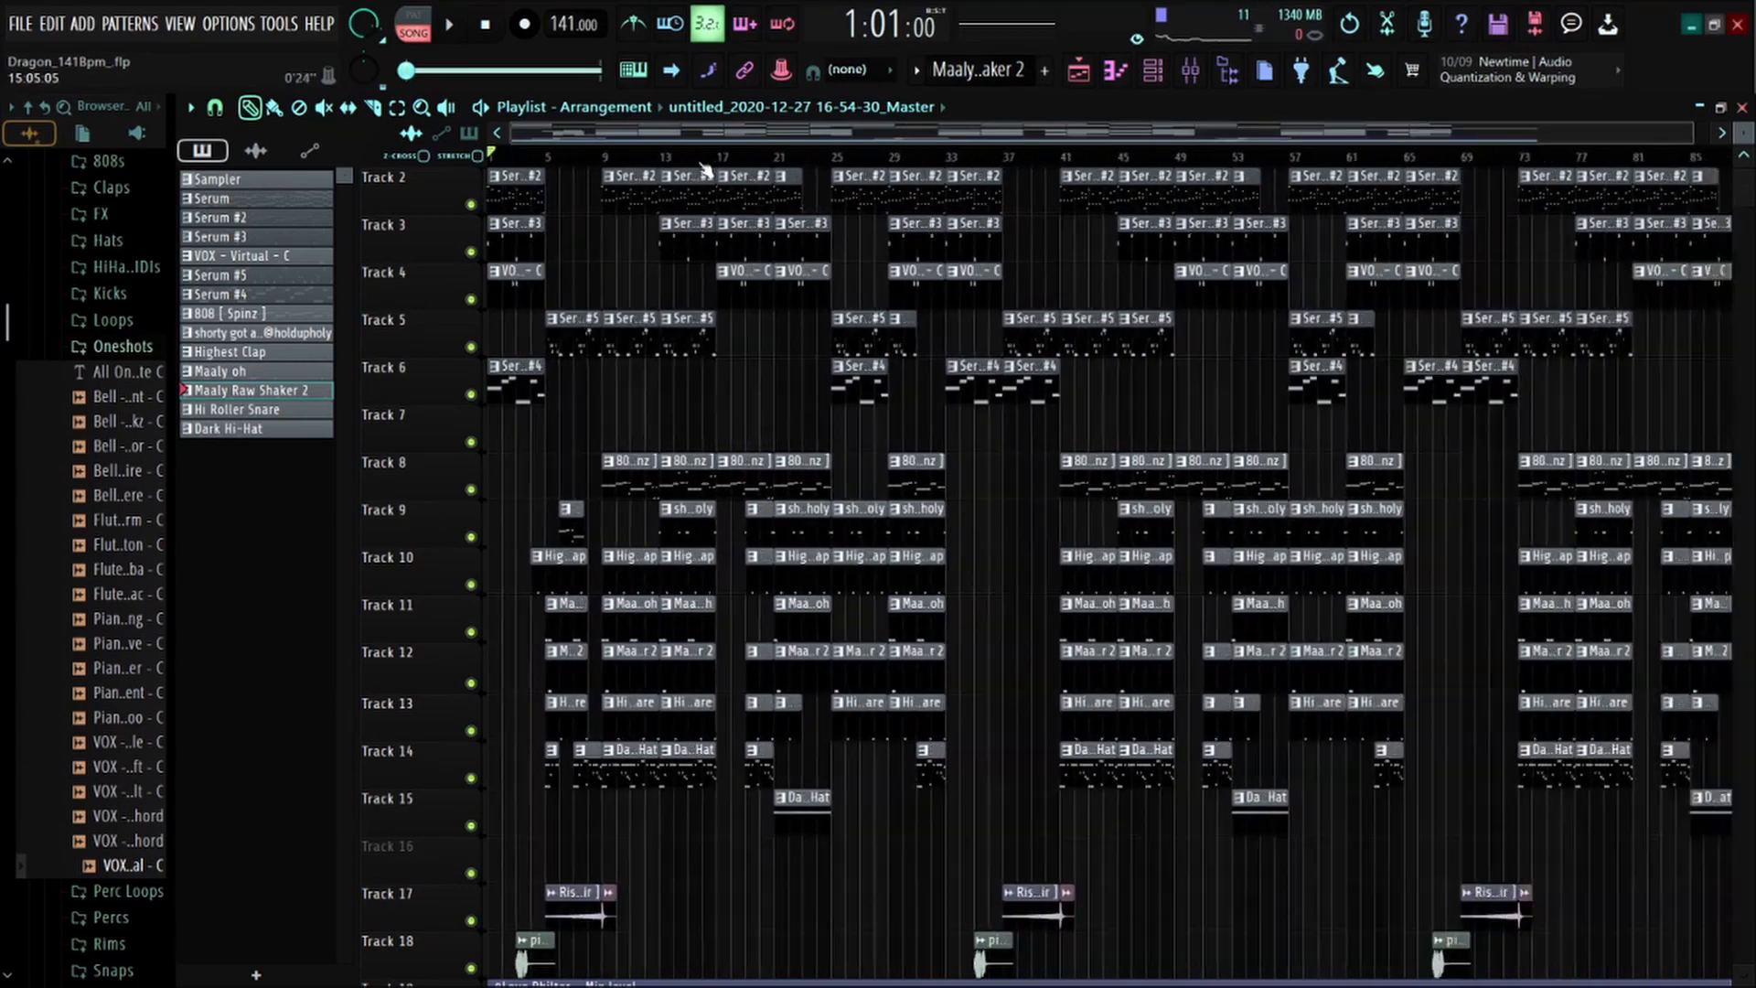
scroll(704, 169, "down", 3)
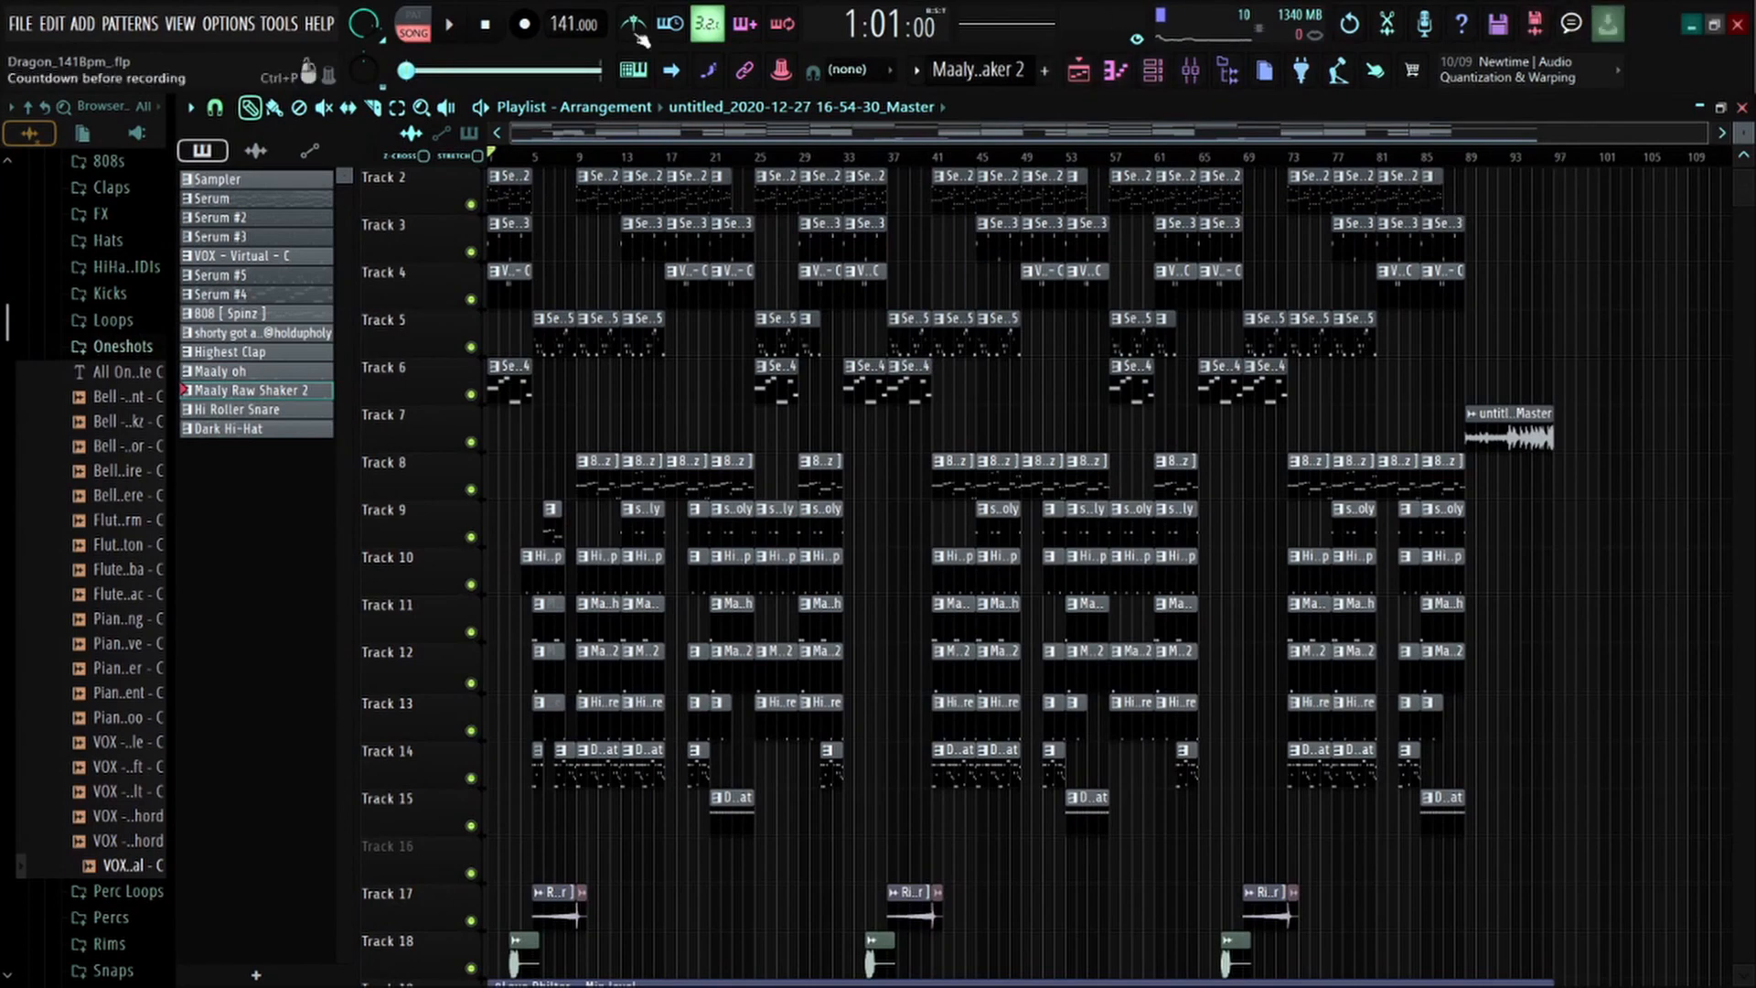
left_click(462, 26)
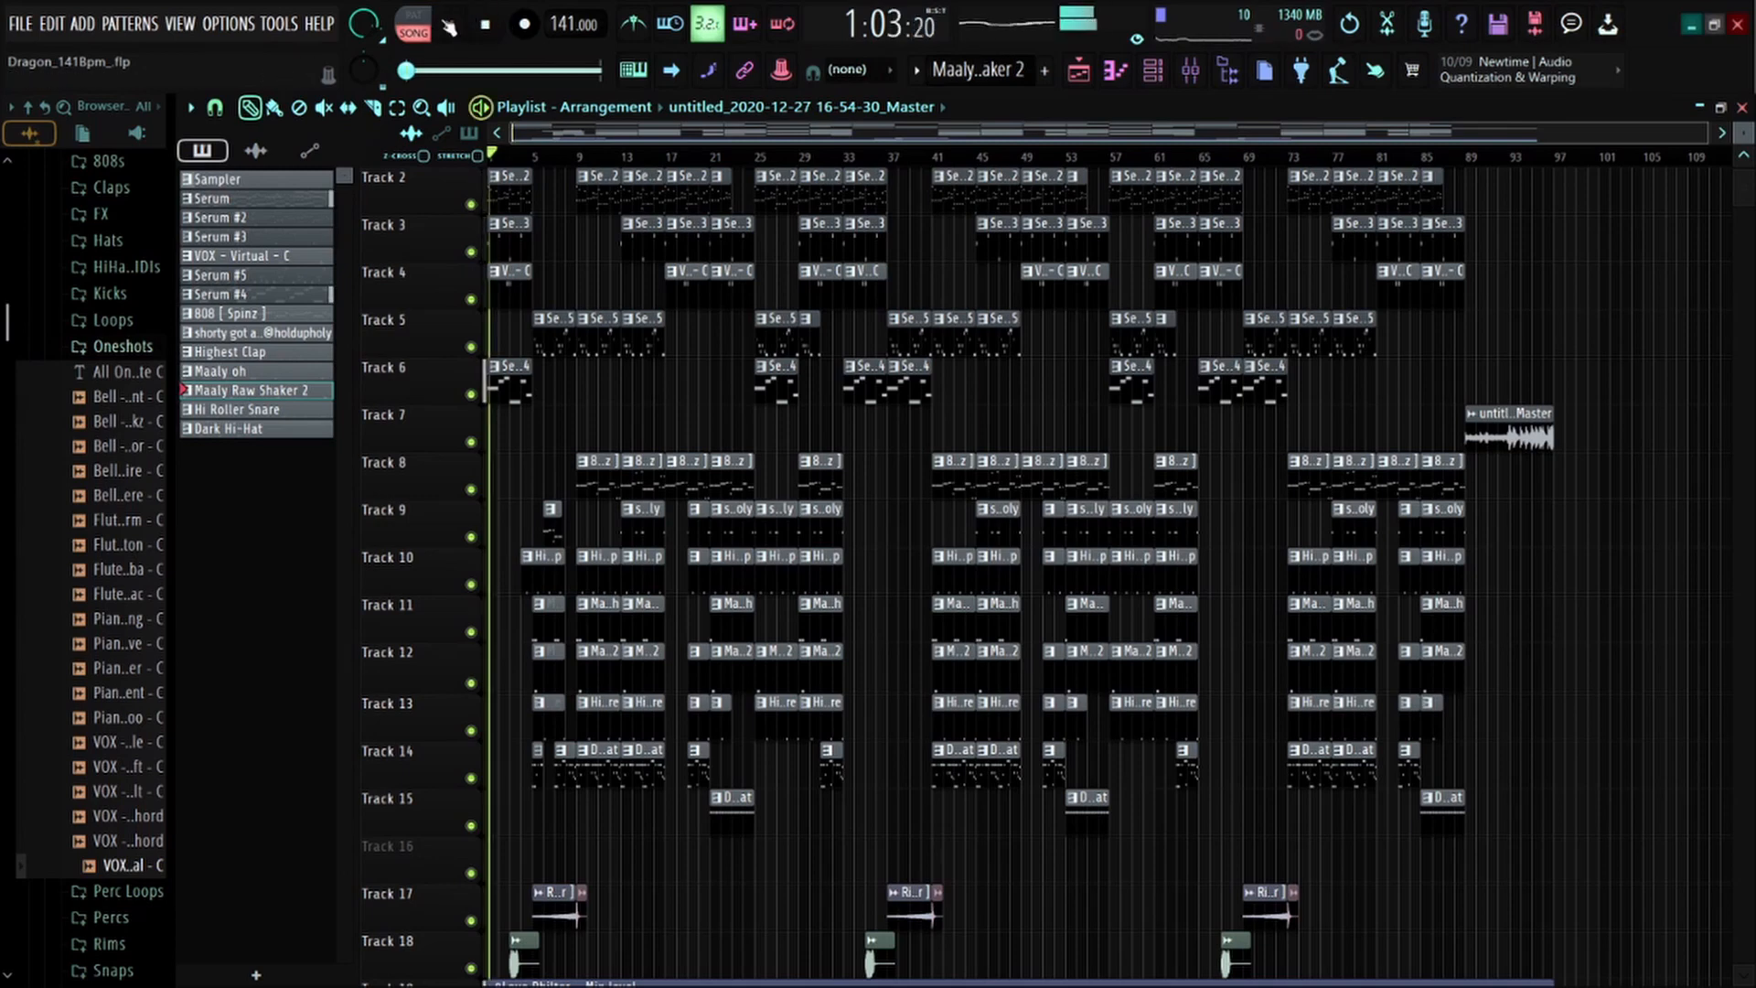